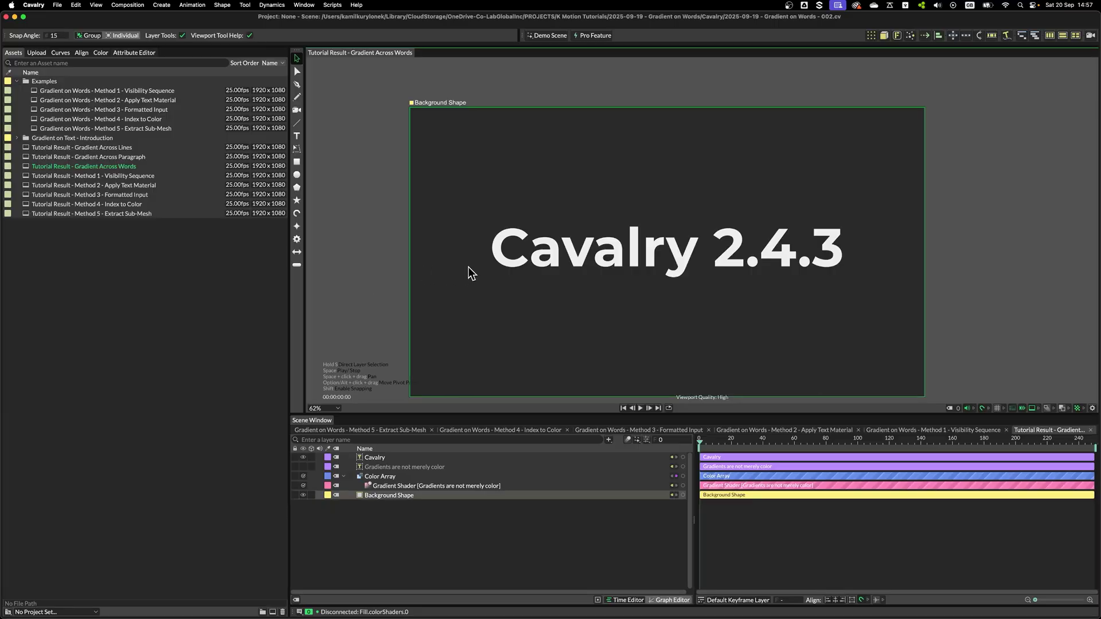
- Scroll the Scene Window to find the Cavalry 2.4.3 title layer
{"action": "scroll", "coordinate": [453, 251], "scroll_direction": "down", "scroll_amount": 2}
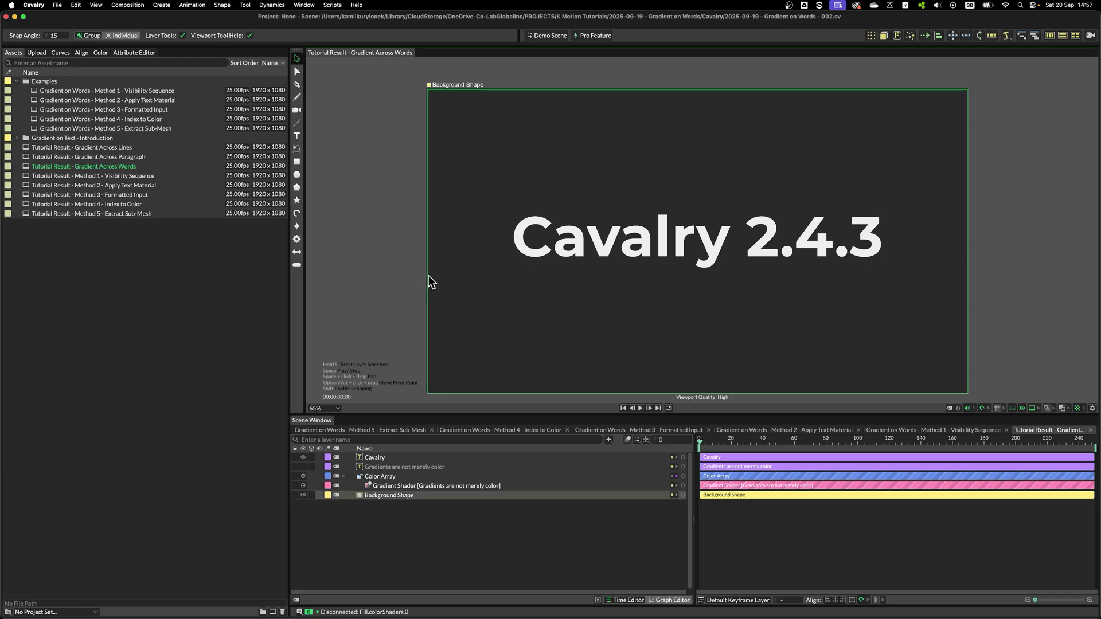
{"action": "scroll", "coordinate": [431, 278], "scroll_direction": "down", "scroll_amount": 2}
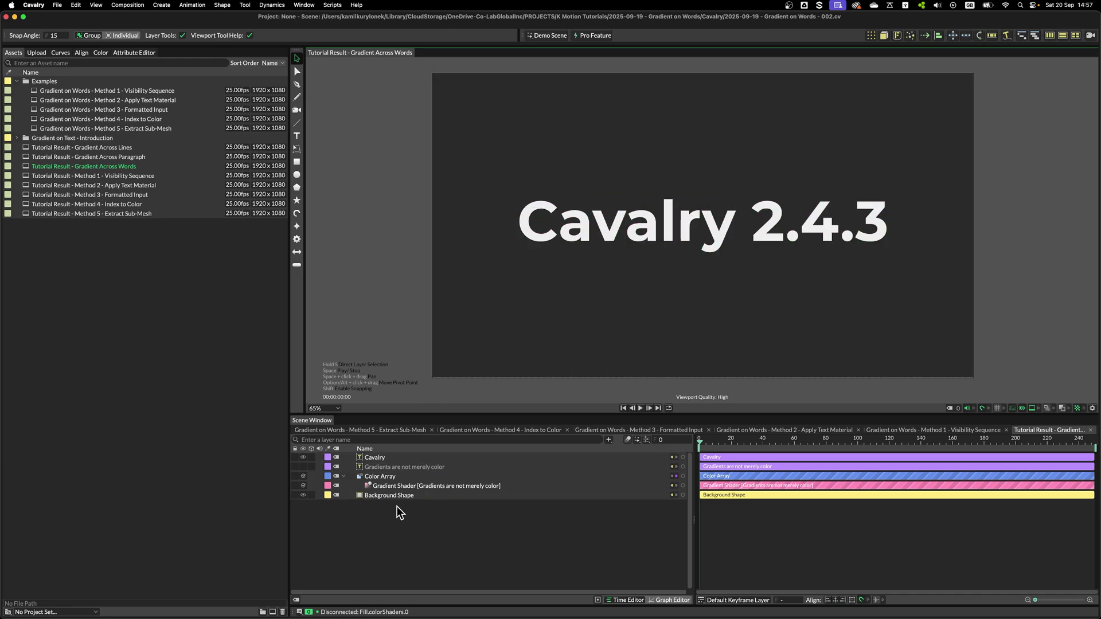
- Delete the Cavalry 2.4.3 title layer, then undo so the paragraph text reappears
{"action": "left_click", "coordinate": [396, 458]}
{"action": "key", "text": "BackSpace"}
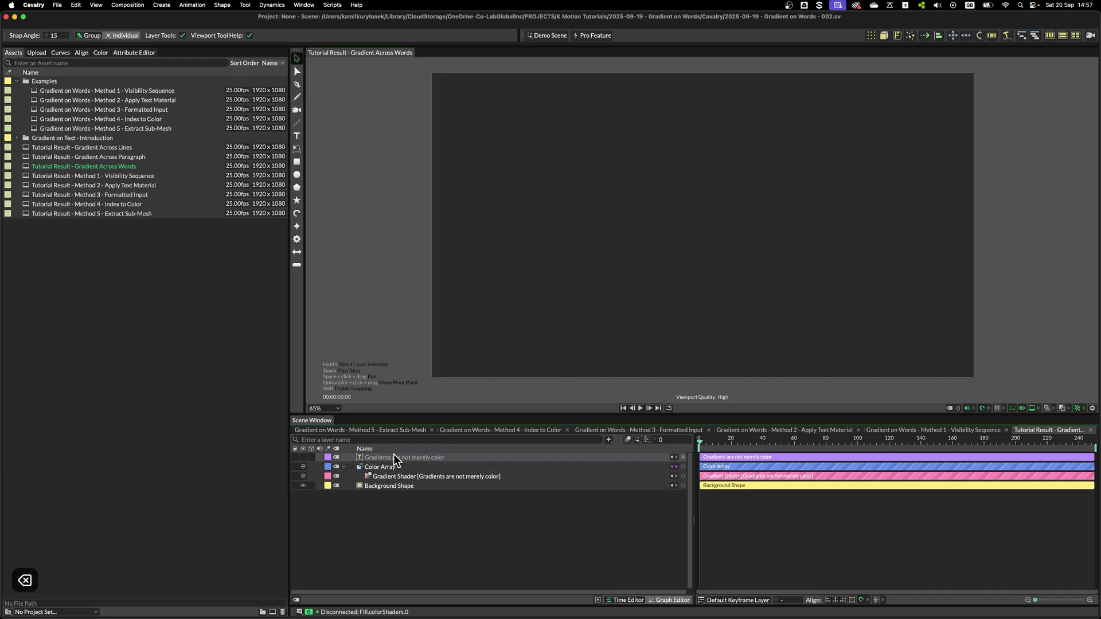
{"action": "key", "text": "super+z"}
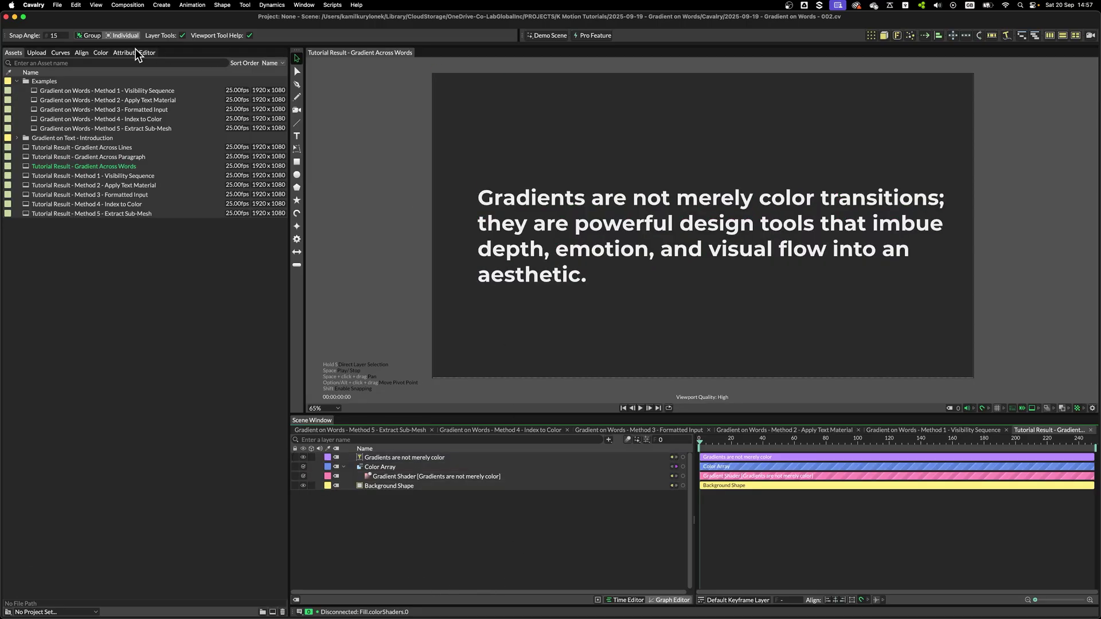
- Inspect the Color Array and the Gradient Shader's pink end, then select the paragraph text layer
{"action": "left_click", "coordinate": [137, 53]}
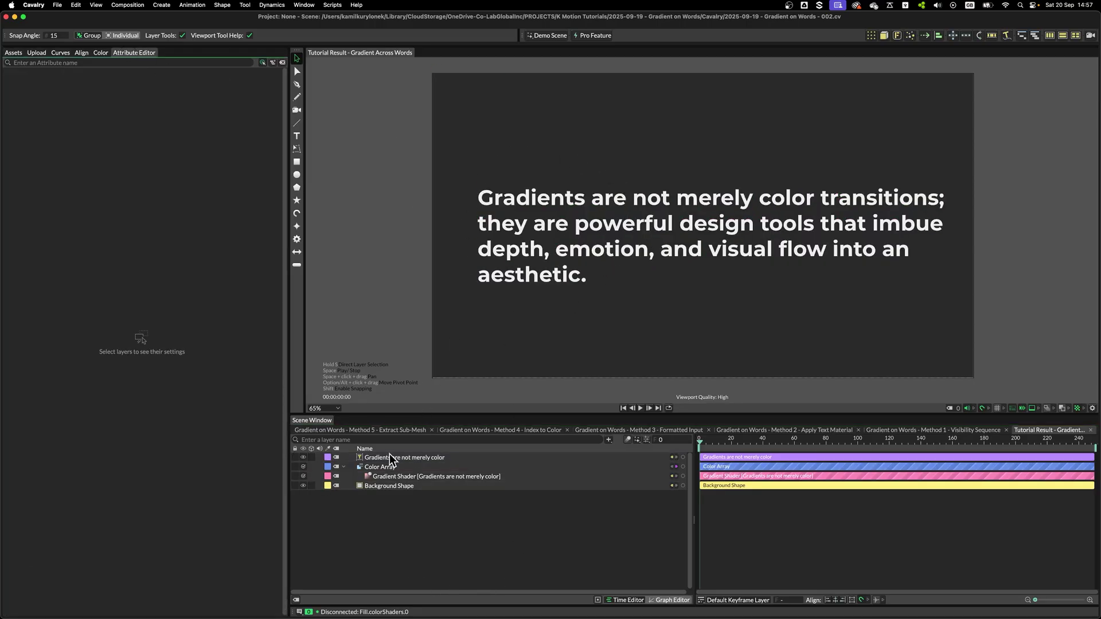
{"action": "left_click", "coordinate": [383, 467]}
{"action": "left_click", "coordinate": [390, 476]}
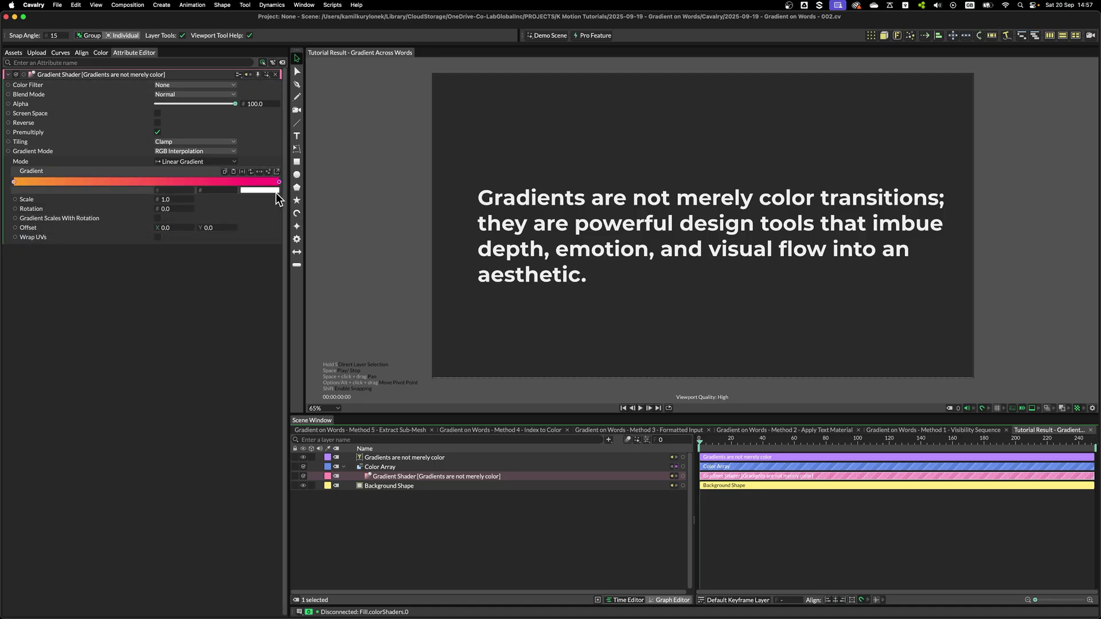
{"action": "left_click", "coordinate": [279, 181]}
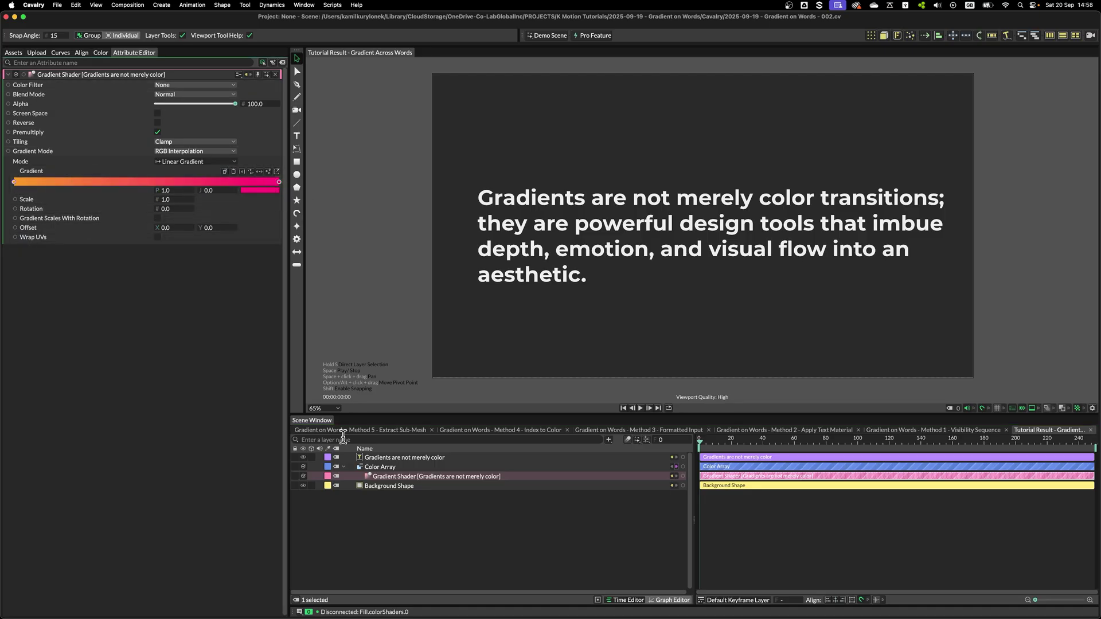
{"action": "left_click", "coordinate": [380, 467]}
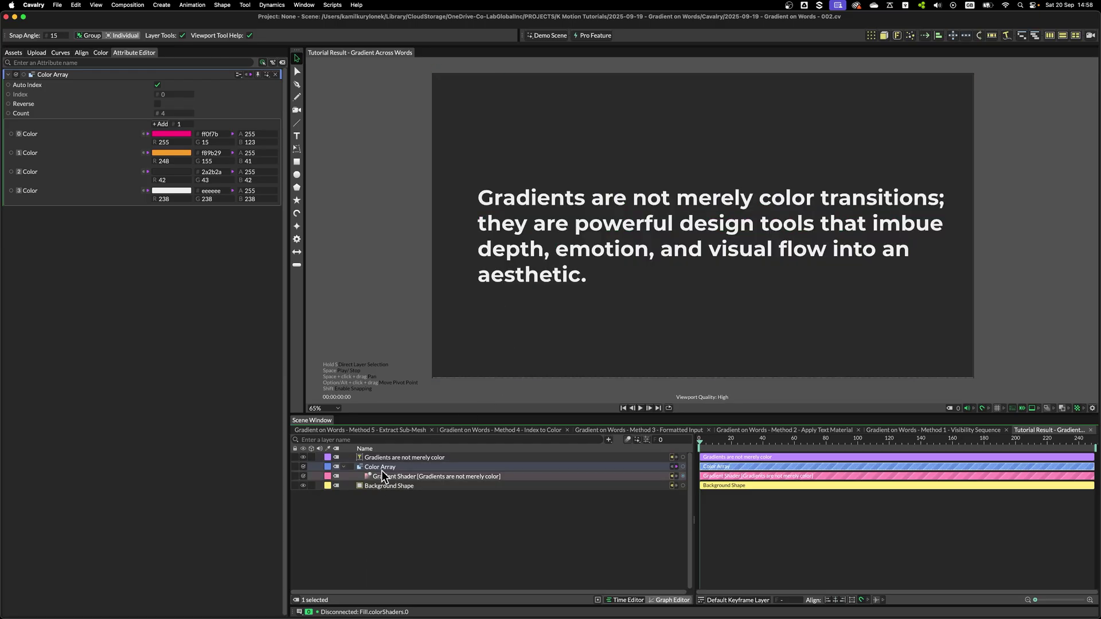
{"action": "key", "text": "Up"}
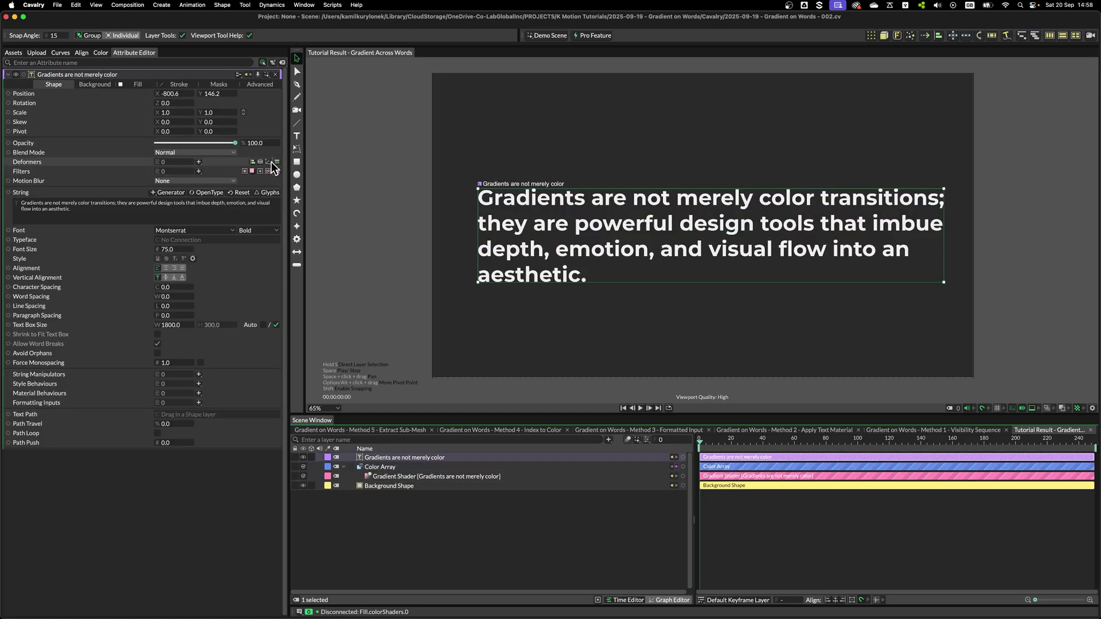
- Put the Gradient Shader in the paragraph's Fill Shaders slot and deselect to preview the orange-to-pink fill
{"action": "left_click", "coordinate": [137, 84]}
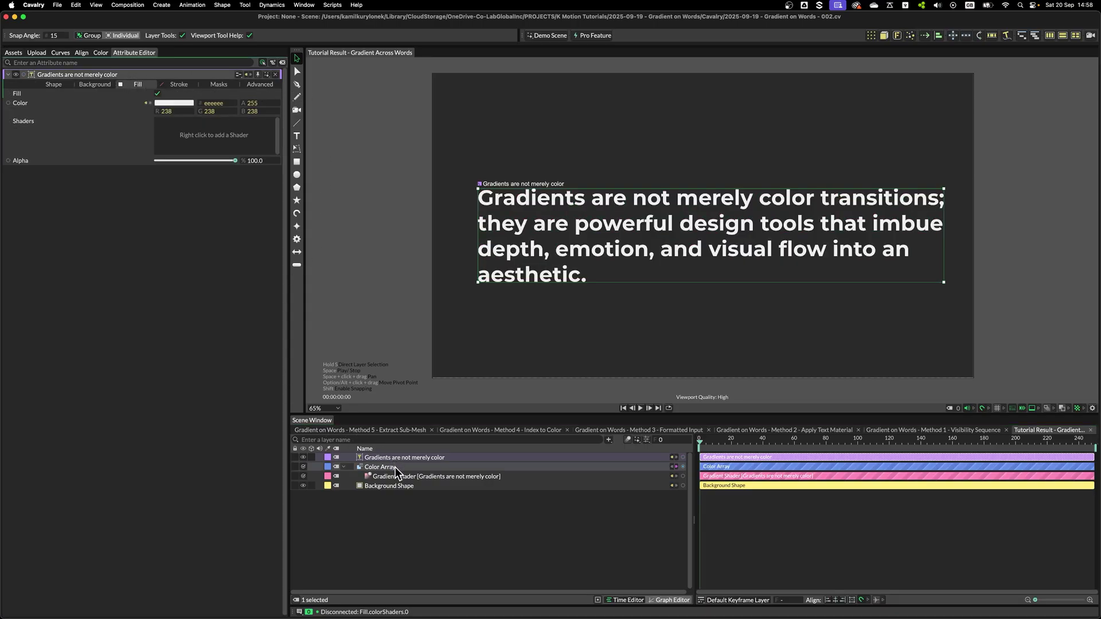
{"action": "left_click_drag", "start_coordinate": [394, 476], "coordinate": [183, 126]}
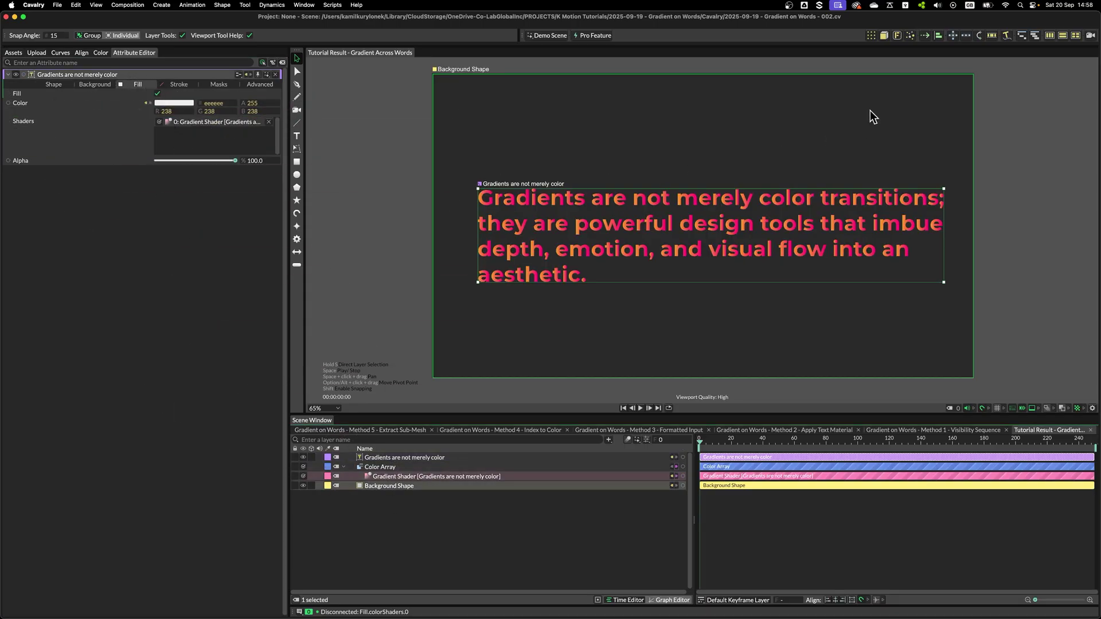
{"action": "scroll", "coordinate": [688, 149], "scroll_direction": "up", "scroll_amount": 5}
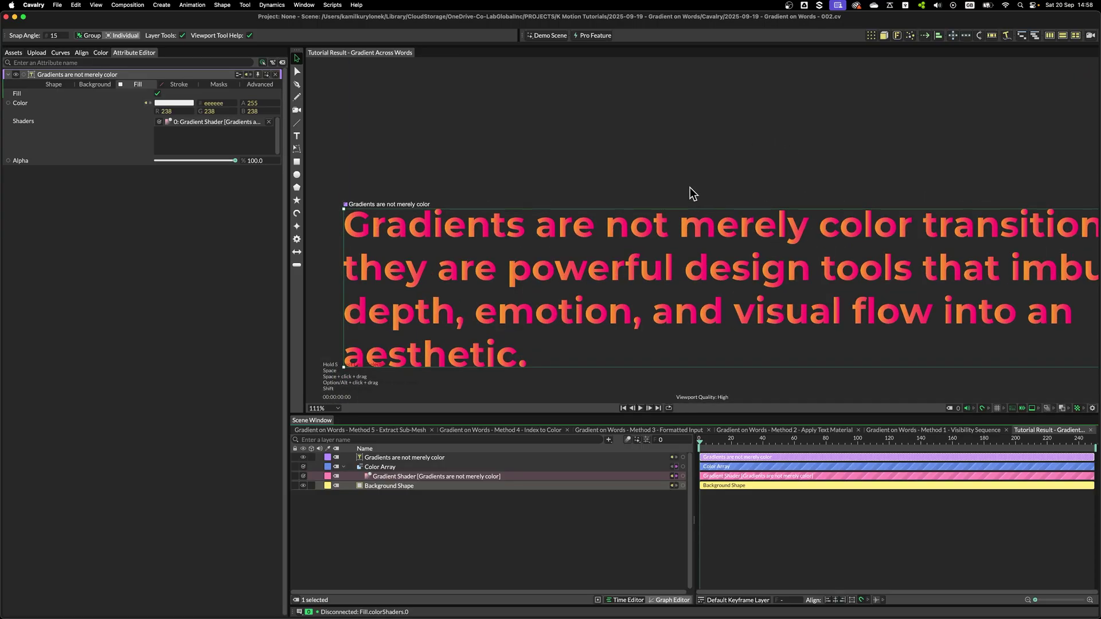
{"action": "scroll", "coordinate": [670, 148], "scroll_direction": "up", "scroll_amount": 5}
{"action": "scroll", "coordinate": [656, 189], "scroll_direction": "down", "scroll_amount": 2}
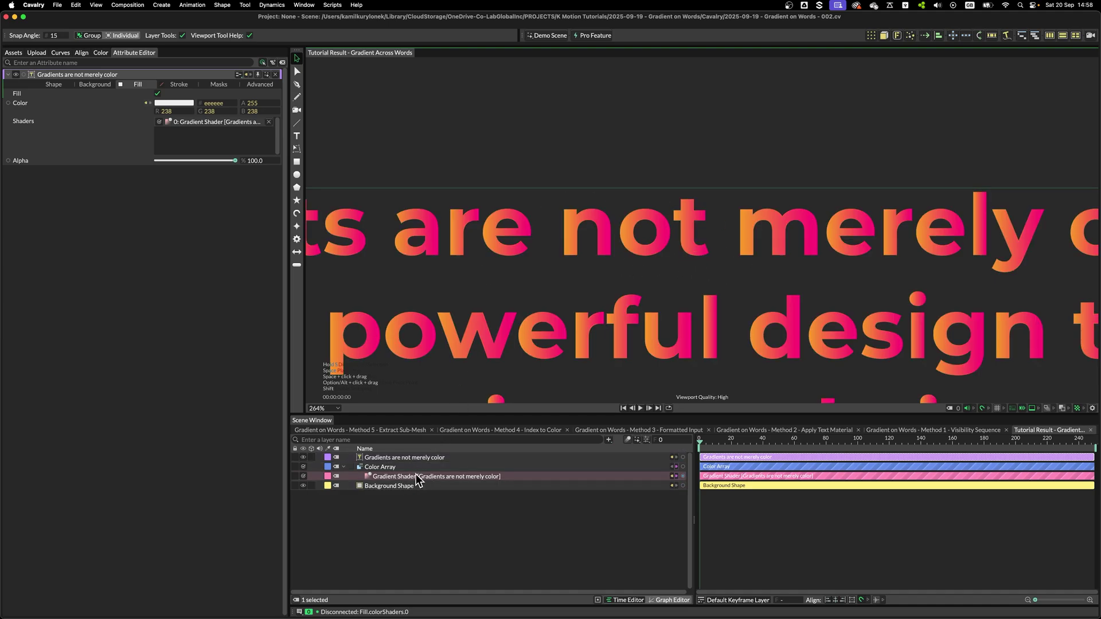
{"action": "scroll", "coordinate": [604, 203], "scroll_direction": "down", "scroll_amount": 1}
{"action": "scroll", "coordinate": [603, 204], "scroll_direction": "down", "scroll_amount": 6}
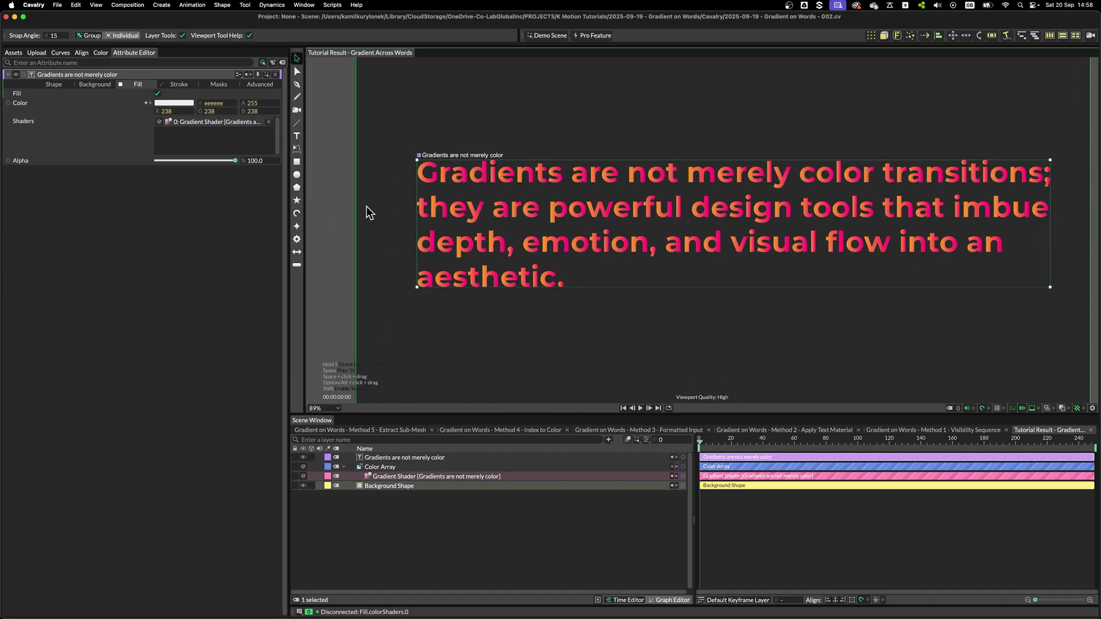
{"action": "left_click", "coordinate": [340, 156]}
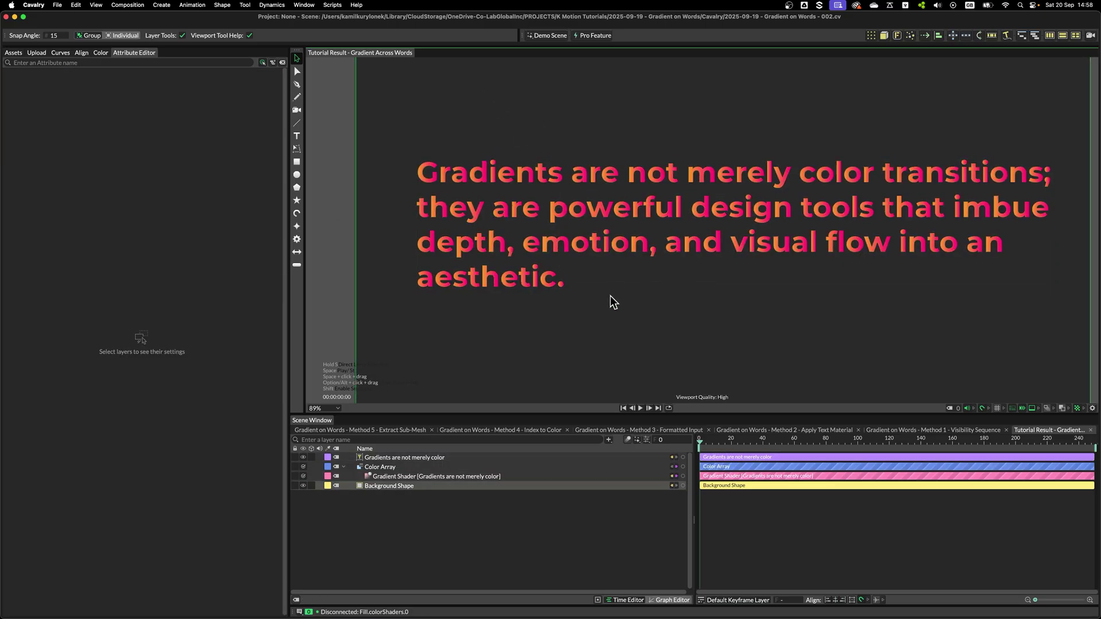
- Give the paragraph an Extract Sub-Meshes deformer with Flatten Mesh at Level on and Level Mode Text (Words)
{"action": "left_click", "coordinate": [528, 210]}
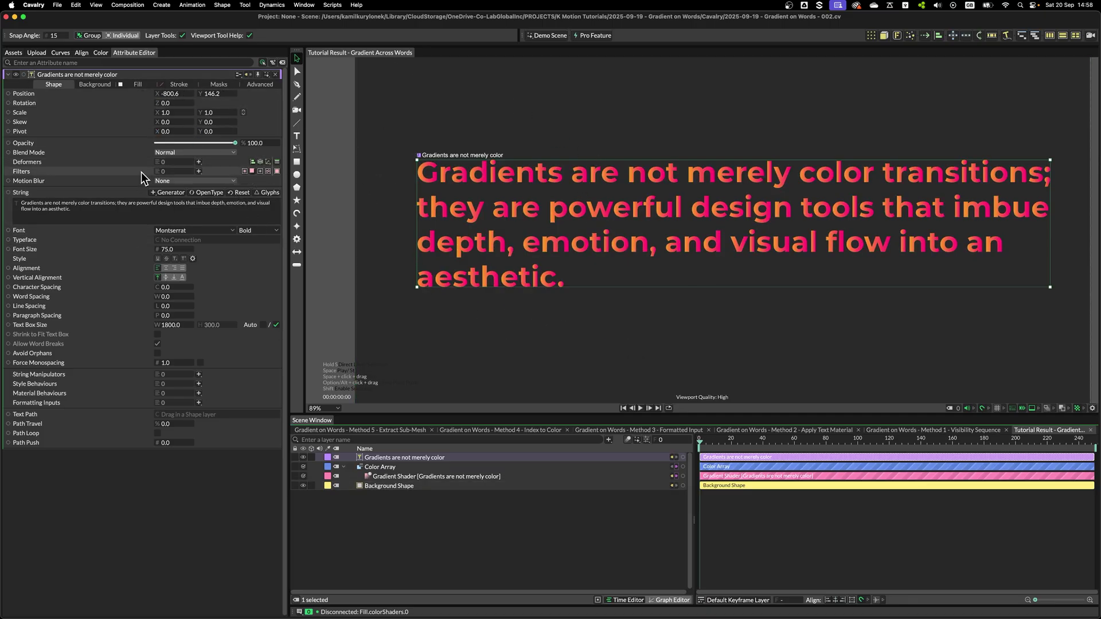
{"action": "left_click", "coordinate": [199, 162]}
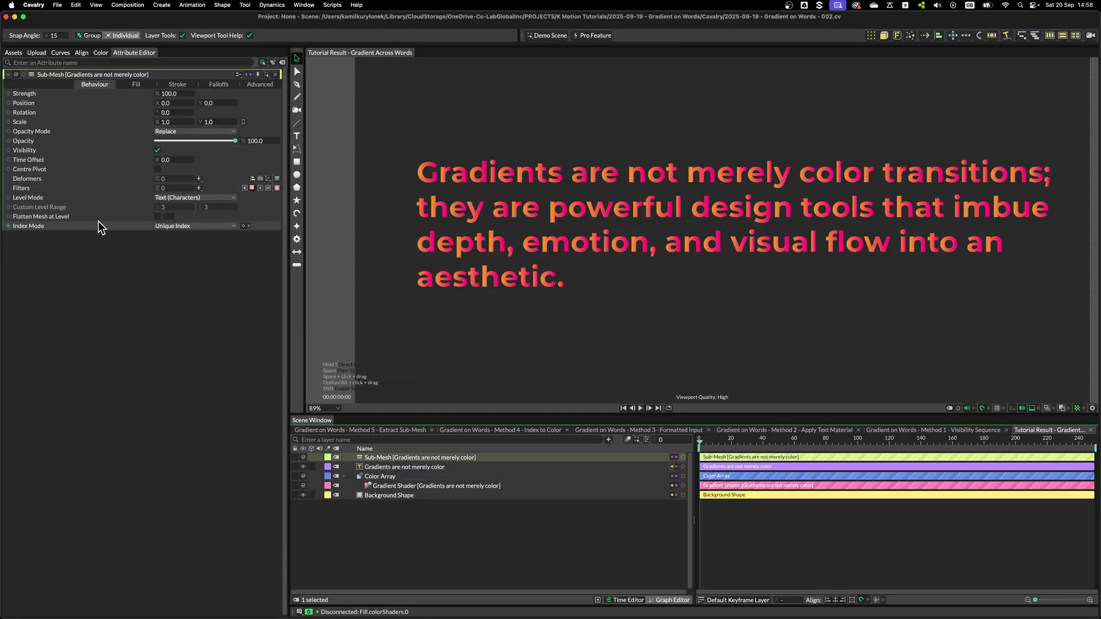
{"action": "left_click", "coordinate": [156, 218]}
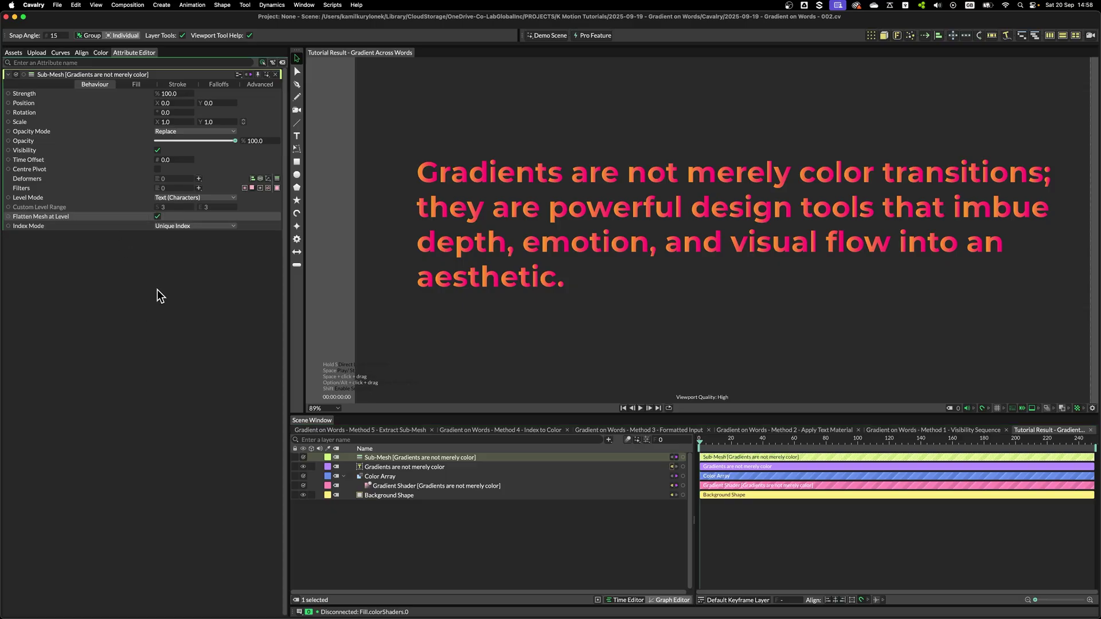
{"action": "left_click", "coordinate": [197, 197]}
{"action": "left_click", "coordinate": [199, 189]}
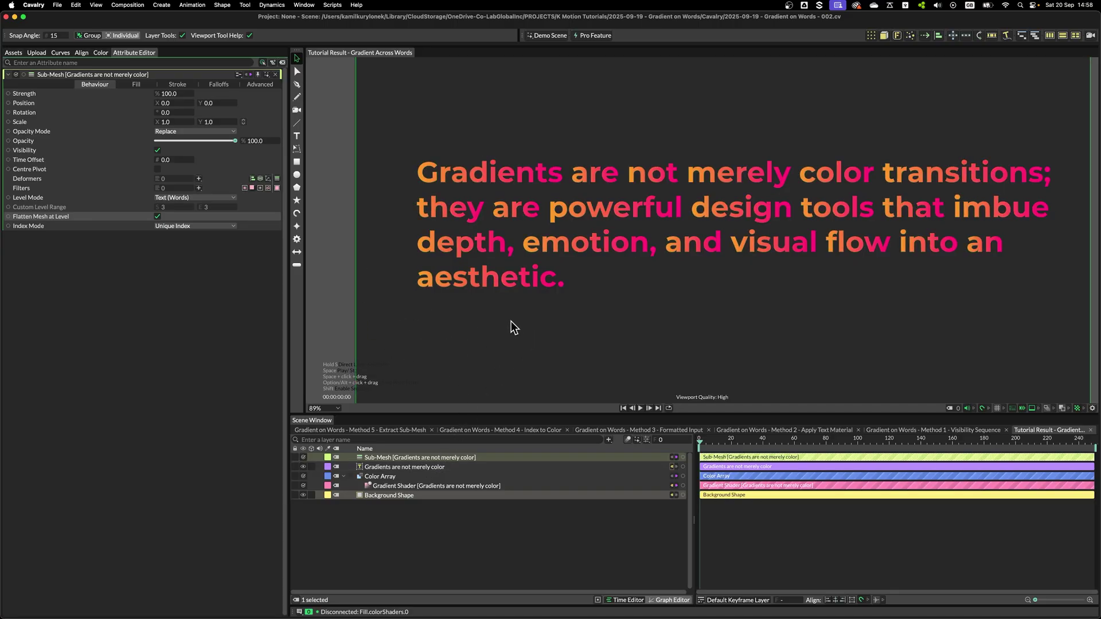
{"action": "scroll", "coordinate": [549, 316], "scroll_direction": "up", "scroll_amount": 1}
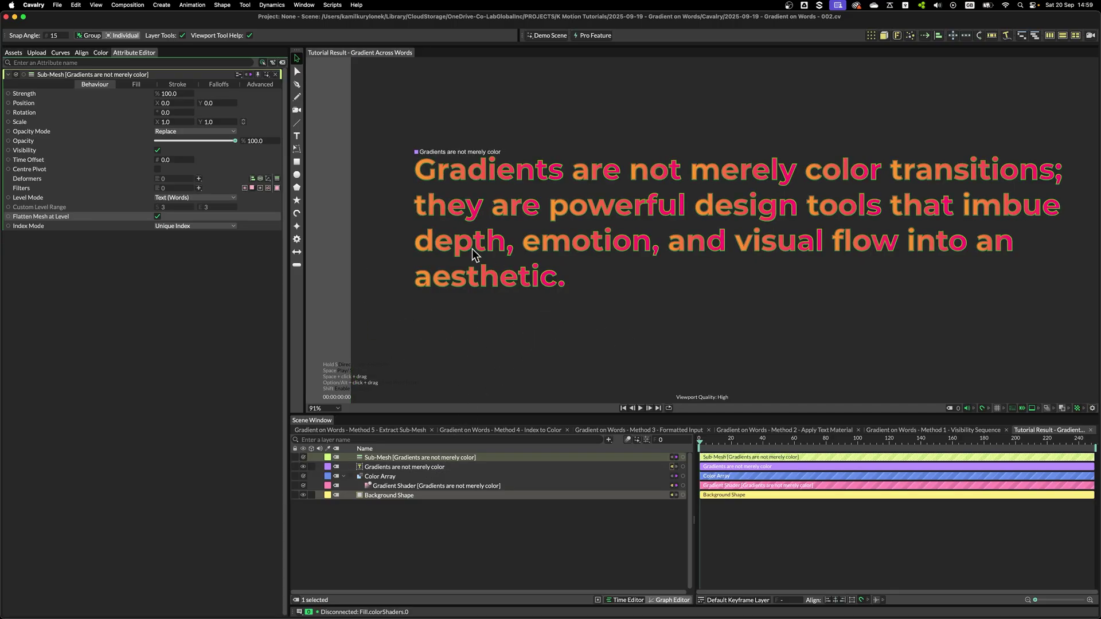
{"action": "scroll", "coordinate": [439, 215], "scroll_direction": "up", "scroll_amount": 5}
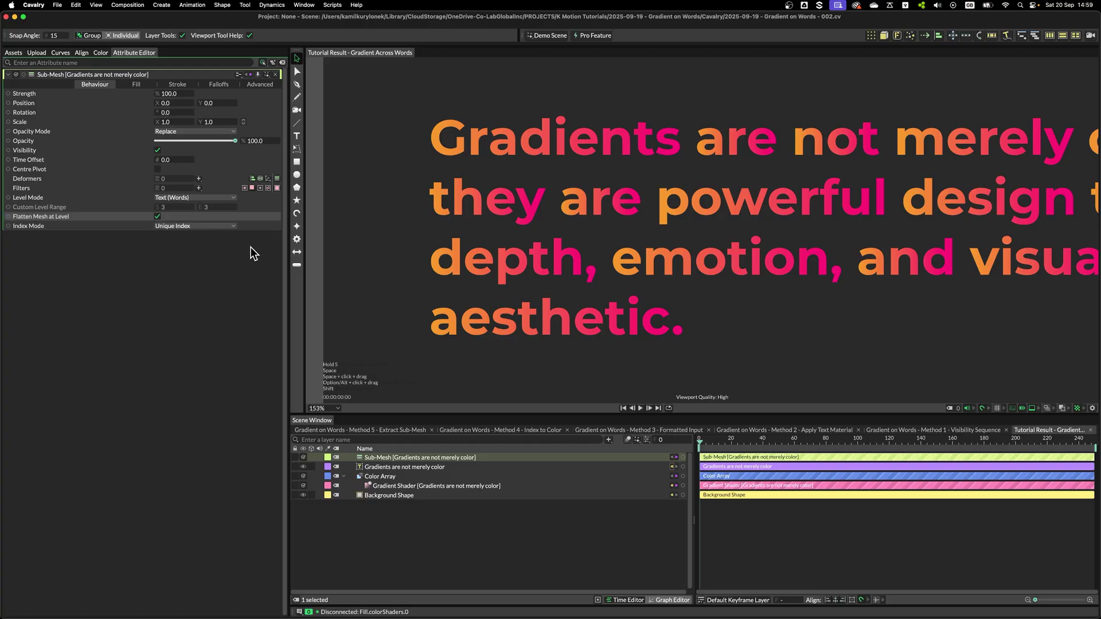
{"action": "scroll", "coordinate": [720, 351], "scroll_direction": "down", "scroll_amount": 3}
{"action": "scroll", "coordinate": [635, 298], "scroll_direction": "right", "scroll_amount": 3}
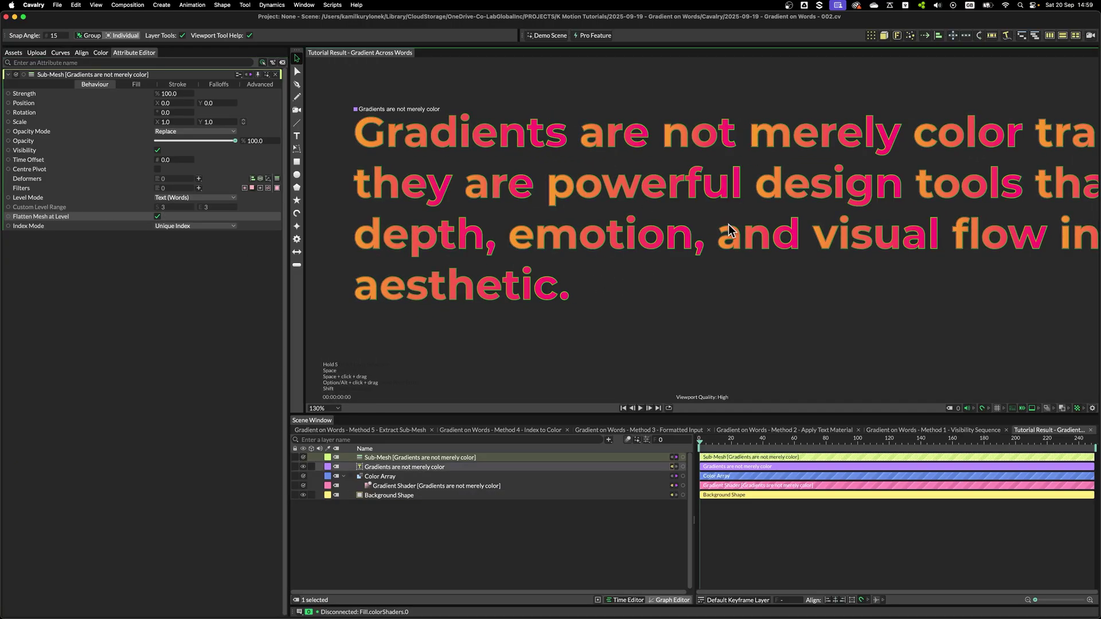
{"action": "scroll", "coordinate": [675, 321], "scroll_direction": "down", "scroll_amount": 3}
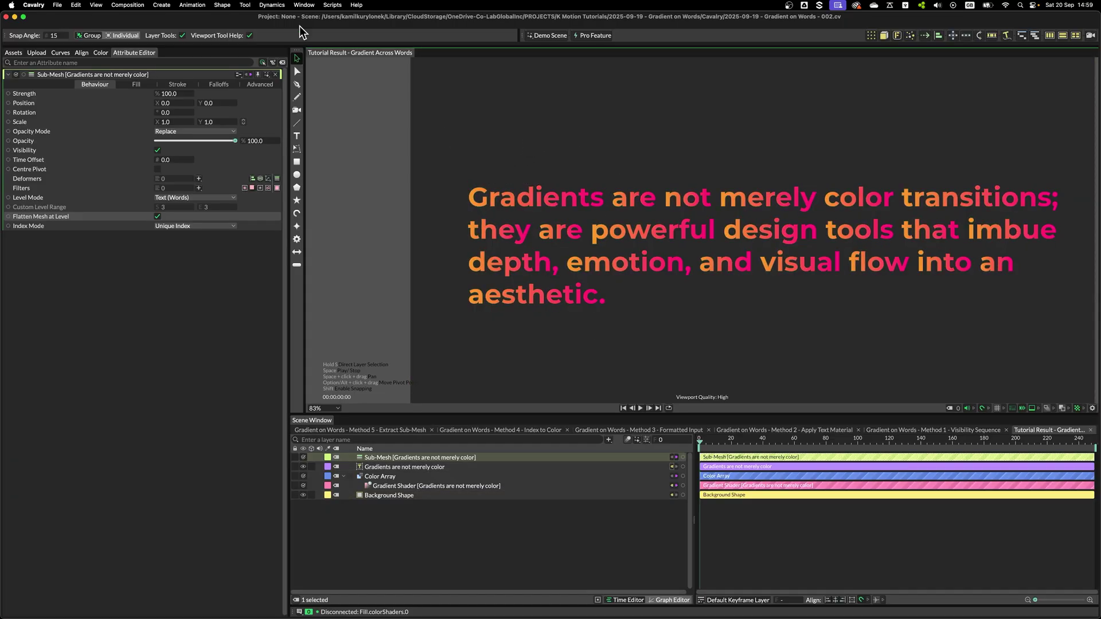
- Open the Mesh Explorer from the Window menu and dock it on the right
{"action": "left_click", "coordinate": [304, 5]}
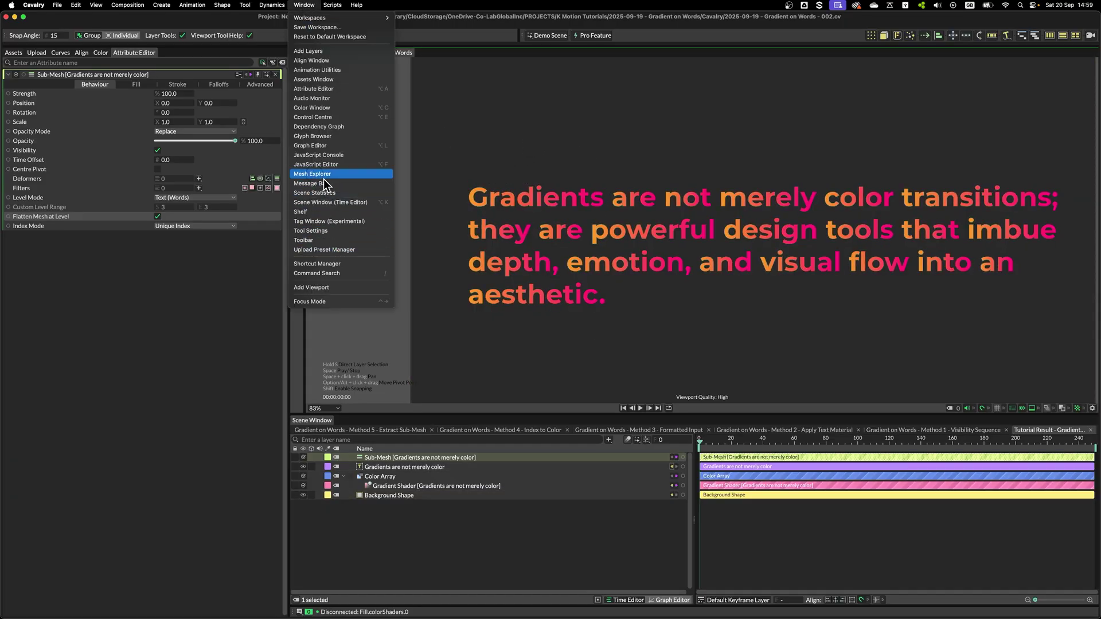
{"action": "left_click", "coordinate": [324, 177]}
{"action": "left_click_drag", "start_coordinate": [449, 215], "coordinate": [1047, 139]}
- Compare the text's four line meshes with the Sub-Mesh settings and preview the gradient across lines
{"action": "left_click", "coordinate": [361, 467]}
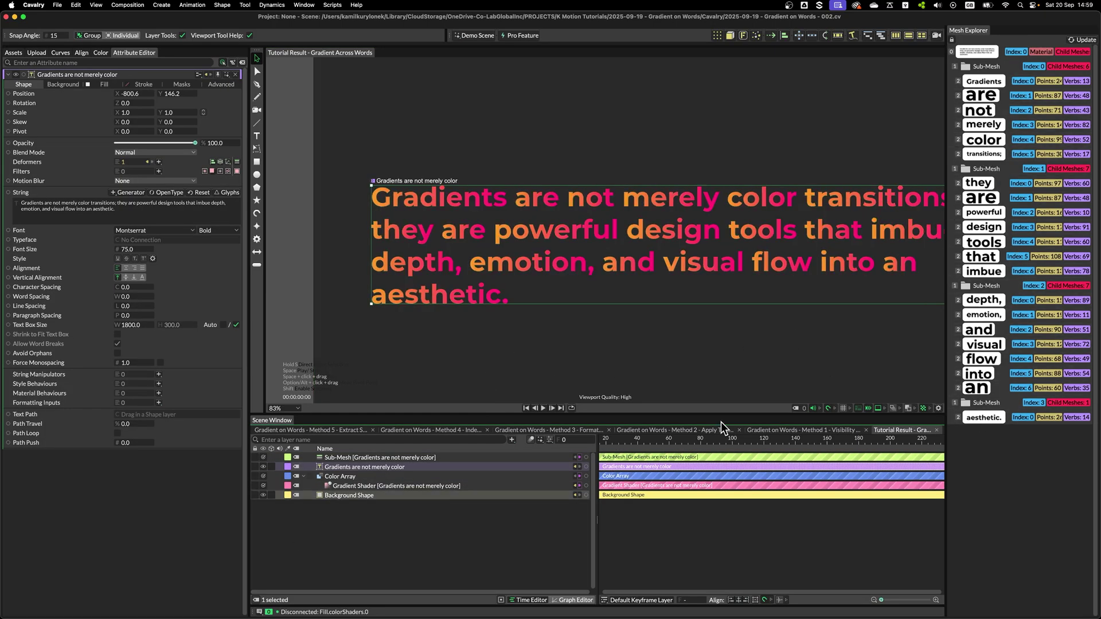
{"action": "left_click", "coordinate": [379, 457]}
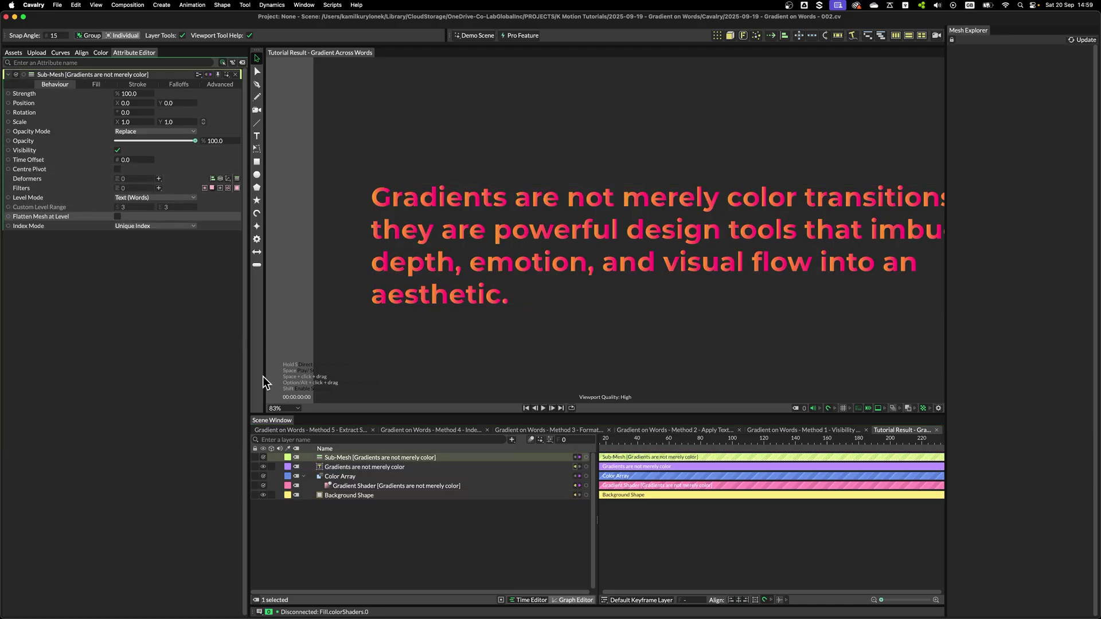
{"action": "left_click", "coordinate": [347, 467]}
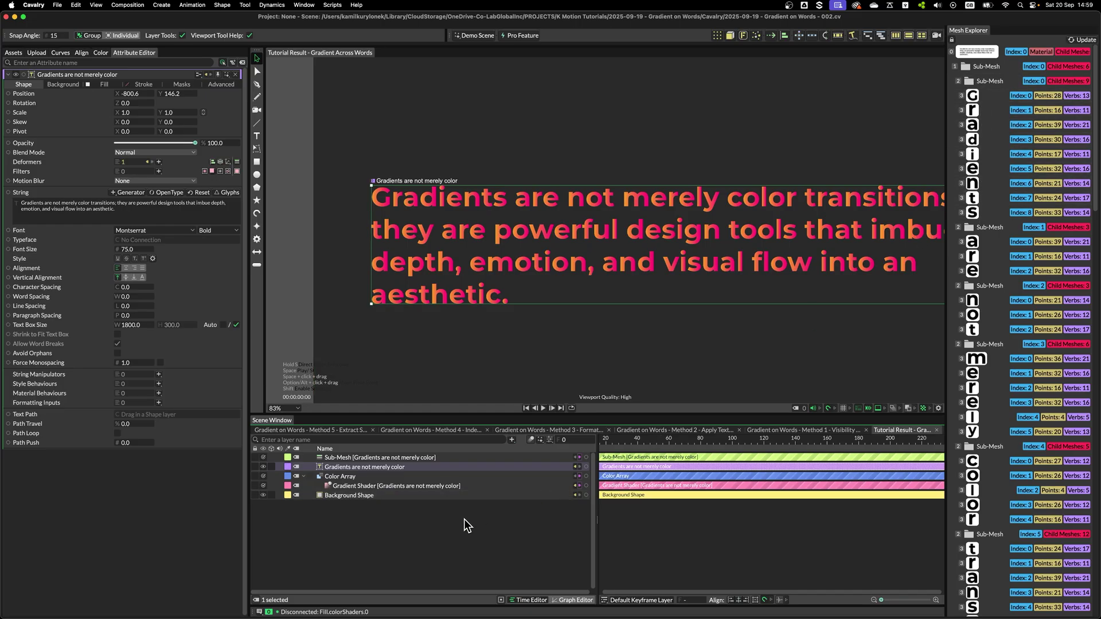
{"action": "left_click", "coordinate": [401, 457]}
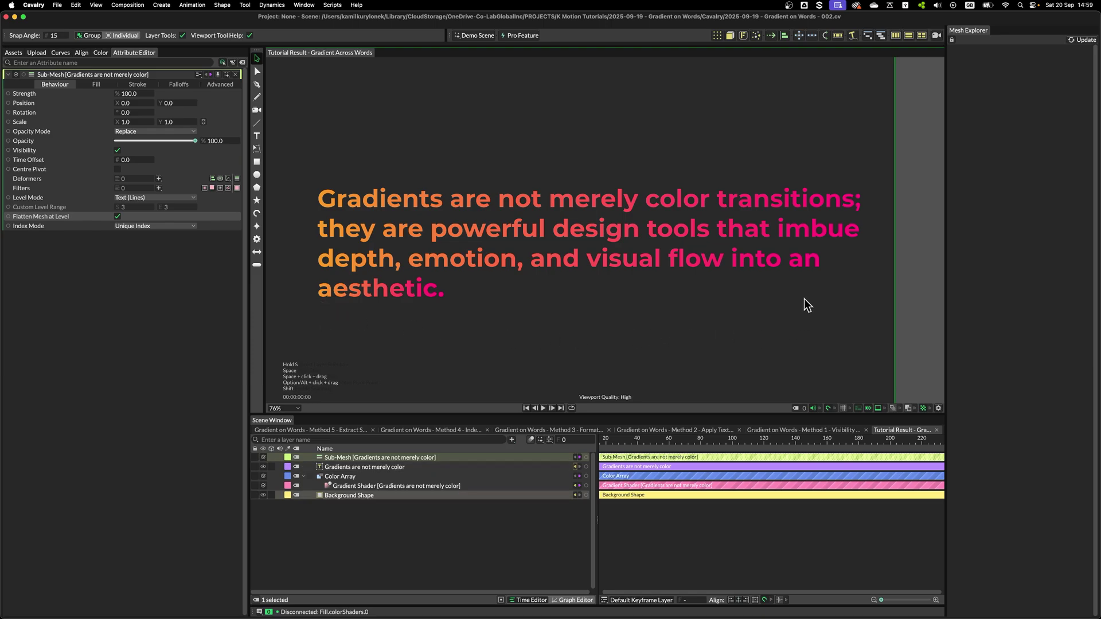
{"action": "left_click", "coordinate": [351, 467]}
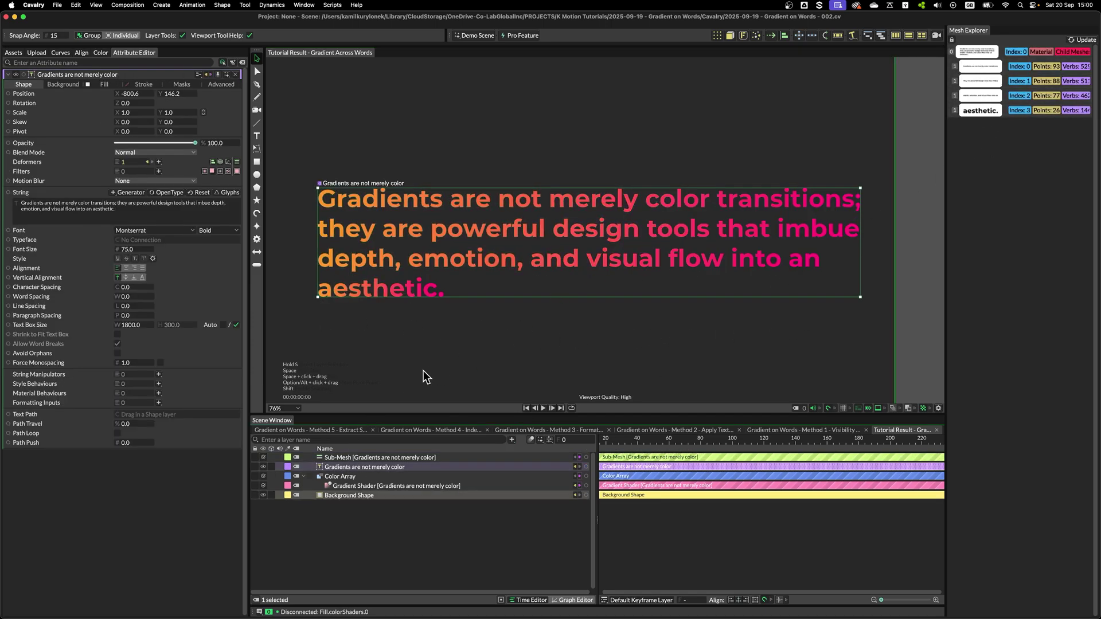
{"action": "left_click", "coordinate": [359, 337]}
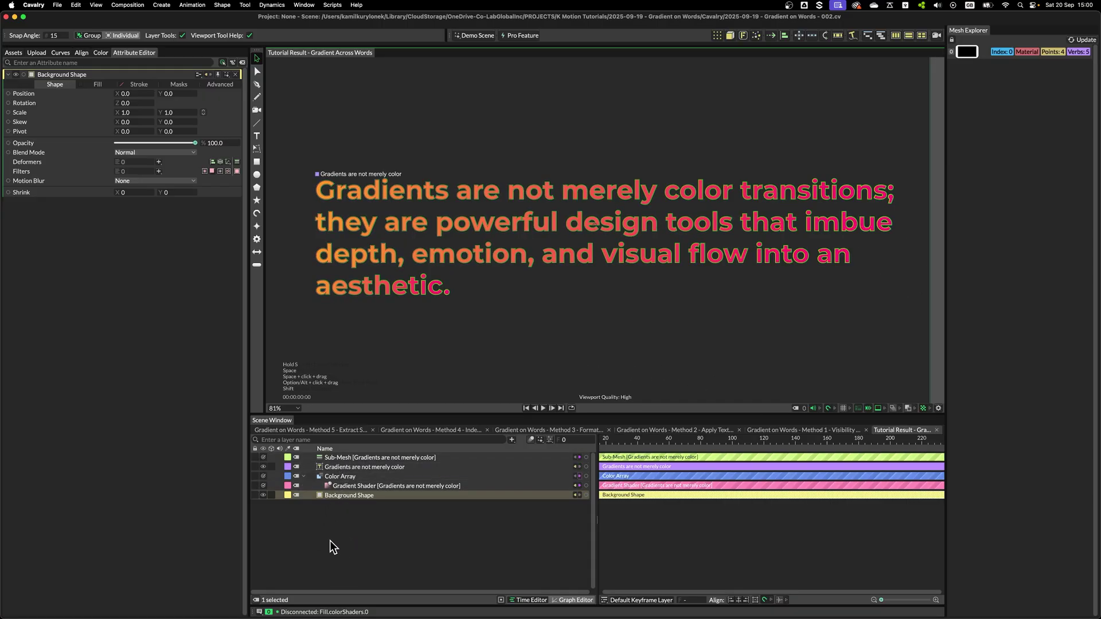
{"action": "left_click", "coordinate": [348, 468]}
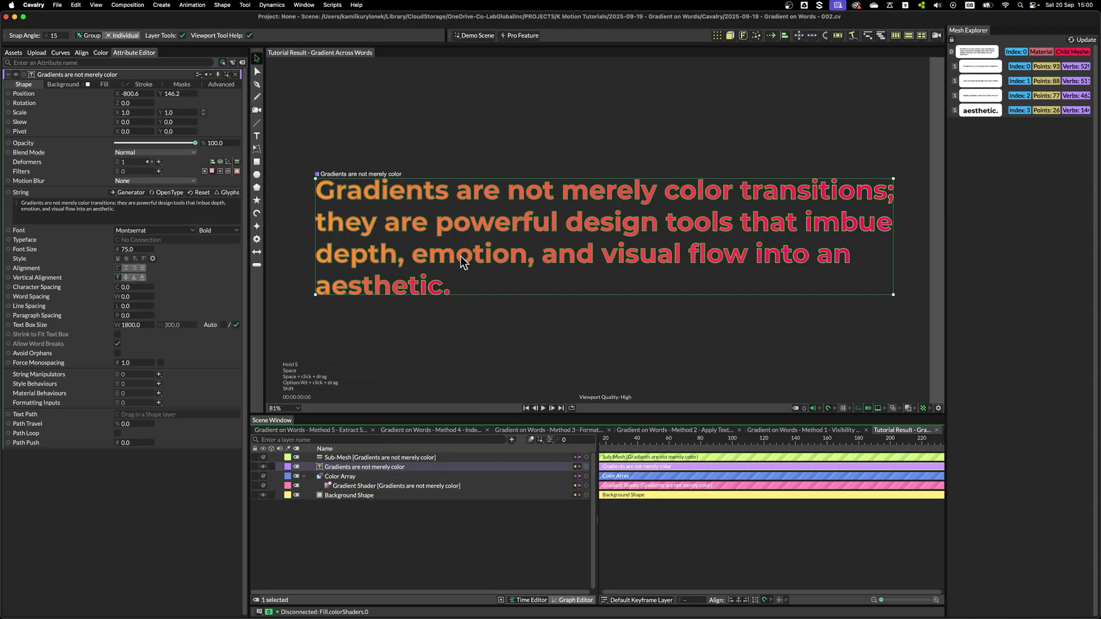
- Replace the Sub-Mesh layer with a Flatten Shape Layers deformer on the paragraph text
{"action": "left_click", "coordinate": [355, 459]}
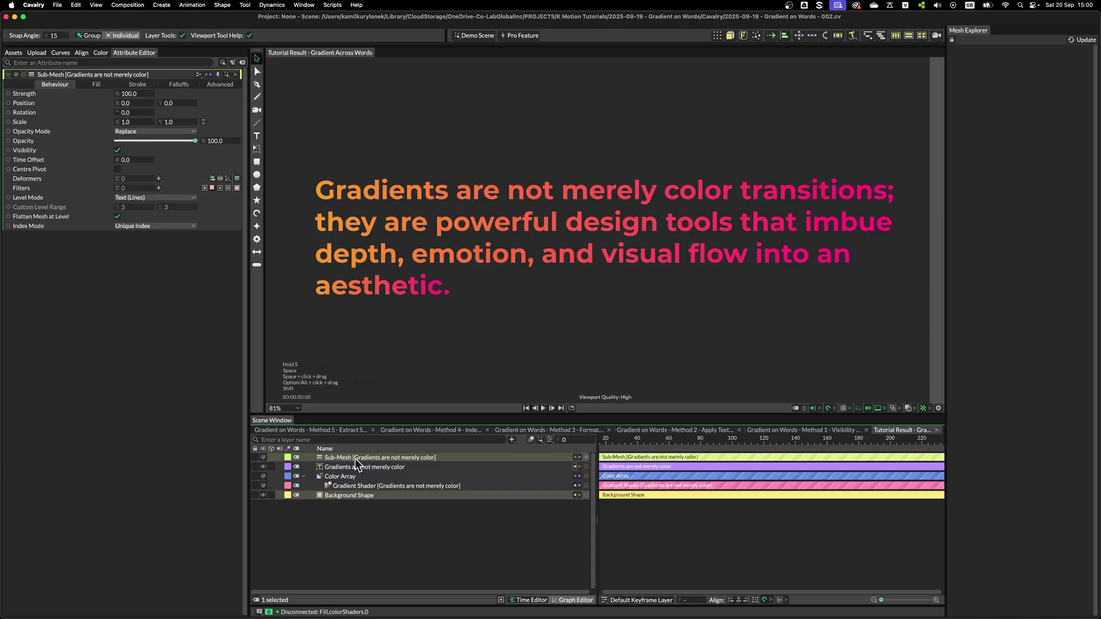
{"action": "key", "text": "Delete"}
{"action": "left_click", "coordinate": [344, 458]}
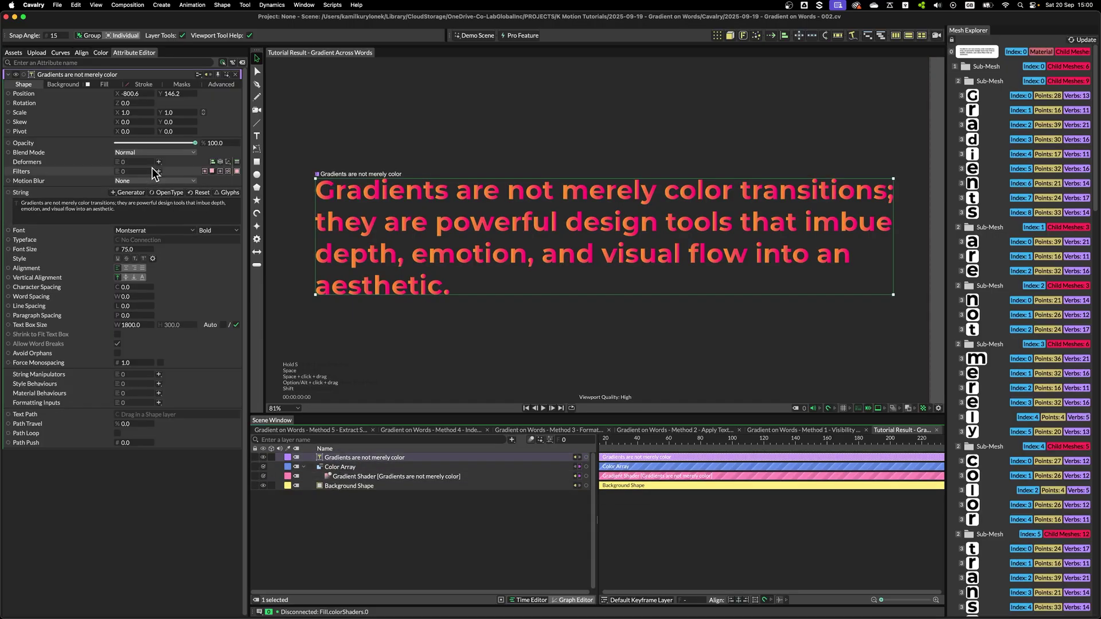
{"action": "left_click", "coordinate": [159, 163]}
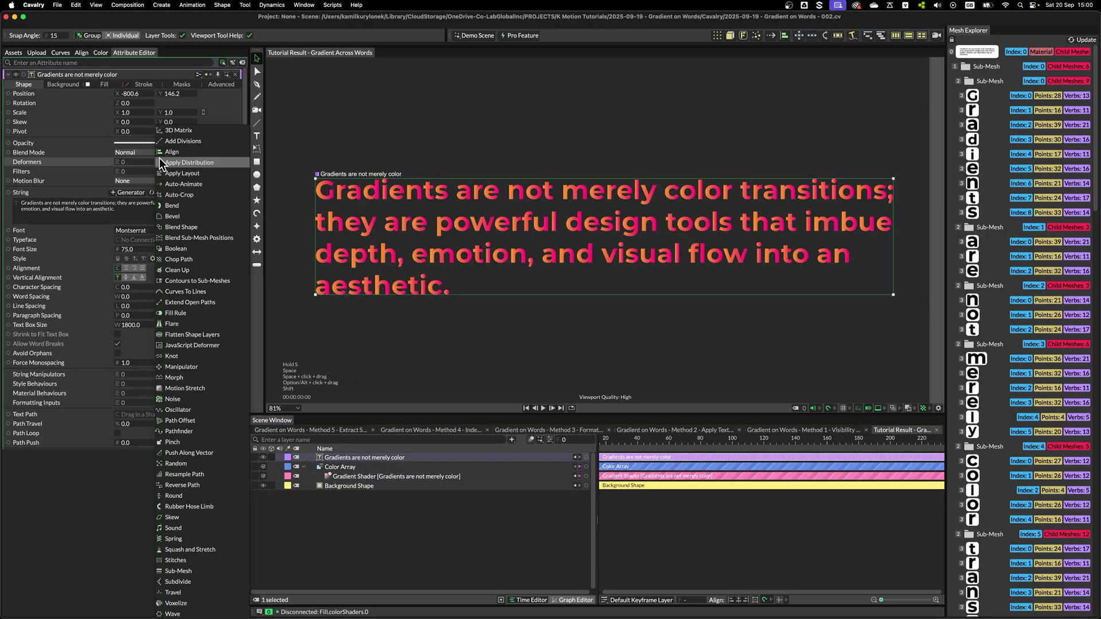
{"action": "left_click", "coordinate": [197, 336]}
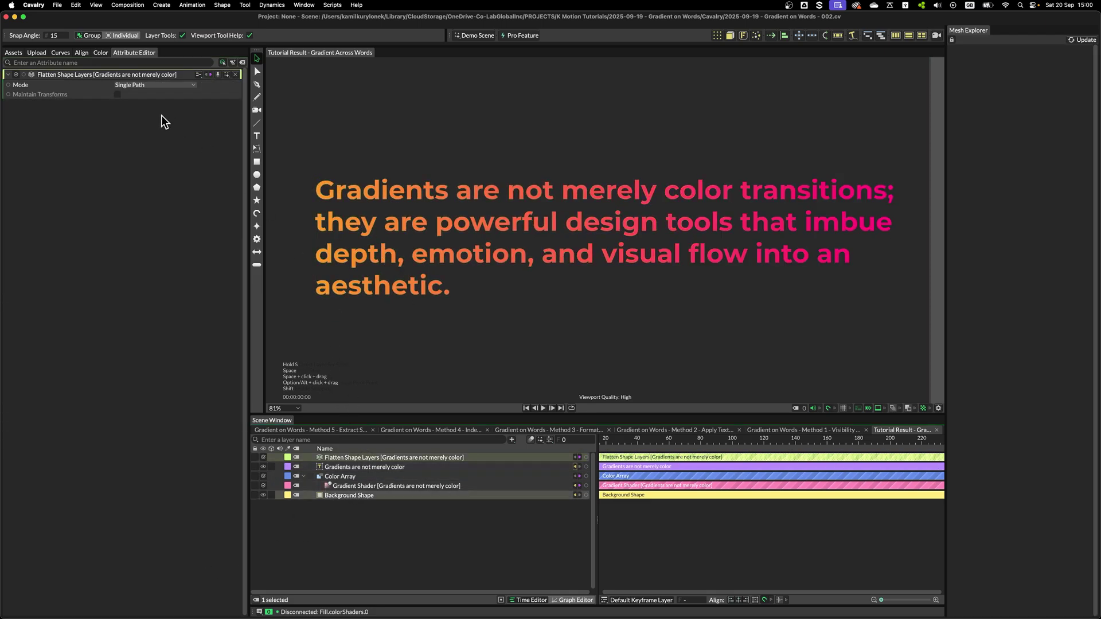
- Pull the Gradient Shader's start and end handles inward so one gradient spans the paragraph
{"action": "left_click", "coordinate": [338, 468]}
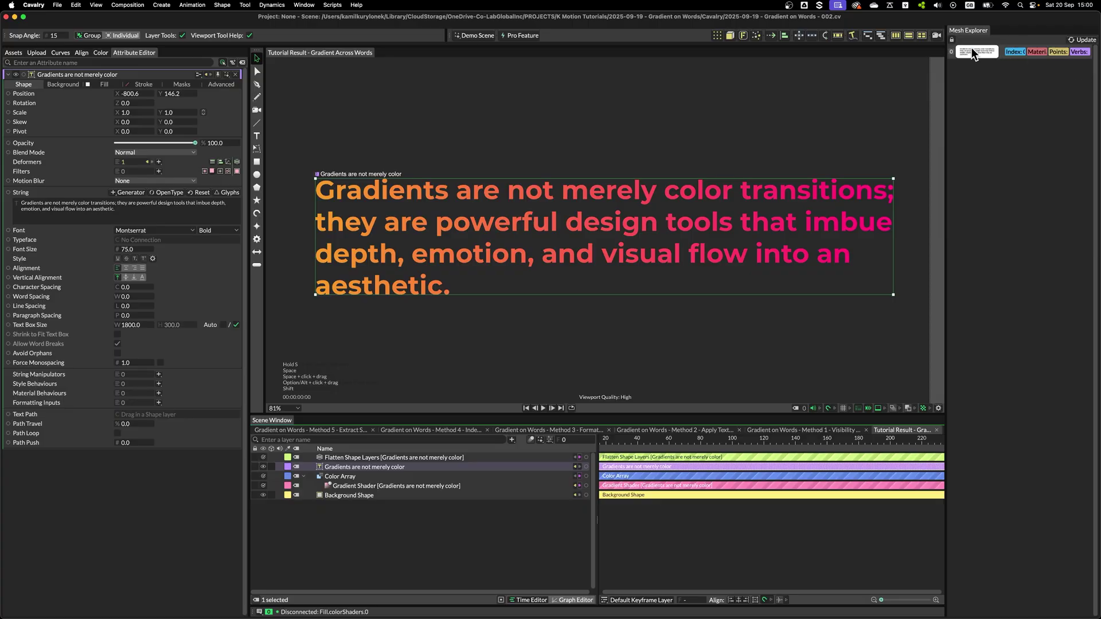
{"action": "left_click", "coordinate": [365, 486]}
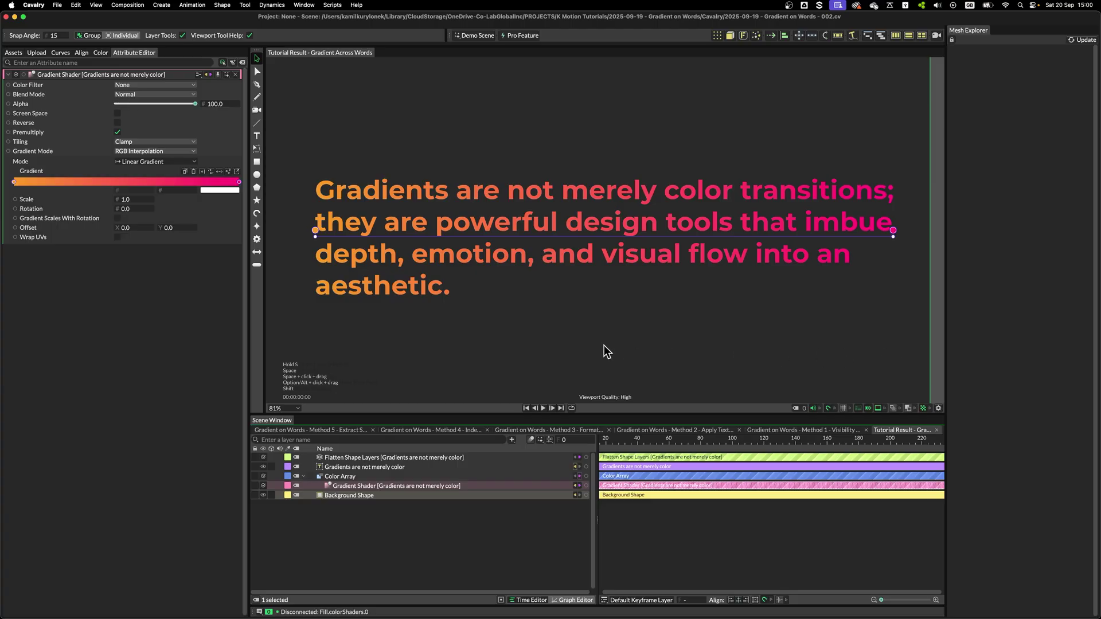
{"action": "left_click_drag", "start_coordinate": [314, 230], "coordinate": [459, 230]}
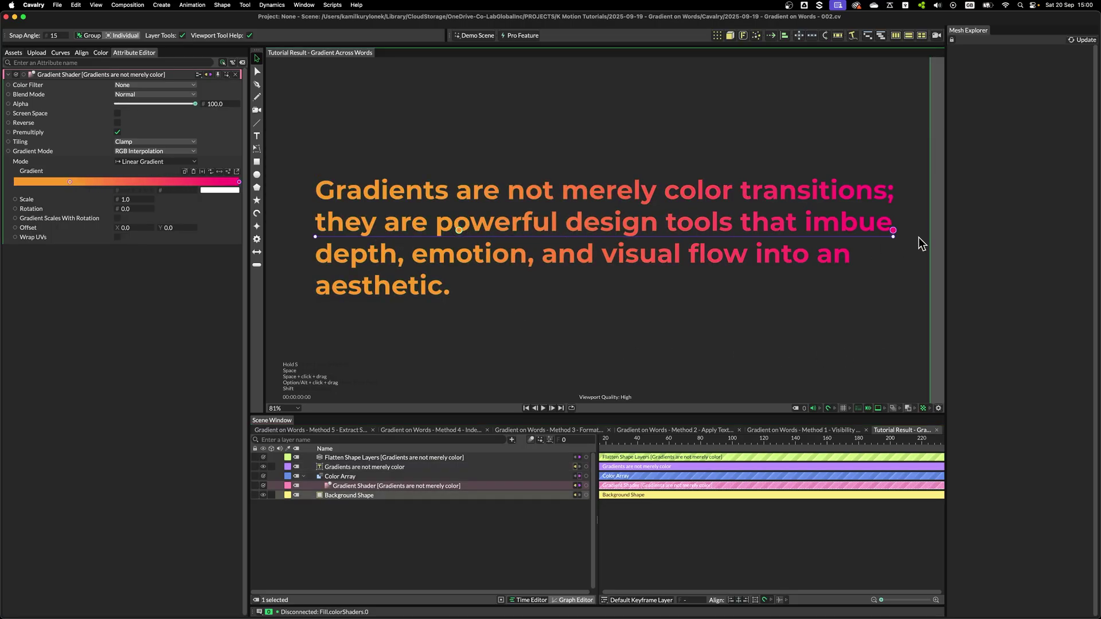
{"action": "left_click_drag", "start_coordinate": [893, 230], "coordinate": [821, 230]}
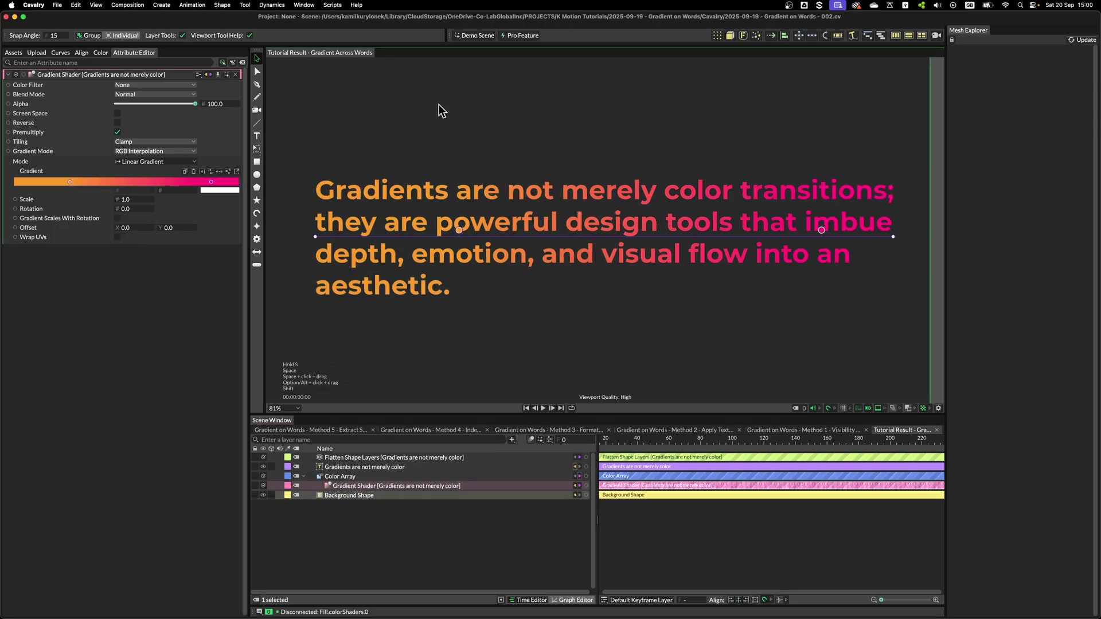
{"action": "left_click", "coordinate": [453, 582]}
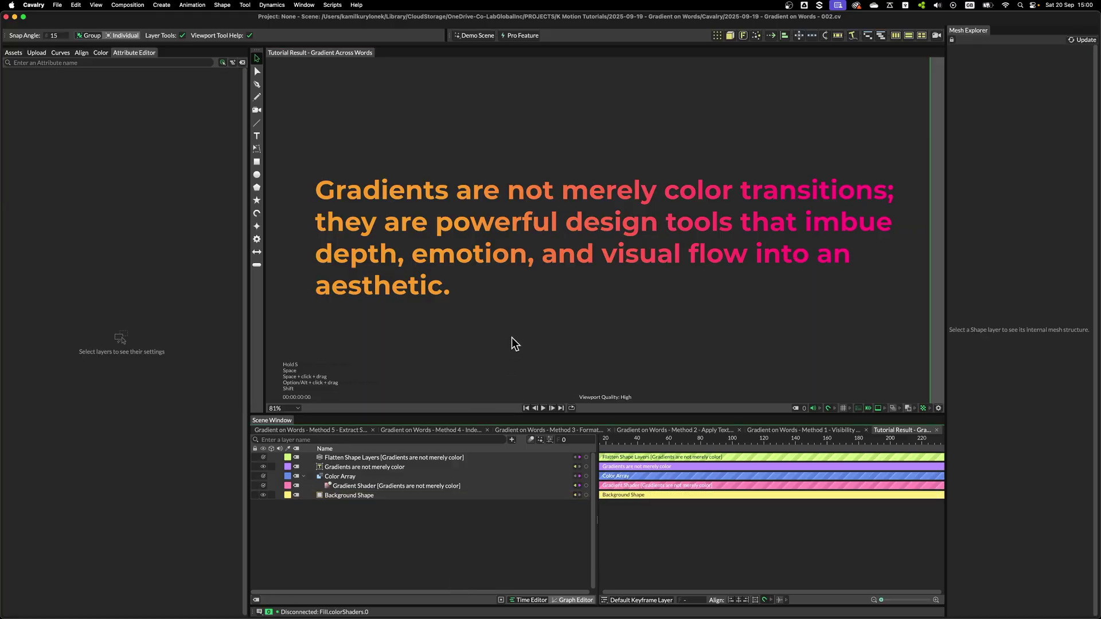
{"action": "scroll", "coordinate": [546, 352], "scroll_direction": "down", "scroll_amount": 1}
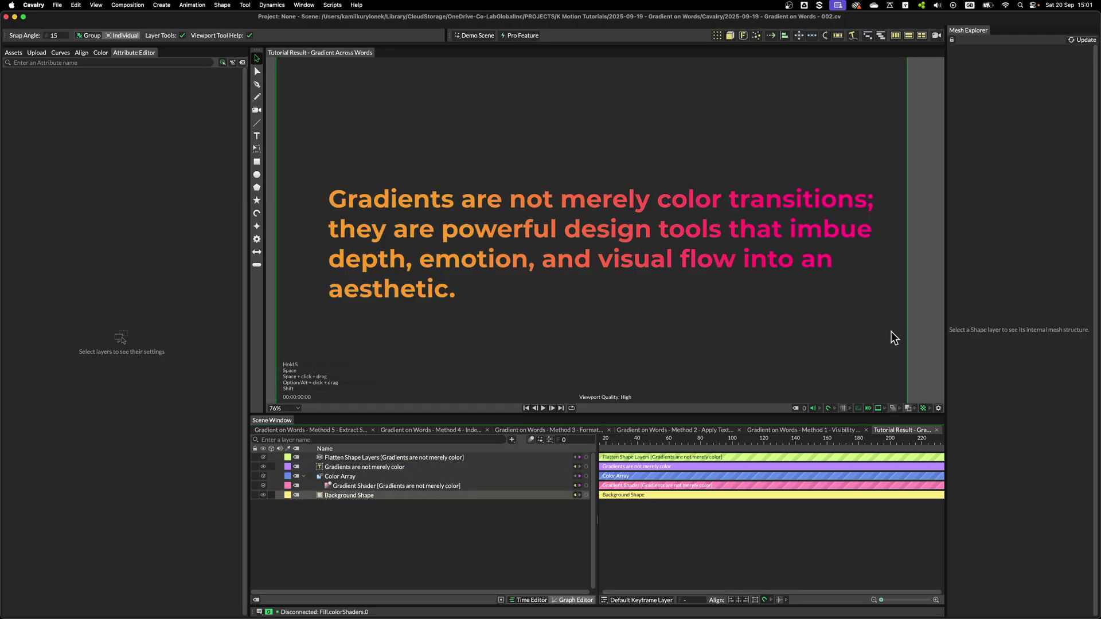
{"action": "left_click_drag", "start_coordinate": [593, 321], "coordinate": [600, 307]}
{"action": "left_click", "coordinate": [515, 278]}
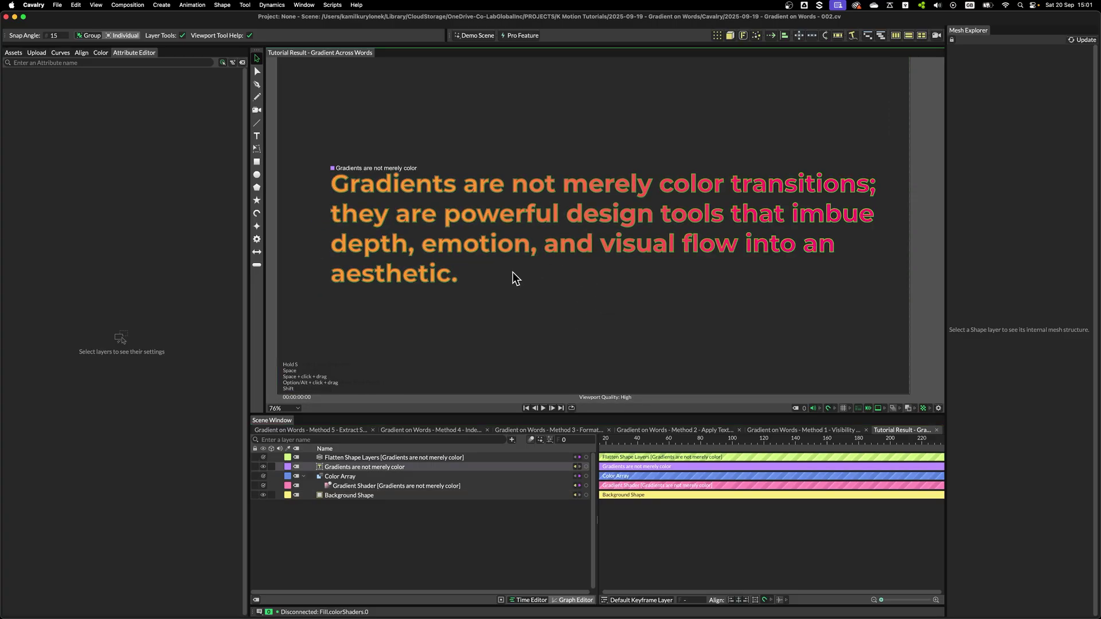
{"action": "left_click", "coordinate": [633, 359]}
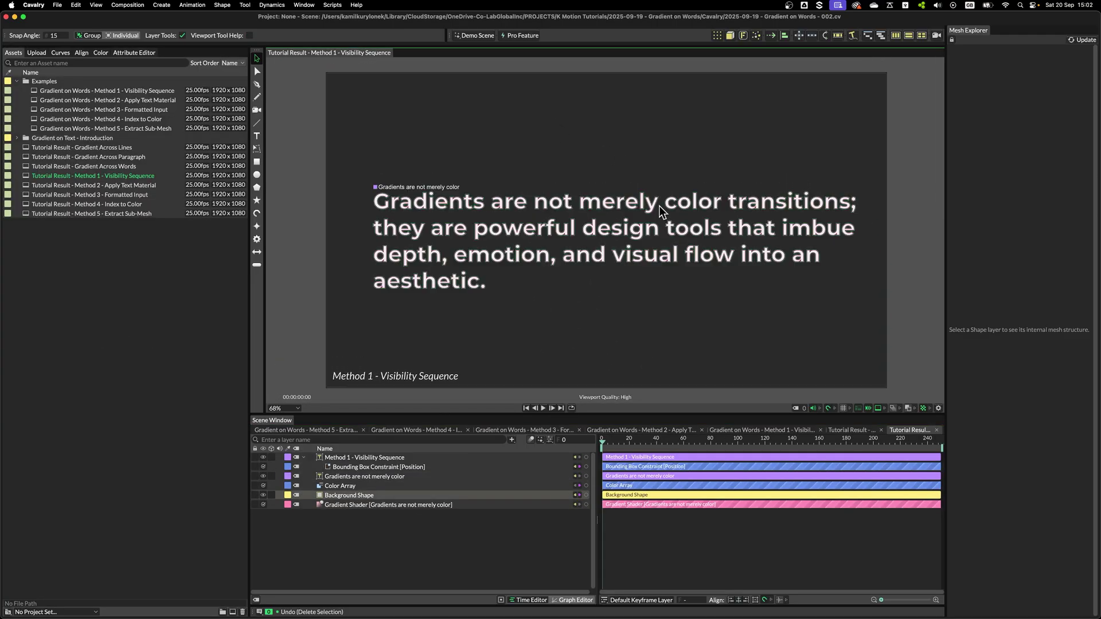
- Add a Custom Shape with the paragraph text as its Input Shape, offset down and right
{"action": "left_click", "coordinate": [664, 327]}
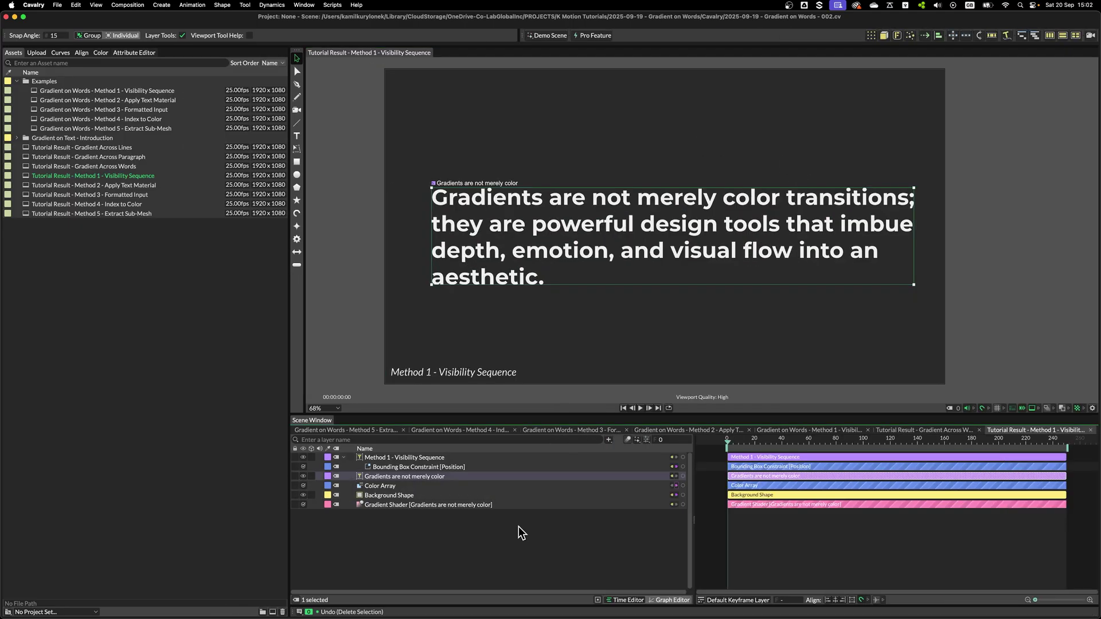
{"action": "key", "text": "super+period"}
{"action": "type", "text": "cust"}
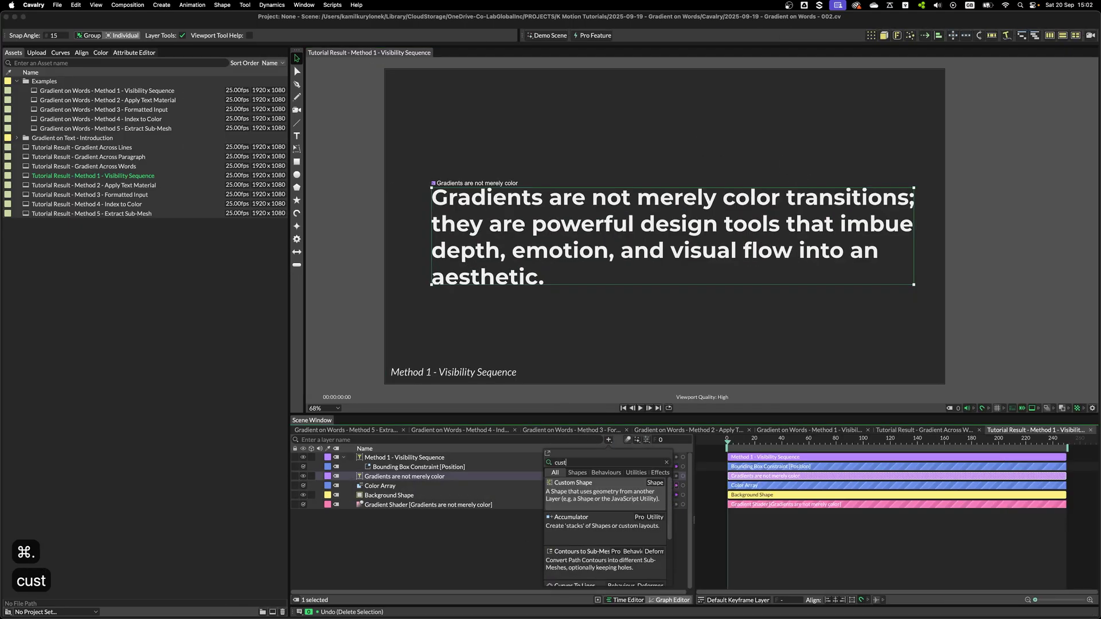
{"action": "left_click", "coordinate": [572, 493]}
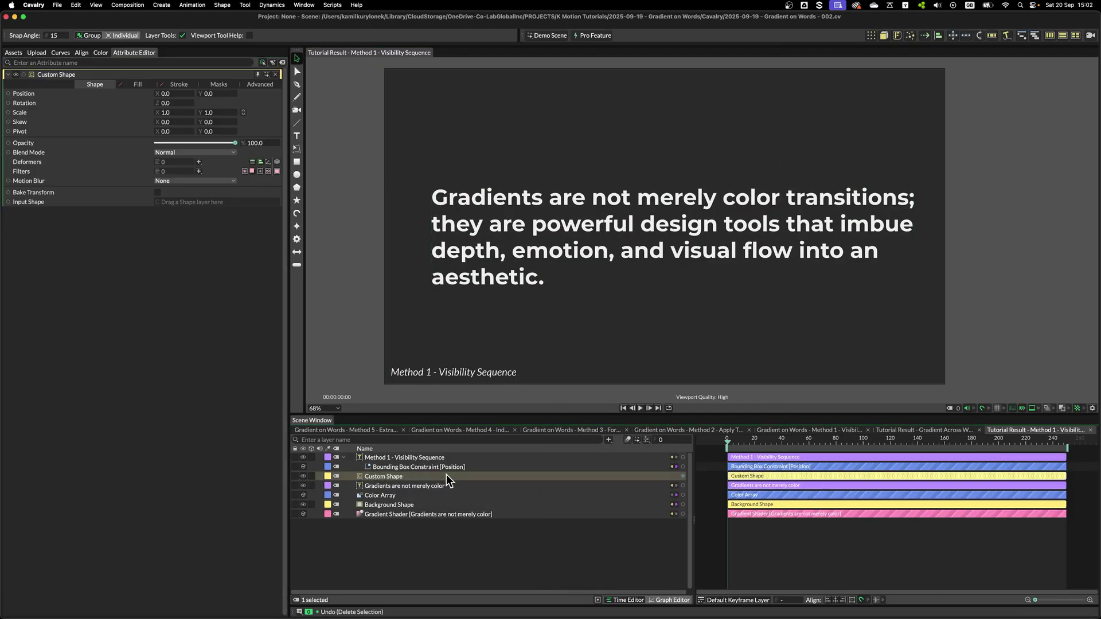
{"action": "left_click", "coordinate": [388, 487]}
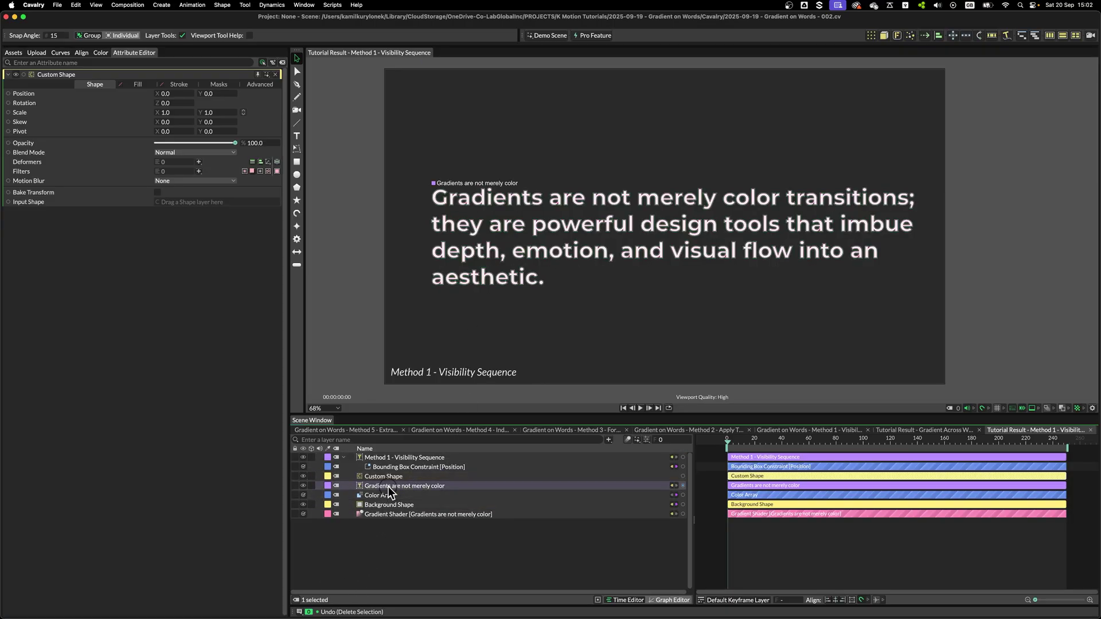
{"action": "left_click_drag", "start_coordinate": [388, 487], "coordinate": [179, 205]}
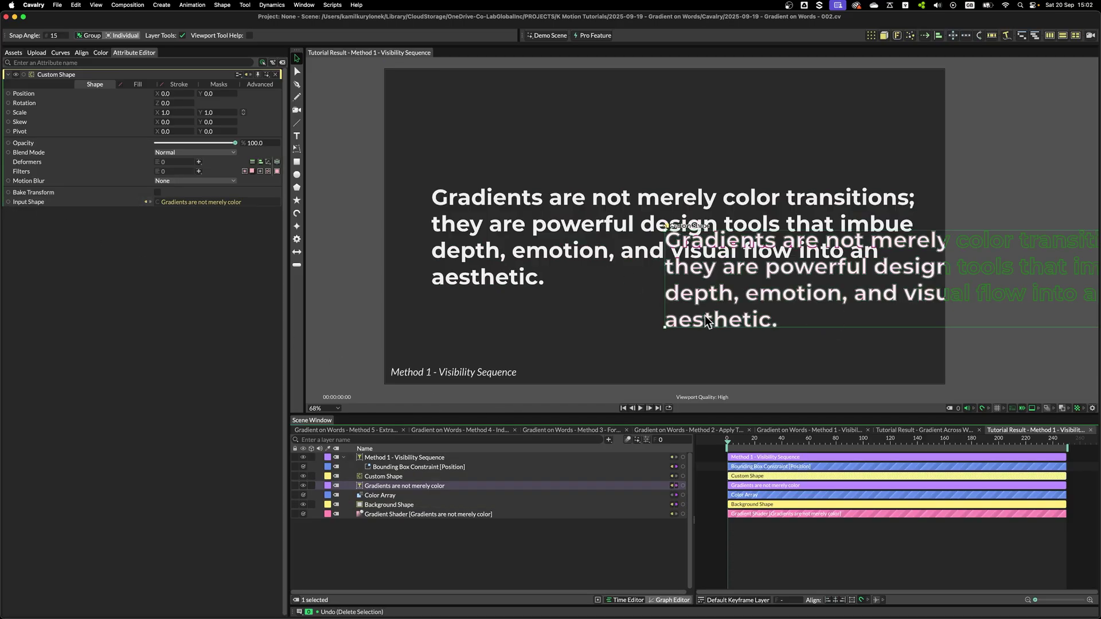
{"action": "left_click_drag", "start_coordinate": [695, 307], "coordinate": [602, 353]}
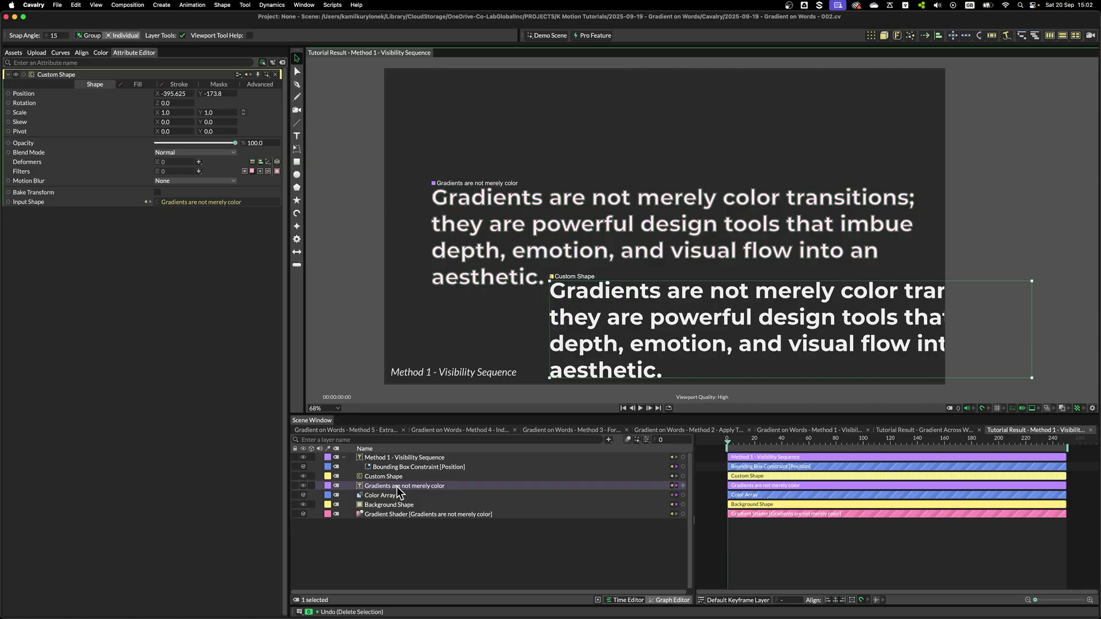
- Rename the Custom Shape to 'Gradient Selection' and nest it under the paragraph text layer
{"action": "key", "text": "Return"}
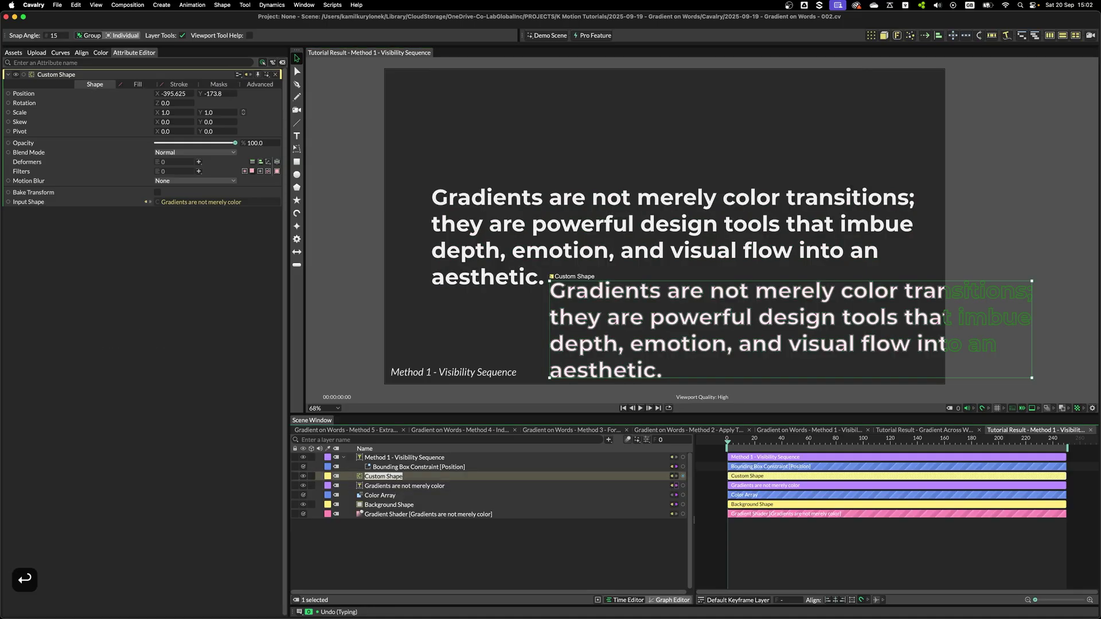
{"action": "type", "text": "Gradient Selection"}
{"action": "key", "text": "Return"}
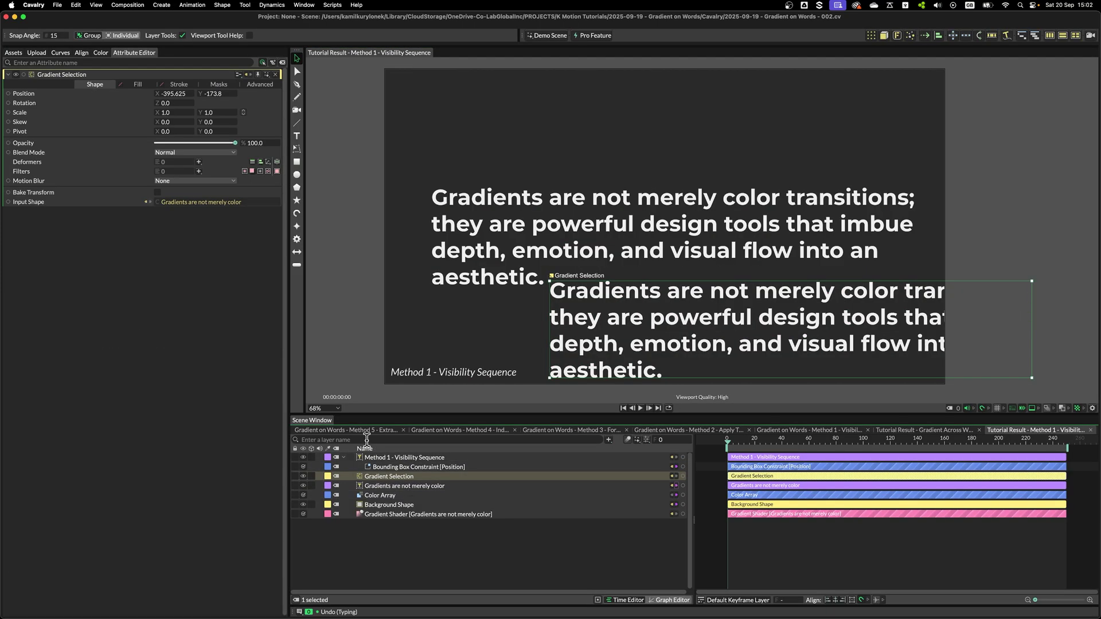
{"action": "left_click_drag", "start_coordinate": [390, 485], "coordinate": [386, 484]}
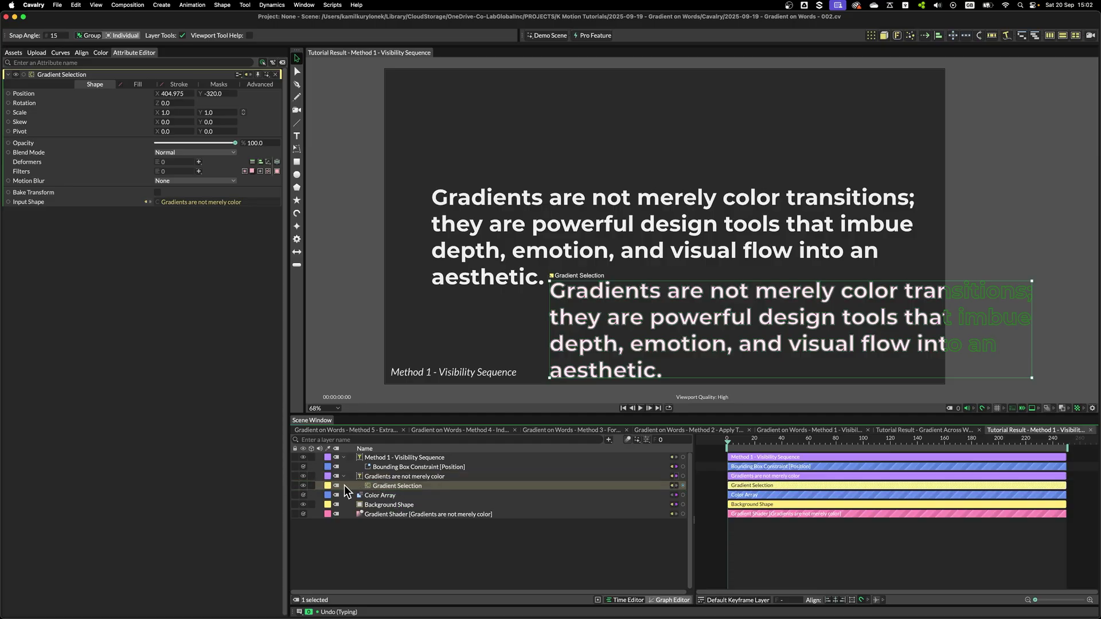
- Set Gradient Selection's Position X and Y to 0 so it overlaps the original text
{"action": "left_click", "coordinate": [385, 476]}
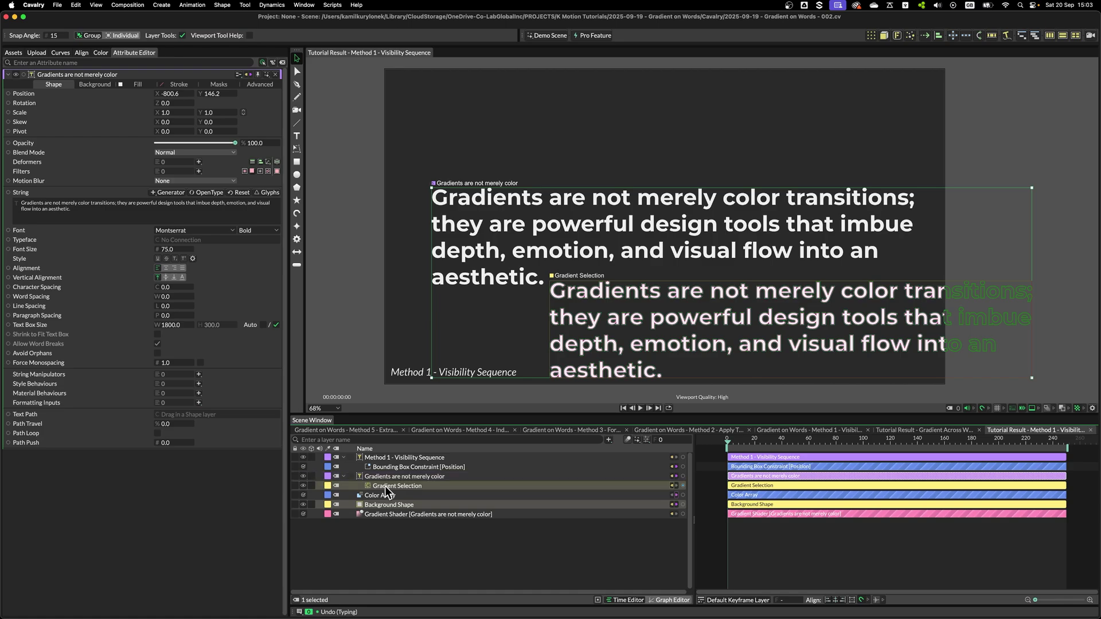
{"action": "left_click", "coordinate": [385, 486]}
{"action": "left_click", "coordinate": [172, 93]}
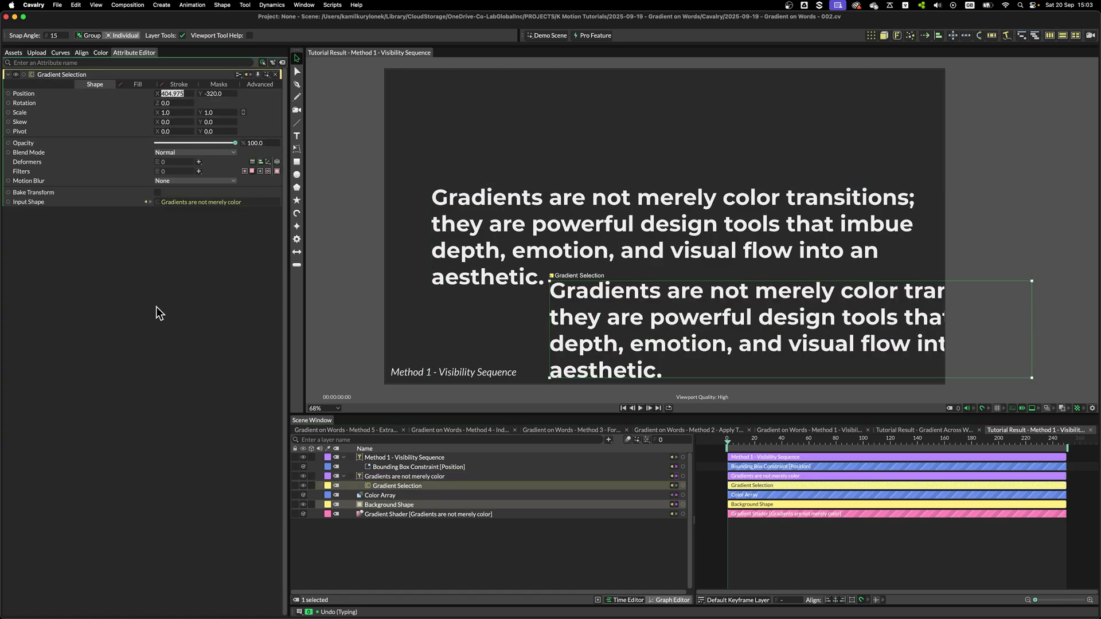
{"action": "type", "text": "0"}
{"action": "key", "text": "Tab"}
{"action": "type", "text": "0"}
{"action": "key", "text": "Tab"}
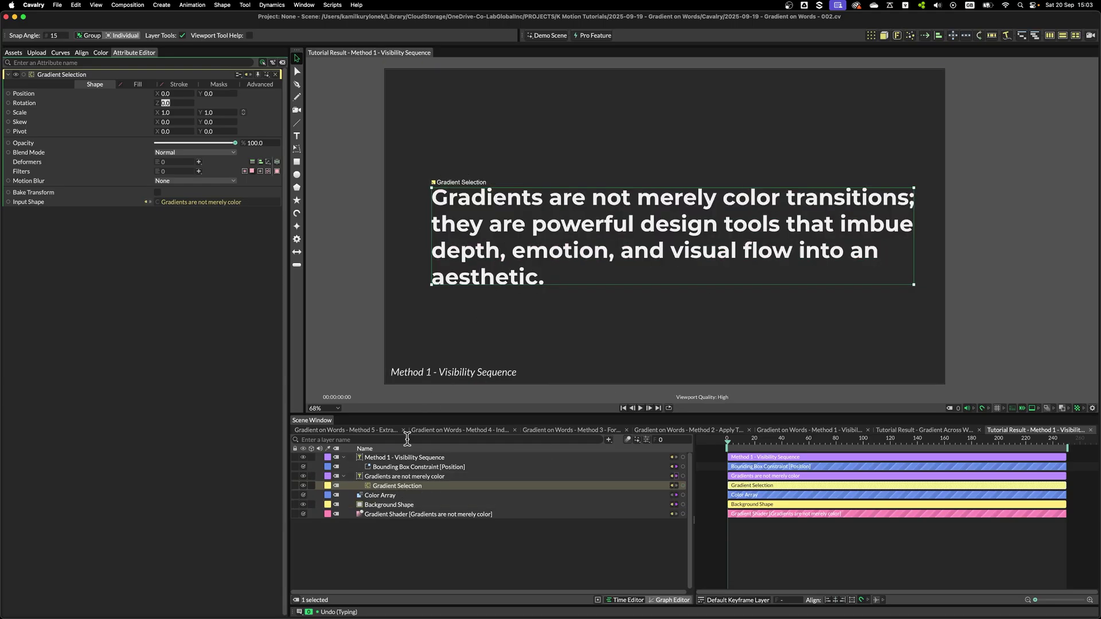
{"action": "left_click", "coordinate": [387, 476]}
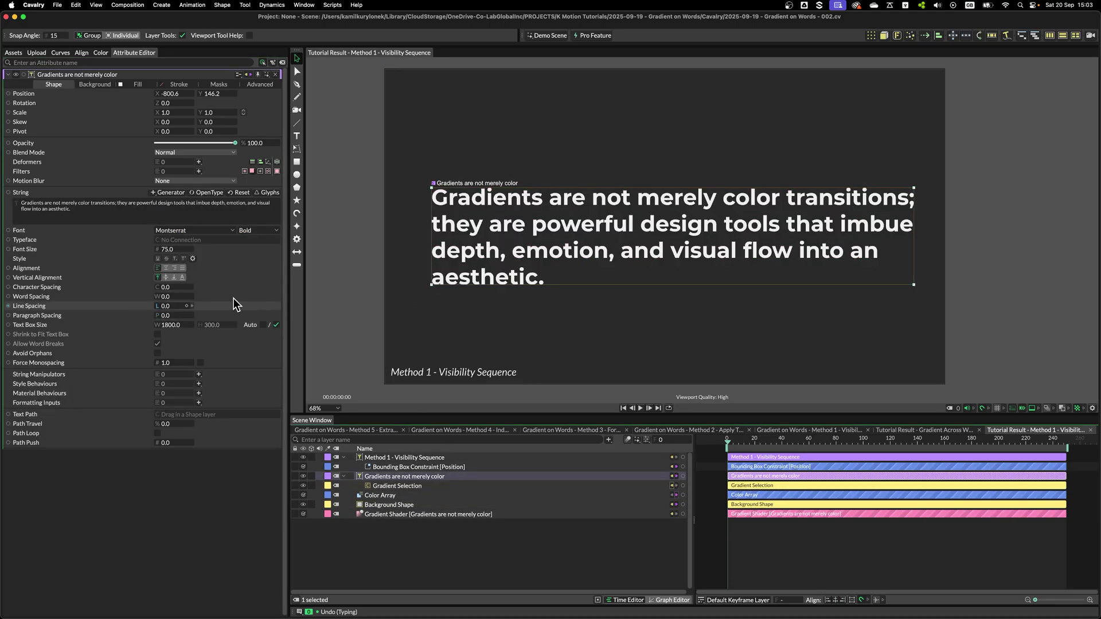
- Enable a magenta fill on the Gradient Selection layer
{"action": "left_click", "coordinate": [390, 486]}
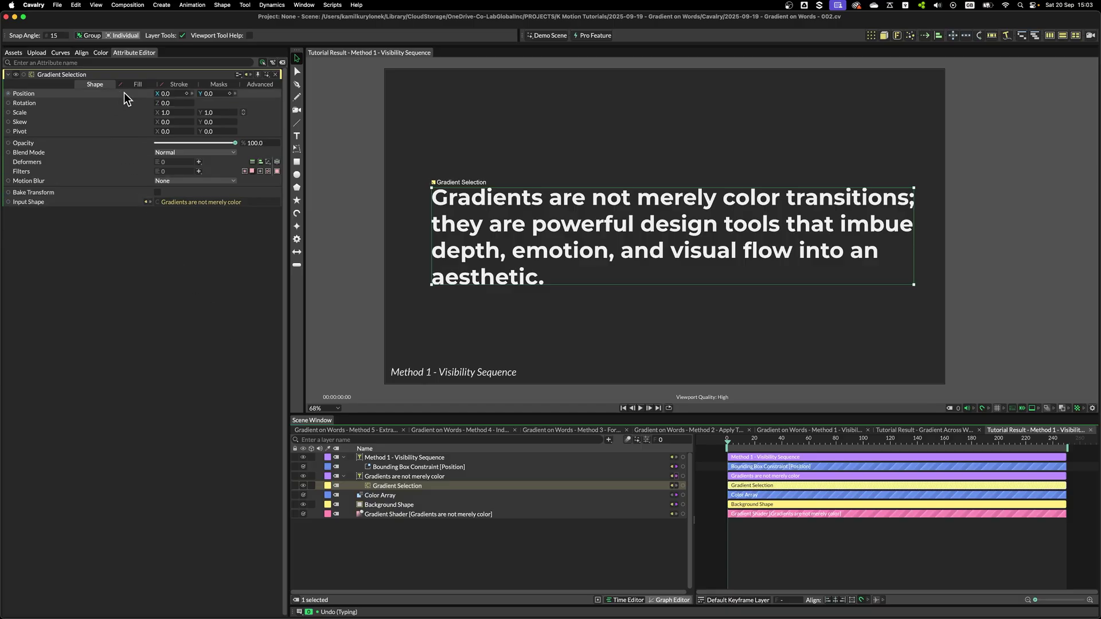
{"action": "left_click", "coordinate": [138, 84]}
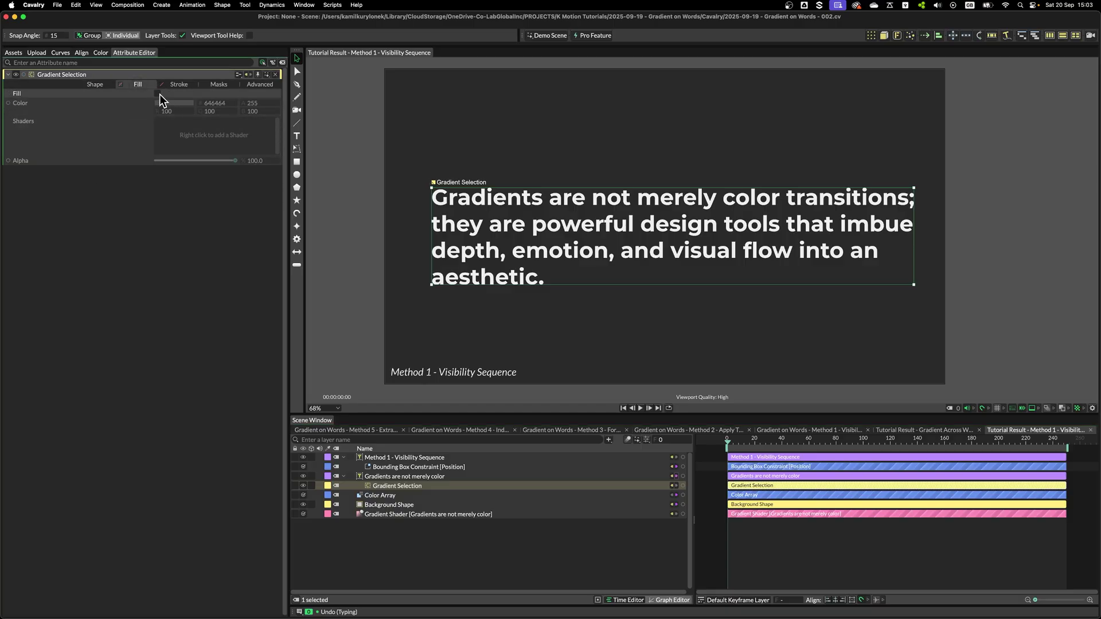
{"action": "left_click", "coordinate": [159, 95]}
{"action": "left_click", "coordinate": [183, 104]}
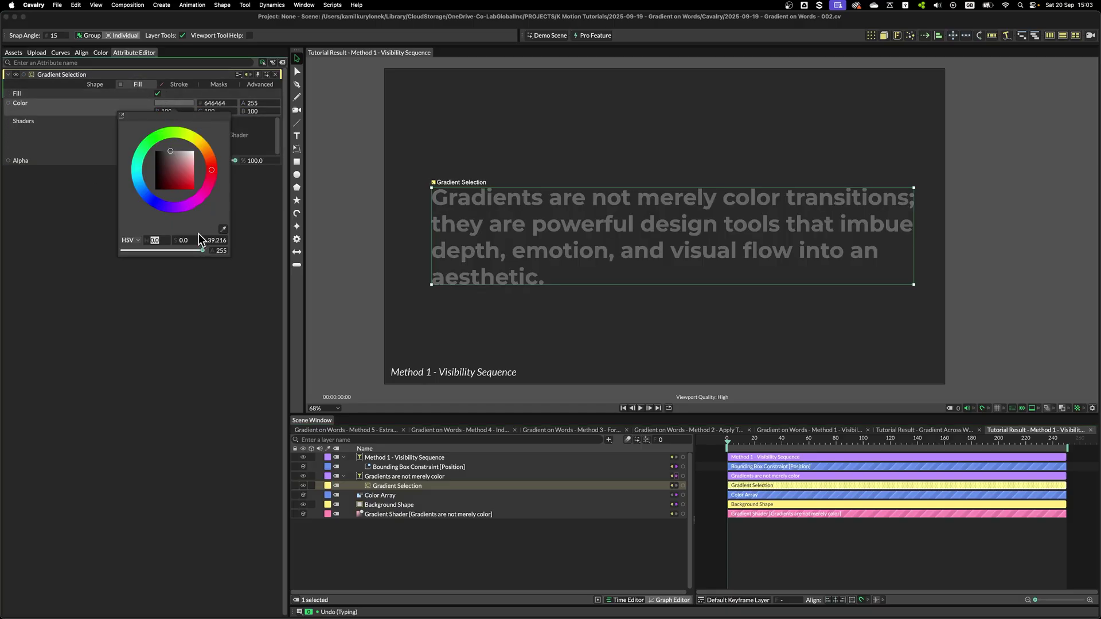
{"action": "left_click", "coordinate": [192, 201]}
{"action": "left_click", "coordinate": [177, 333]}
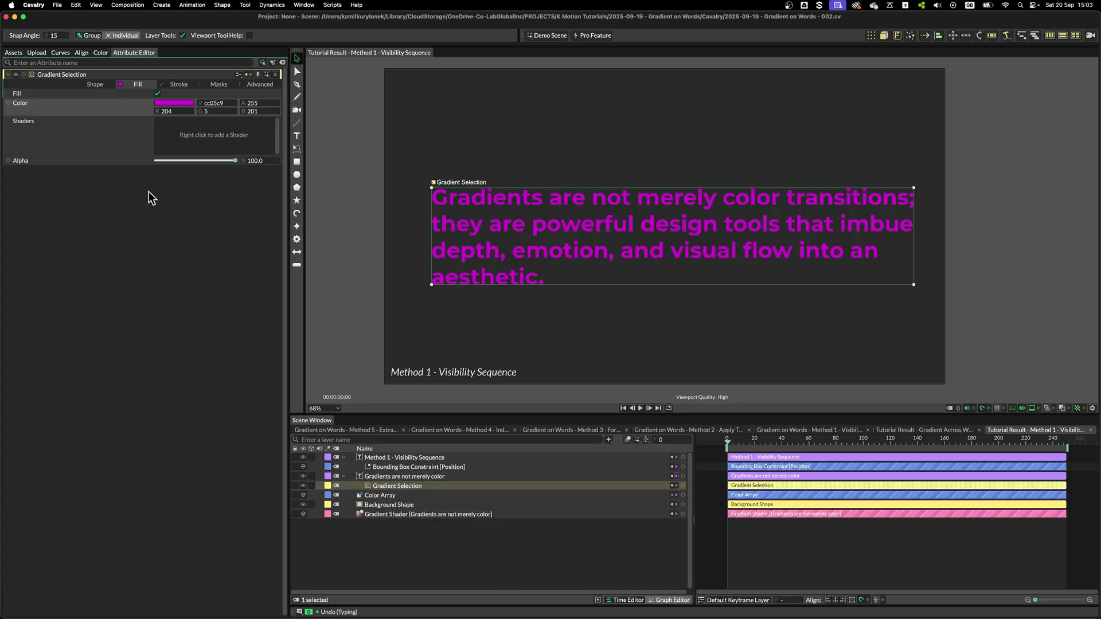
- Turn on Draw On Top Of Parent in Gradient Selection's Advanced settings
{"action": "left_click", "coordinate": [261, 85]}
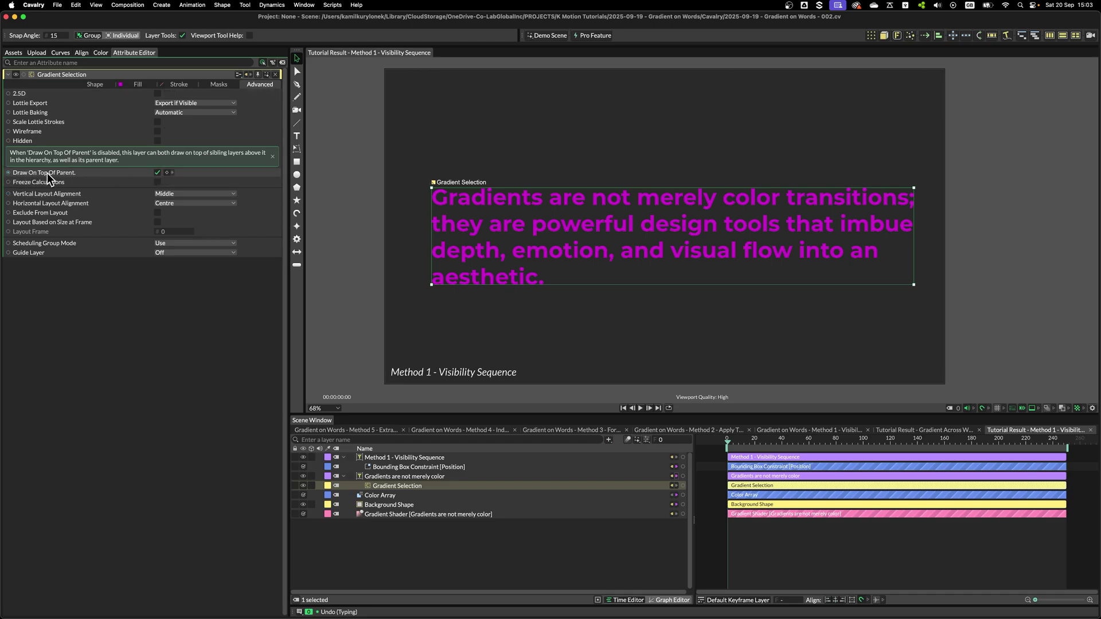
{"action": "left_click", "coordinate": [158, 173]}
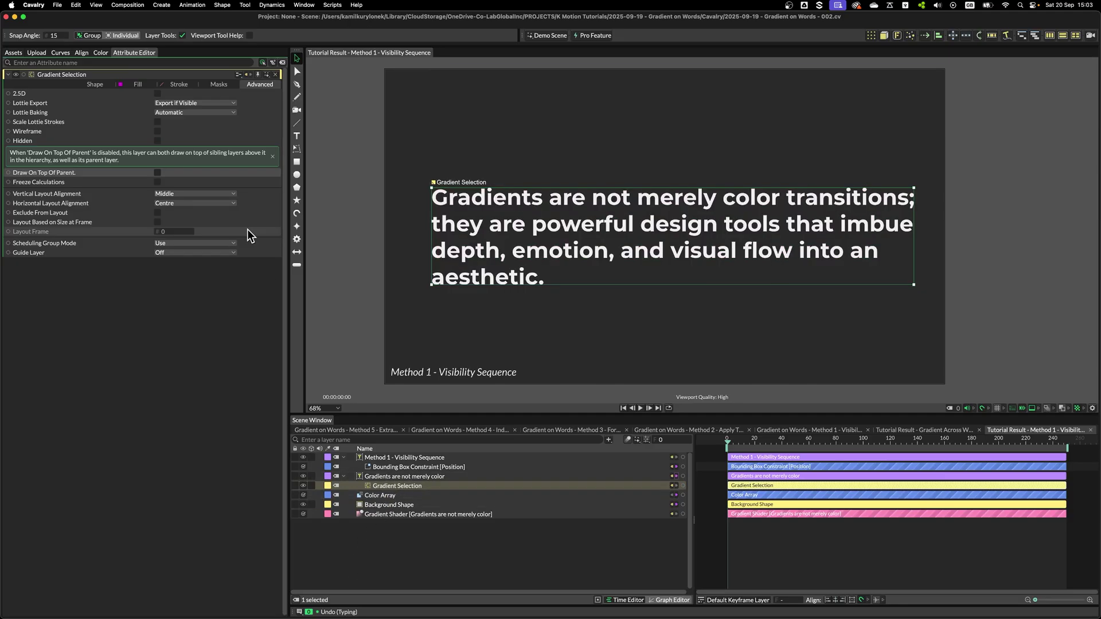
{"action": "left_click", "coordinate": [157, 173]}
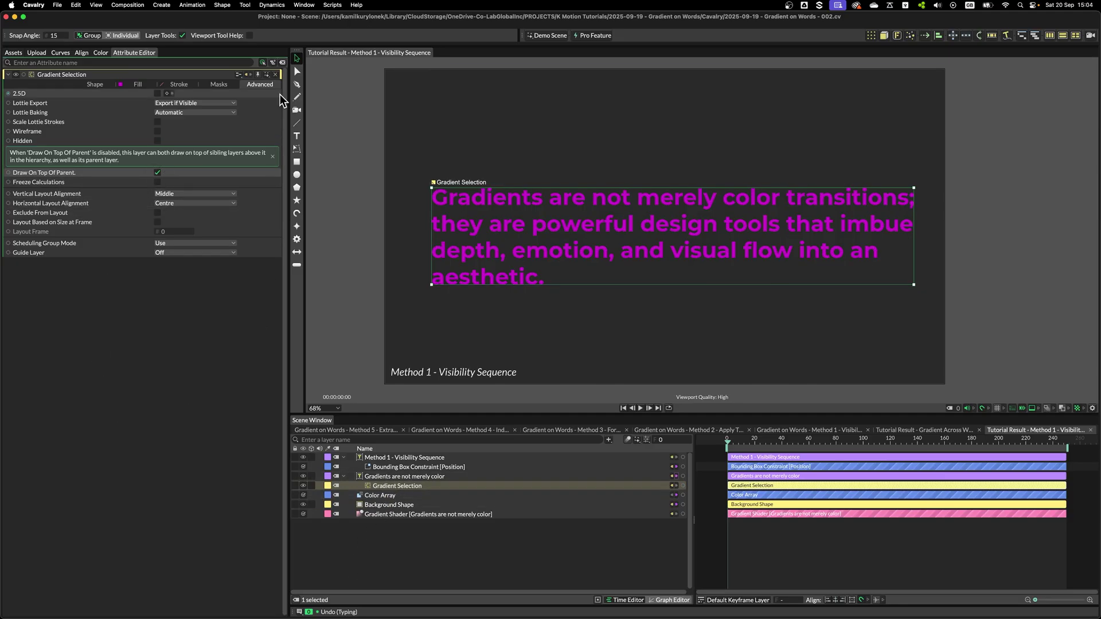
- Add the Gradient Shader to Gradient Selection's fill Shaders, replacing the magenta with orange-to-pink
{"action": "left_click", "coordinate": [397, 514]}
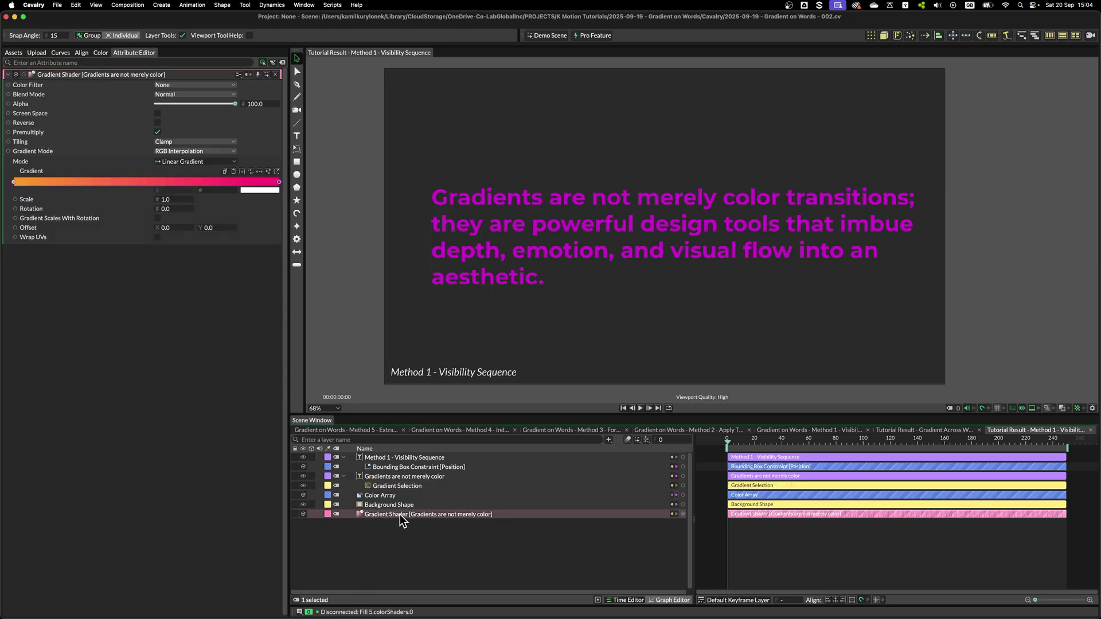
{"action": "left_click", "coordinate": [384, 487]}
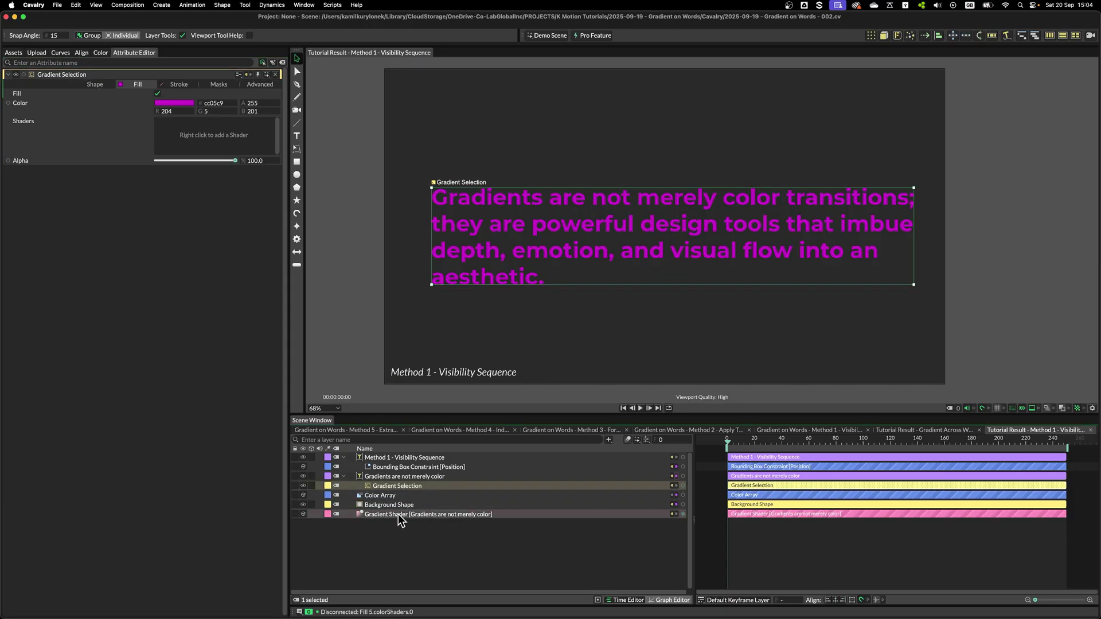
{"action": "left_click_drag", "start_coordinate": [398, 514], "coordinate": [218, 132]}
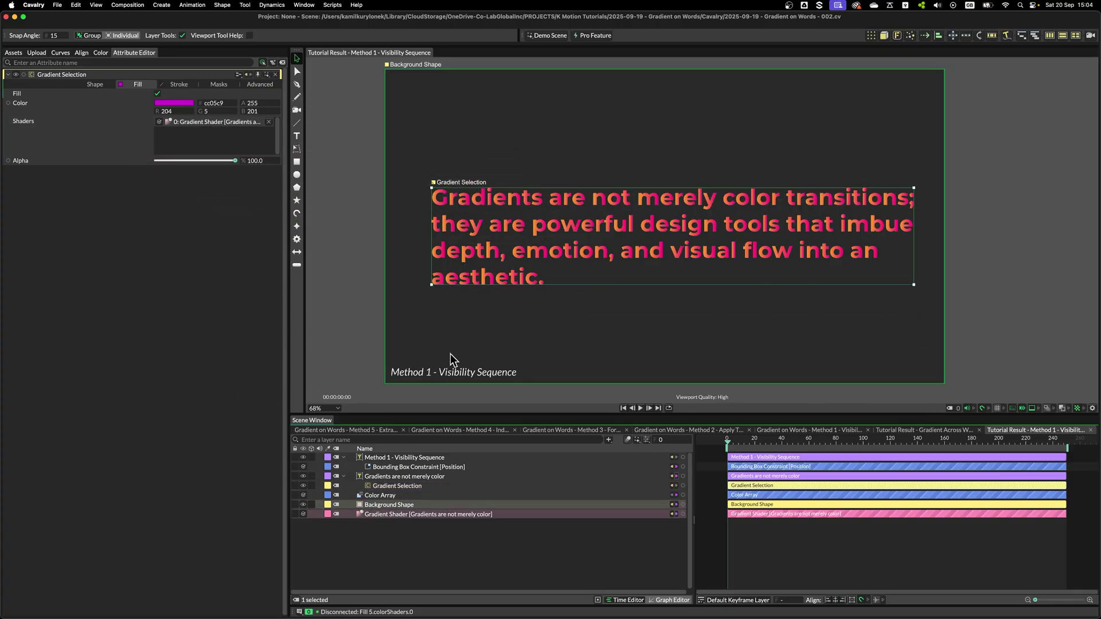
{"action": "scroll", "coordinate": [743, 273], "scroll_direction": "up", "scroll_amount": 10}
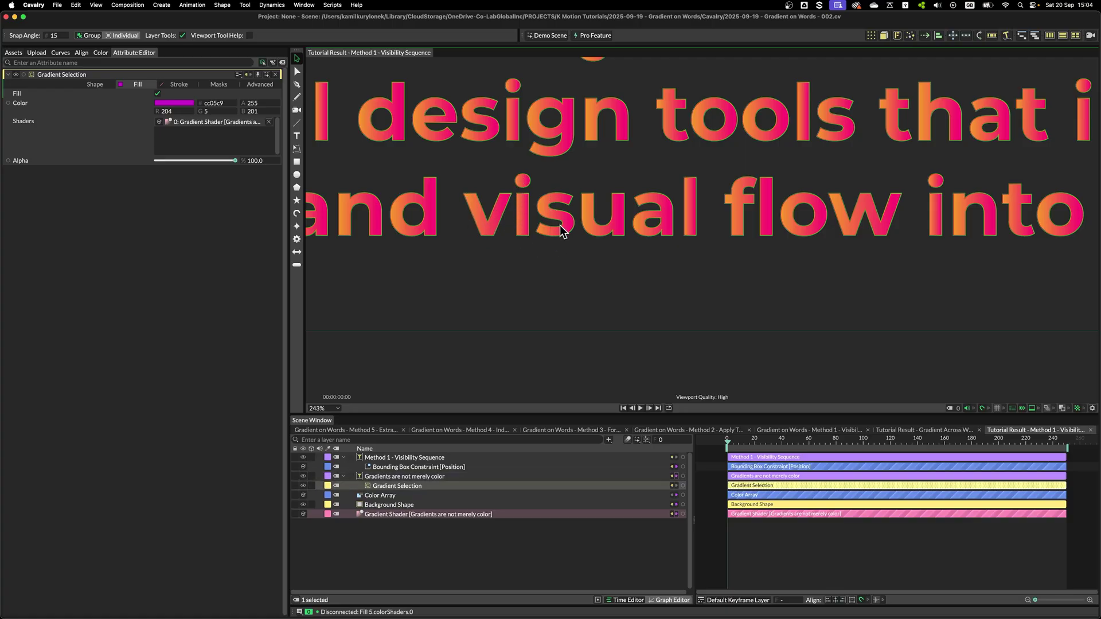
{"action": "scroll", "coordinate": [683, 195], "scroll_direction": "up", "scroll_amount": 6}
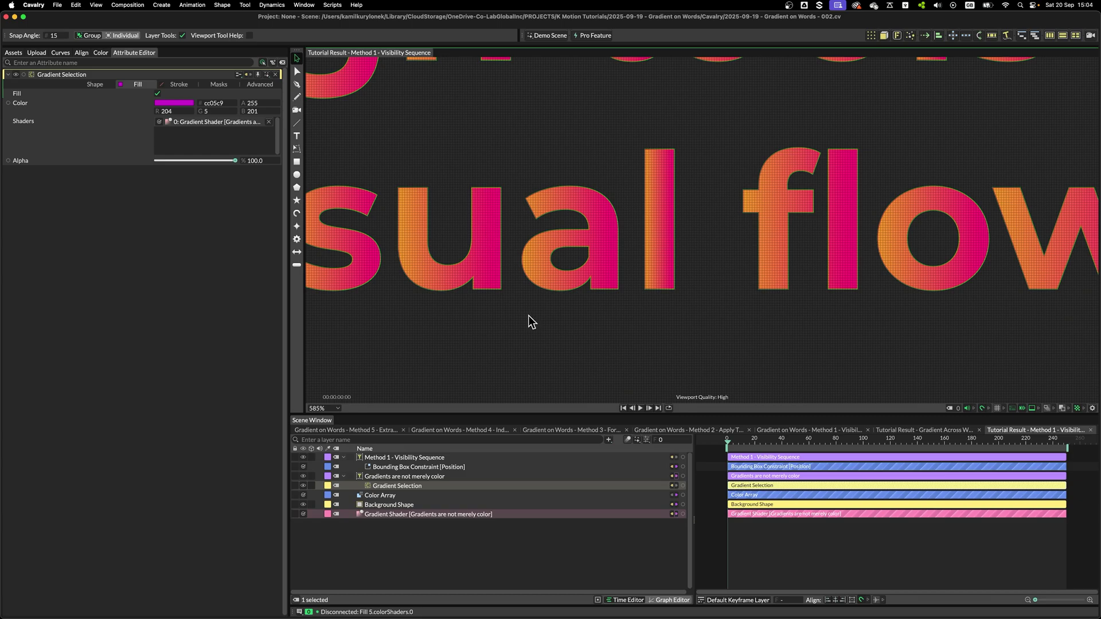
{"action": "scroll", "coordinate": [539, 318], "scroll_direction": "down", "scroll_amount": 12}
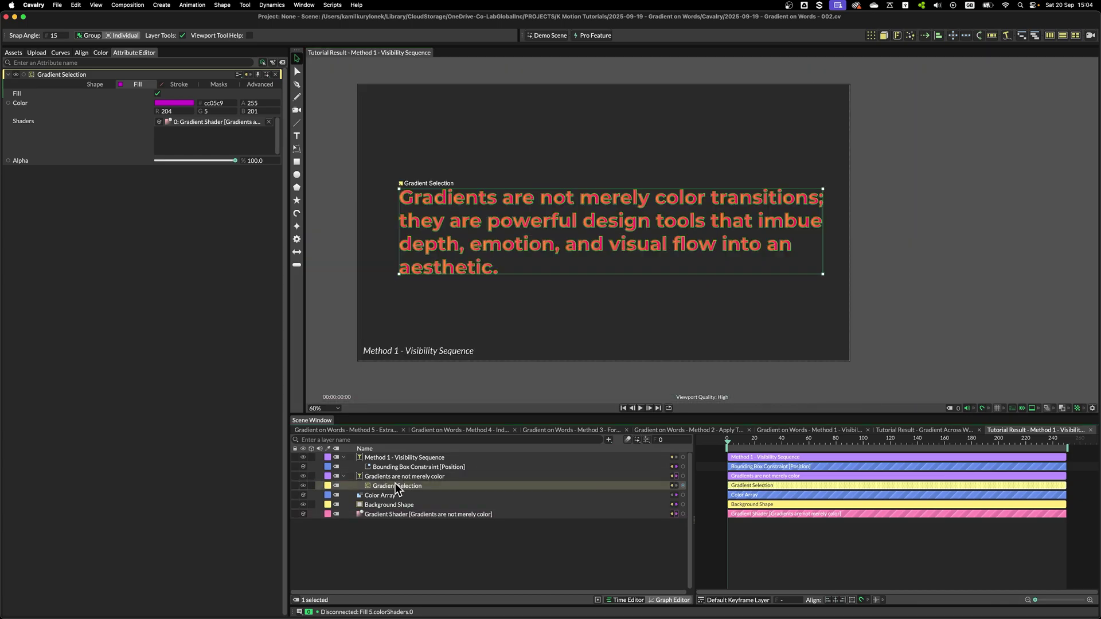
- Add a Sub-Mesh deformer to Gradient Selection set to Text (Words), with Flatten Mesh at Level on
{"action": "left_click", "coordinate": [96, 84]}
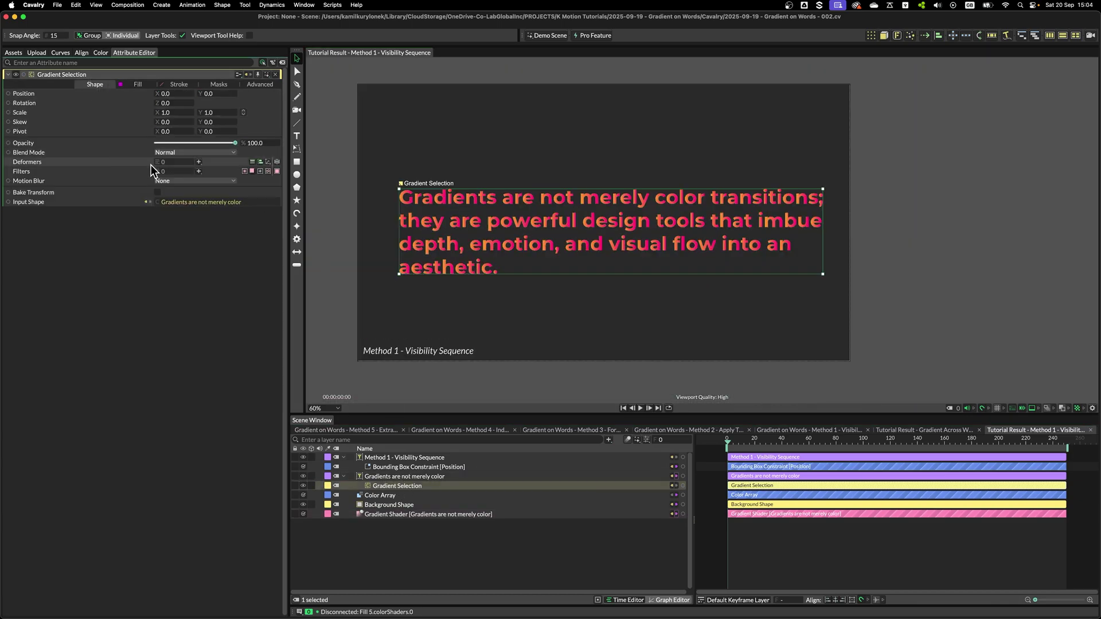
{"action": "left_click", "coordinate": [251, 162]}
{"action": "left_click", "coordinate": [418, 495]}
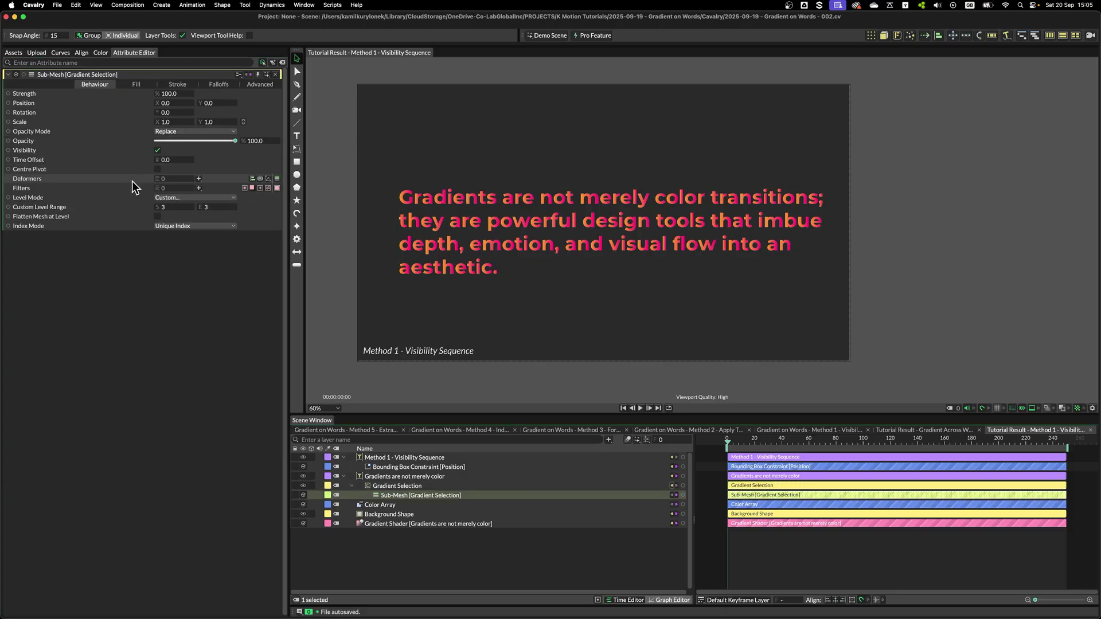
{"action": "left_click", "coordinate": [171, 198]}
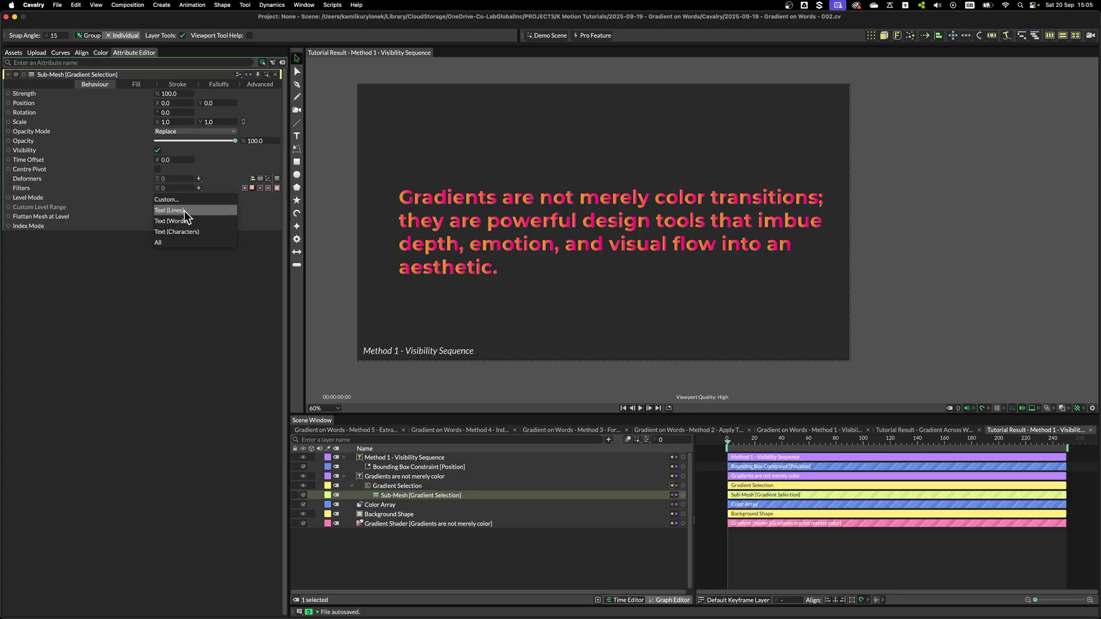
{"action": "left_click", "coordinate": [177, 221]}
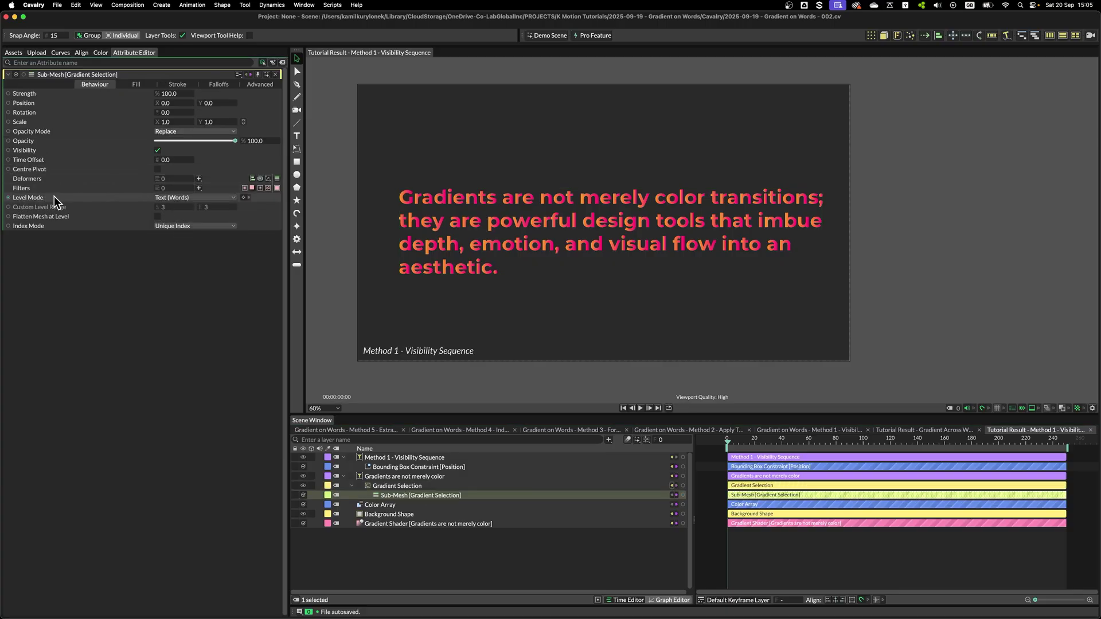
{"action": "left_click", "coordinate": [157, 217]}
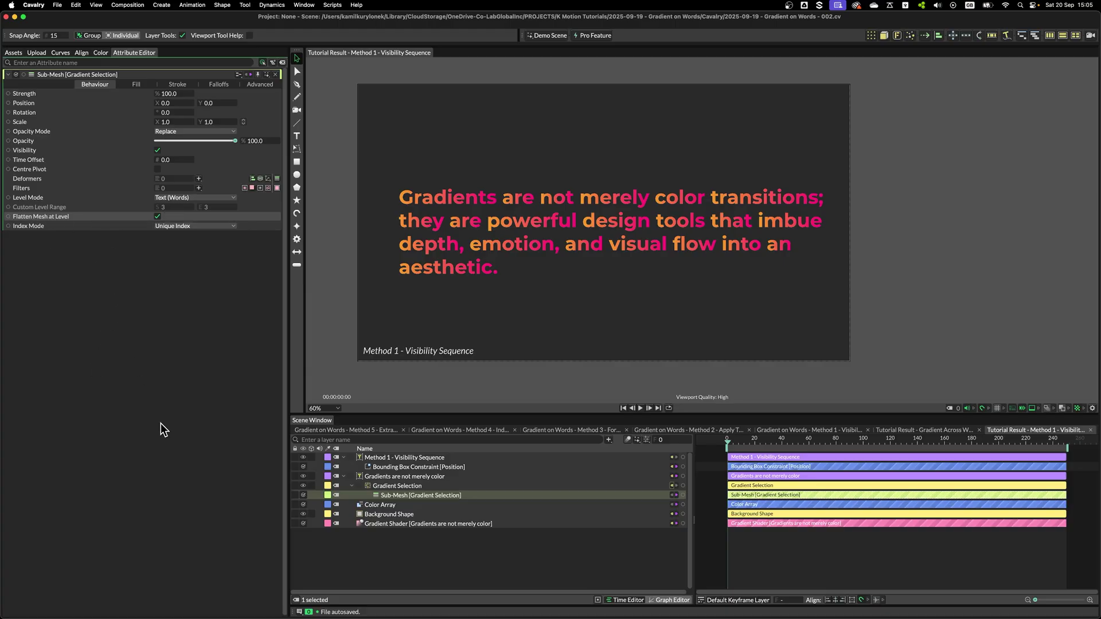
{"action": "right_click", "coordinate": [40, 150]}
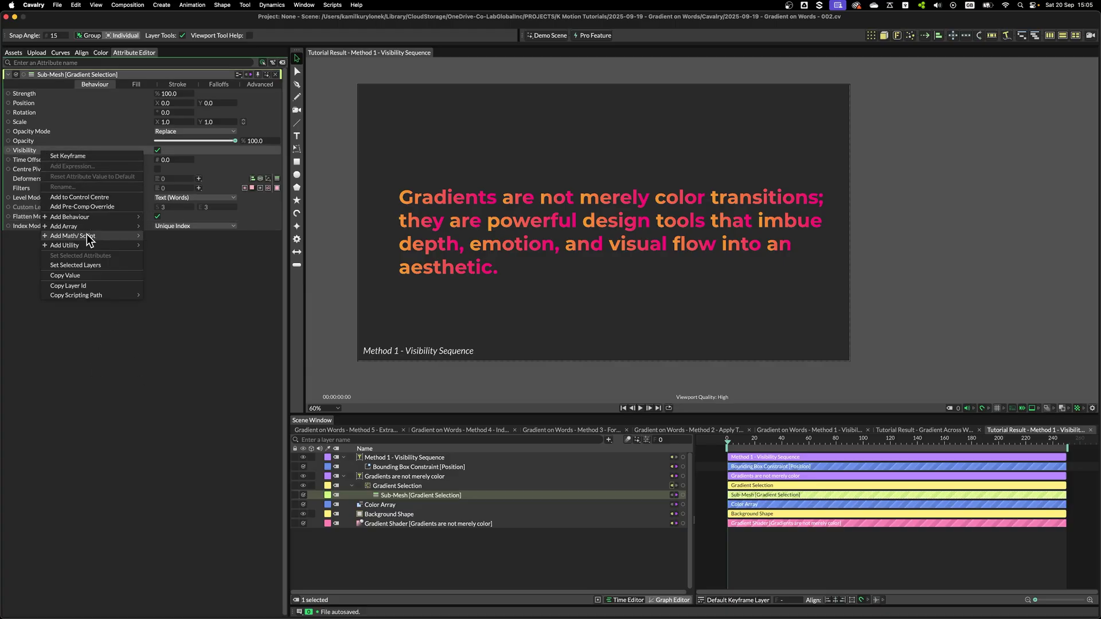
- Attach a Visibility Sequence to the Sub-Mesh with Always On 4:5 and End 0
{"action": "mouse_move", "coordinate": [98, 217]}
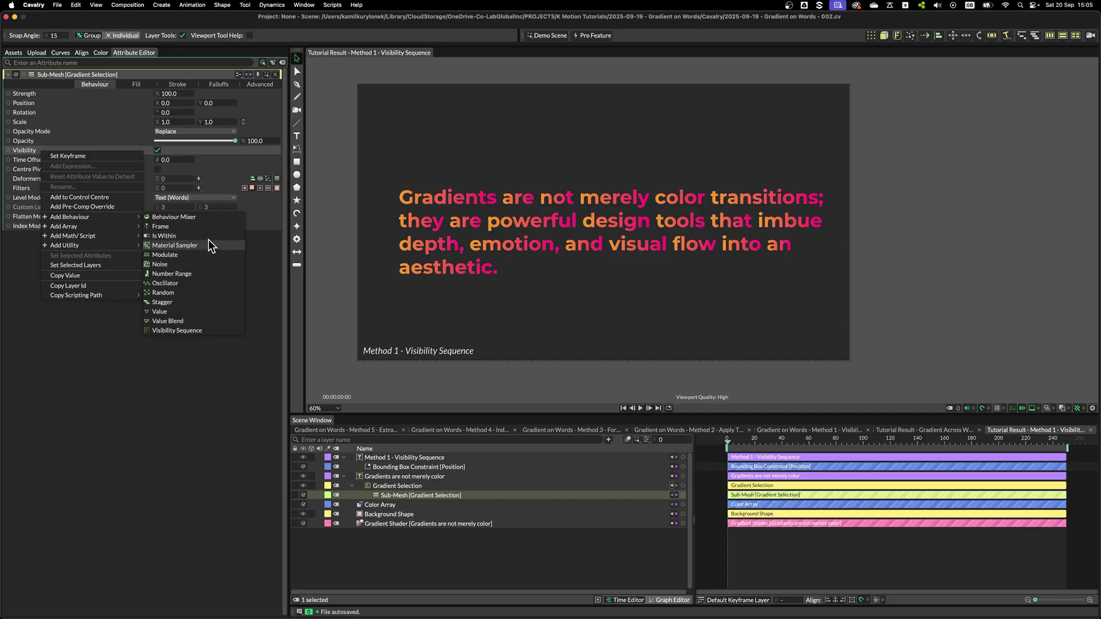
{"action": "left_click", "coordinate": [181, 330]}
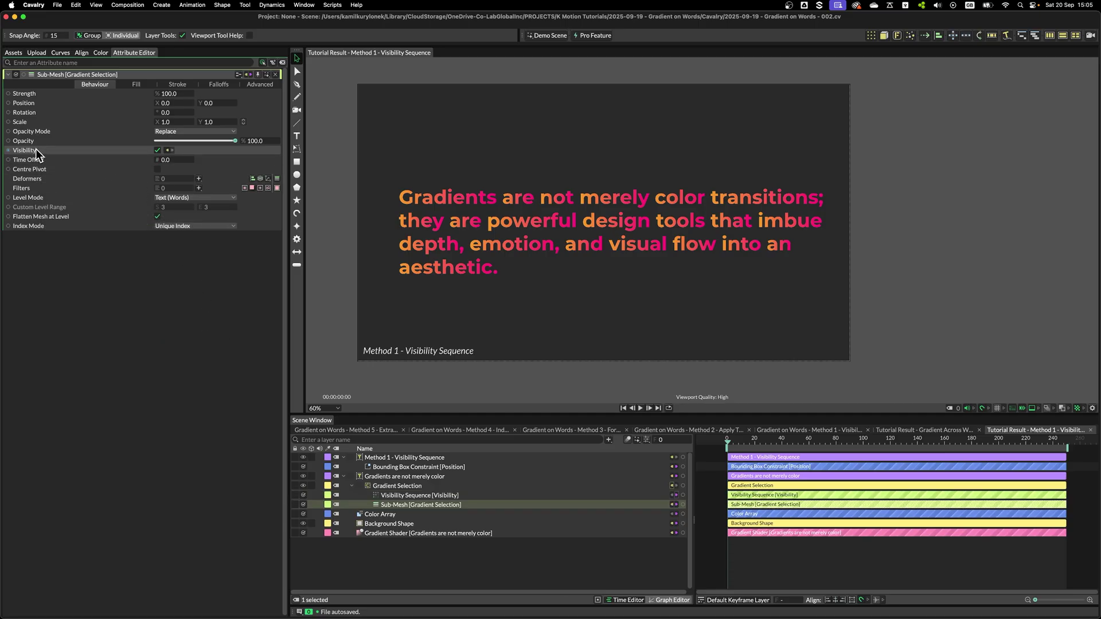
{"action": "left_click_drag", "start_coordinate": [411, 496], "coordinate": [411, 505]}
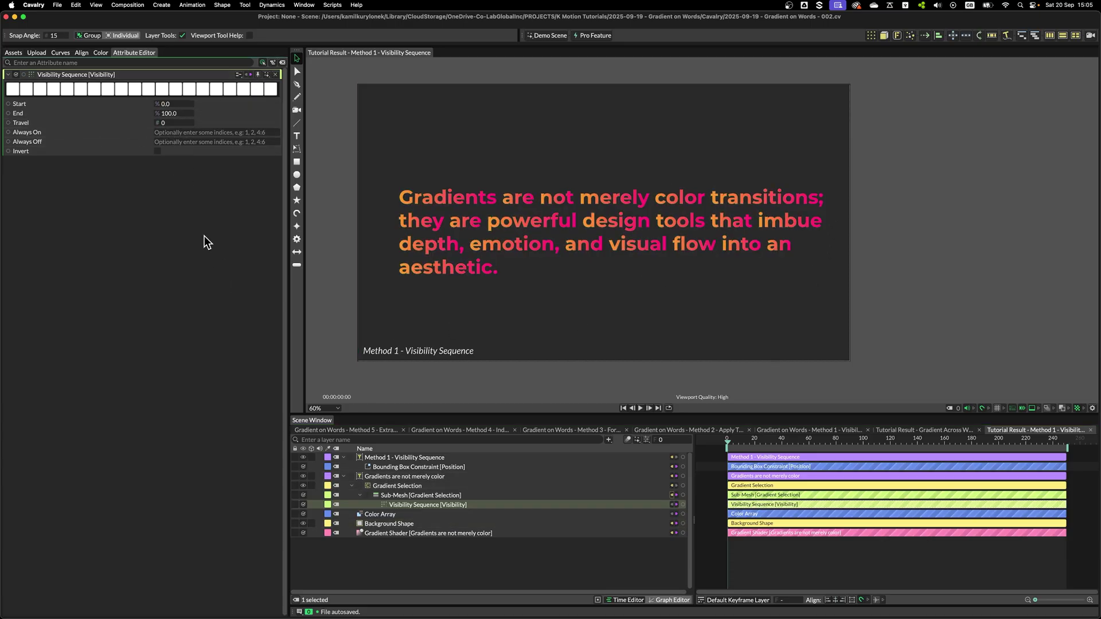
{"action": "type", "text": "4:"}
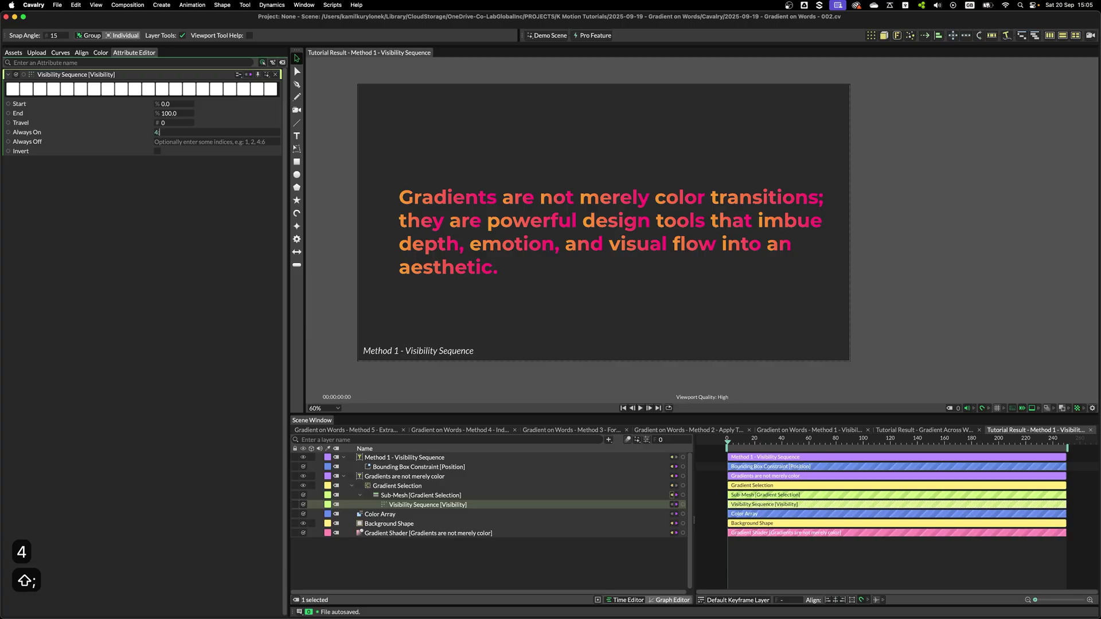
{"action": "type", "text": "5"}
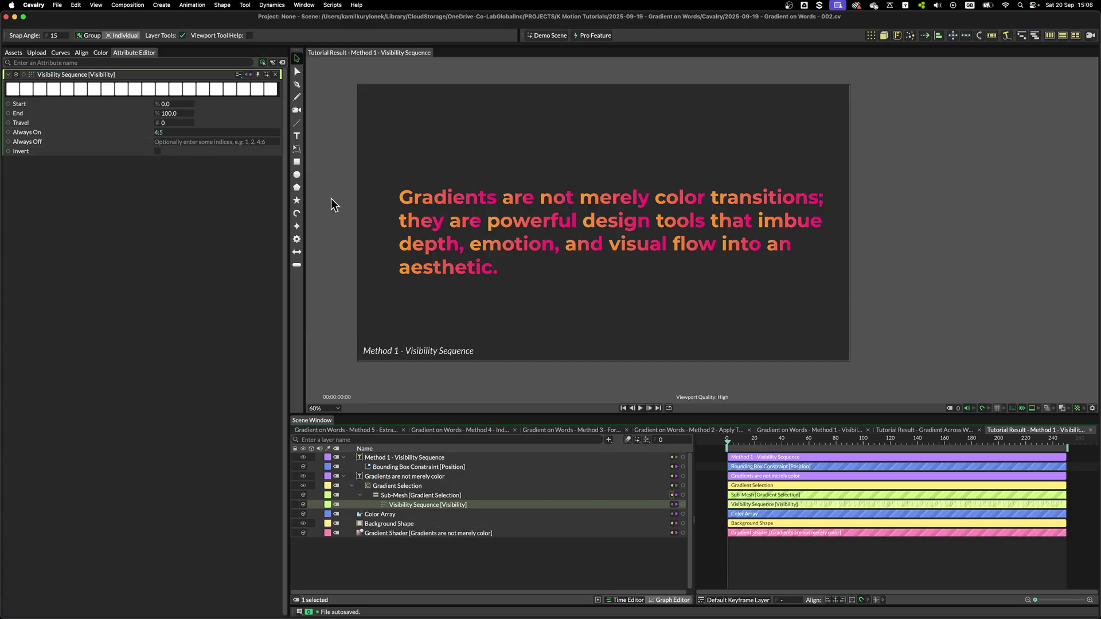
{"action": "scroll", "coordinate": [700, 258], "scroll_direction": "left", "scroll_amount": 5}
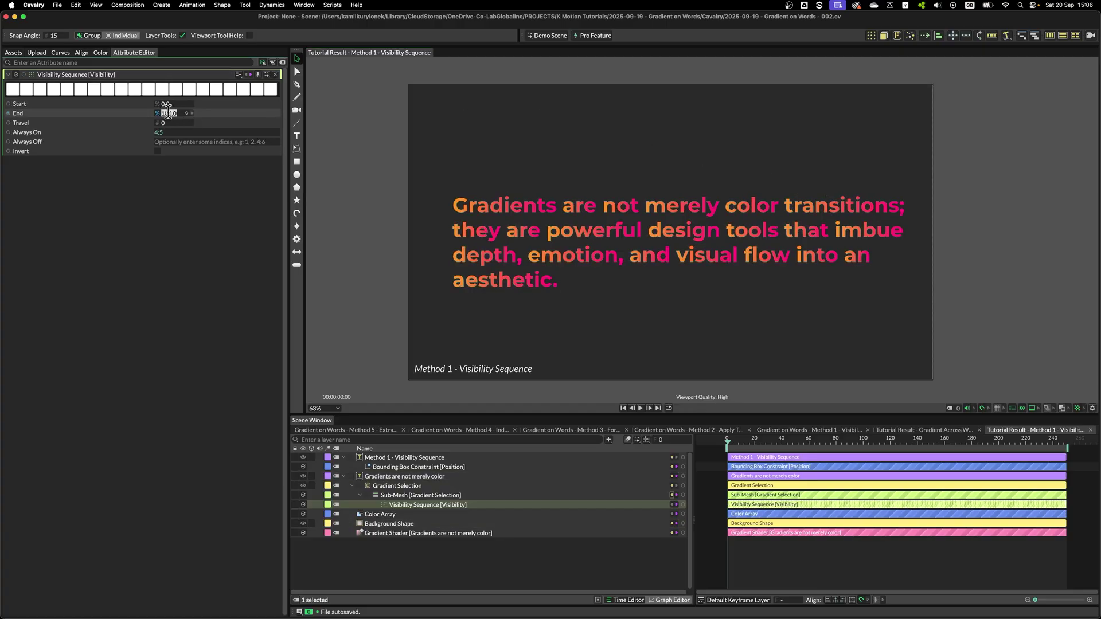
{"action": "type", "text": "0"}
{"action": "key", "text": "Return"}
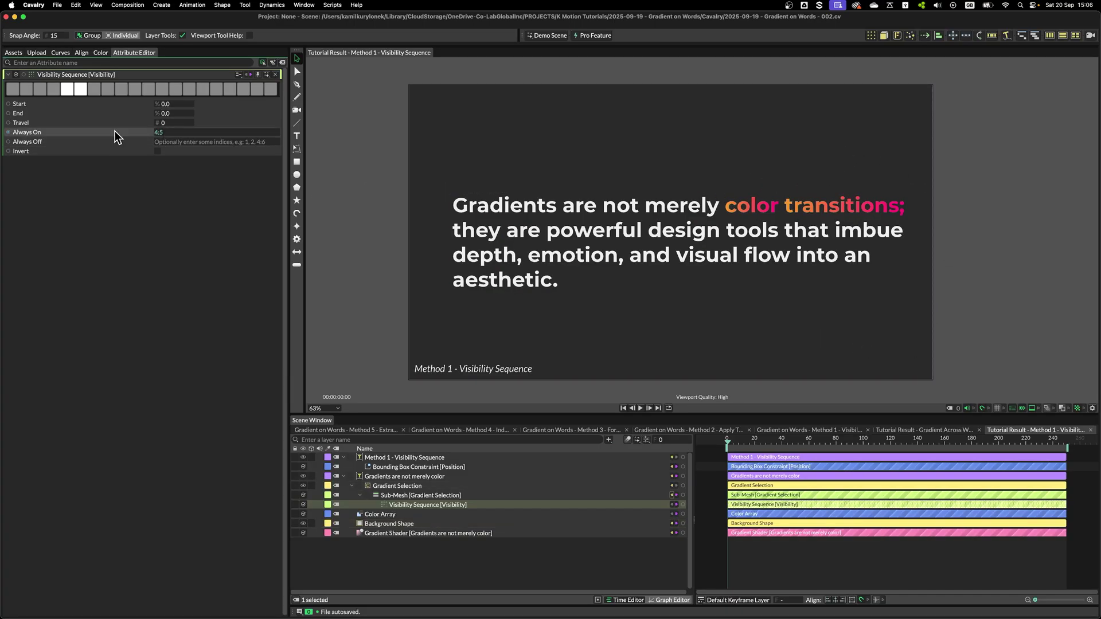
- Test a higher End and extra Always On indices (8,20 then 8:10), reverting to 4:5
{"action": "mouse_move", "coordinate": [176, 118]}
{"action": "left_mouse_down"}
{"action": "mouse_move", "coordinate": [204, 116]}
{"action": "mouse_move", "coordinate": [167, 115]}
{"action": "left_mouse_up"}
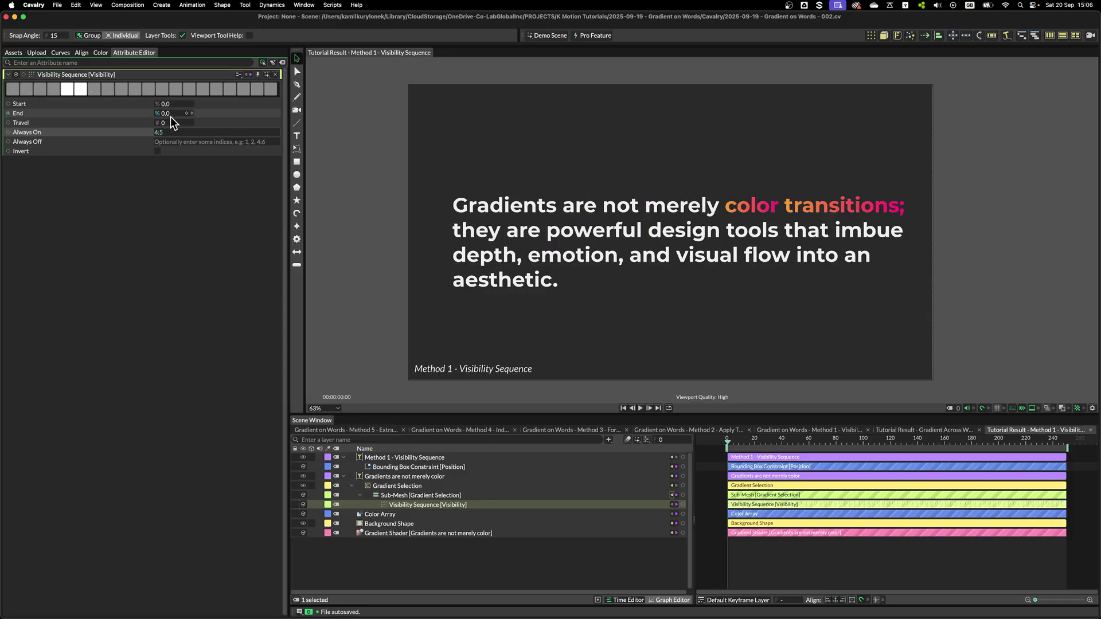
{"action": "left_click", "coordinate": [178, 133]}
{"action": "type", "text": ","}
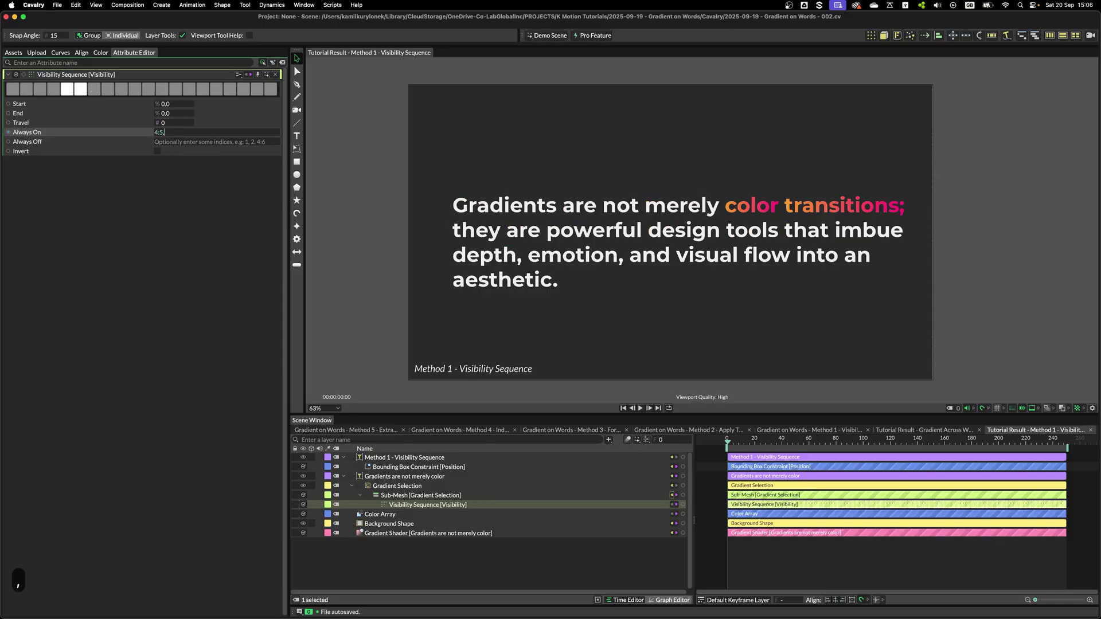
{"action": "type", "text": "8,"}
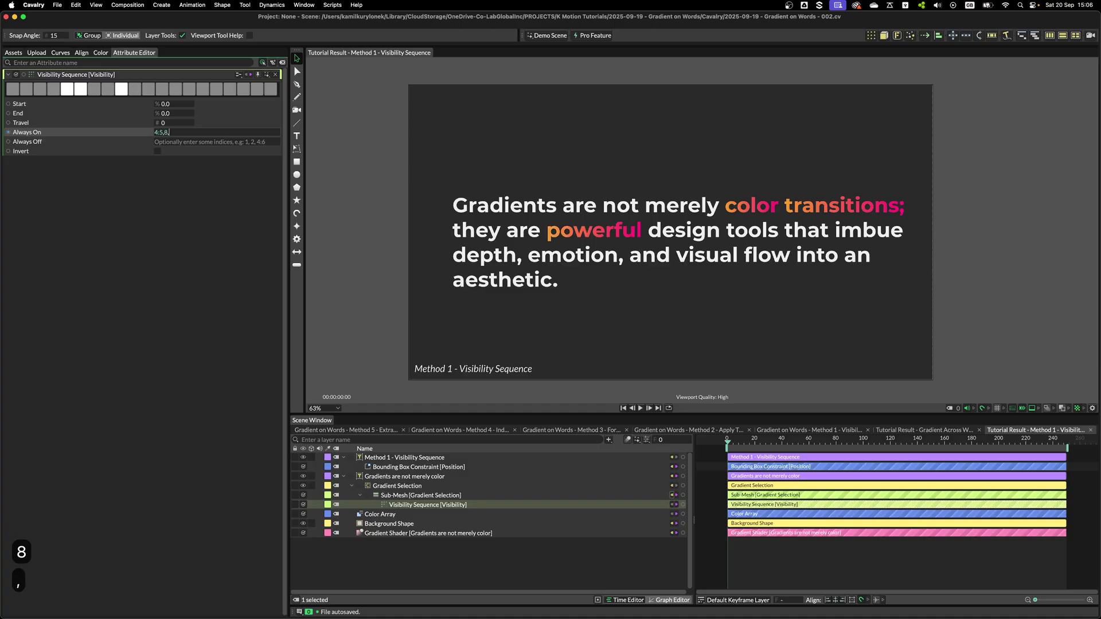
{"action": "type", "text": "20"}
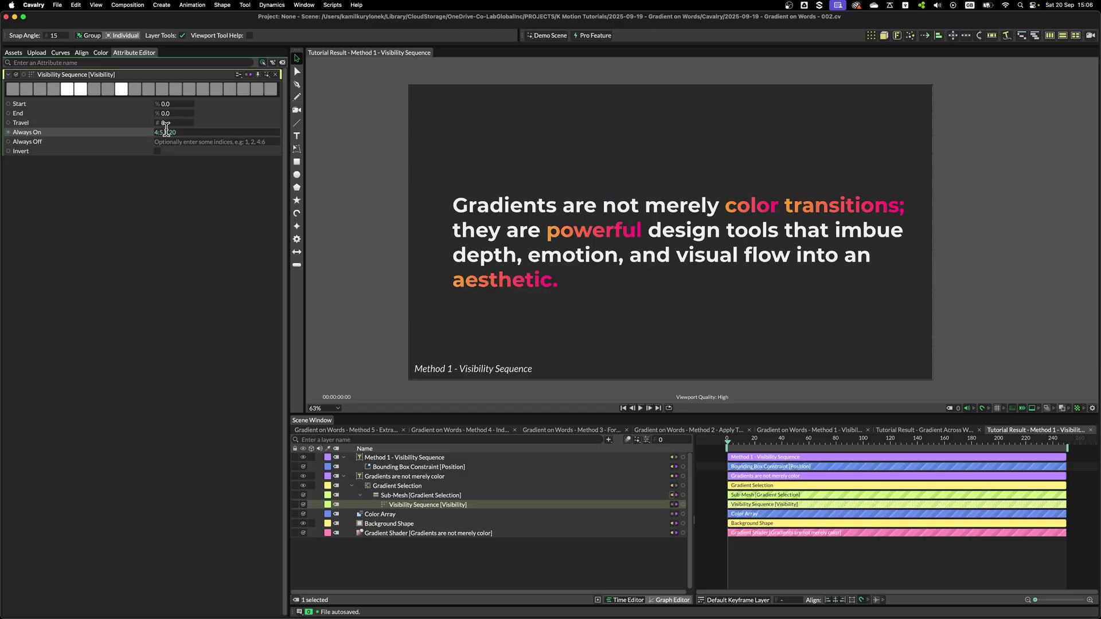
{"action": "key", "text": "BackSpace"}
{"action": "key", "text": "BackSpace"}
{"action": "key", "text": "BackSpace"}
{"action": "key", "text": "BackSpace"}
{"action": "key", "text": "BackSpace"}
{"action": "type", "text": ","}
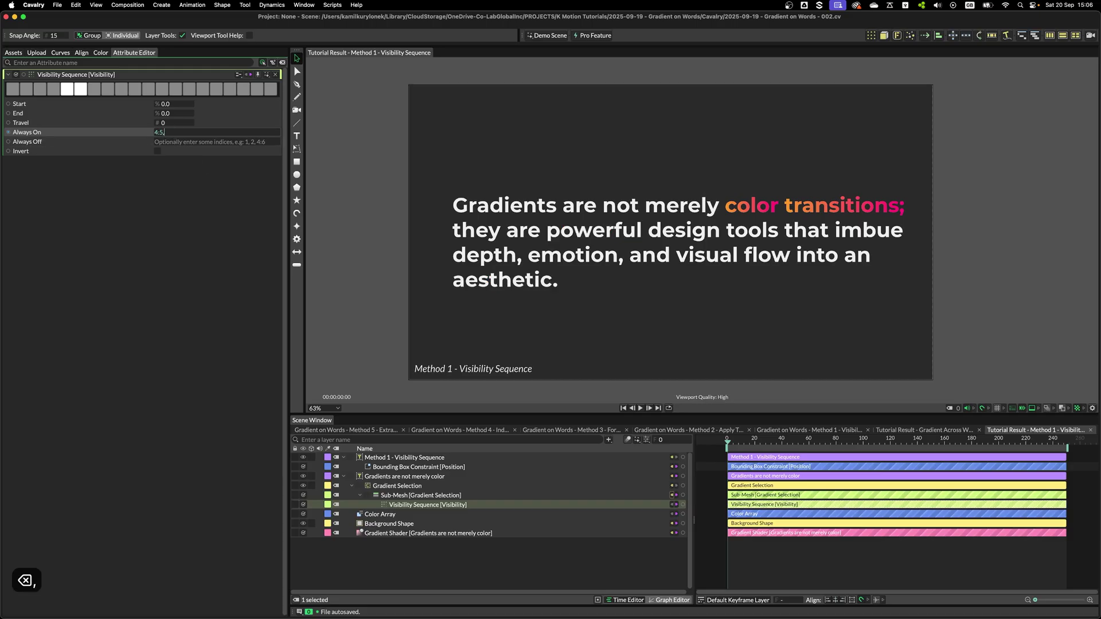
{"action": "type", "text": "8:10"}
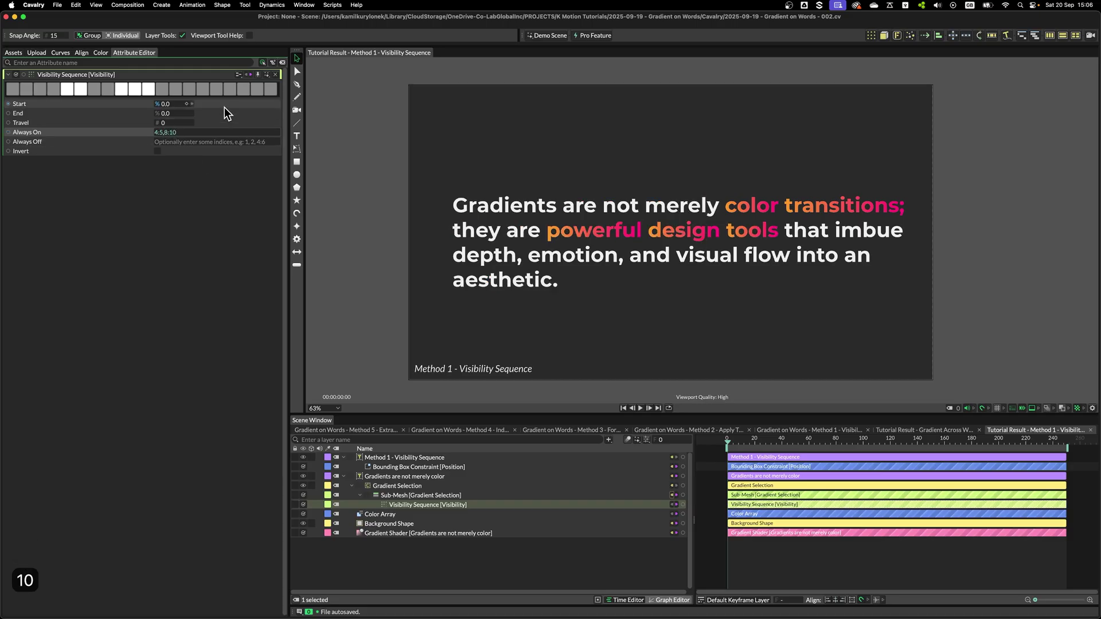
{"action": "double_click", "coordinate": [250, 133]}
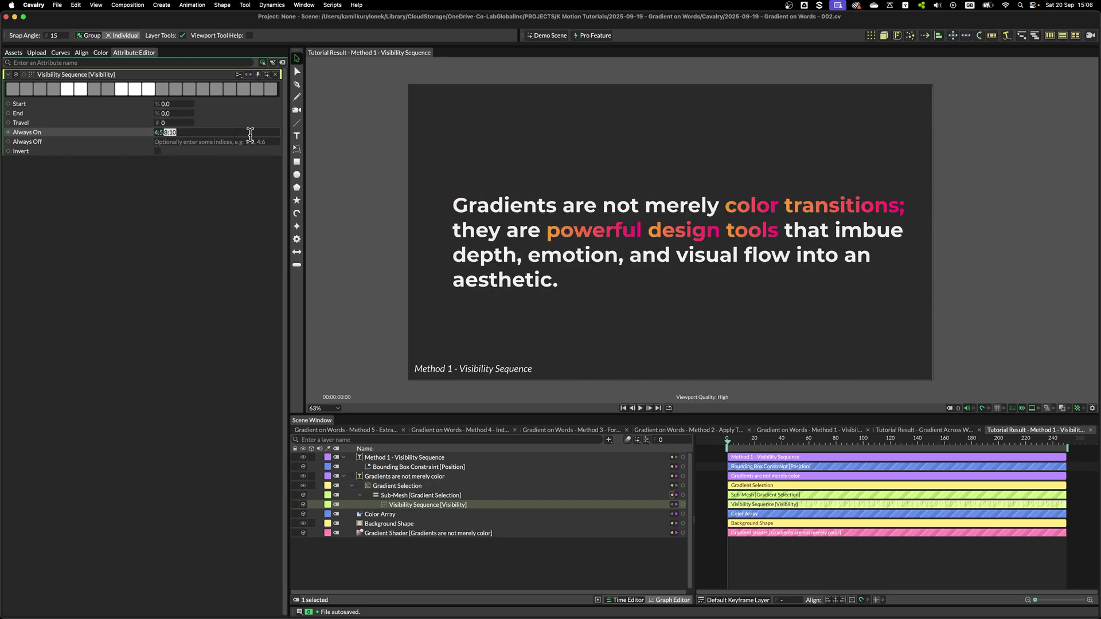
{"action": "key", "text": "BackSpace"}
{"action": "key", "text": "BackSpace"}
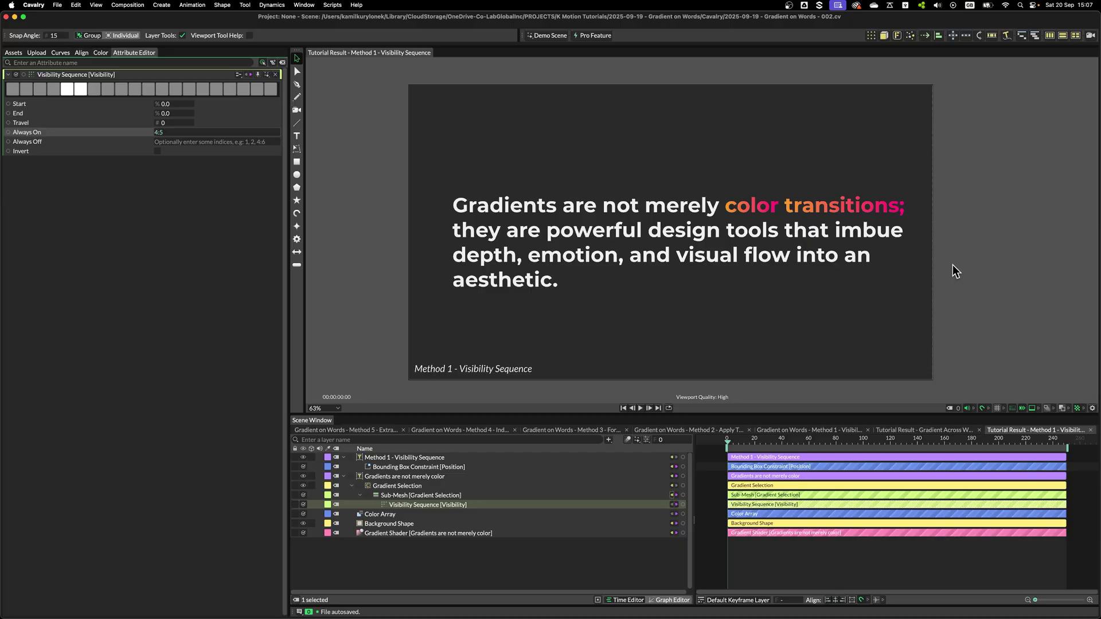
- Switch the Gradient Shader to screen-space mapping and pull its orange and pink stops inward
{"action": "scroll", "coordinate": [849, 344], "scroll_direction": "up", "scroll_amount": 1}
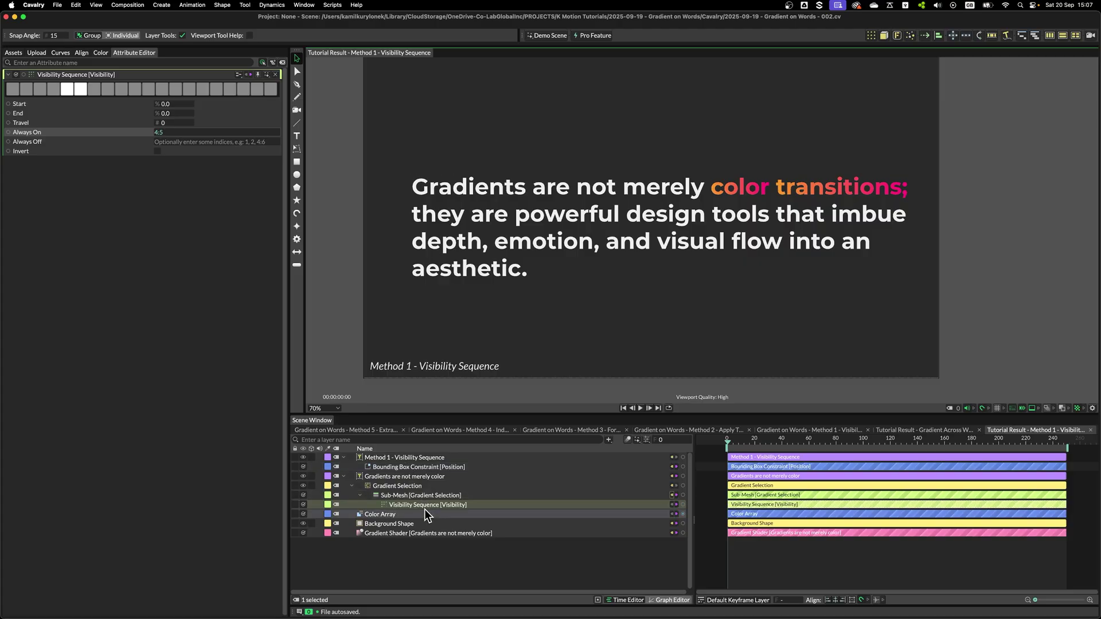
{"action": "left_click", "coordinate": [402, 533]}
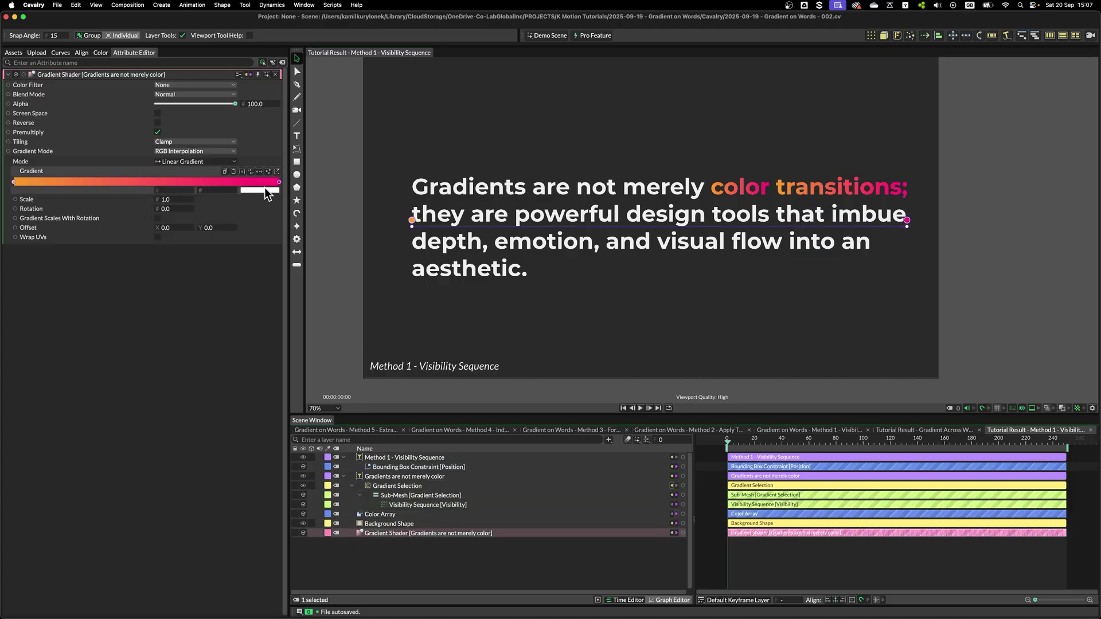
{"action": "left_click", "coordinate": [157, 113]}
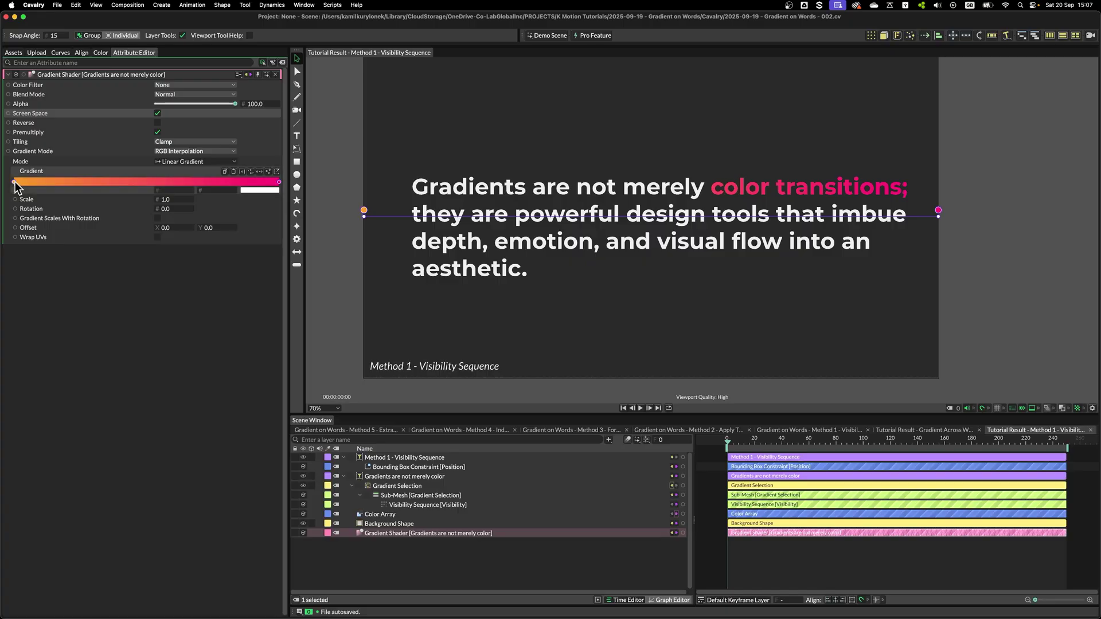
{"action": "left_click_drag", "start_coordinate": [13, 182], "coordinate": [182, 183]}
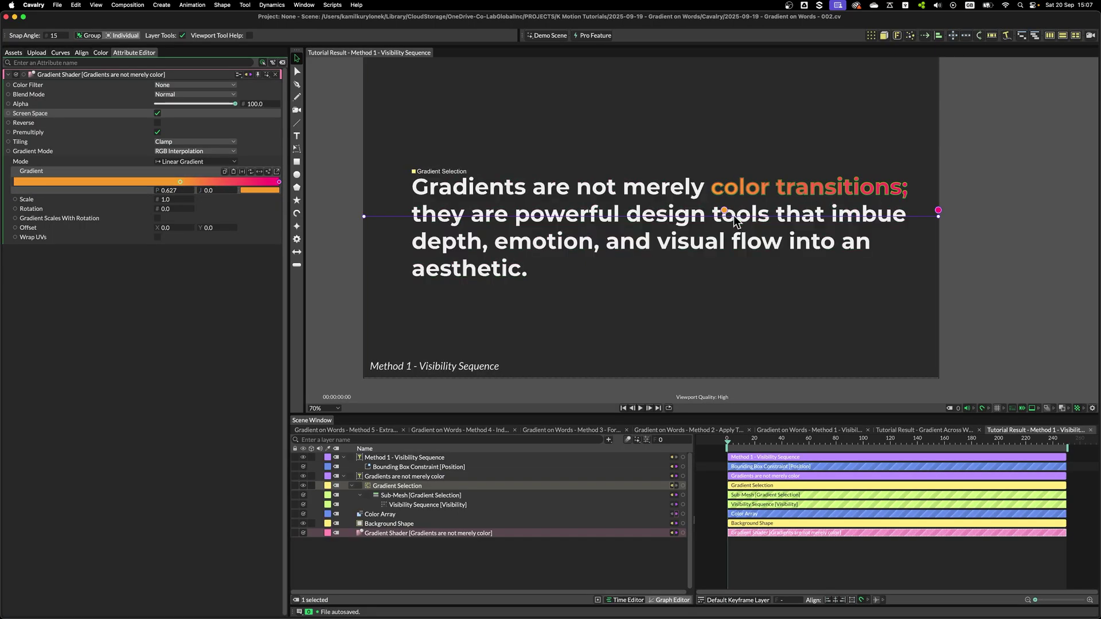
{"action": "left_click_drag", "start_coordinate": [279, 182], "coordinate": [249, 184]}
- Fine-tune the gradient stops over the text and tilt the gradient to about -12.8 degrees
{"action": "scroll", "coordinate": [861, 160], "scroll_direction": "up", "scroll_amount": 5}
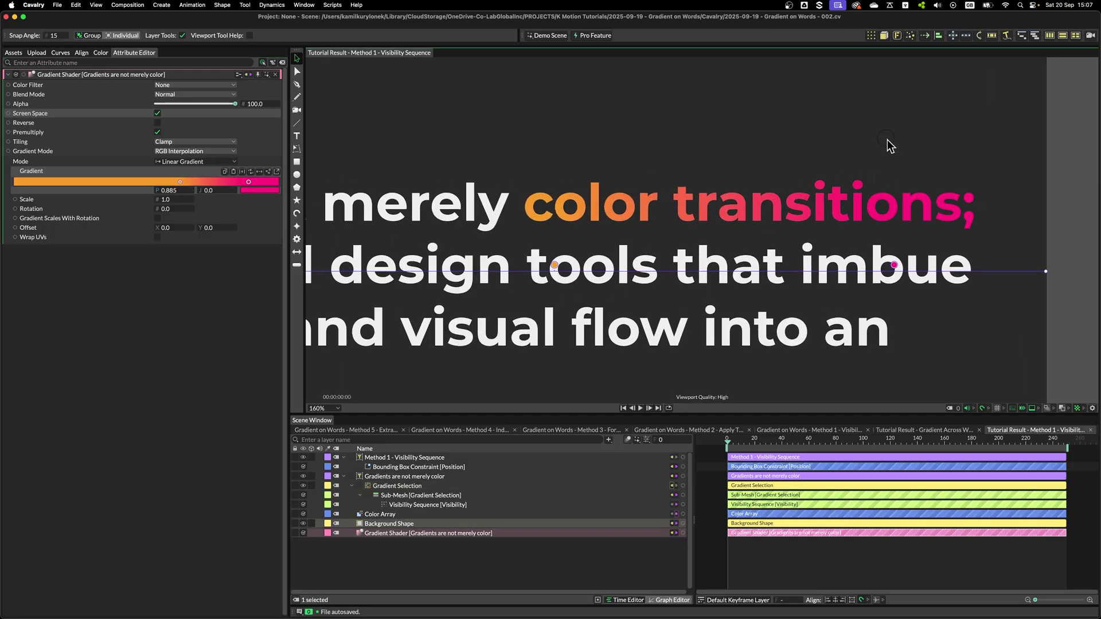
{"action": "scroll", "coordinate": [886, 145], "scroll_direction": "right", "scroll_amount": 5}
{"action": "left_click_drag", "start_coordinate": [247, 184], "coordinate": [252, 183]}
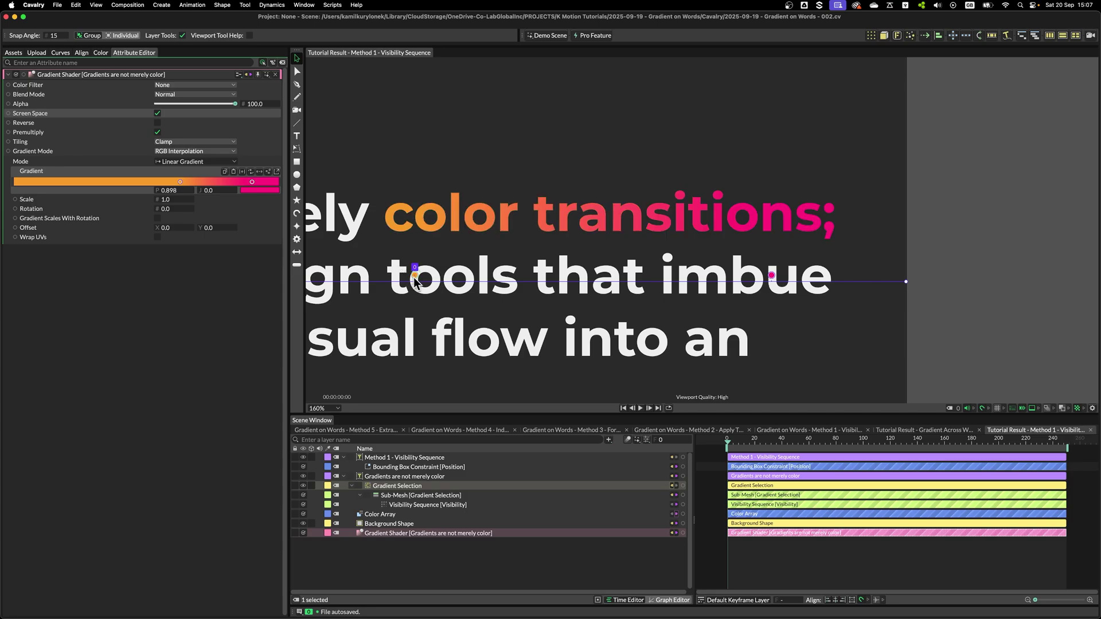
{"action": "mouse_move", "coordinate": [414, 277]}
{"action": "left_mouse_down"}
{"action": "mouse_move", "coordinate": [395, 278]}
{"action": "mouse_move", "coordinate": [421, 277]}
{"action": "left_mouse_up"}
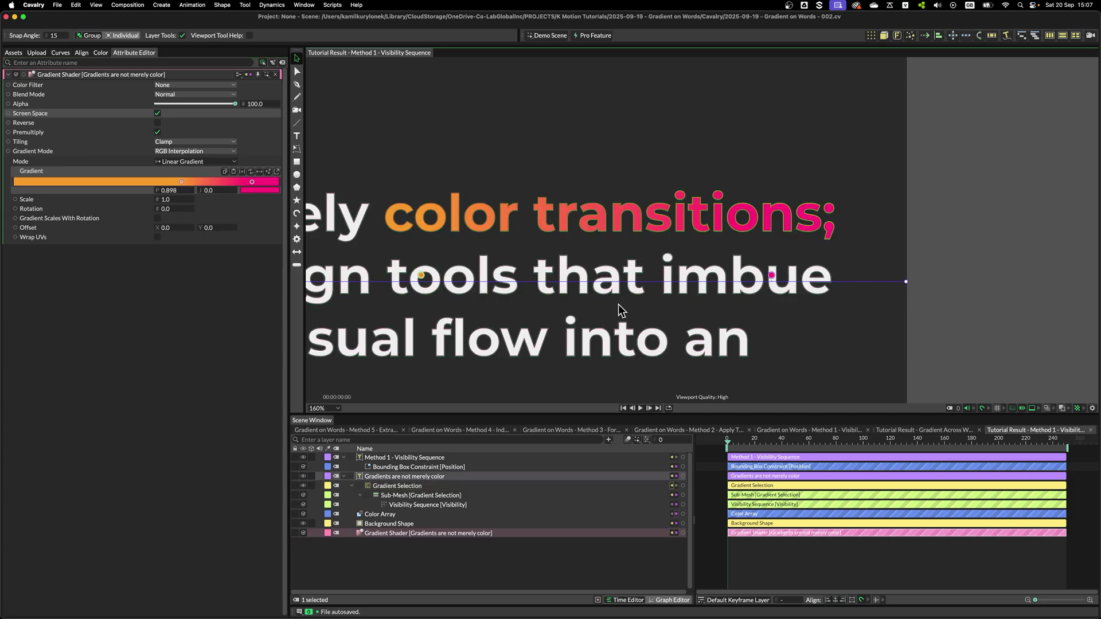
{"action": "scroll", "coordinate": [631, 316], "scroll_direction": "down", "scroll_amount": 10}
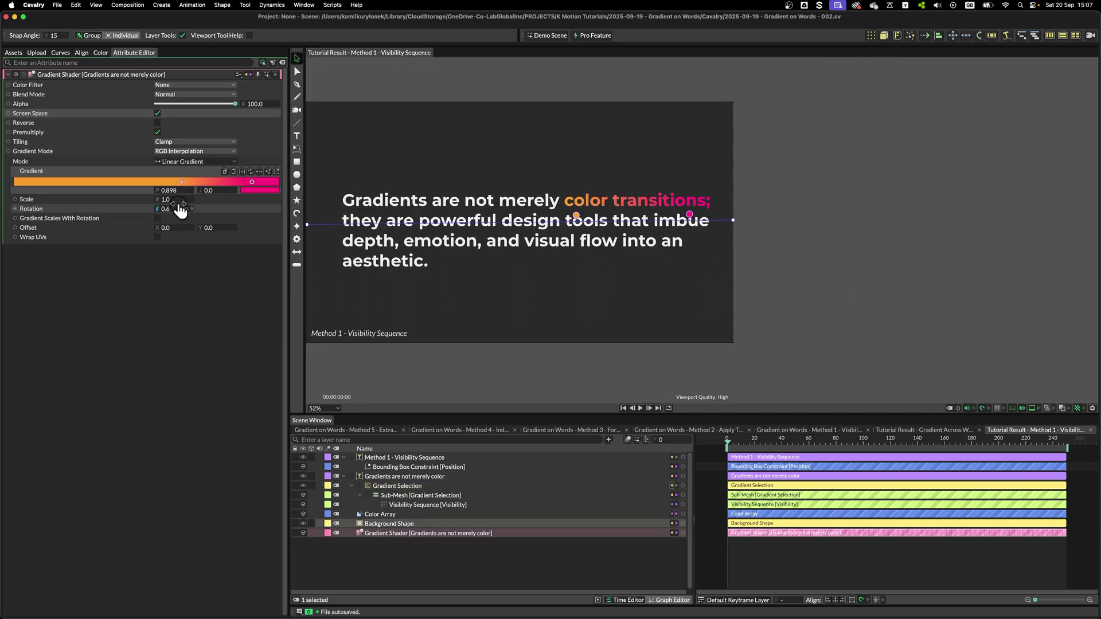
{"action": "left_click_drag", "start_coordinate": [179, 209], "coordinate": [124, 205]}
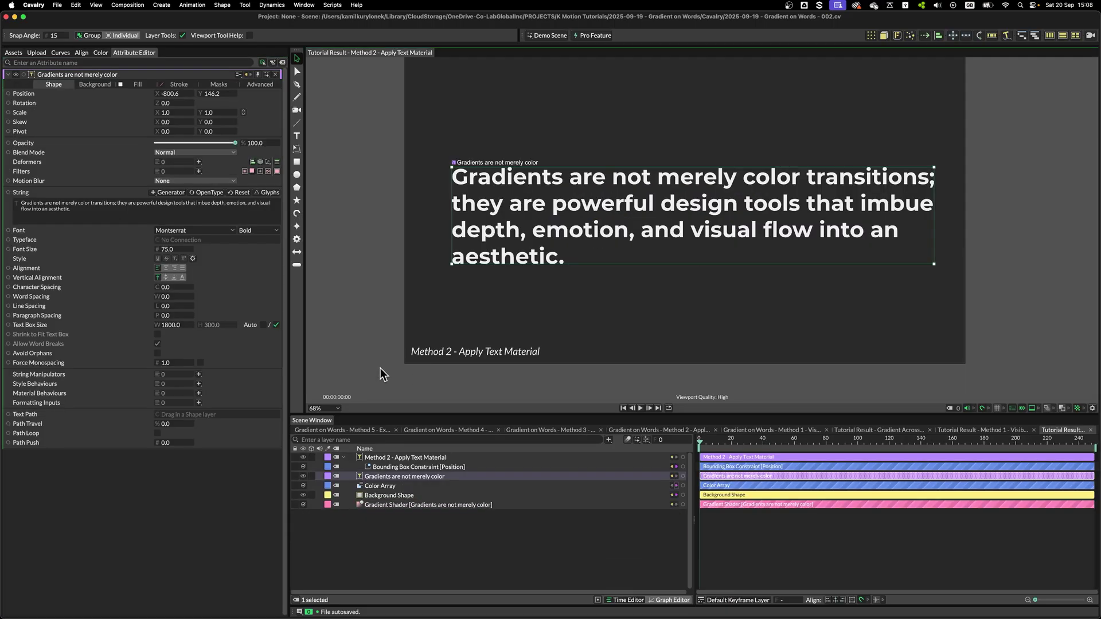
- Add an Apply Text Material behaviour to the paragraph with a red d70000 fill
{"action": "scroll", "coordinate": [379, 370], "scroll_direction": "right", "scroll_amount": 5}
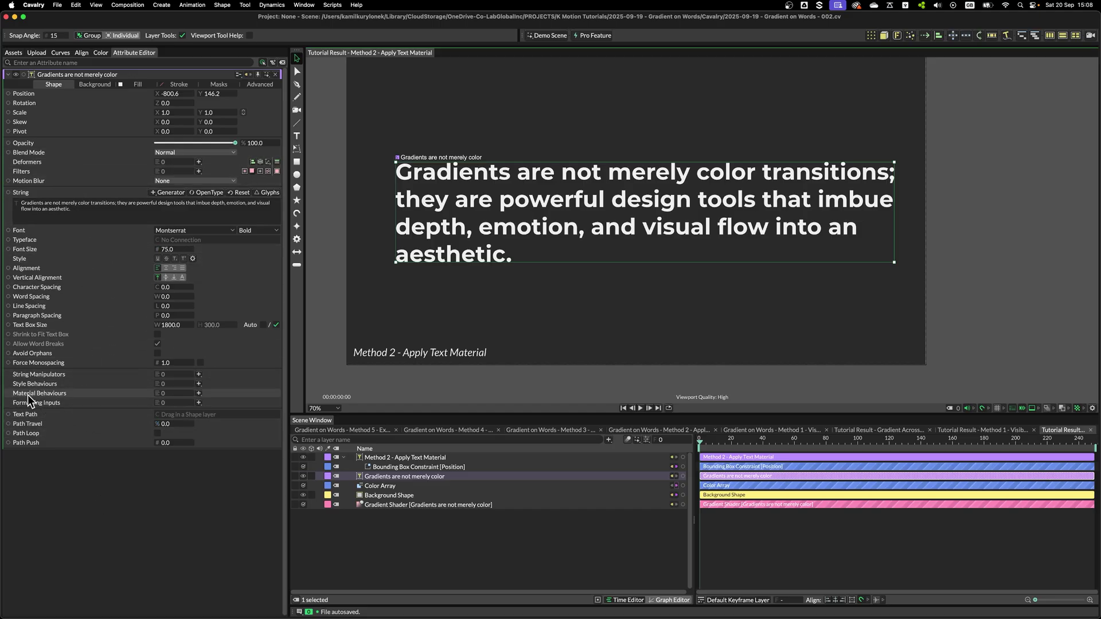
{"action": "left_click", "coordinate": [198, 393]}
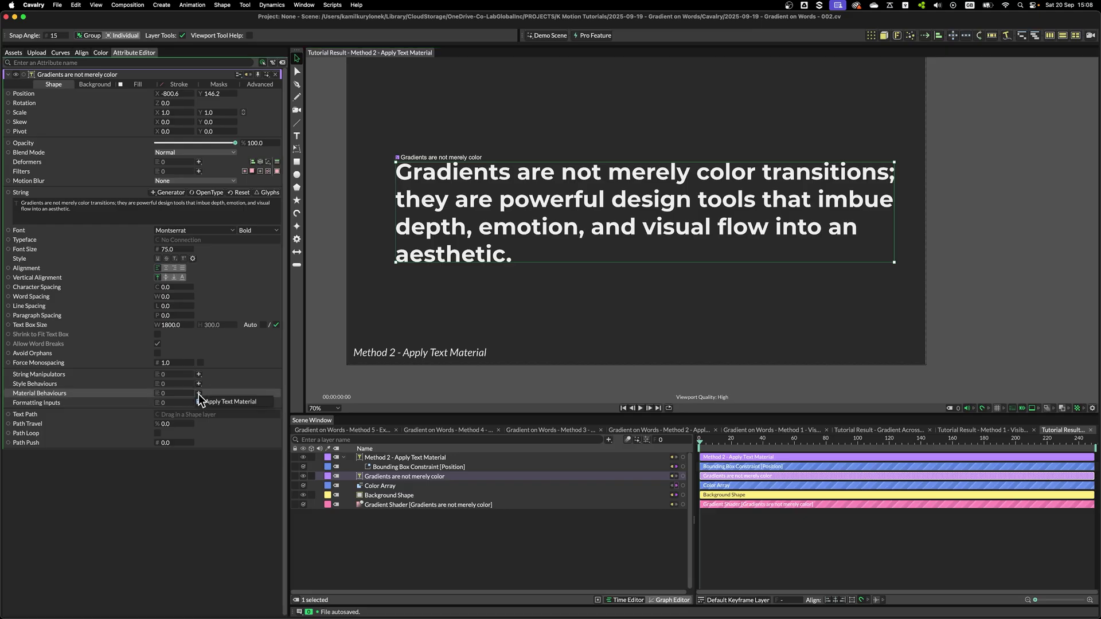
{"action": "left_click", "coordinate": [235, 402]}
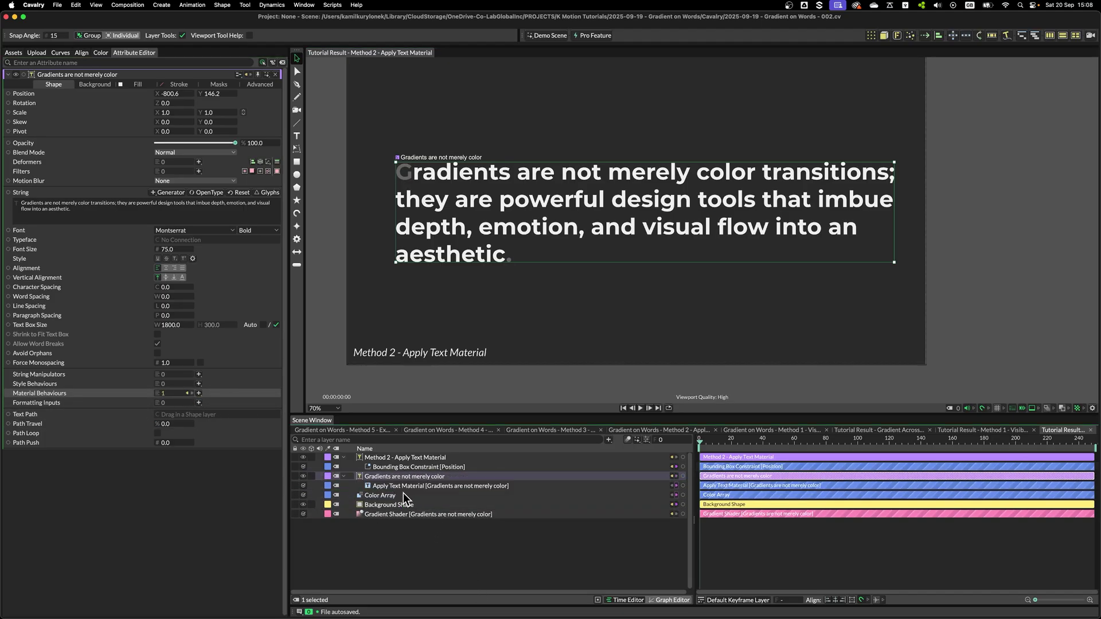
{"action": "left_click", "coordinate": [404, 486]}
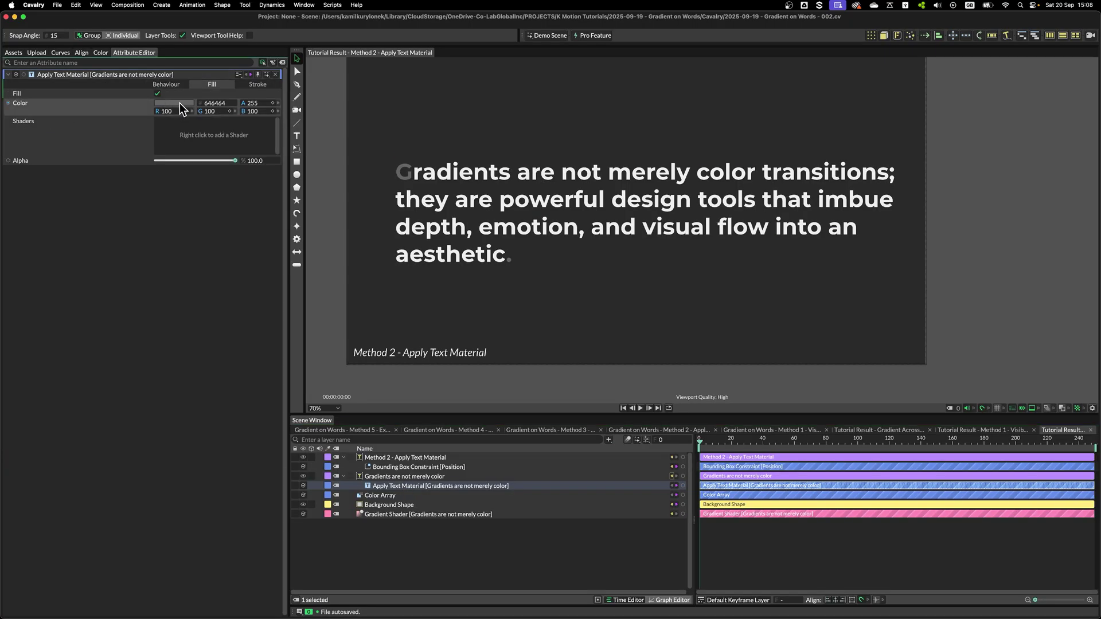
{"action": "left_click", "coordinate": [174, 103]}
{"action": "left_click_drag", "start_coordinate": [206, 162], "coordinate": [188, 196]}
{"action": "left_click", "coordinate": [198, 373]}
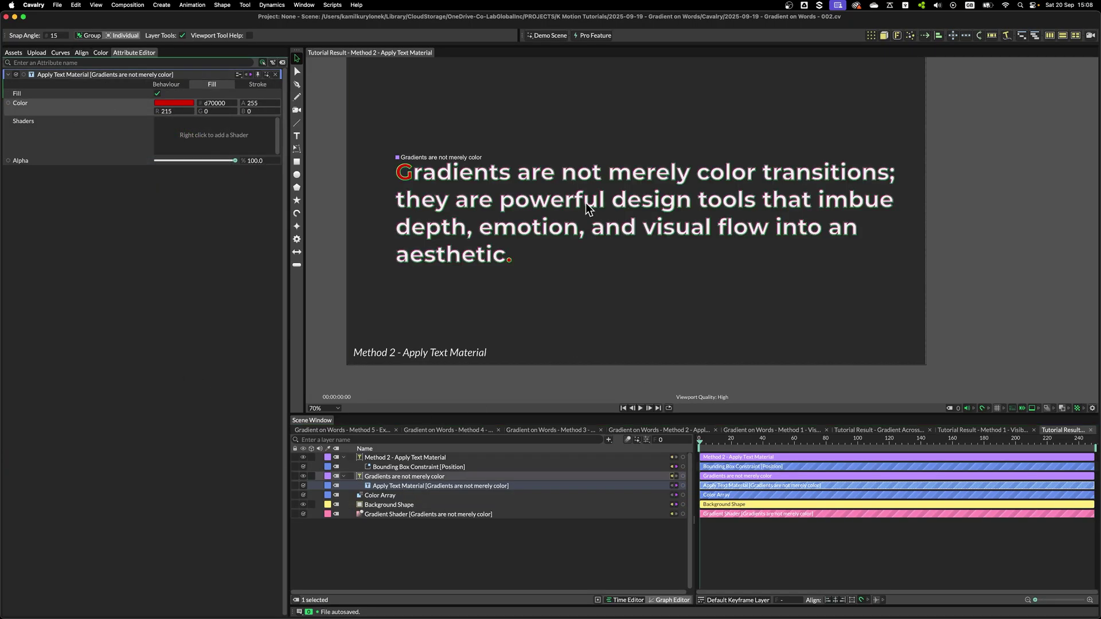
{"action": "left_click", "coordinate": [166, 84]}
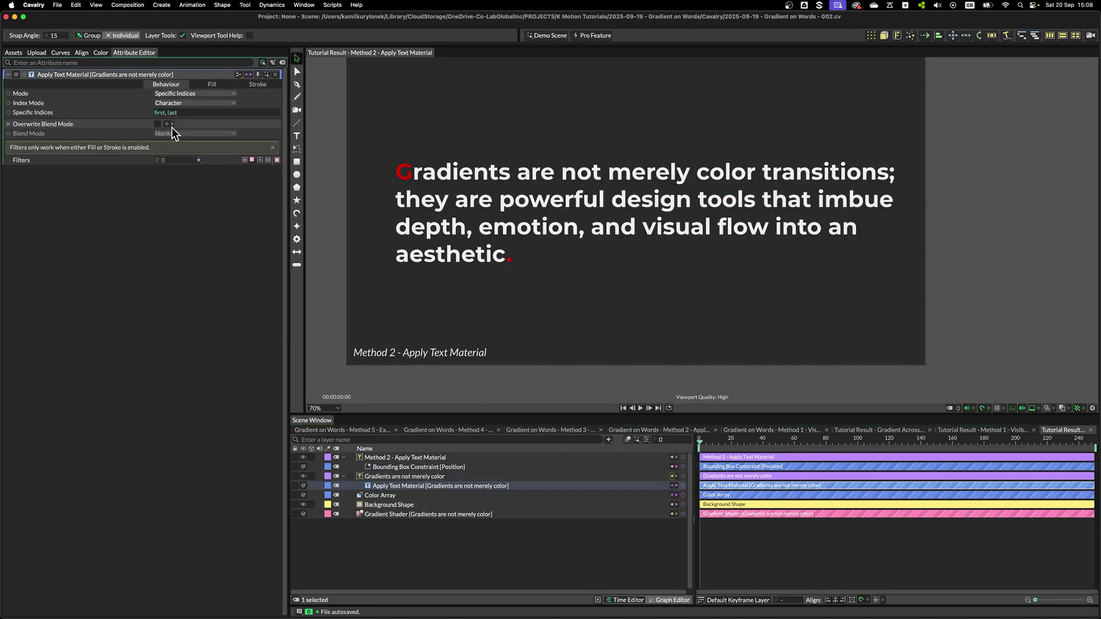
- Try the All mode, then Regex with patterns 'design' and 'd', and clear the pattern
{"action": "left_click", "coordinate": [195, 94]}
{"action": "left_click", "coordinate": [198, 95]}
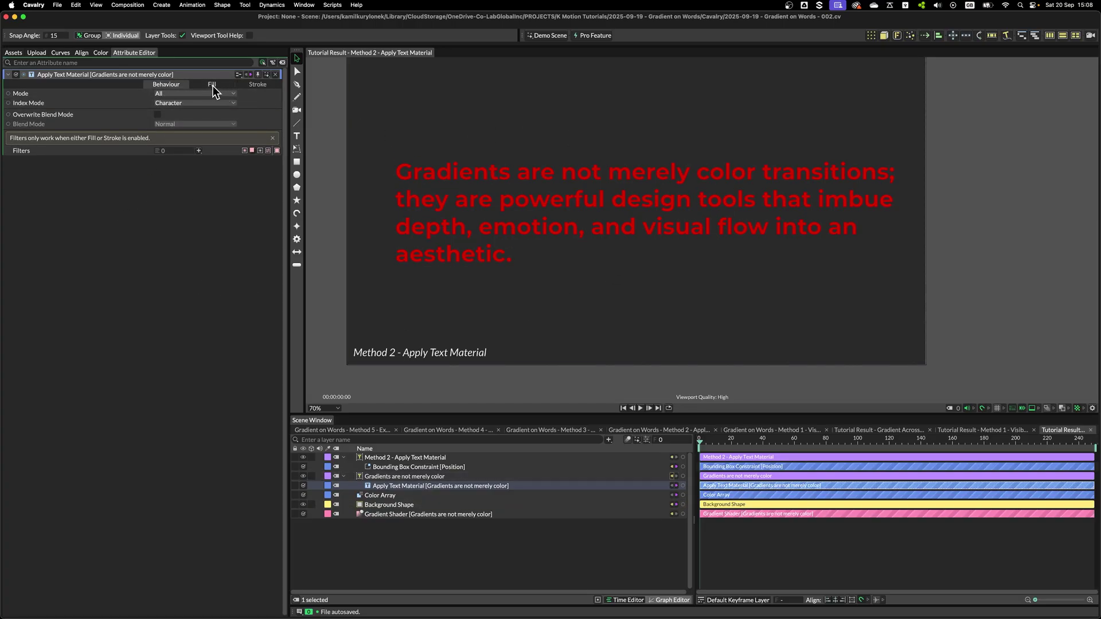
{"action": "left_click", "coordinate": [188, 94]}
{"action": "left_click", "coordinate": [182, 74]}
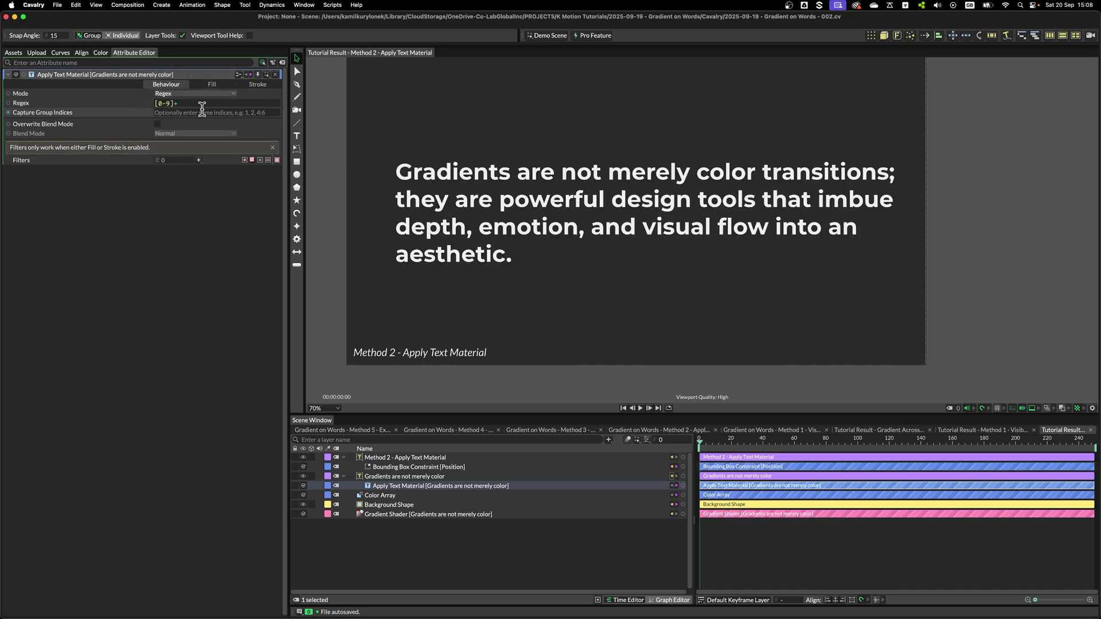
{"action": "left_click", "coordinate": [203, 102]}
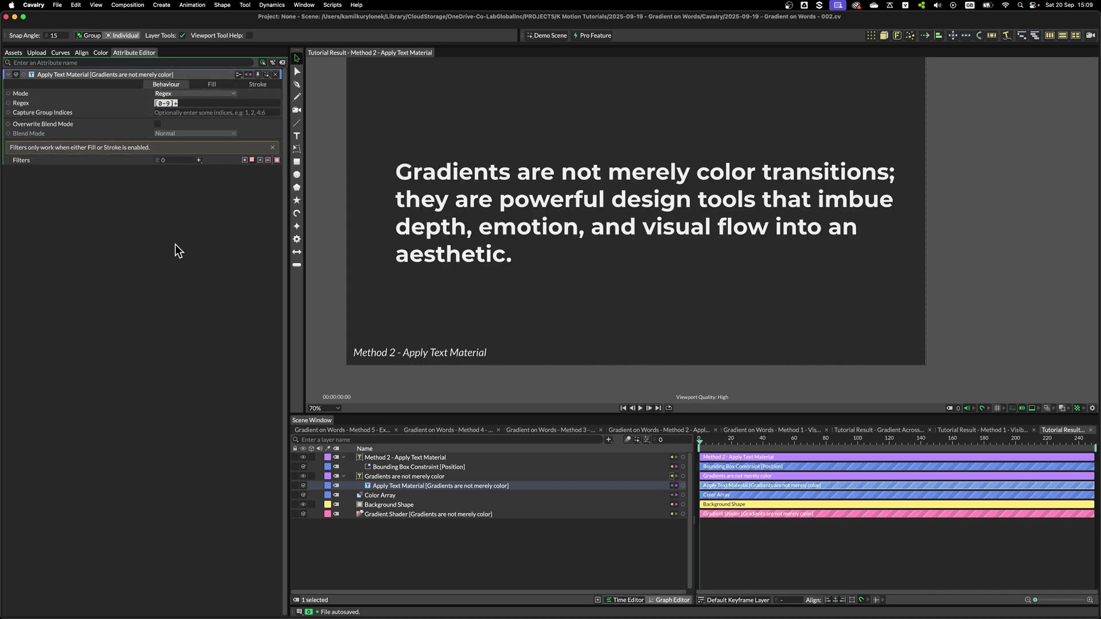
{"action": "type", "text": "design"}
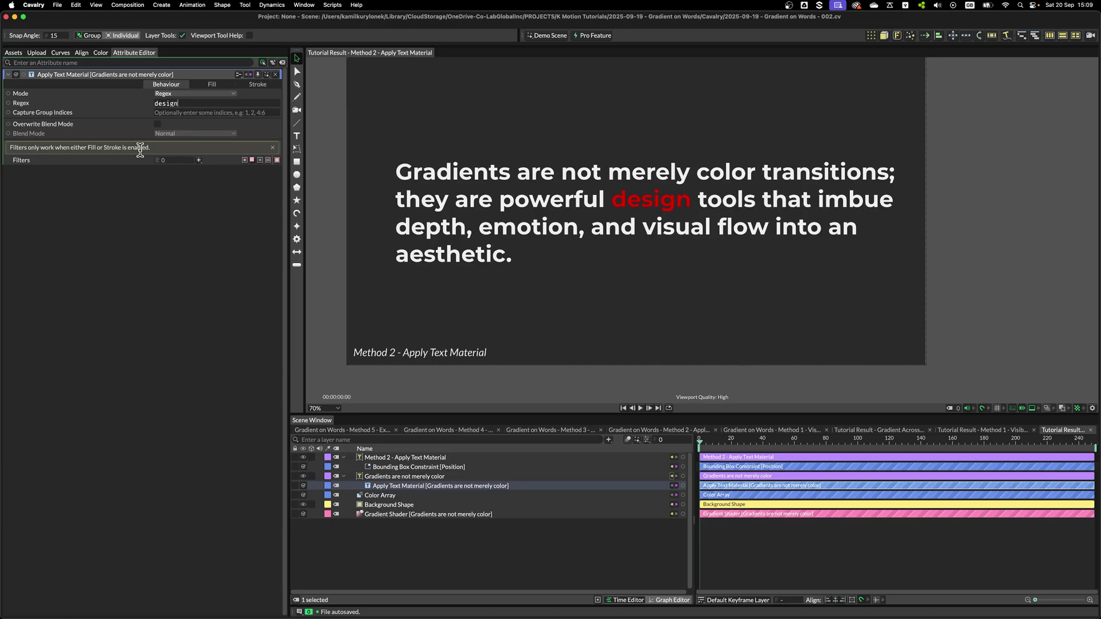
{"action": "double_click", "coordinate": [165, 103]}
{"action": "type", "text": "d"}
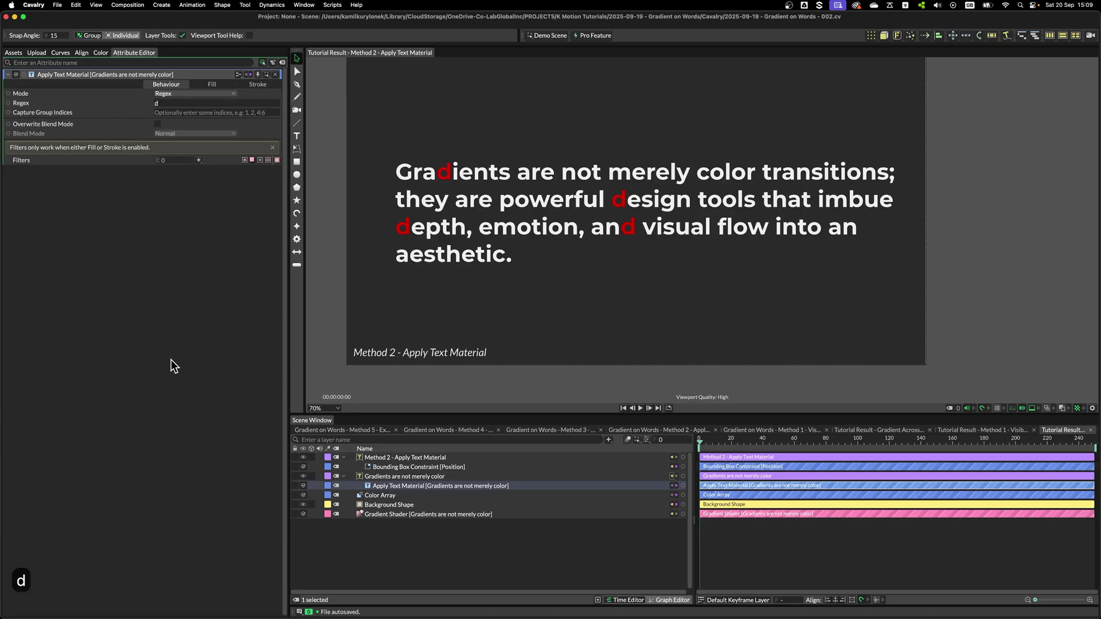
{"action": "double_click", "coordinate": [171, 103]}
{"action": "key", "text": "BackSpace"}
- Set the material to Specific Indices, Word index mode, indices 4:5
{"action": "left_click", "coordinate": [196, 94]}
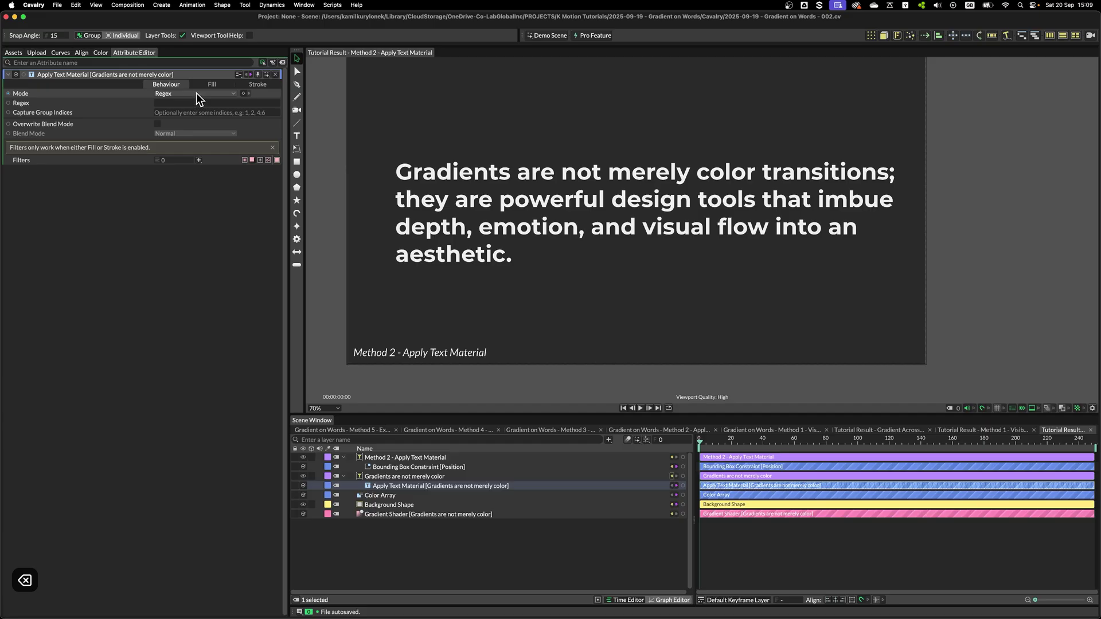
{"action": "left_click", "coordinate": [172, 107]}
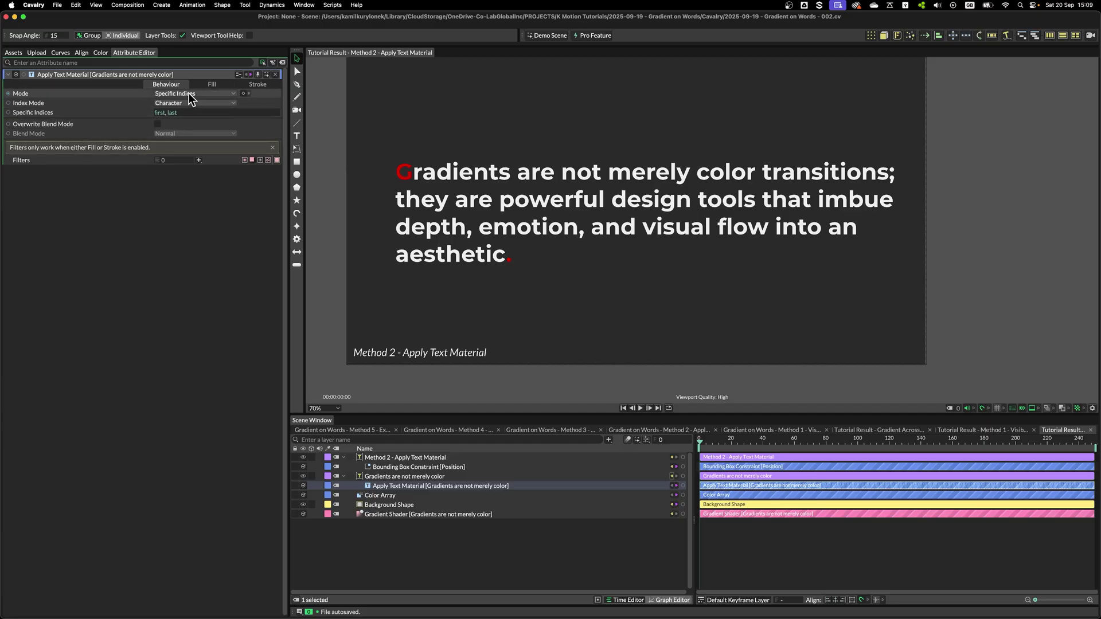
{"action": "left_click", "coordinate": [191, 102]}
{"action": "left_click", "coordinate": [189, 109]}
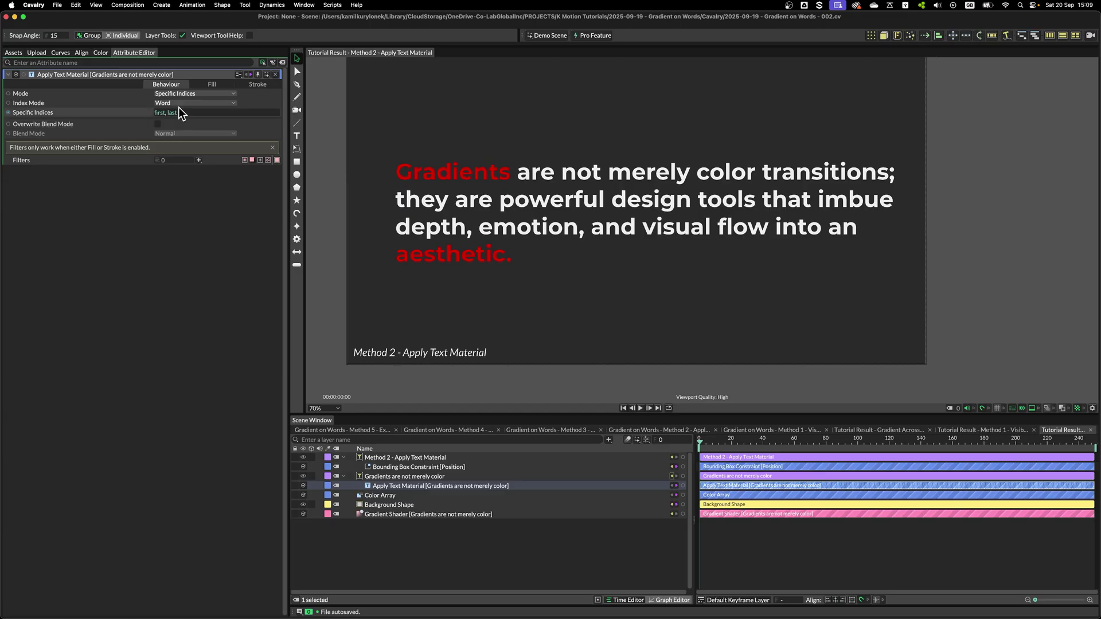
{"action": "left_click", "coordinate": [191, 113]}
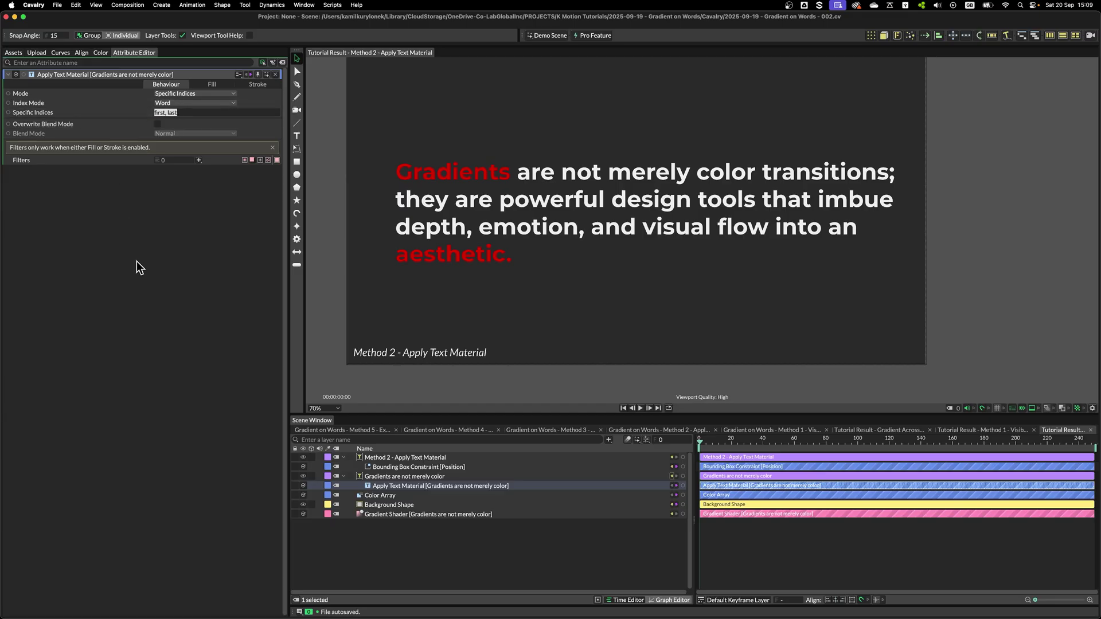
{"action": "type", "text": "4:5"}
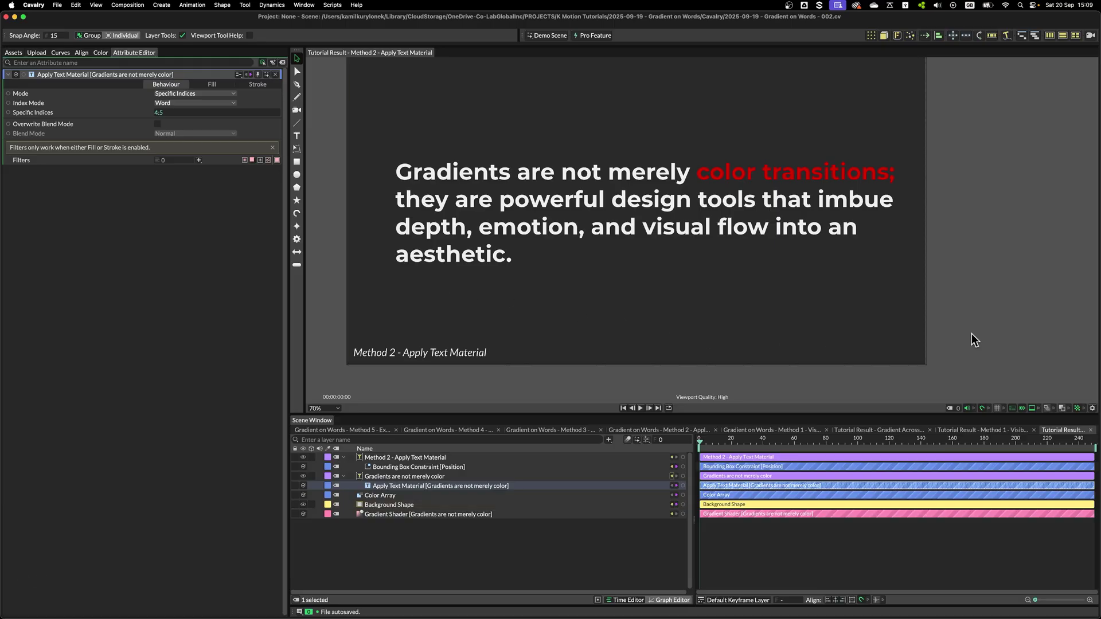
- Fill the text material with the Gradient Shader
{"action": "left_click", "coordinate": [212, 84]}
{"action": "left_click_drag", "start_coordinate": [402, 515], "coordinate": [201, 137]}
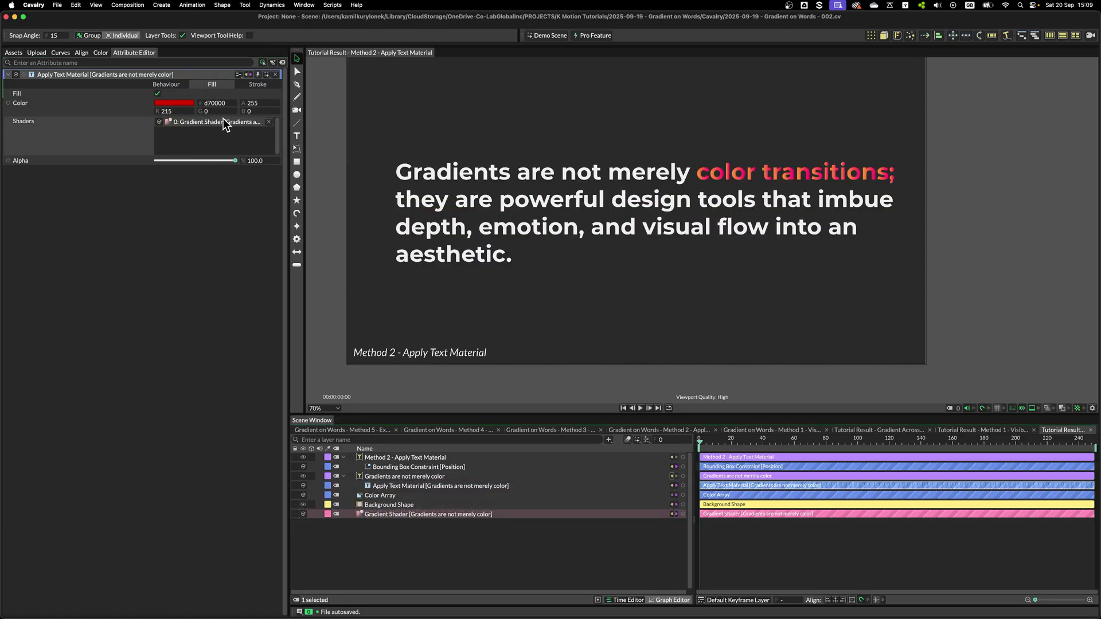
{"action": "scroll", "coordinate": [933, 143], "scroll_direction": "up", "scroll_amount": 3}
{"action": "scroll", "coordinate": [545, 126], "scroll_direction": "up", "scroll_amount": 2}
{"action": "scroll", "coordinate": [589, 147], "scroll_direction": "down", "scroll_amount": 2}
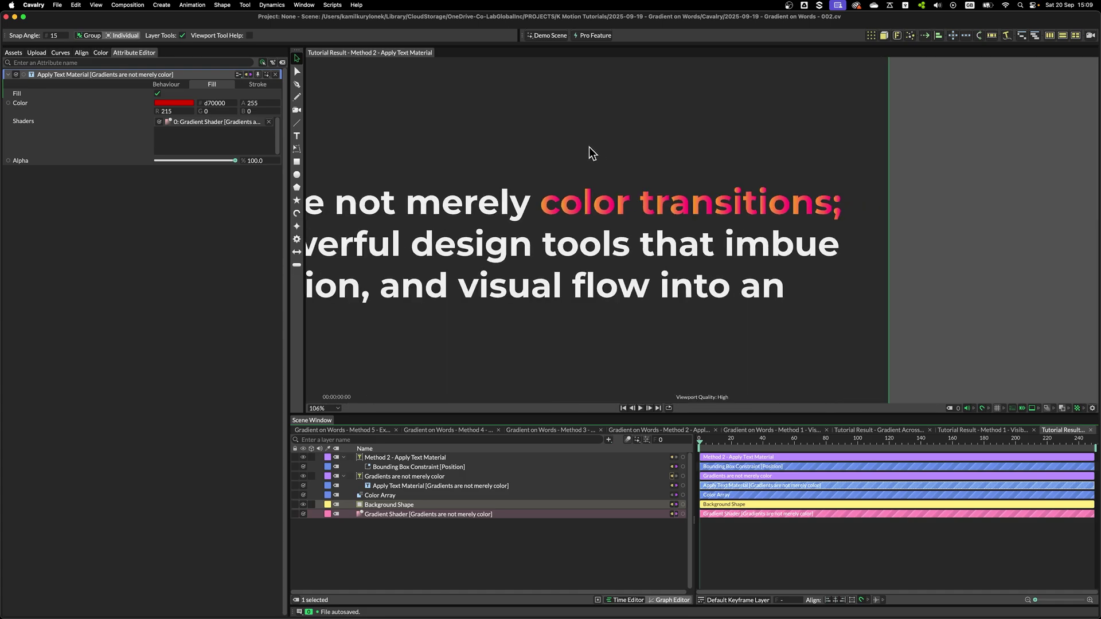
{"action": "scroll", "coordinate": [605, 145], "scroll_direction": "down", "scroll_amount": 3}
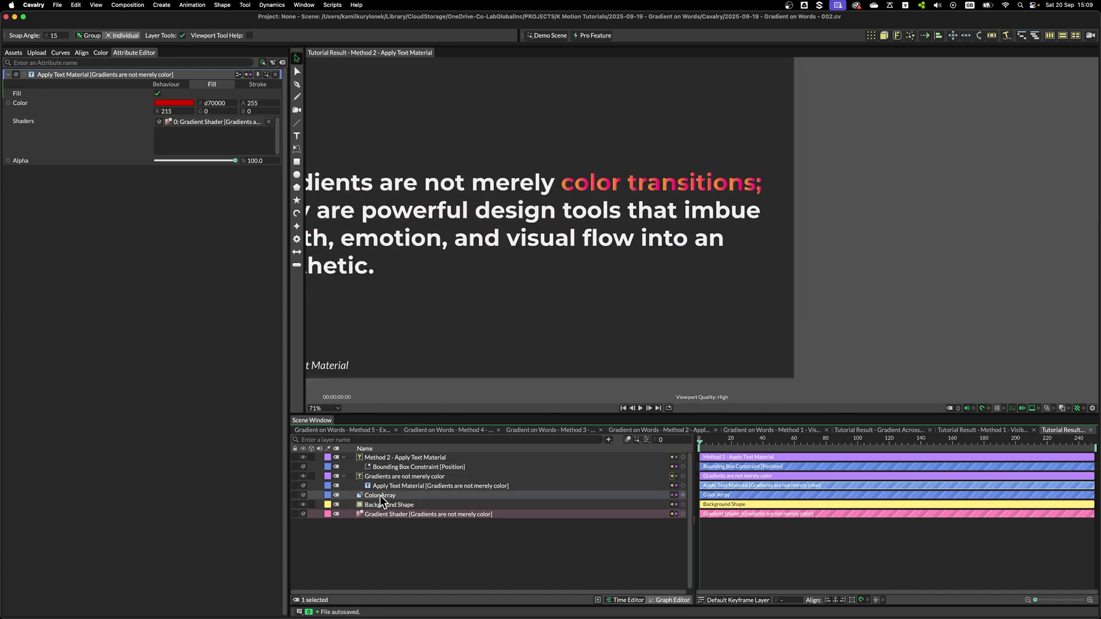
- Map the gradient in screen space, orange stop at 0.669 and pink stop near the end (0.981)
{"action": "left_click", "coordinate": [394, 515]}
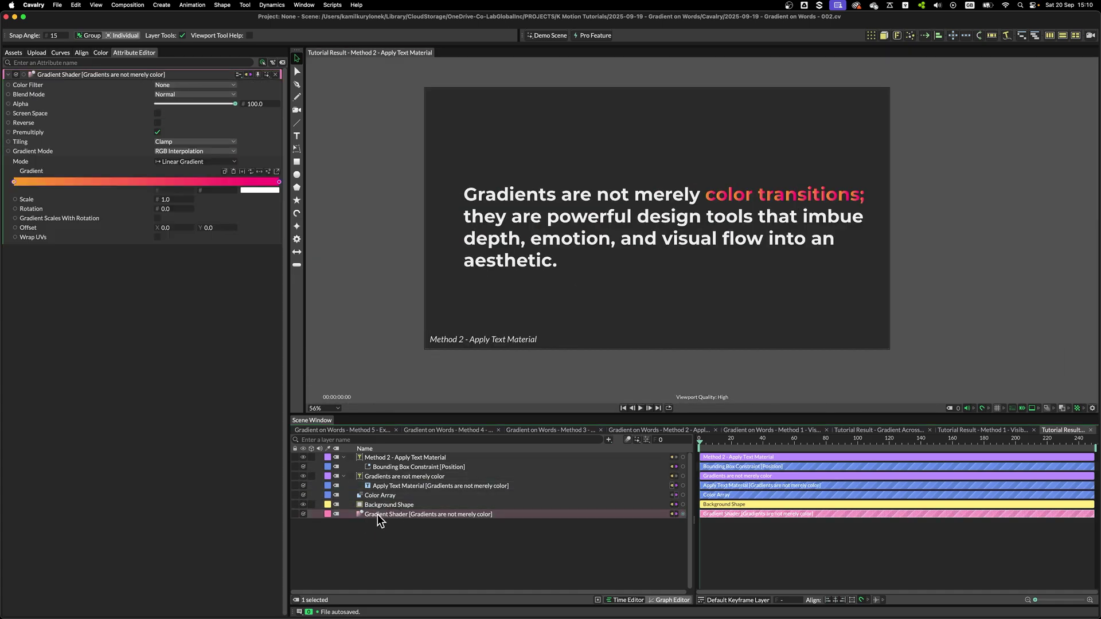
{"action": "left_click", "coordinate": [159, 114]}
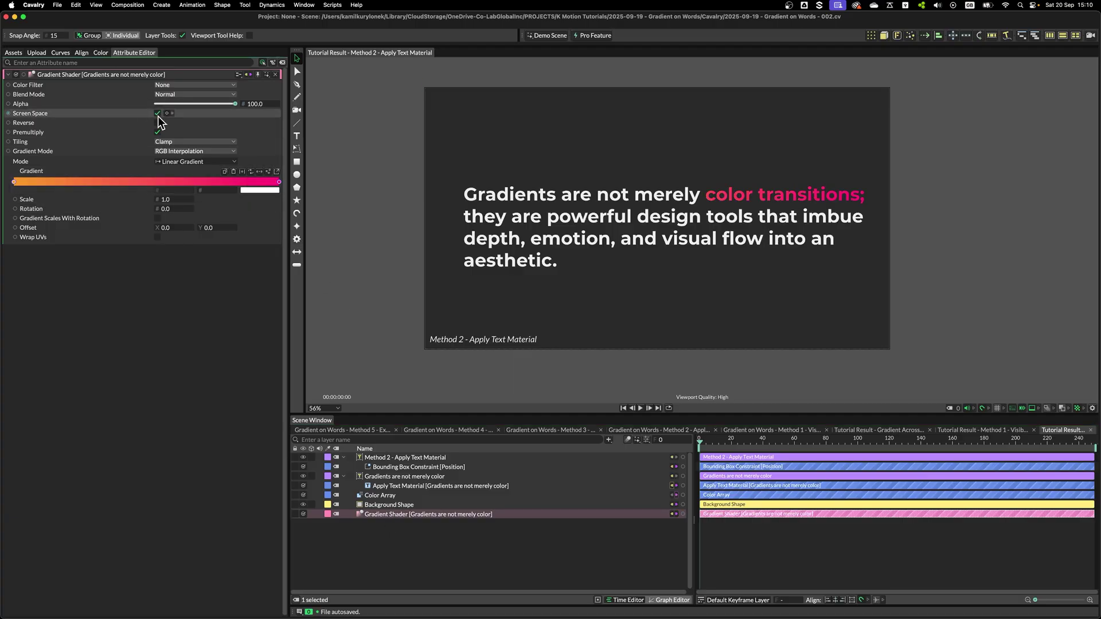
{"action": "left_click", "coordinate": [57, 182]}
{"action": "key", "text": "ctrl+z"}
{"action": "left_click_drag", "start_coordinate": [16, 182], "coordinate": [145, 181]}
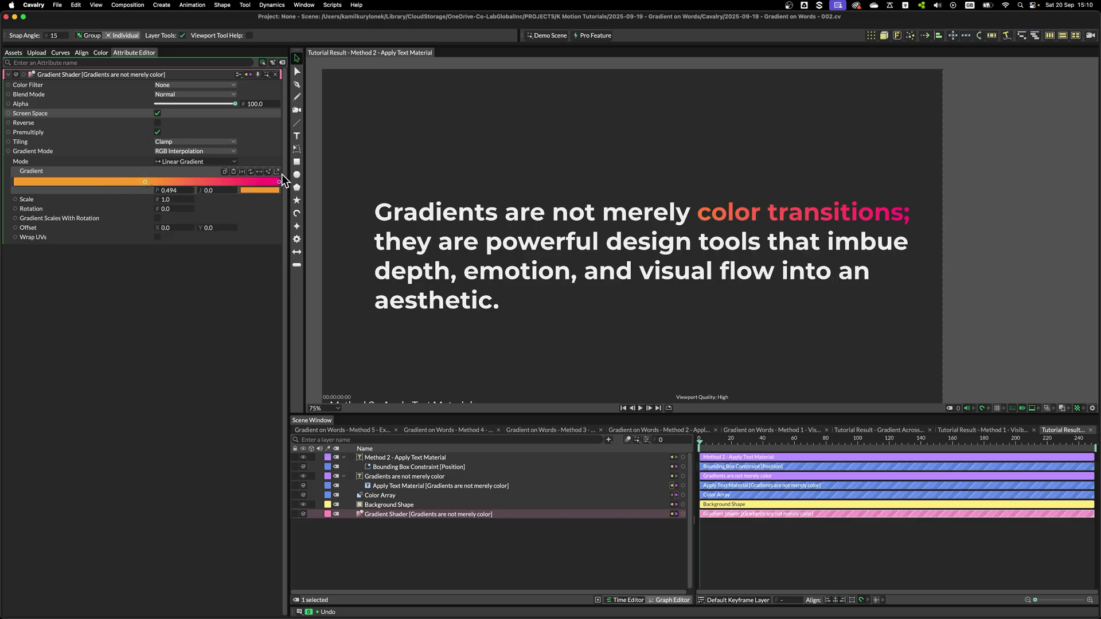
{"action": "left_click_drag", "start_coordinate": [280, 182], "coordinate": [223, 185]}
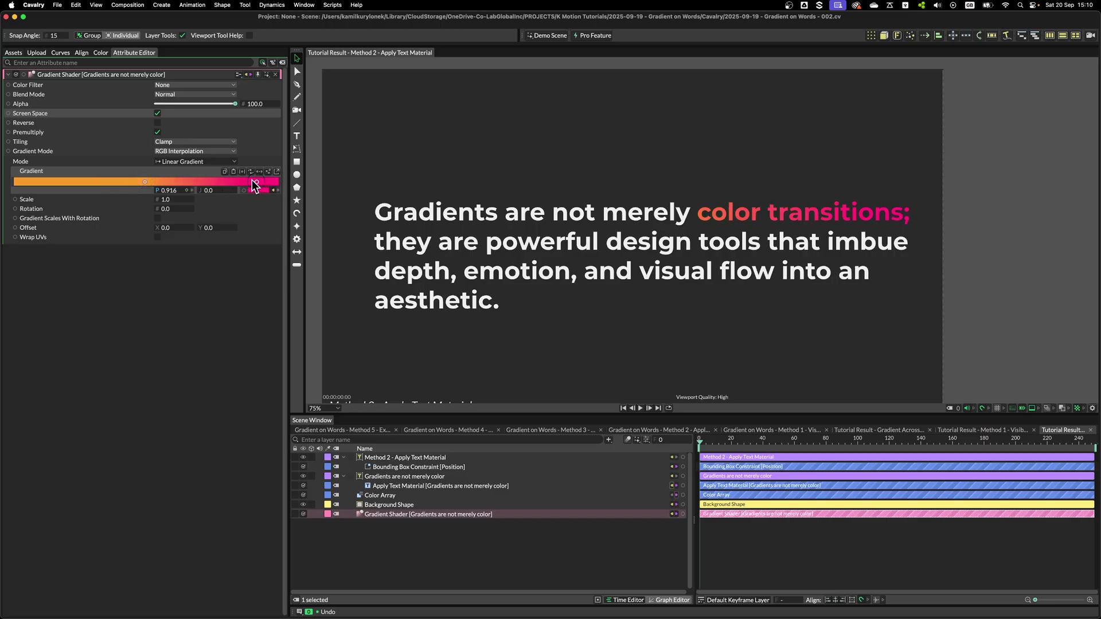
{"action": "left_click_drag", "start_coordinate": [145, 181], "coordinate": [191, 181]}
{"action": "scroll", "coordinate": [998, 252], "scroll_direction": "up", "scroll_amount": 3}
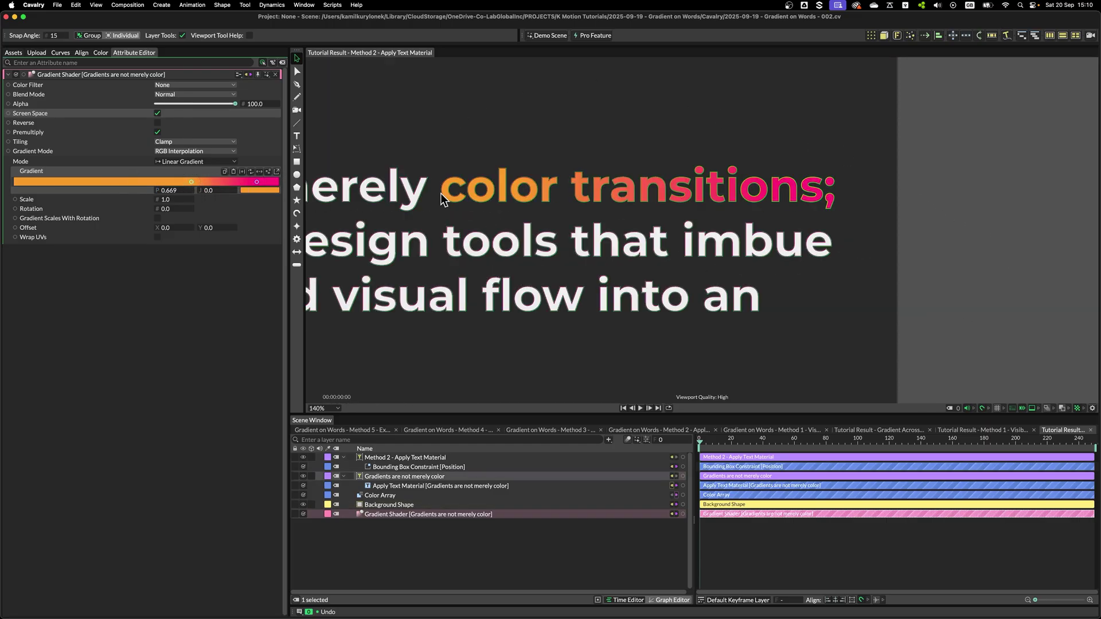
{"action": "mouse_move", "coordinate": [256, 182]}
{"action": "left_mouse_down"}
{"action": "mouse_move", "coordinate": [239, 184]}
{"action": "mouse_move", "coordinate": [275, 189]}
{"action": "left_mouse_up"}
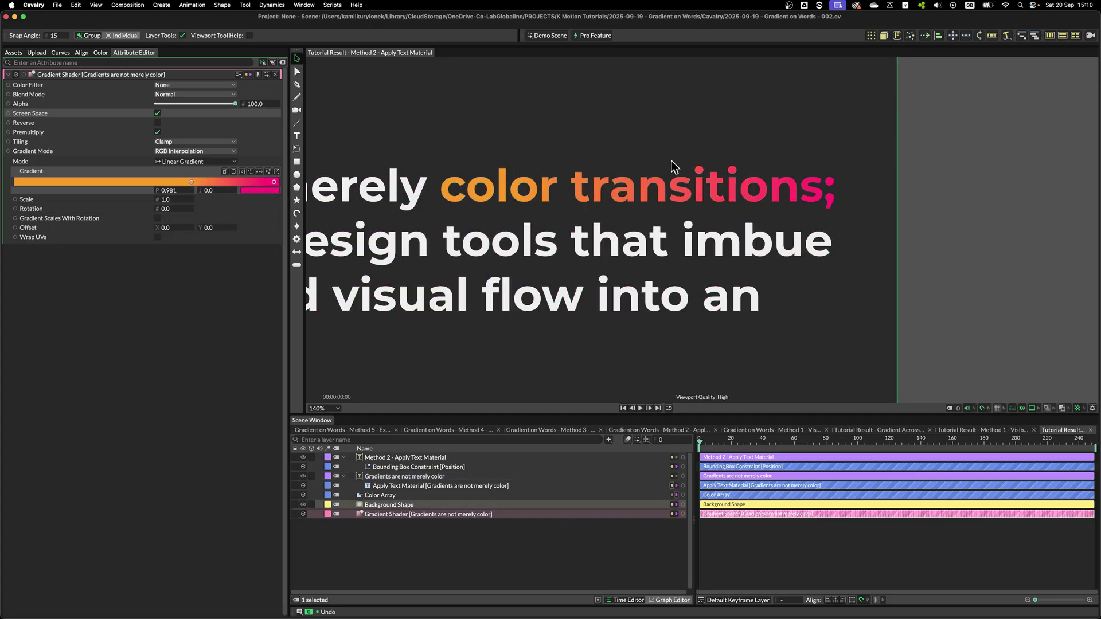
{"action": "scroll", "coordinate": [674, 229], "scroll_direction": "down", "scroll_amount": 4}
- Switch to the Method 1 - Visibility Sequence composition and try moving the gradient start, then undo
{"action": "key", "text": "ctrl+shift+Tab"}
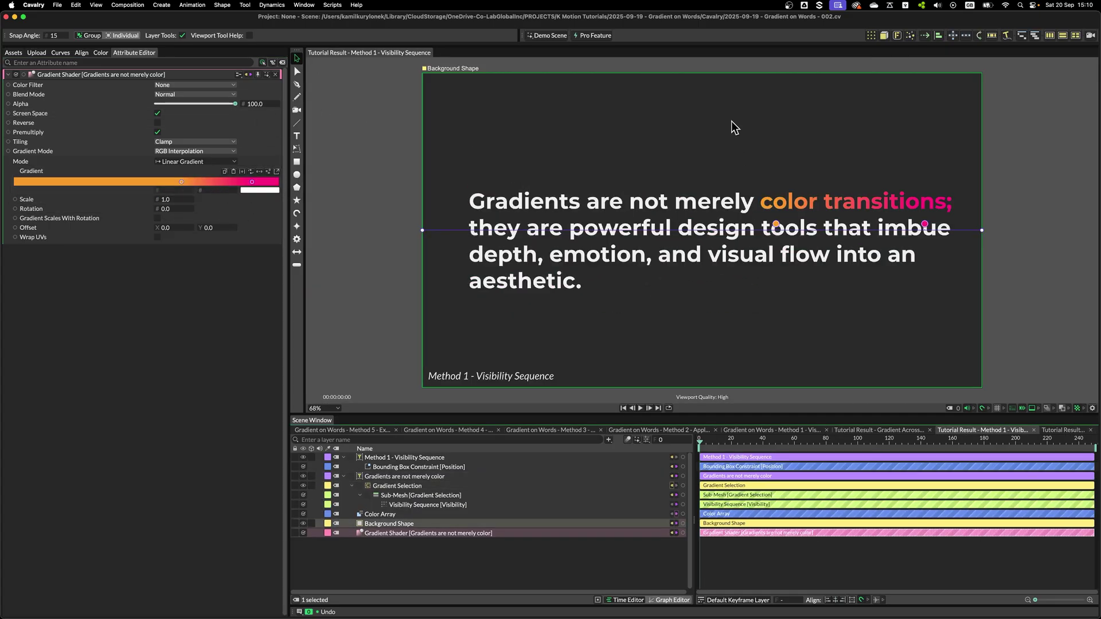
{"action": "scroll", "coordinate": [938, 301], "scroll_direction": "right", "scroll_amount": 2}
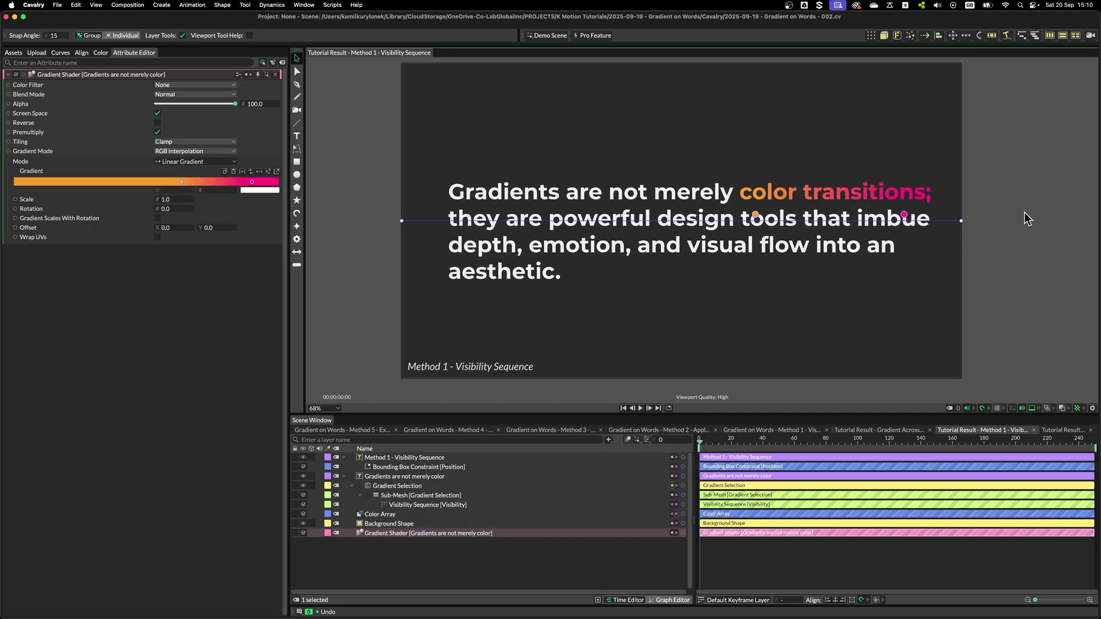
{"action": "scroll", "coordinate": [1020, 214], "scroll_direction": "up", "scroll_amount": 1}
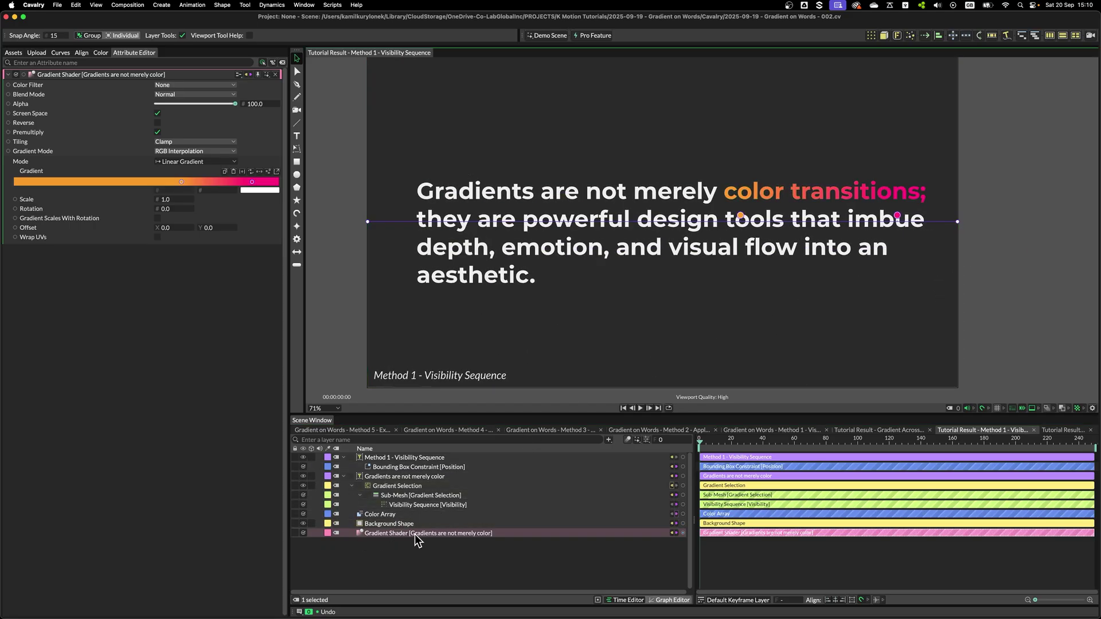
{"action": "left_click_drag", "start_coordinate": [369, 222], "coordinate": [386, 126]}
{"action": "key", "text": "super+z"}
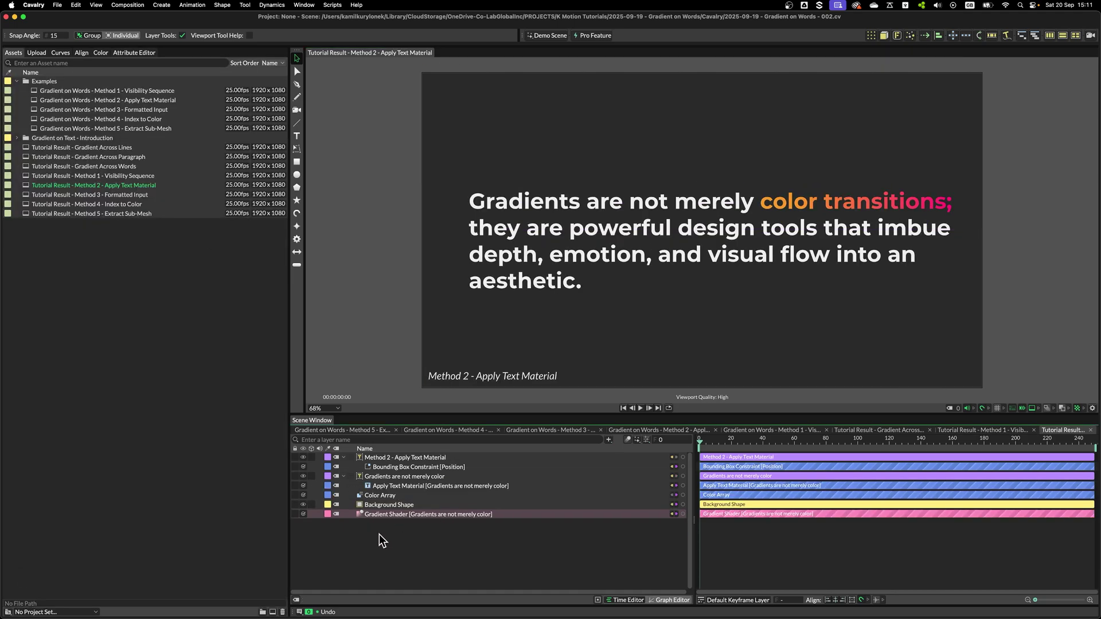
- Inspect the Gradient Shader's settings in the Attribute Editor
{"action": "left_click", "coordinate": [408, 512]}
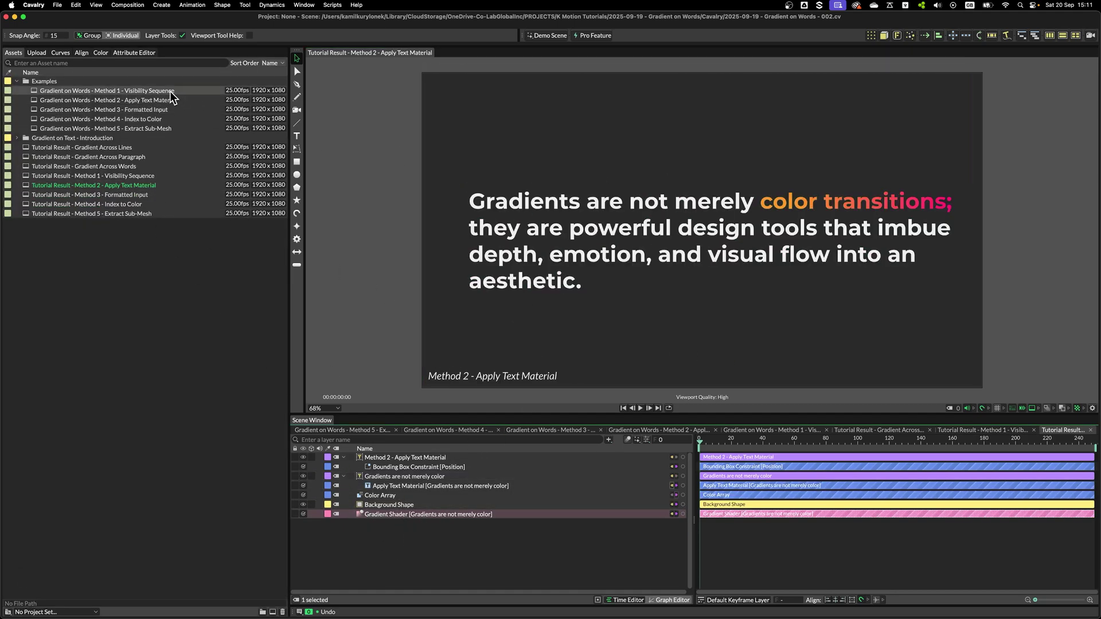
{"action": "left_click", "coordinate": [143, 54]}
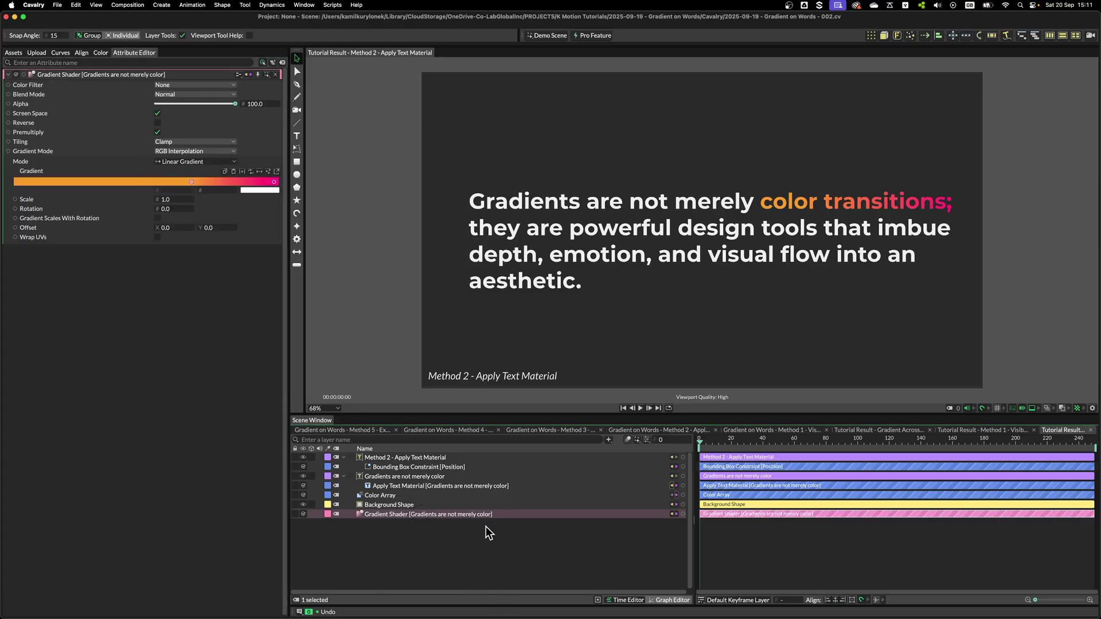
{"action": "scroll", "coordinate": [974, 312], "scroll_direction": "down", "scroll_amount": 1}
{"action": "scroll", "coordinate": [918, 314], "scroll_direction": "right", "scroll_amount": 3}
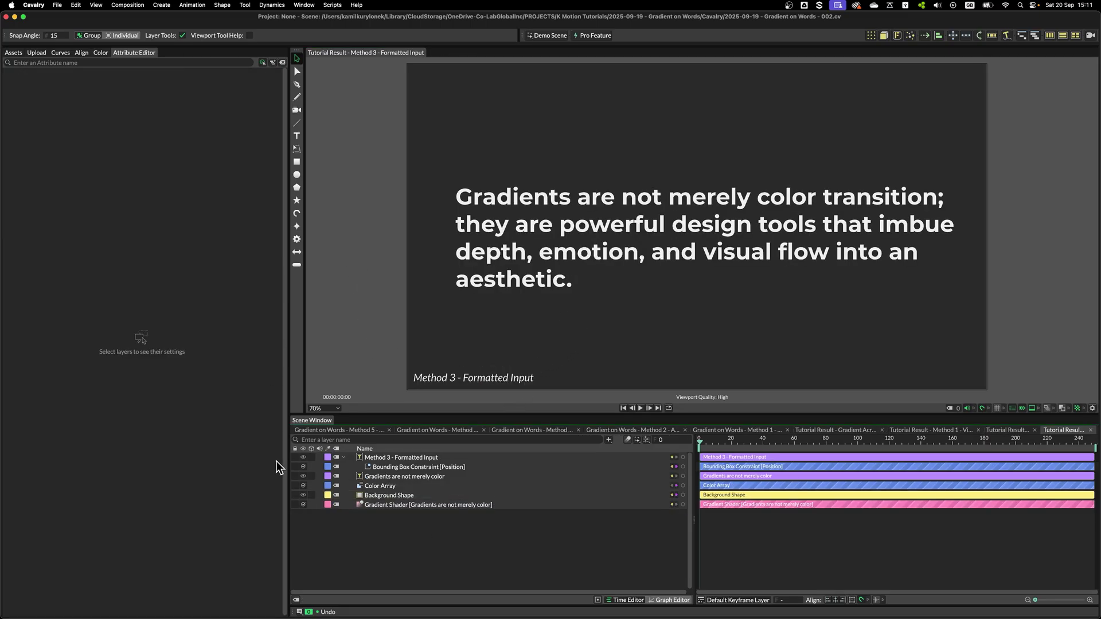
- Duplicate the paragraph text layer and hide the original
{"action": "left_click", "coordinate": [395, 476]}
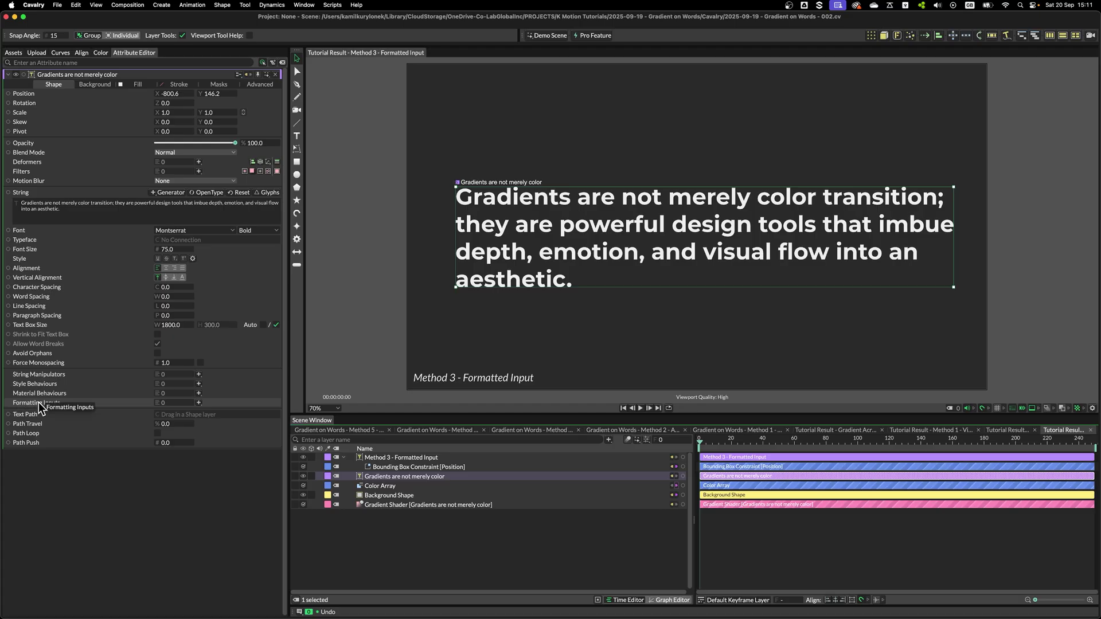
{"action": "left_click", "coordinate": [199, 403]}
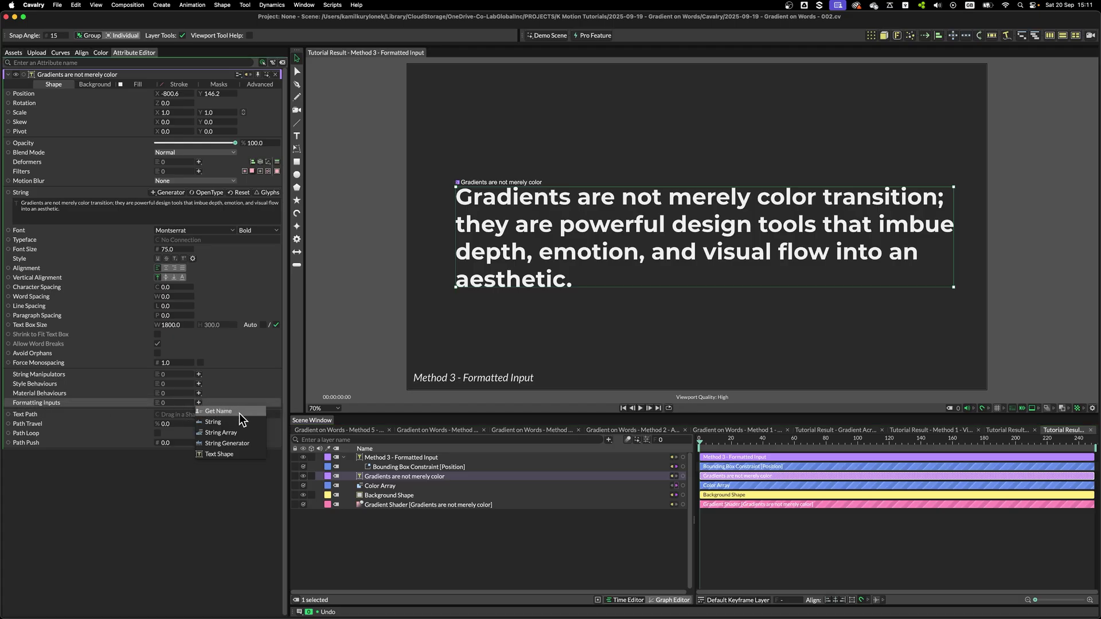
{"action": "left_click", "coordinate": [411, 531]}
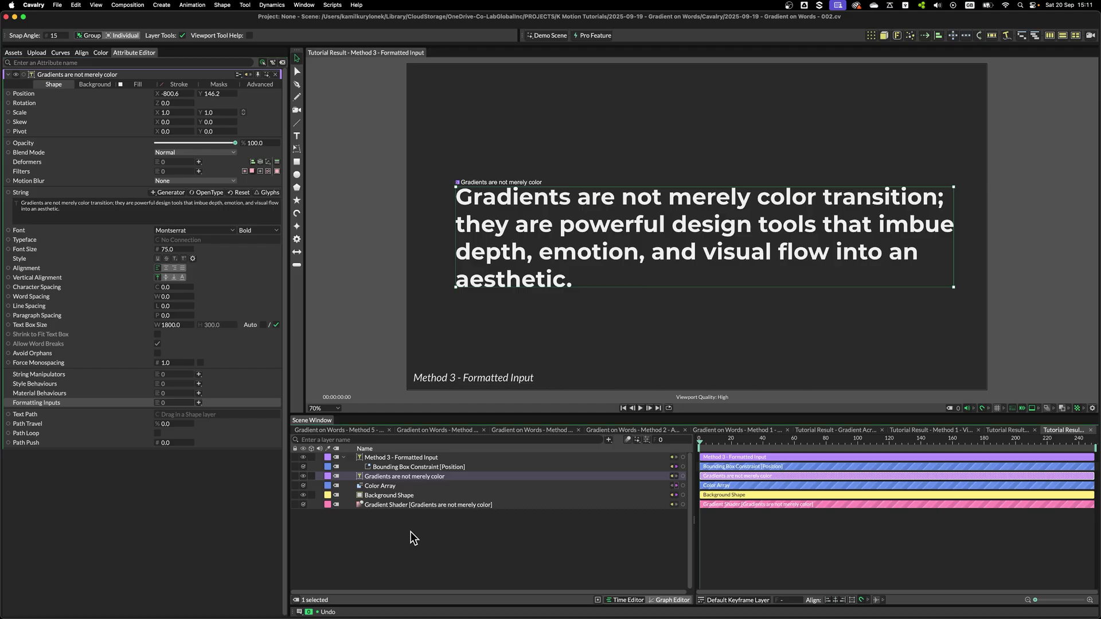
{"action": "left_click", "coordinate": [413, 474]}
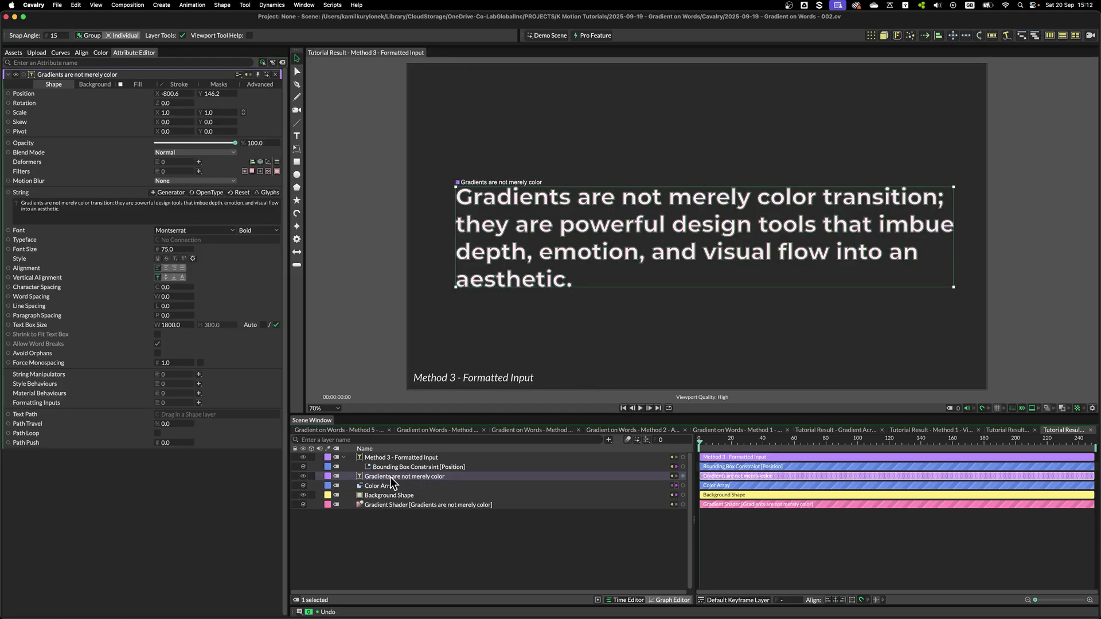
{"action": "key", "text": "super+d"}
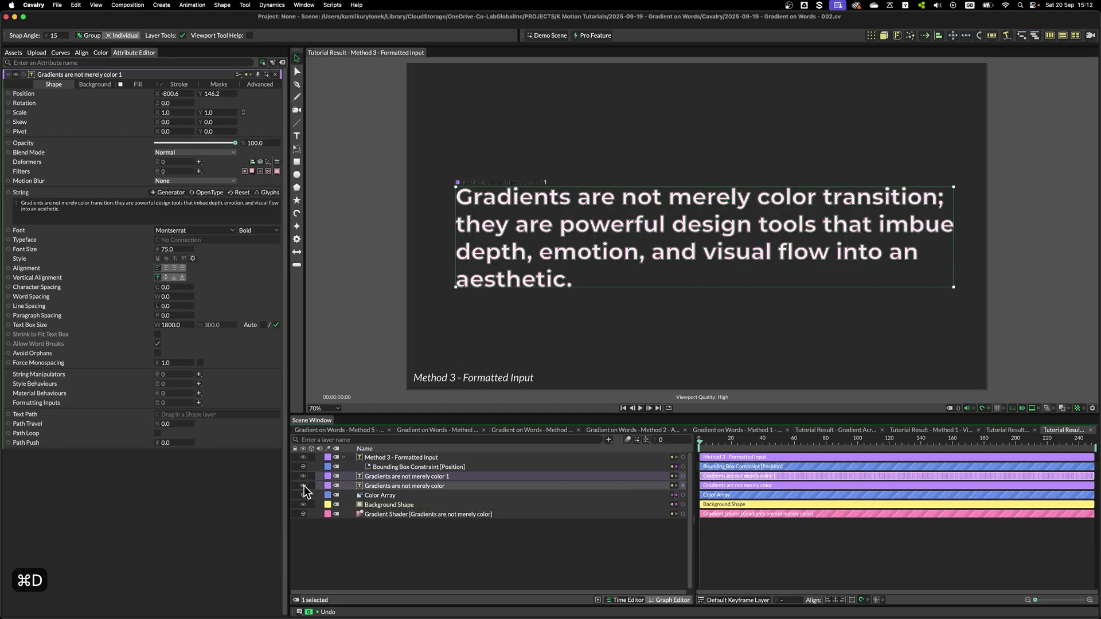
{"action": "left_click", "coordinate": [303, 486]}
- Rename the copy 'Gradient' and trim its string to 'Gradients are not merely color transition'
{"action": "key", "text": "Return"}
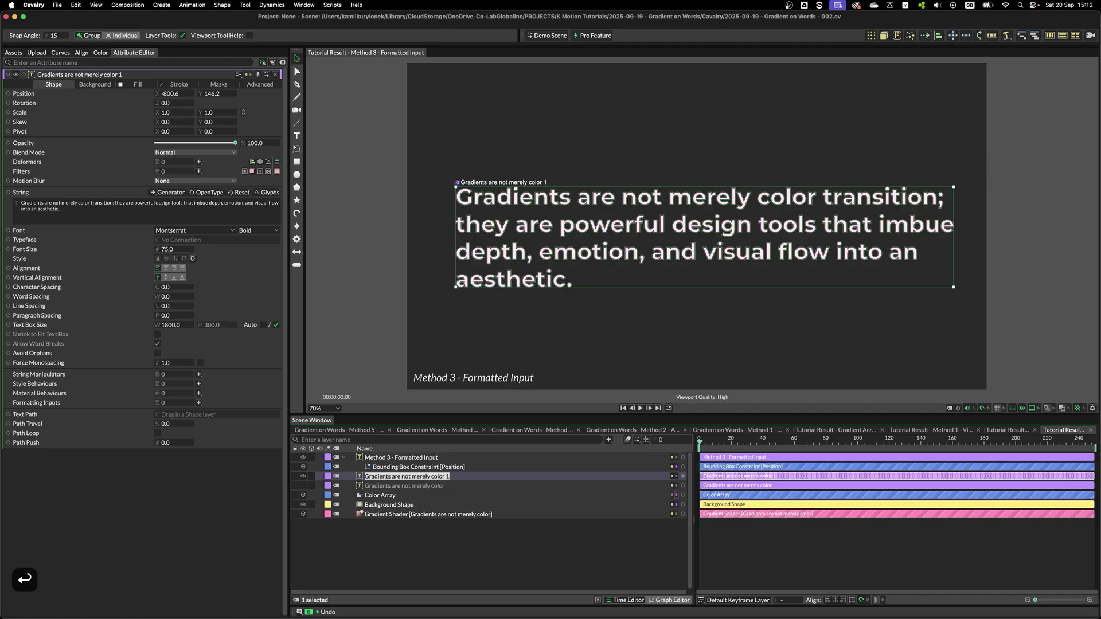
{"action": "type", "text": "Gradien"}
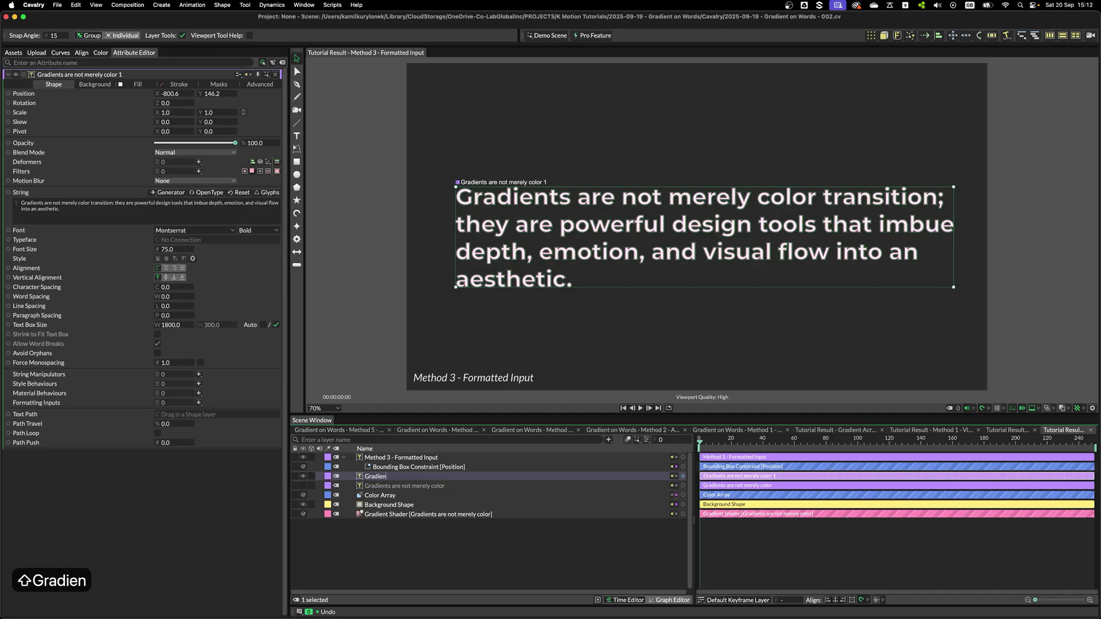
{"action": "type", "text": "t"}
{"action": "key", "text": "Return"}
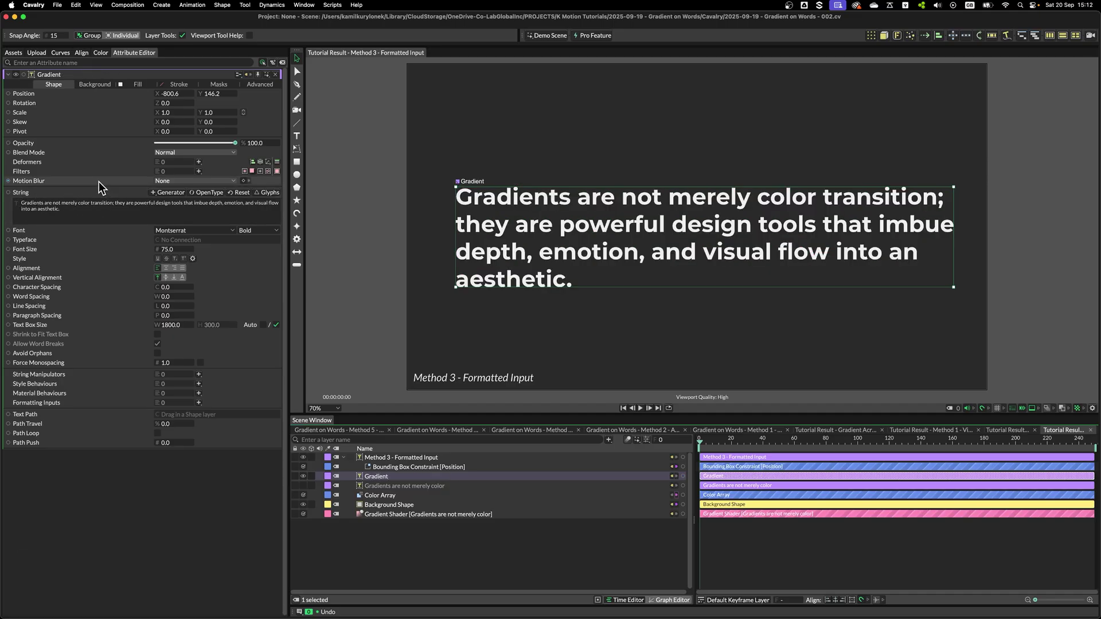
{"action": "left_click_drag", "start_coordinate": [119, 204], "coordinate": [134, 224]}
{"action": "key", "text": "BackSpace"}
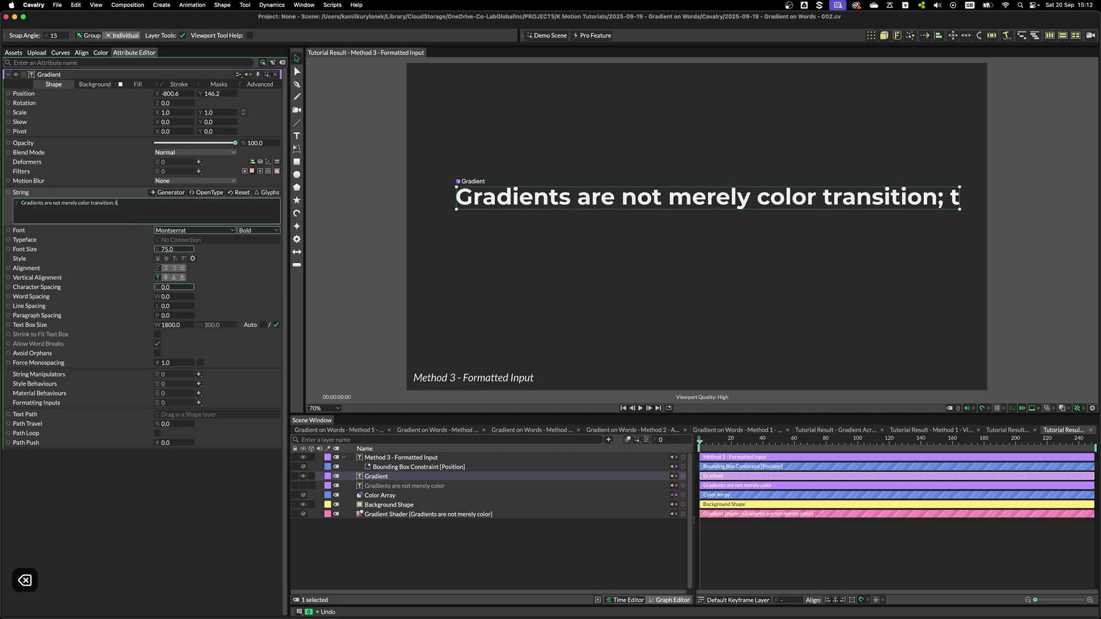
{"action": "key", "text": "BackSpace"}
{"action": "key", "text": "BackSpace"}
{"action": "key", "text": "BackSpace"}
{"action": "key", "text": "shift+alt+Left"}
{"action": "key", "text": "shift+alt+Left"}
{"action": "key", "text": "shift+alt+Left"}
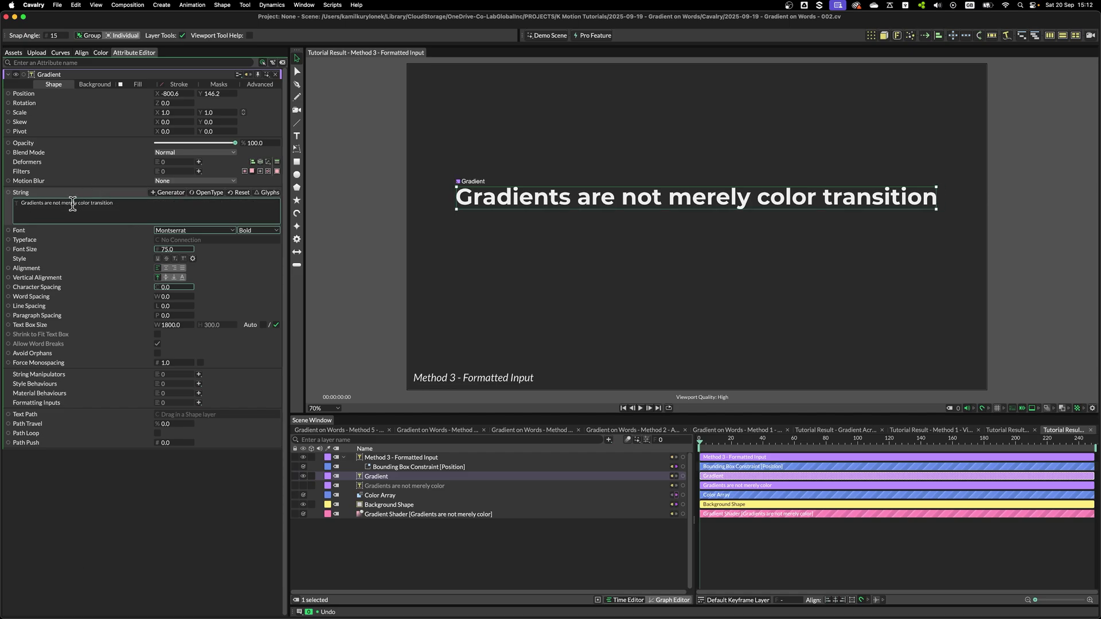
- Unhide the original paragraph and link the Gradient layer as its formatting input
{"action": "left_click", "coordinate": [447, 578]}
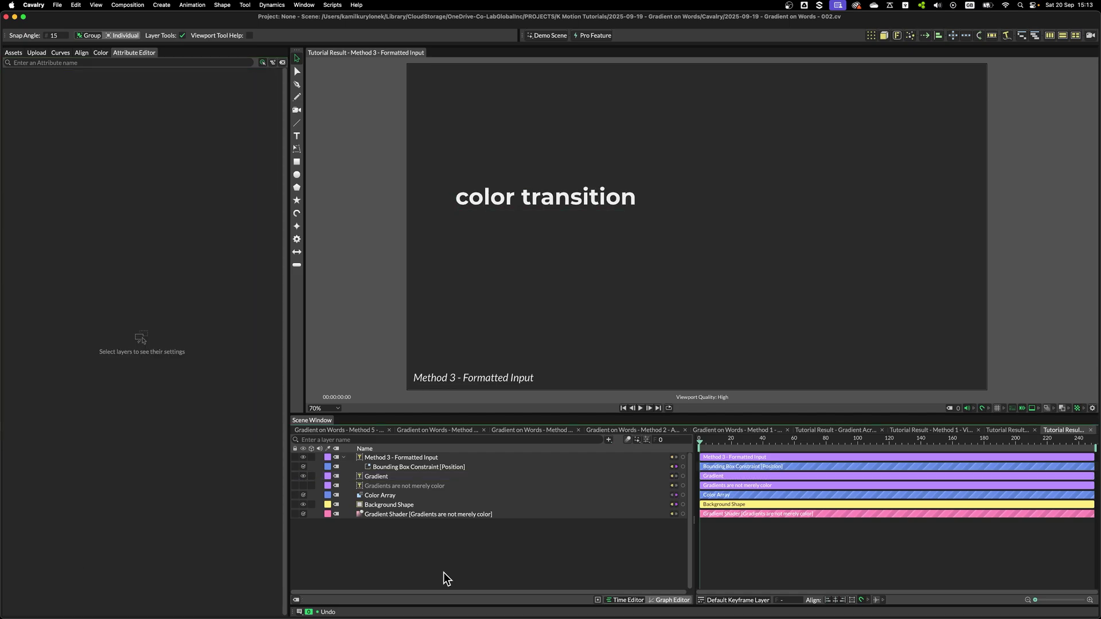
{"action": "left_click", "coordinate": [303, 485]}
{"action": "left_click", "coordinate": [398, 485]}
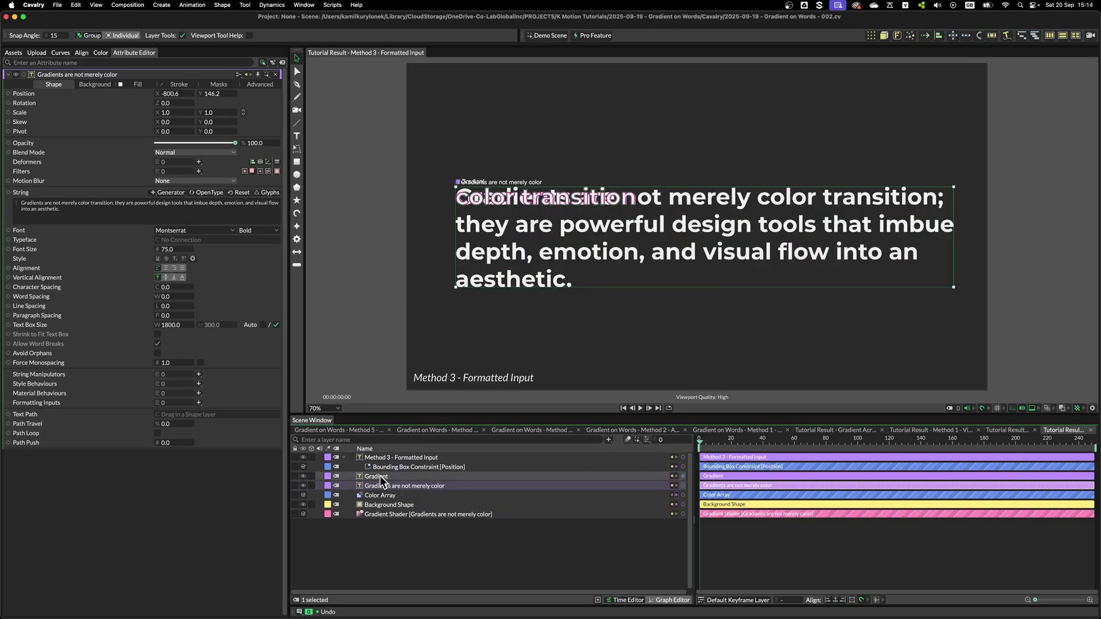
{"action": "left_click_drag", "start_coordinate": [380, 479], "coordinate": [174, 404]}
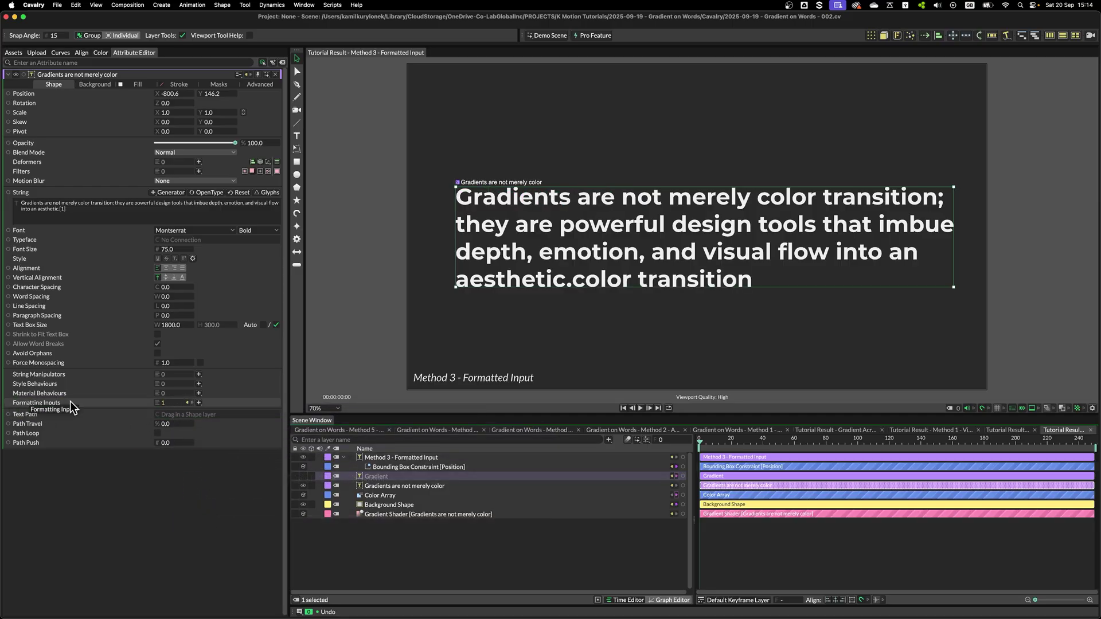
{"action": "left_click", "coordinate": [198, 403]}
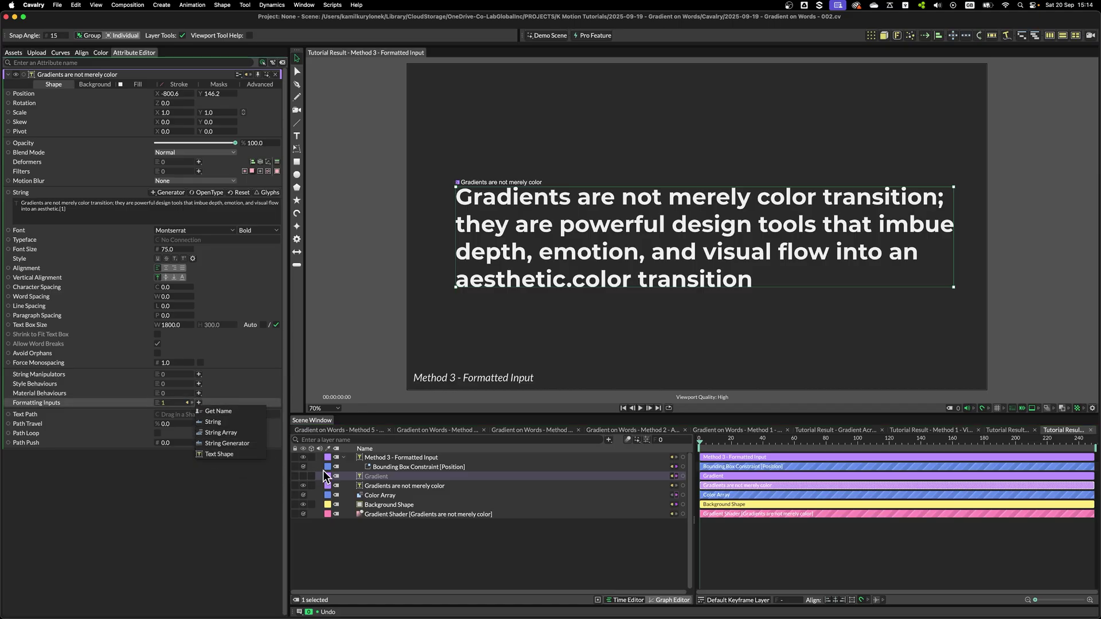
{"action": "left_click", "coordinate": [81, 216]}
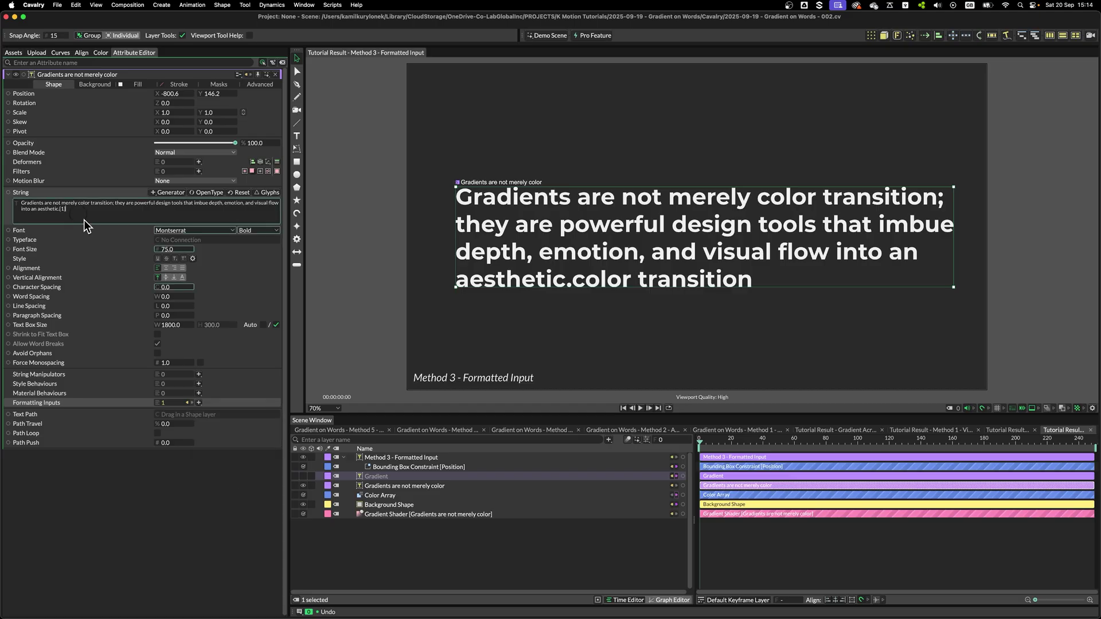
- Inspect the [1] placeholder appended to the end of the paragraph string
{"action": "left_click", "coordinate": [71, 213]}
{"action": "key", "text": "Left"}
{"action": "key", "text": "Left"}
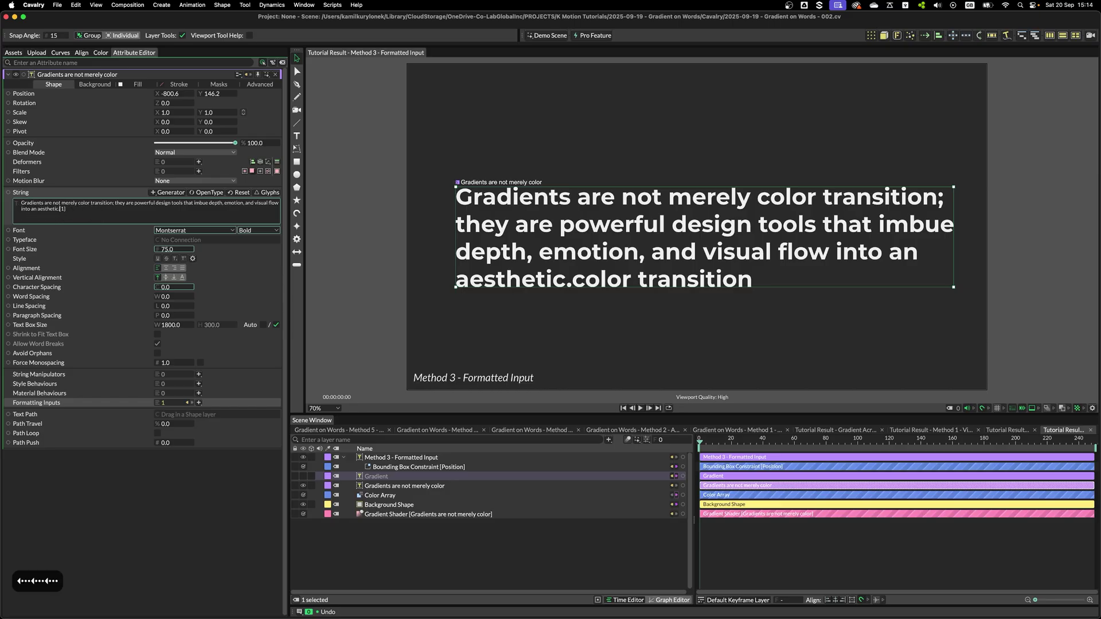
{"action": "key", "text": "Right"}
{"action": "key", "text": "Right"}
{"action": "key", "text": "Right"}
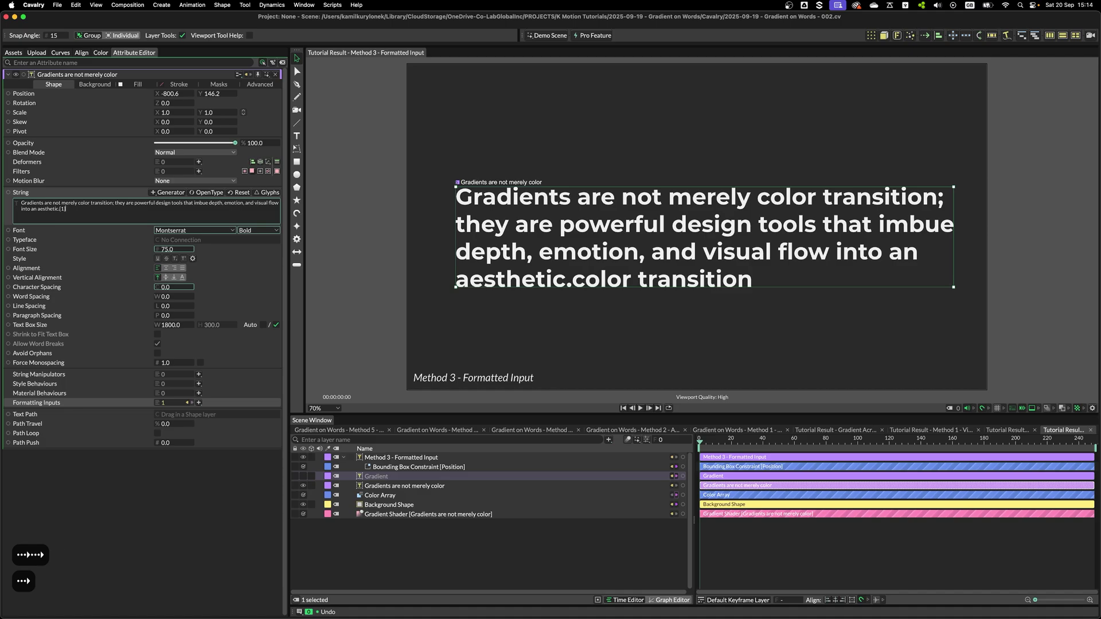
- Replace 'color transition' in the paragraph string with the {1} placeholder, removing the appended one
{"action": "key", "text": "BackSpace"}
{"action": "key", "text": "BackSpace"}
{"action": "key", "text": "BackSpace"}
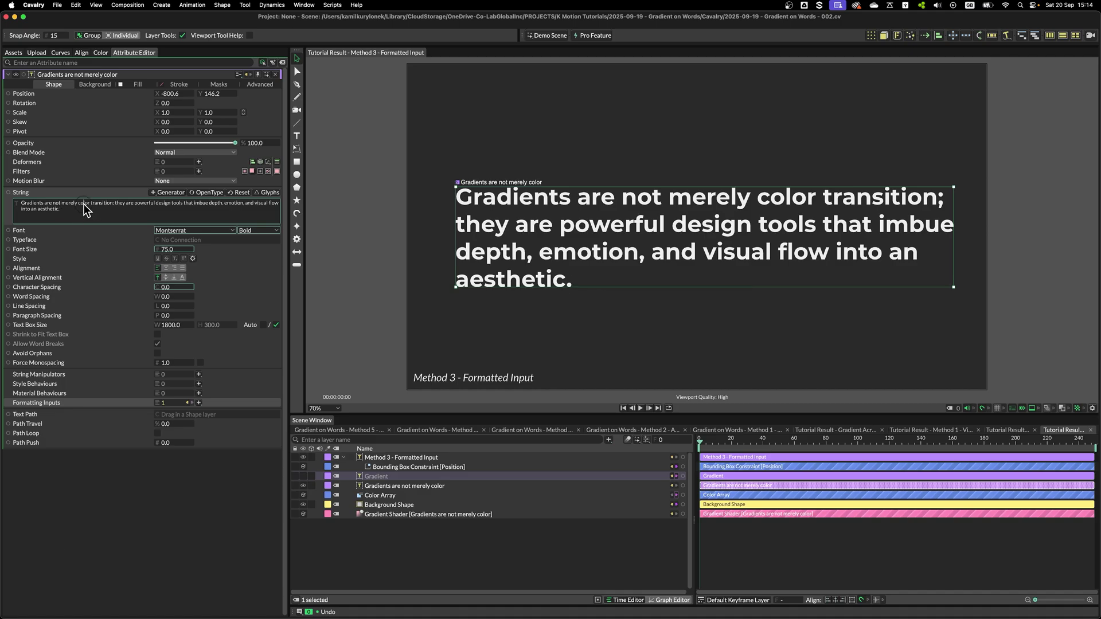
{"action": "left_click_drag", "start_coordinate": [109, 202], "coordinate": [110, 201]}
{"action": "key", "text": "BackSpace"}
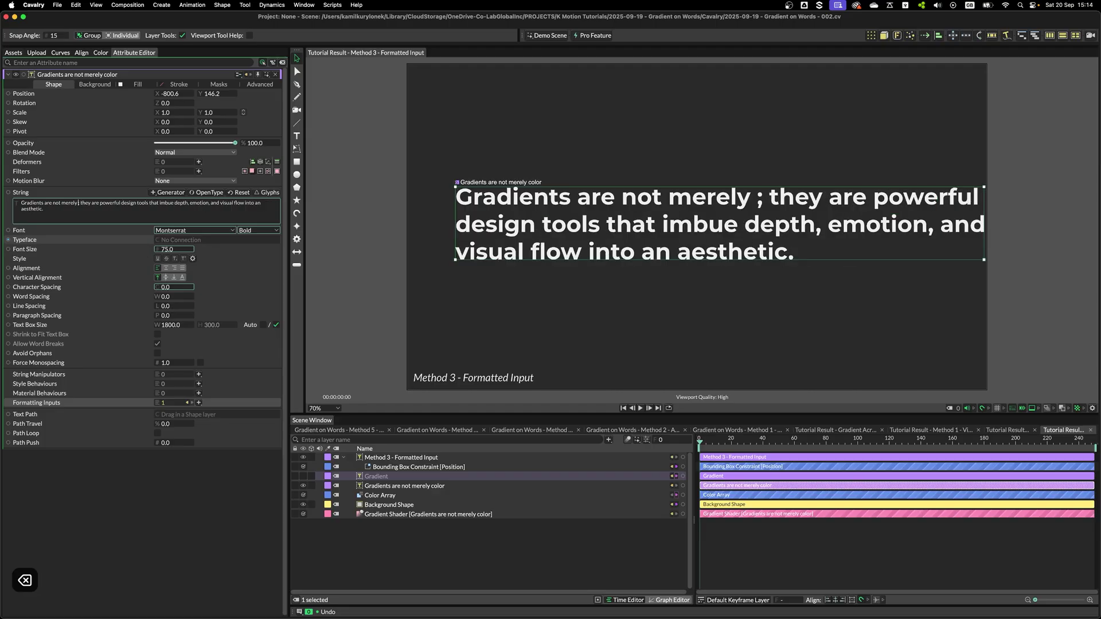
{"action": "type", "text": "{1"}
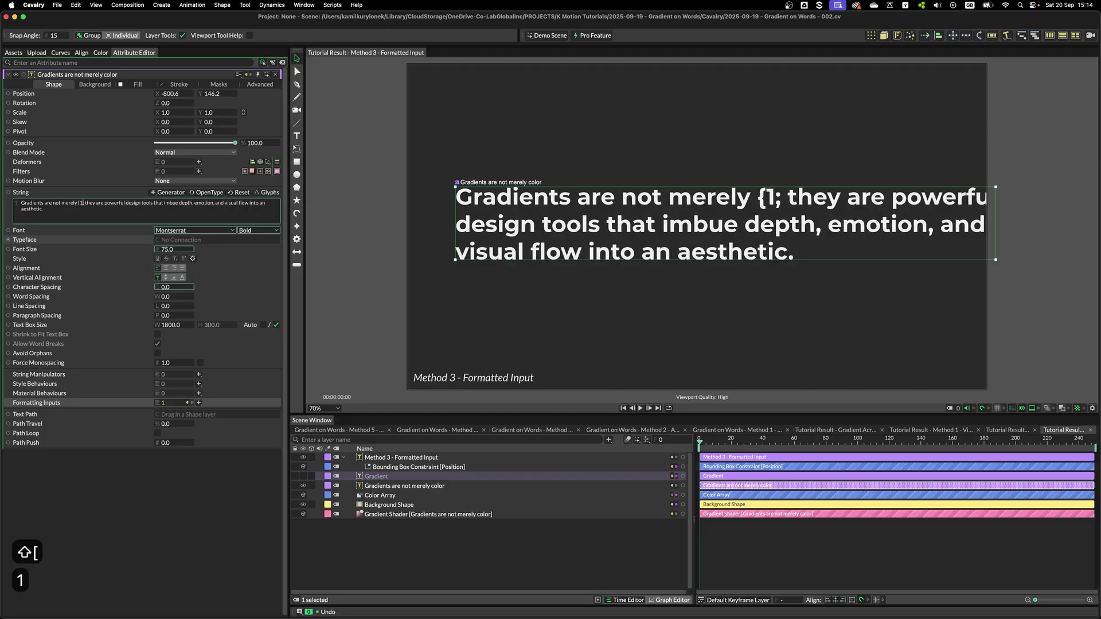
{"action": "type", "text": "}"}
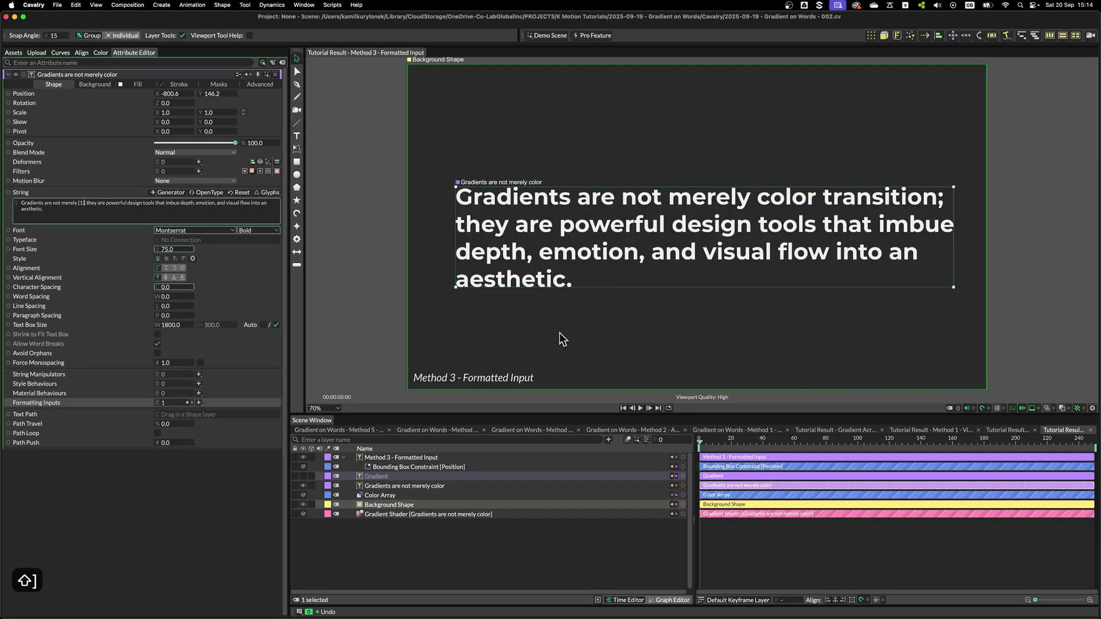
{"action": "left_click", "coordinate": [420, 545]}
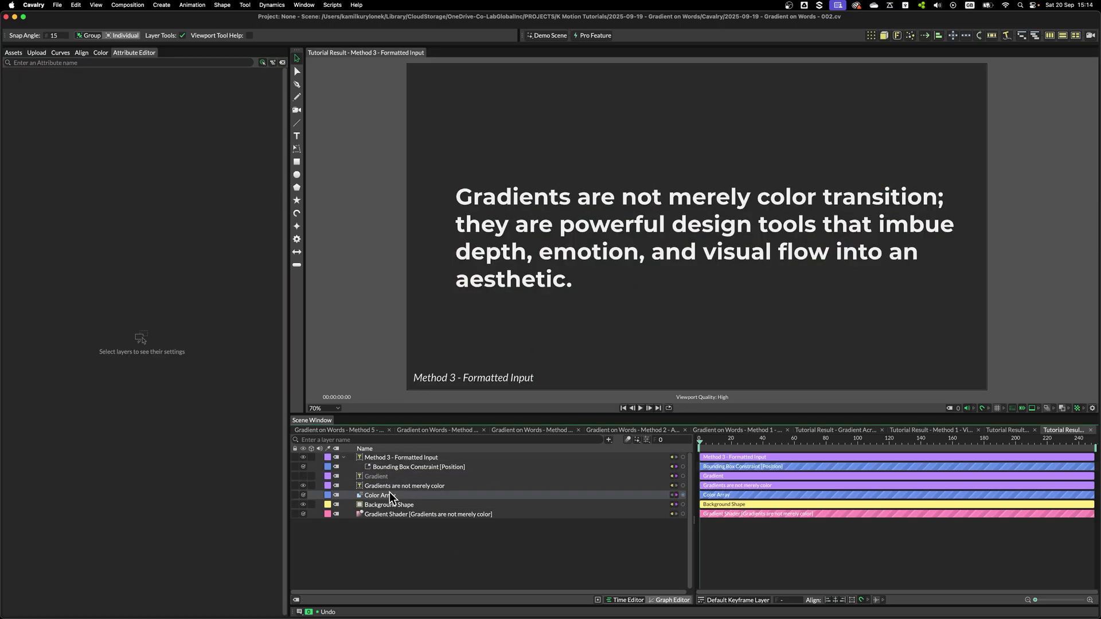
- Test-type digits into the Gradient layer's text, then delete them to restore the phrase
{"action": "left_click", "coordinate": [386, 476]}
{"action": "left_click", "coordinate": [119, 213]}
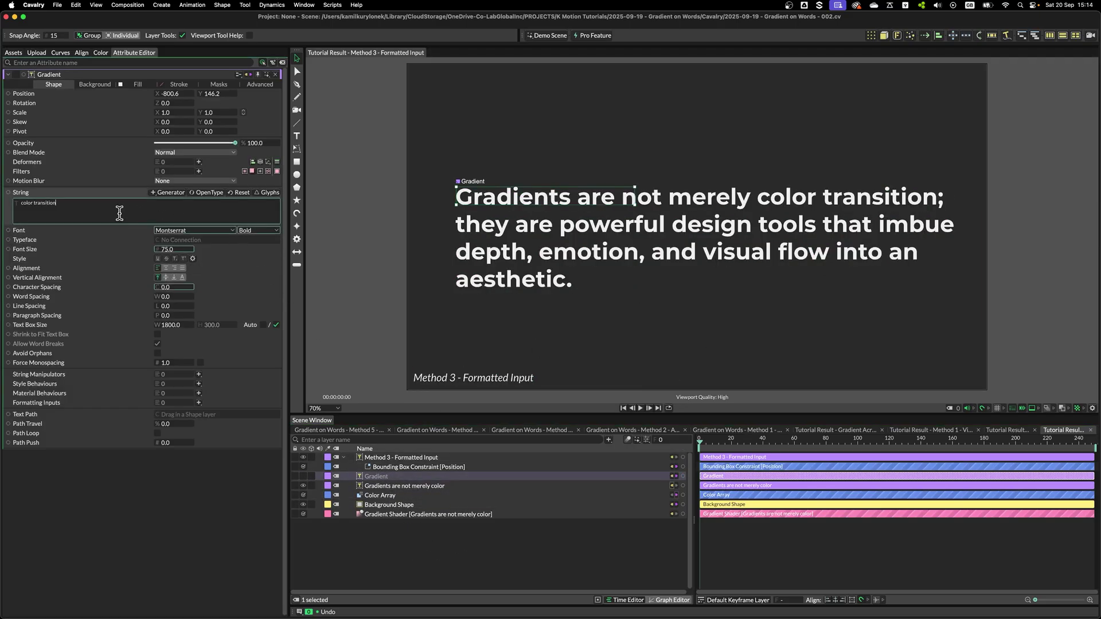
{"action": "type", "text": "22222222"}
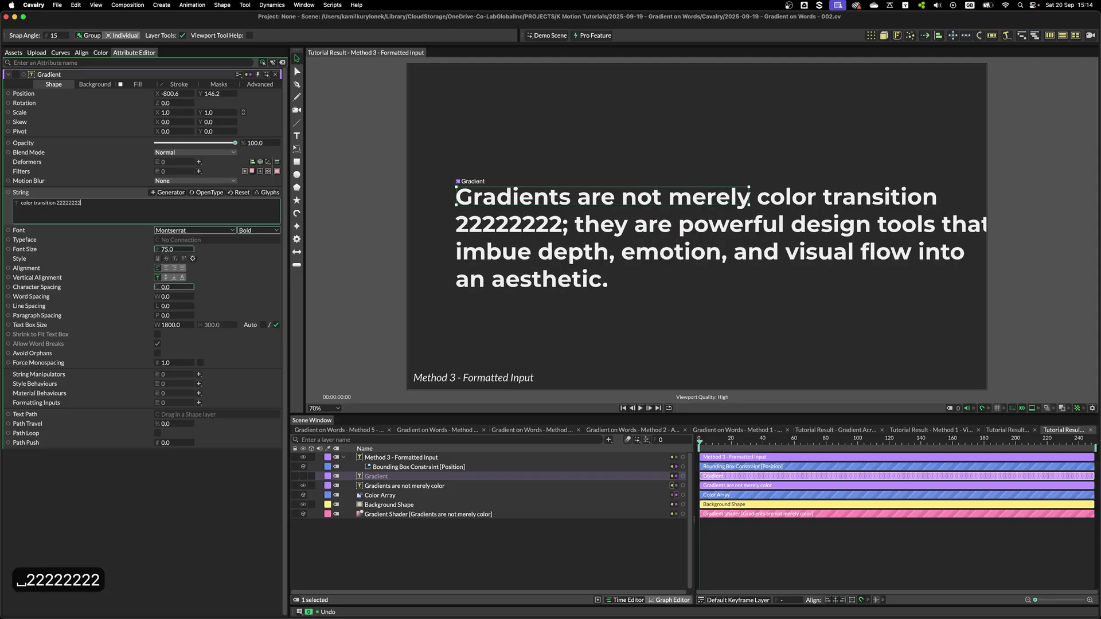
{"action": "type", "text": "233333"}
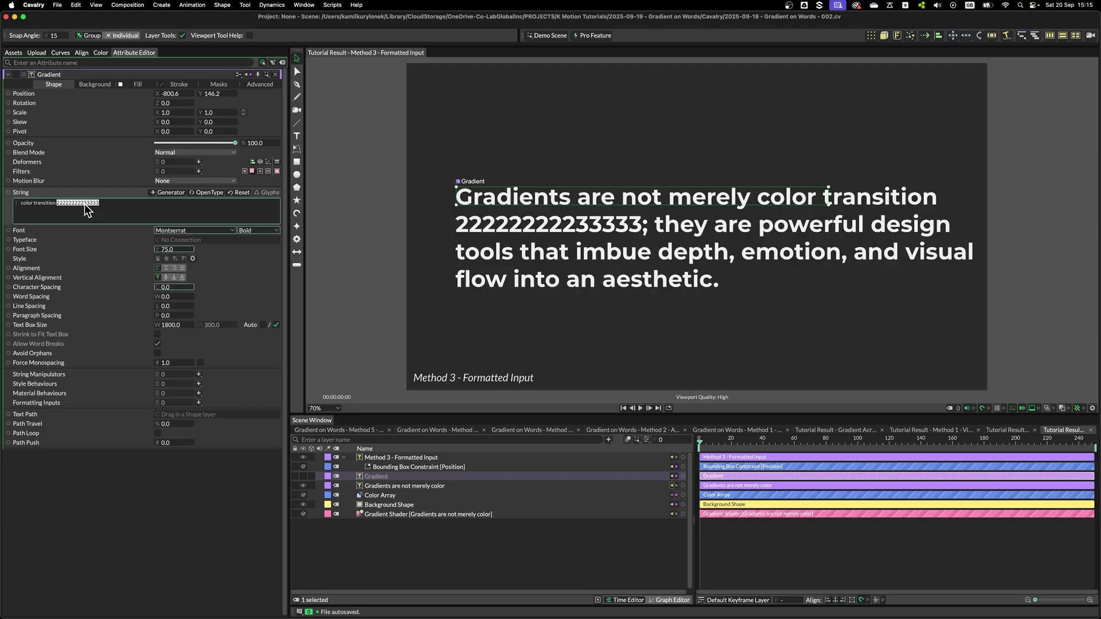
{"action": "key", "text": "BackSpace"}
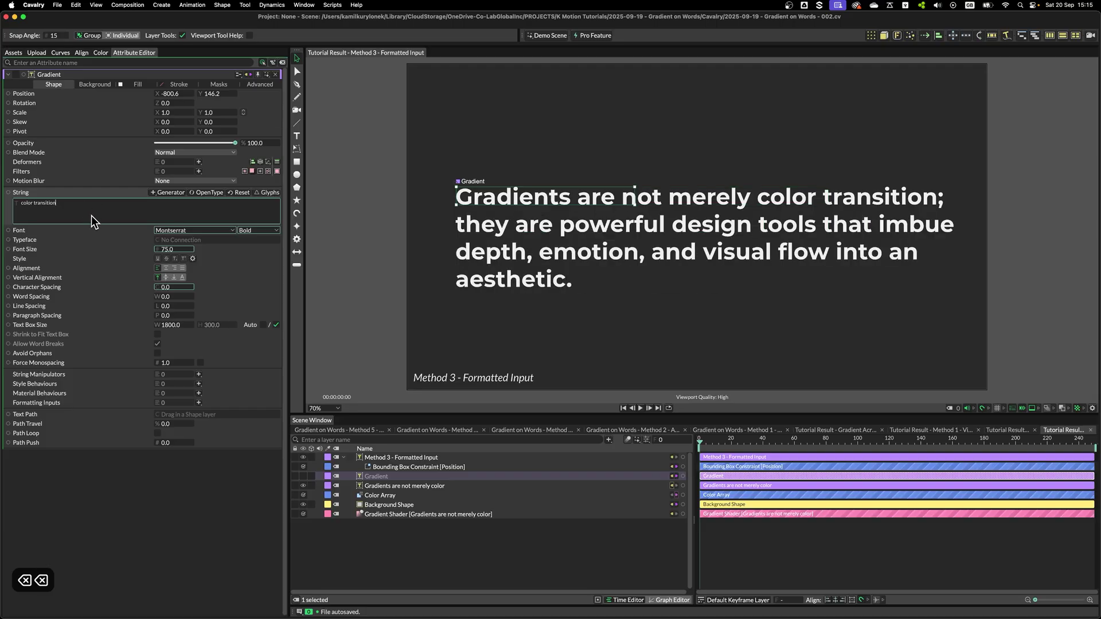
{"action": "left_click", "coordinate": [371, 485]}
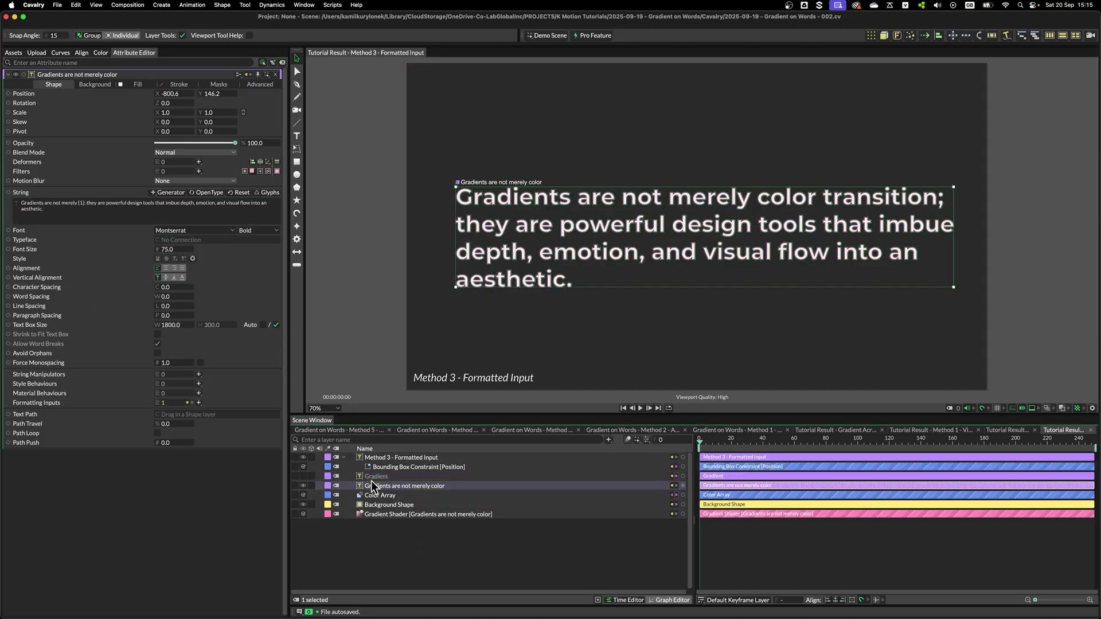
- Nest the Gradient layer under the paragraph text layer
{"action": "left_click_drag", "start_coordinate": [372, 479], "coordinate": [383, 486]}
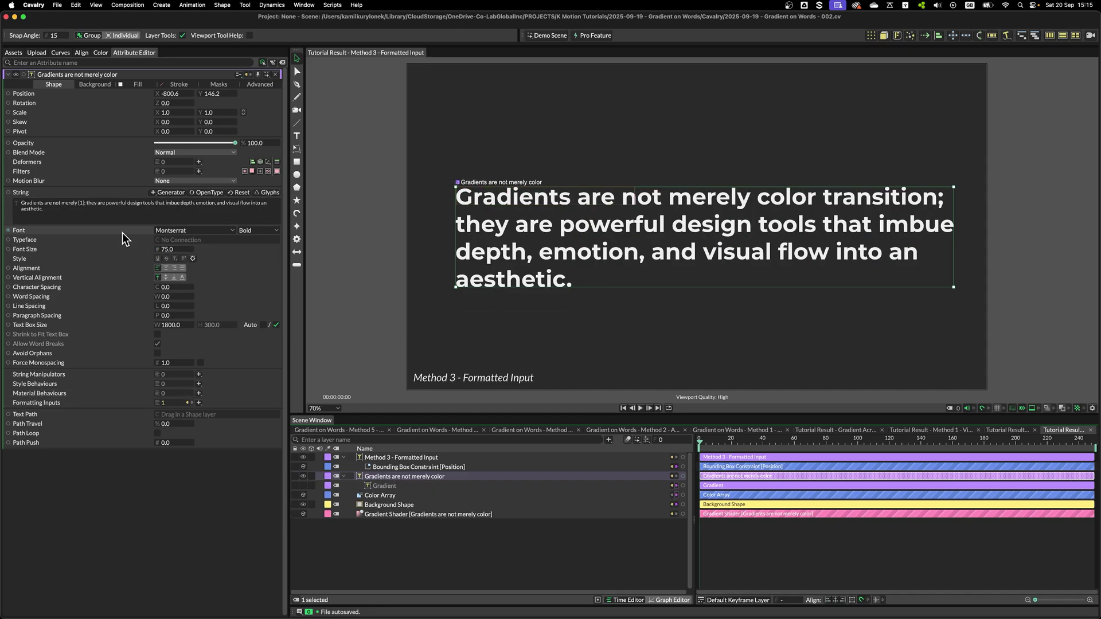
{"action": "left_click", "coordinate": [409, 487]}
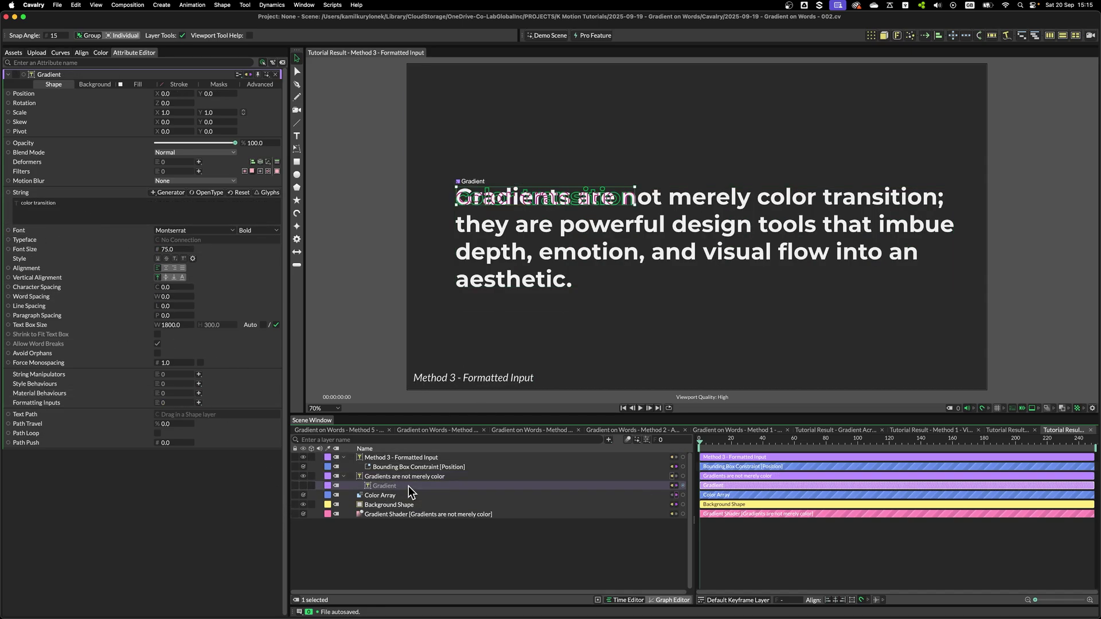
{"action": "left_click_drag", "start_coordinate": [383, 485], "coordinate": [195, 133]}
- Add the Gradient Shader to the Gradient layer's Fill shaders so 'color transition' turns orange-to-pink
{"action": "left_click", "coordinate": [131, 83]}
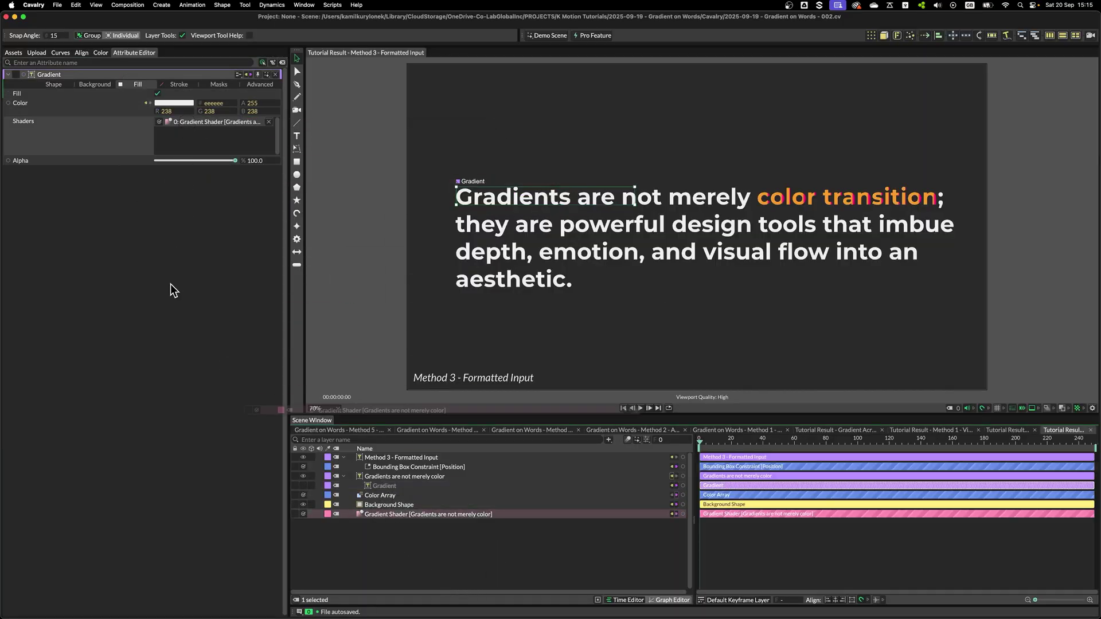
{"action": "left_click", "coordinate": [382, 514]}
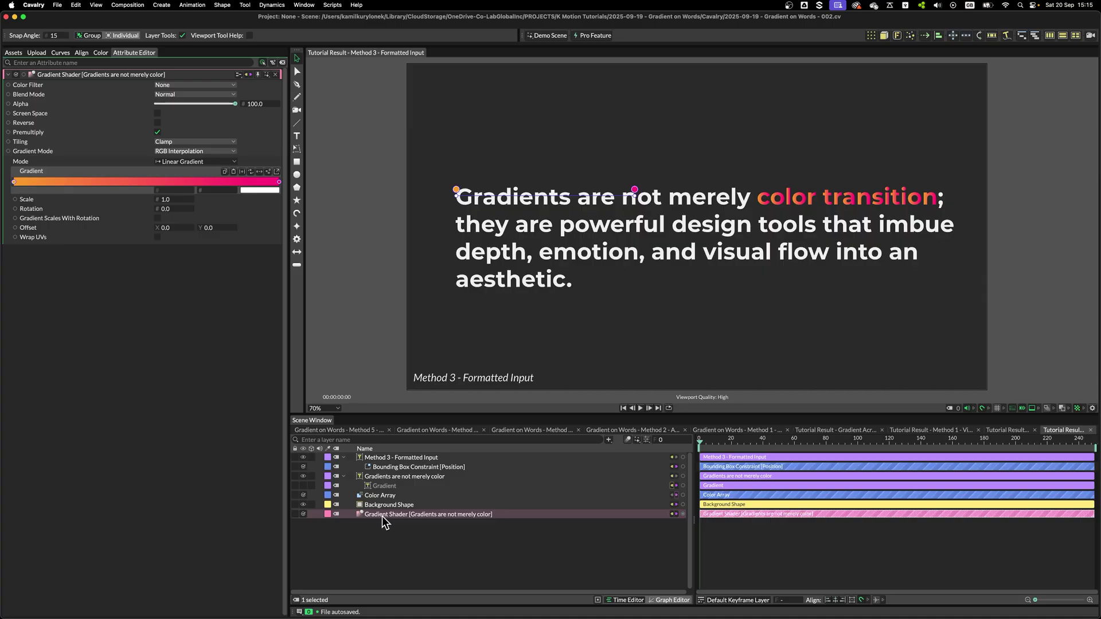
{"action": "left_click", "coordinate": [388, 484]}
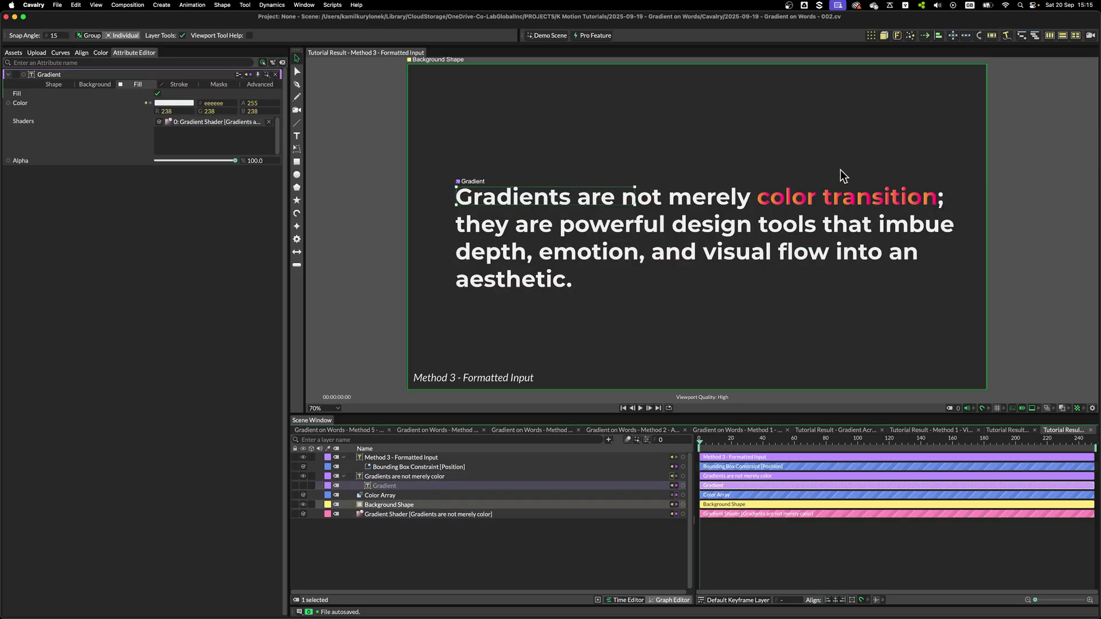
{"action": "scroll", "coordinate": [992, 205], "scroll_direction": "up", "scroll_amount": 3}
{"action": "scroll", "coordinate": [991, 201], "scroll_direction": "down", "scroll_amount": 3}
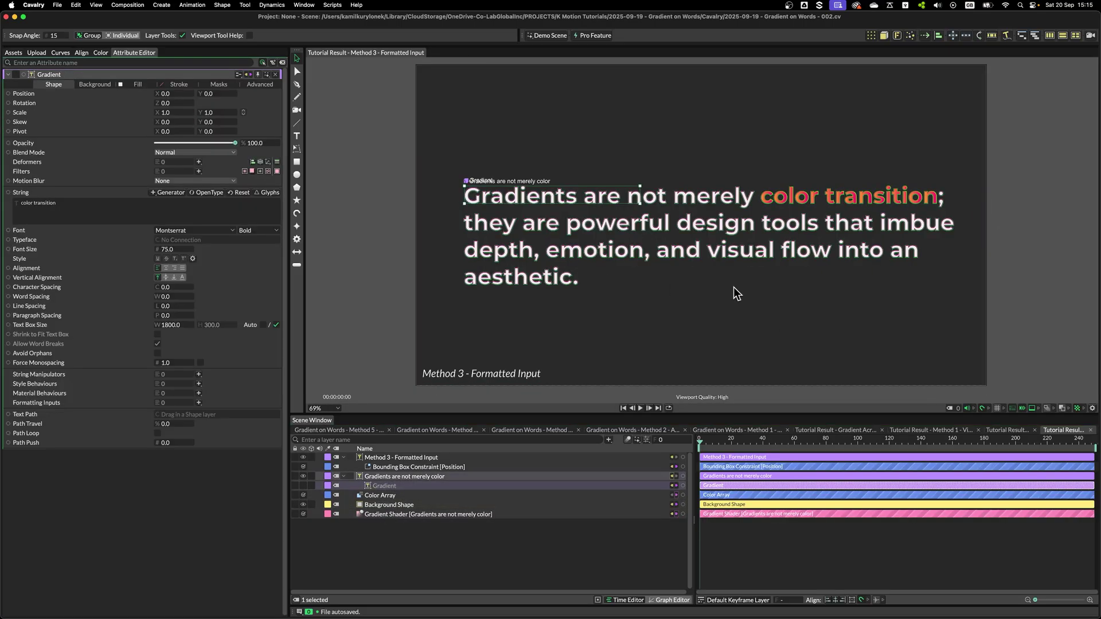
{"action": "scroll", "coordinate": [978, 307], "scroll_direction": "down", "scroll_amount": 2}
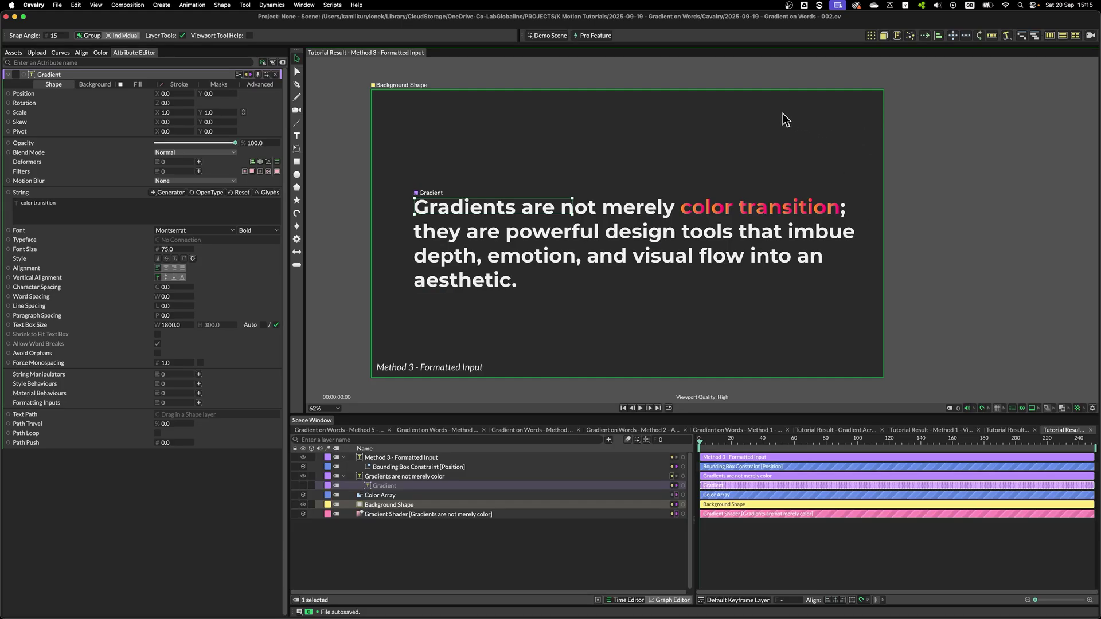
{"action": "scroll", "coordinate": [771, 183], "scroll_direction": "up", "scroll_amount": 3}
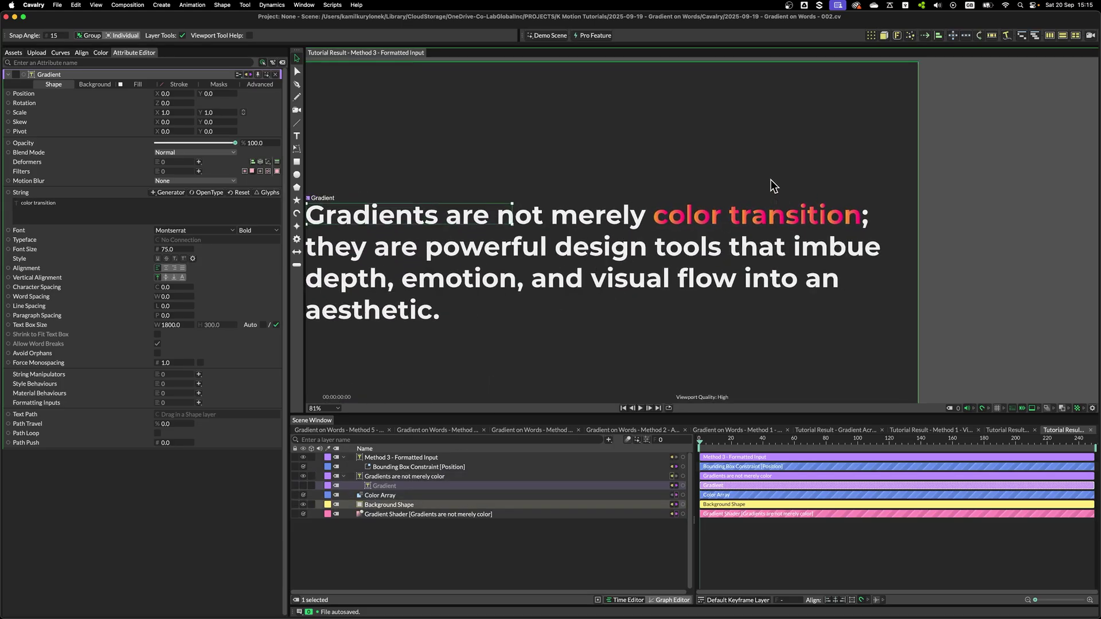
{"action": "scroll", "coordinate": [668, 230], "scroll_direction": "down", "scroll_amount": 3}
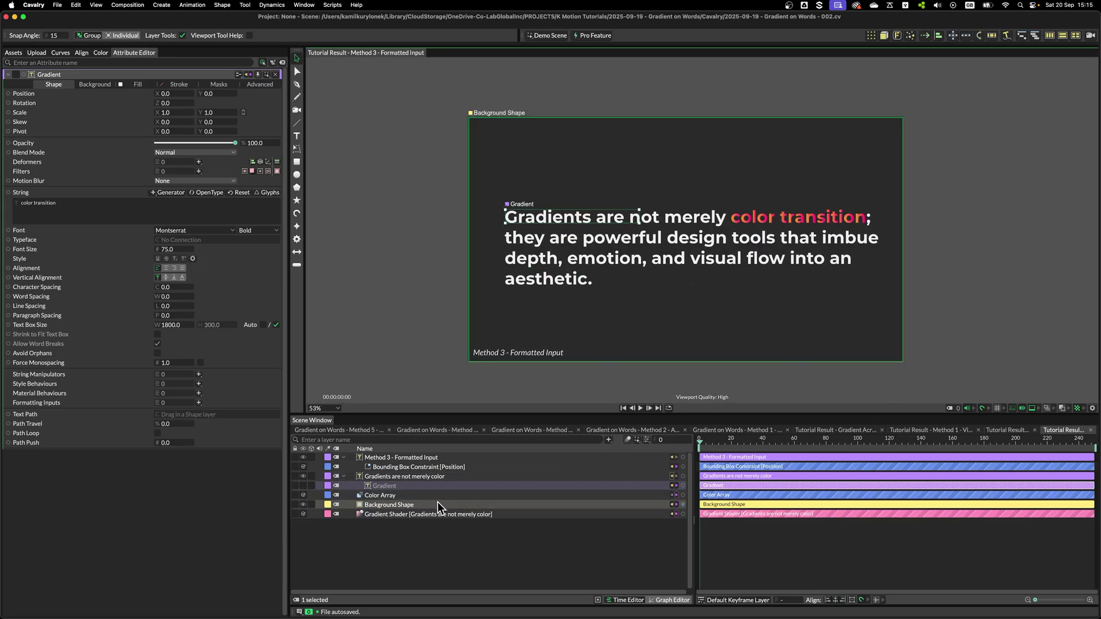
- Tick Screen Space on the Gradient Shader and pull its orange and pink ends inward over 'color transition'
{"action": "left_click", "coordinate": [376, 514]}
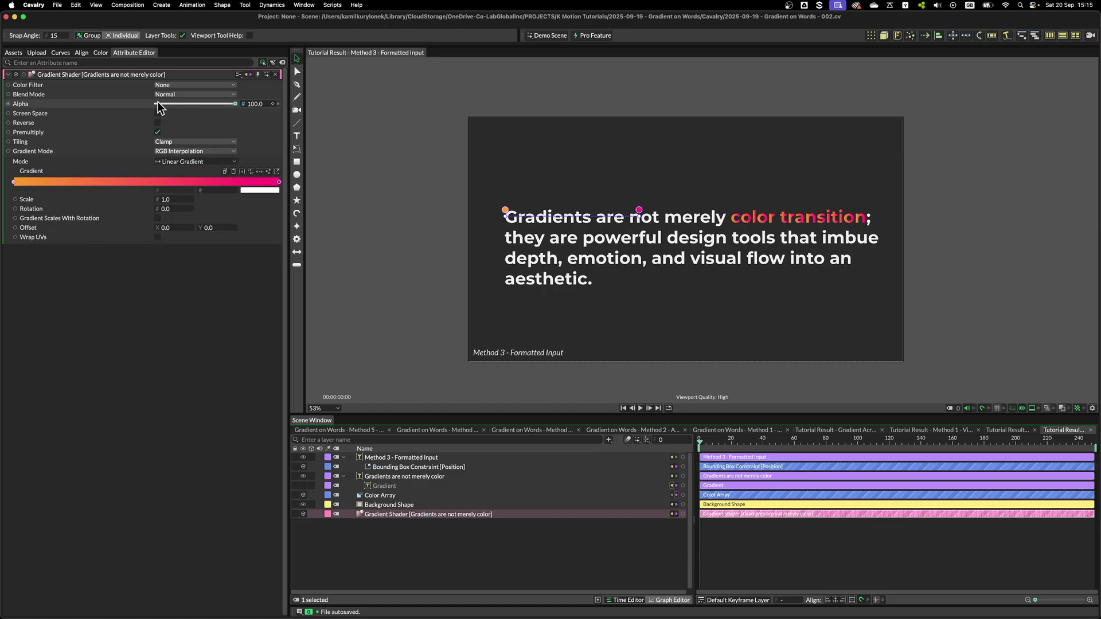
{"action": "left_click", "coordinate": [158, 113]}
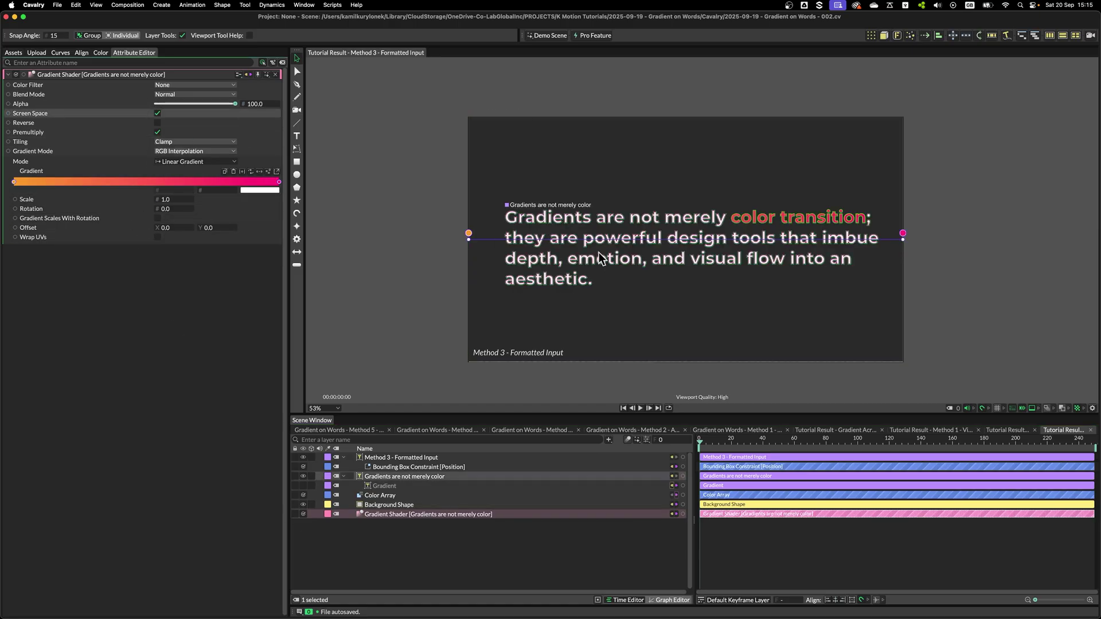
{"action": "left_click_drag", "start_coordinate": [468, 234], "coordinate": [723, 238]}
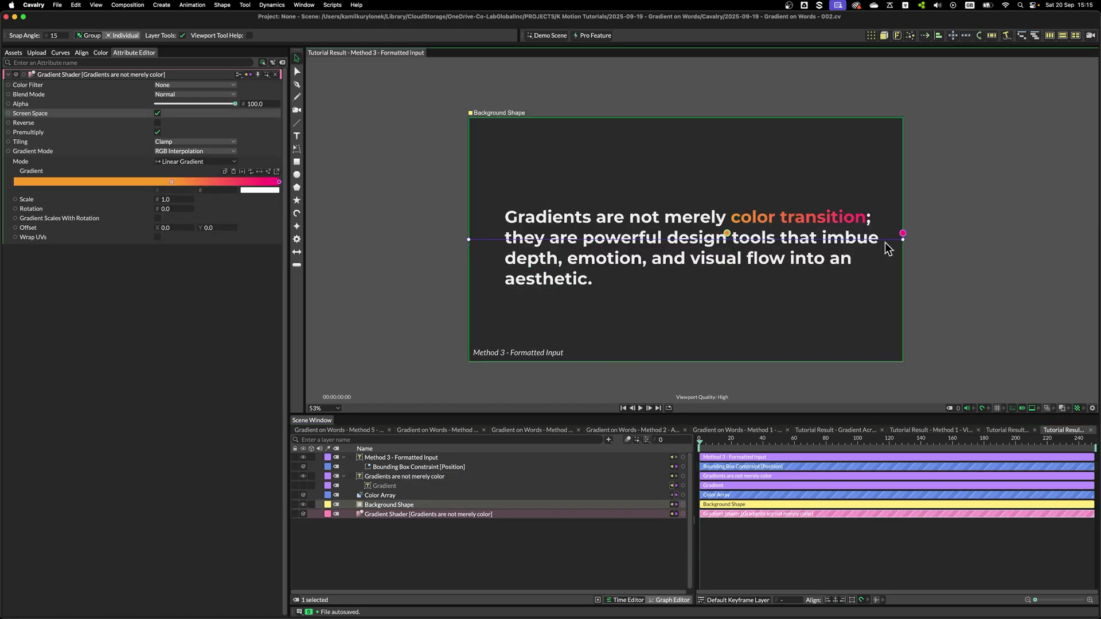
{"action": "left_click_drag", "start_coordinate": [905, 238], "coordinate": [848, 236]}
{"action": "scroll", "coordinate": [911, 211], "scroll_direction": "up", "scroll_amount": 5}
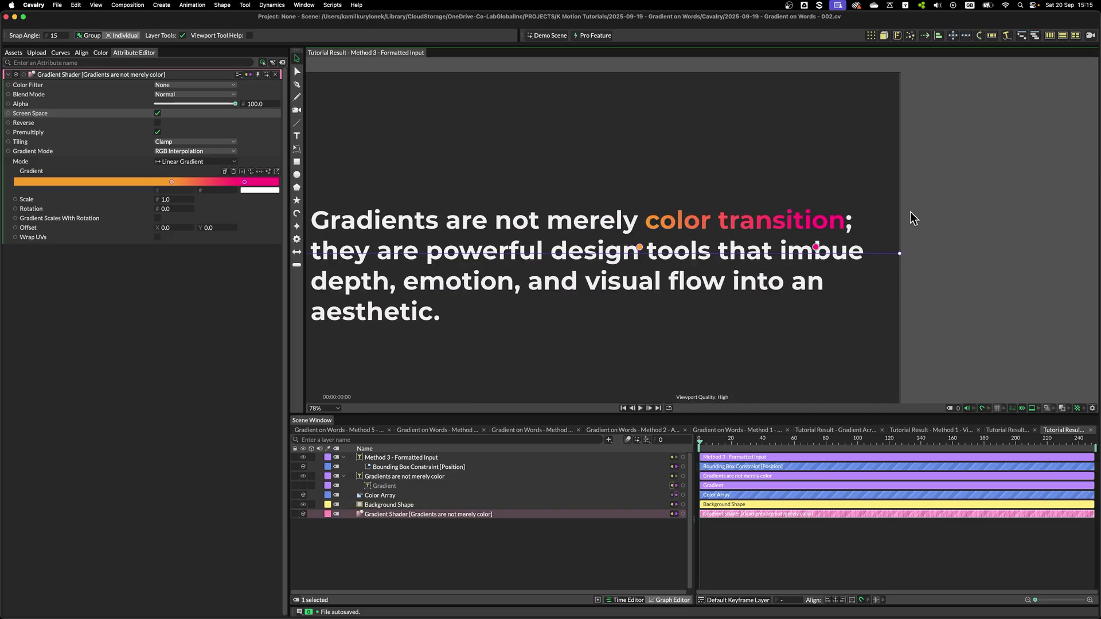
{"action": "left_click_drag", "start_coordinate": [476, 278], "coordinate": [537, 278]}
- Set the 'color transition' phrase to Montserrat ExtraLight Italic
{"action": "key", "text": "Escape"}
{"action": "key", "text": "f"}
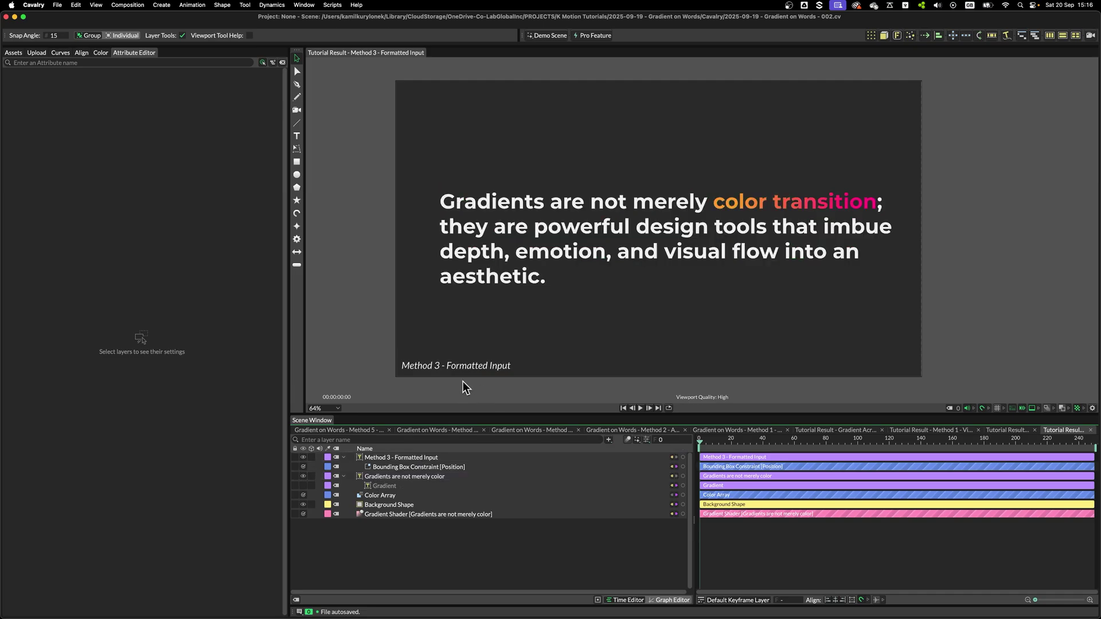
{"action": "left_click", "coordinate": [388, 484]}
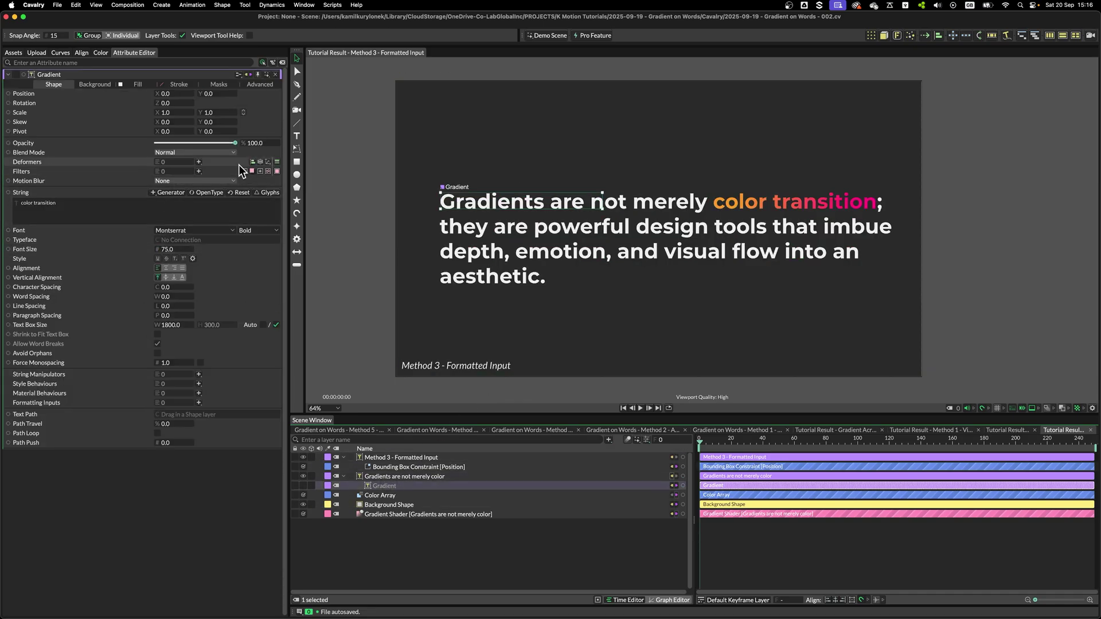
{"action": "left_click", "coordinate": [276, 231]}
{"action": "scroll", "coordinate": [261, 275], "scroll_direction": "down", "scroll_amount": 3}
{"action": "left_click", "coordinate": [261, 275]}
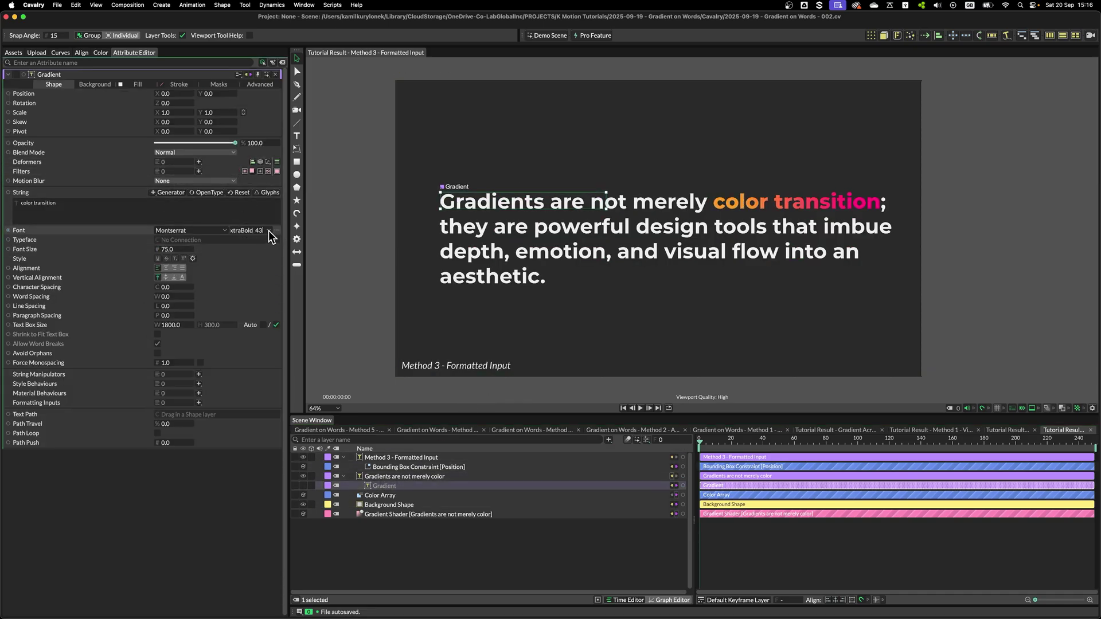
{"action": "left_click", "coordinate": [268, 230]}
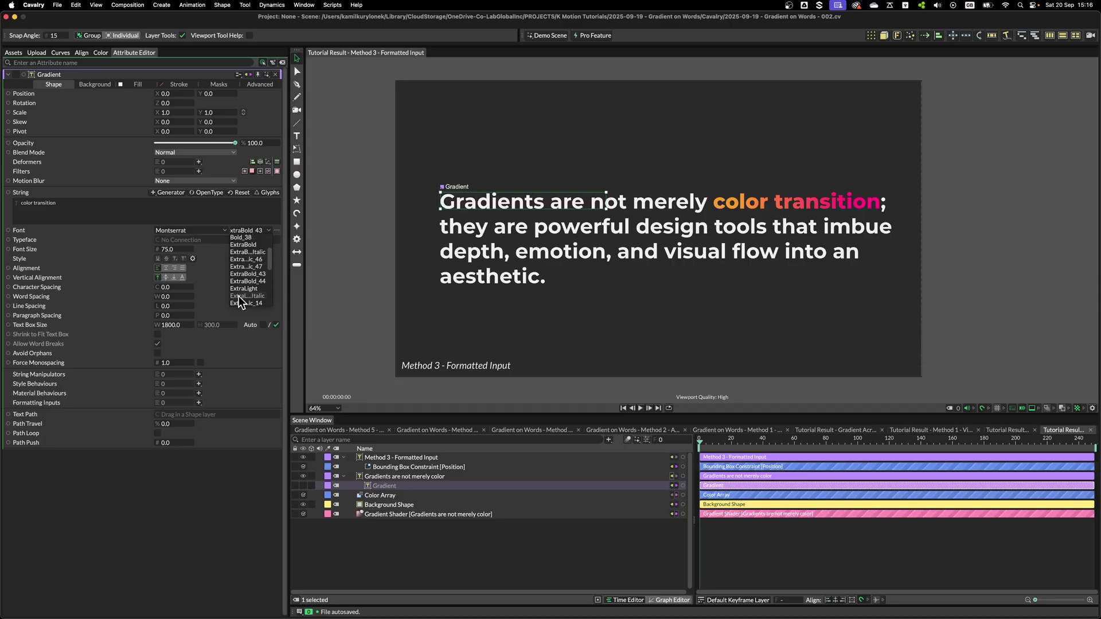
{"action": "left_click", "coordinate": [240, 297]}
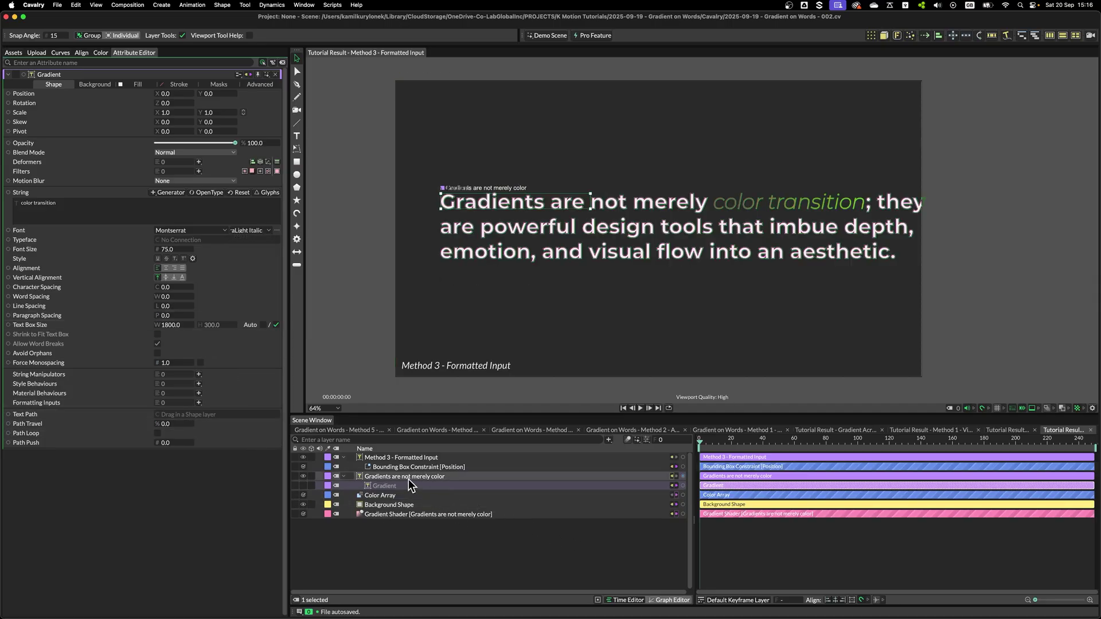
- Narrow the paragraph's Text Box Size width to 1751
{"action": "left_click", "coordinate": [430, 528]}
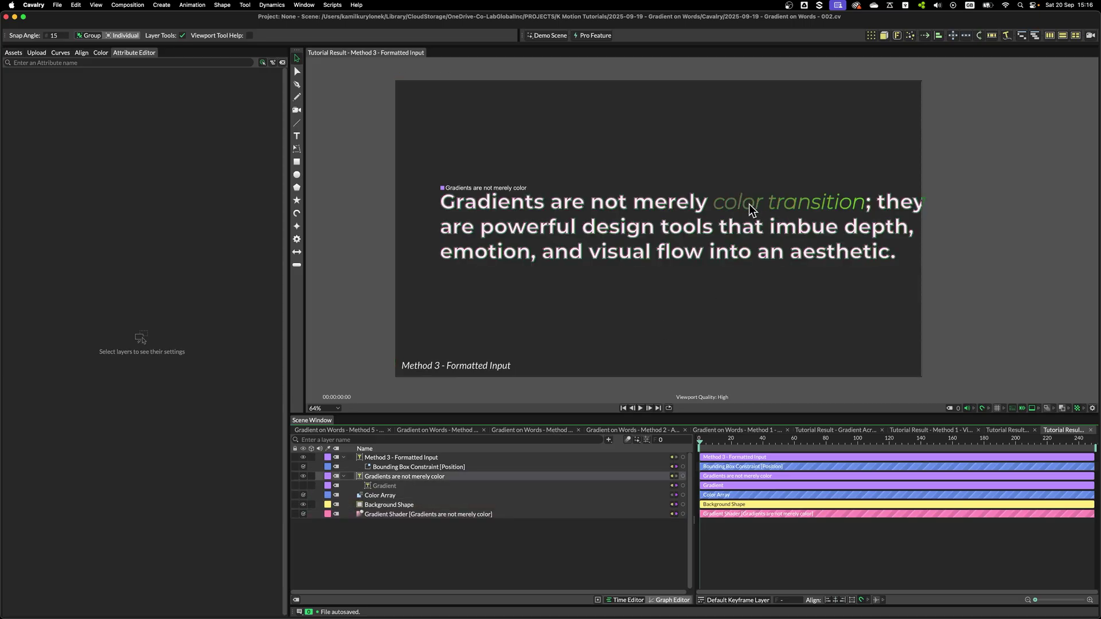
{"action": "left_click", "coordinate": [411, 478]}
{"action": "left_click_drag", "start_coordinate": [172, 326], "coordinate": [145, 325]}
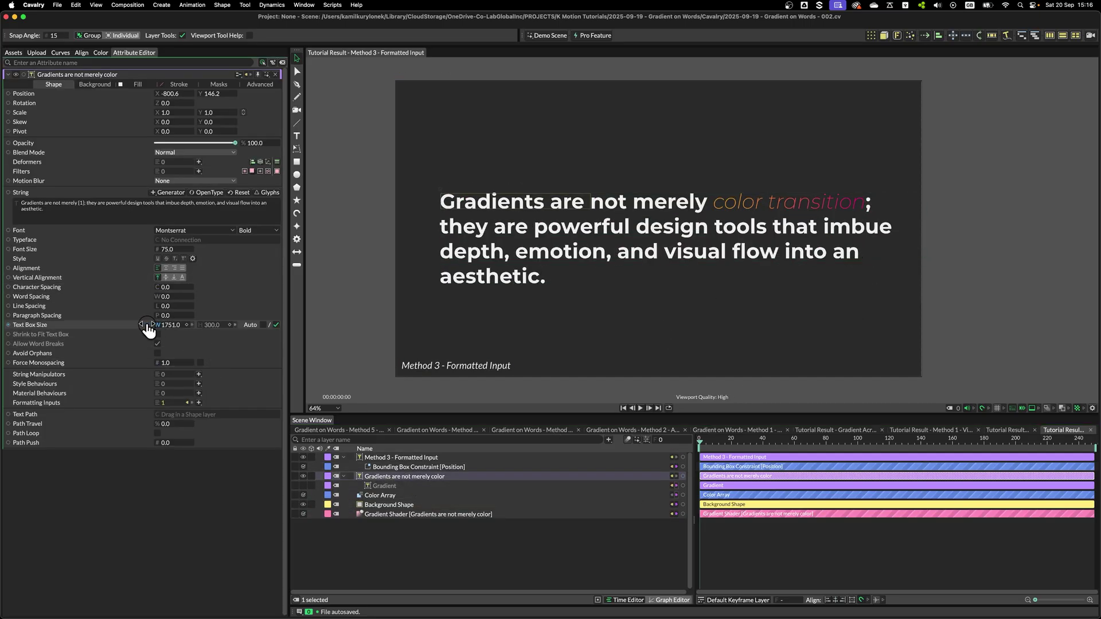
- Add an Apply Text Material behaviour to the paragraph in the 'Method 4 - Index to Color' composition
{"action": "left_click", "coordinate": [1054, 226]}
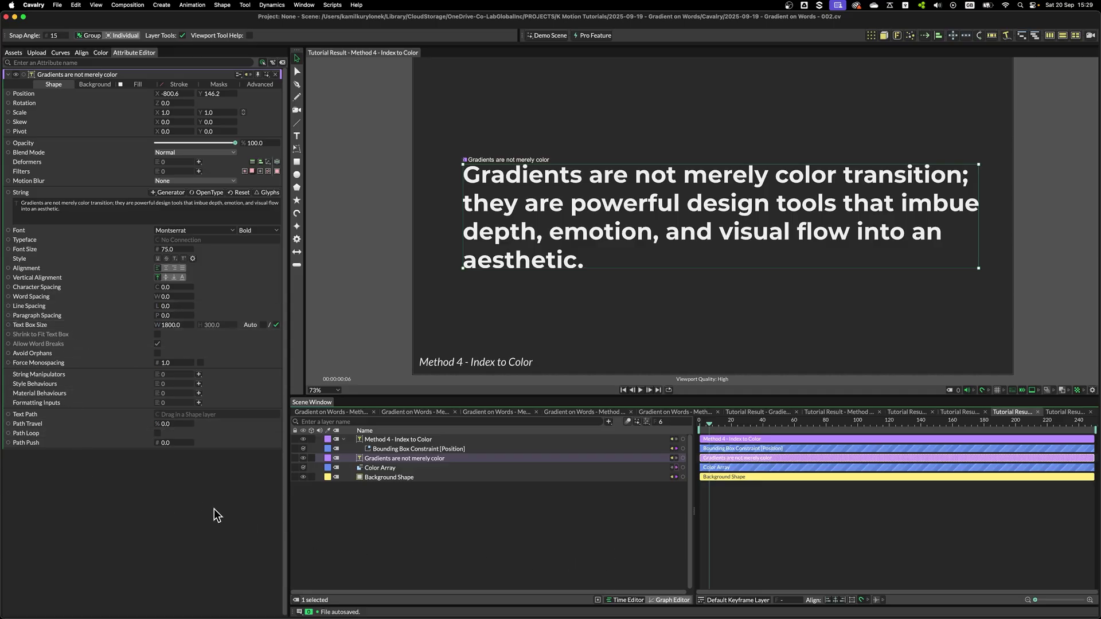
{"action": "left_click", "coordinate": [198, 394]}
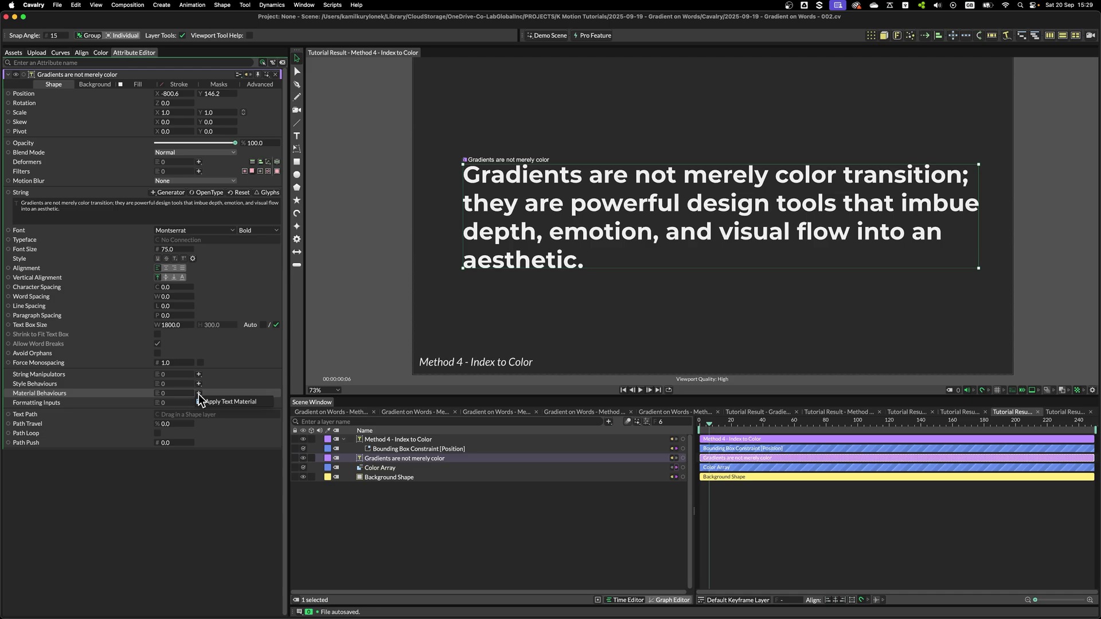
{"action": "left_click", "coordinate": [216, 400]}
{"action": "left_click_drag", "start_coordinate": [427, 458], "coordinate": [421, 468]}
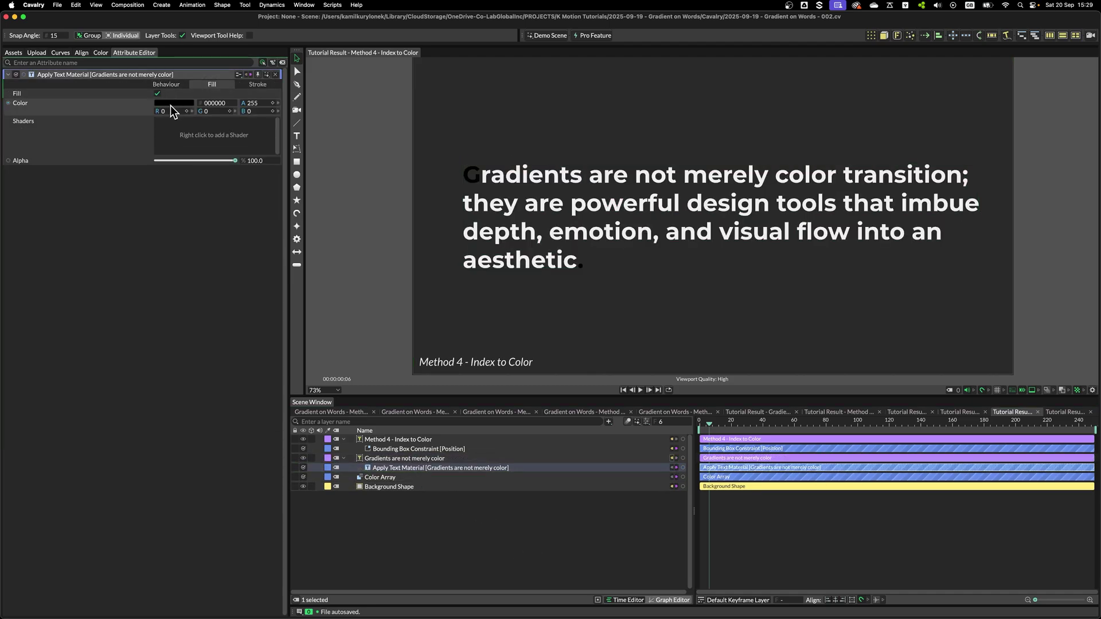
- Set the text material's fill colour to pure red (255, 0, 0)
{"action": "left_click", "coordinate": [170, 104]}
{"action": "left_click_drag", "start_coordinate": [189, 191], "coordinate": [194, 151]}
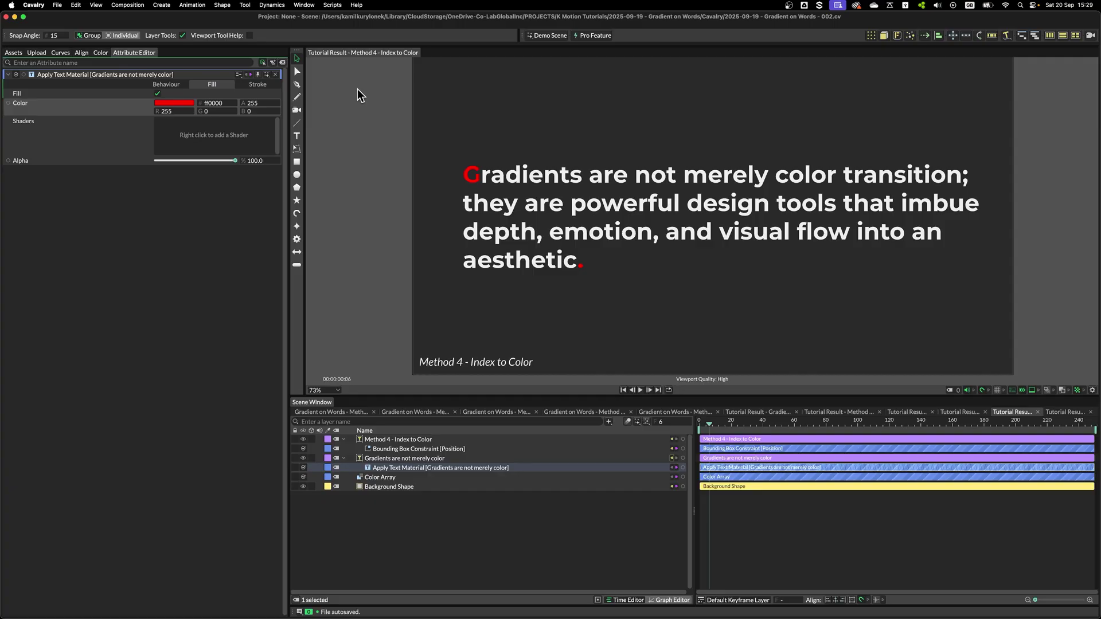
{"action": "left_click", "coordinate": [166, 84]}
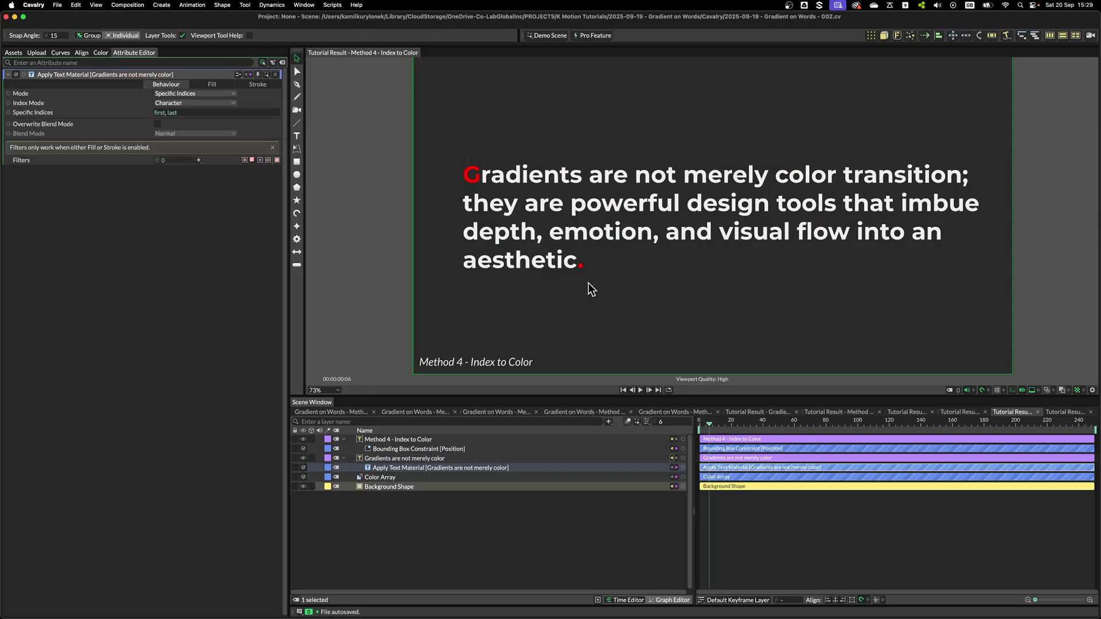
- Try 4:7 in Specific Indices, then clear the range so no characters are coloured
{"action": "scroll", "coordinate": [508, 190], "scroll_direction": "up", "scroll_amount": 5}
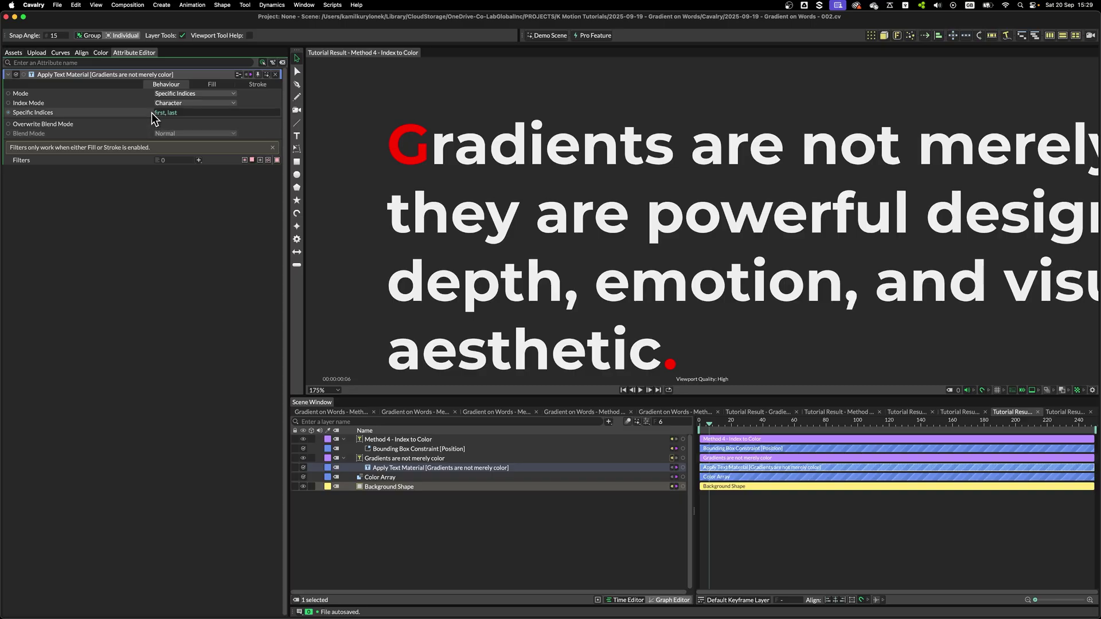
{"action": "scroll", "coordinate": [459, 286], "scroll_direction": "down", "scroll_amount": 4}
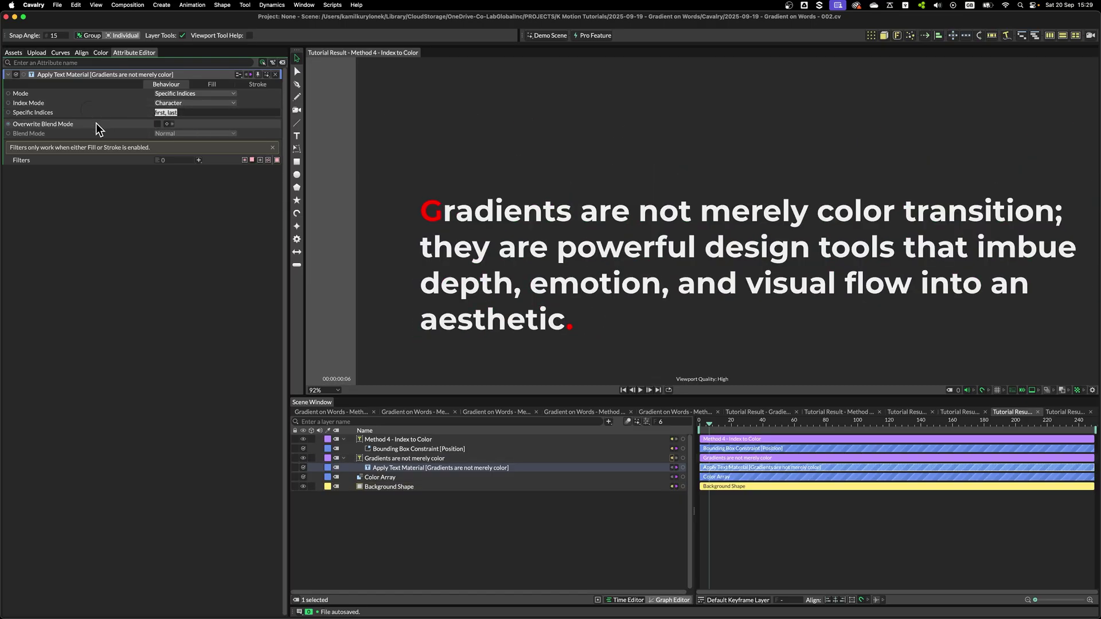
{"action": "left_click", "coordinate": [172, 112]}
{"action": "key", "text": "BackSpace"}
{"action": "type", "text": "4:"}
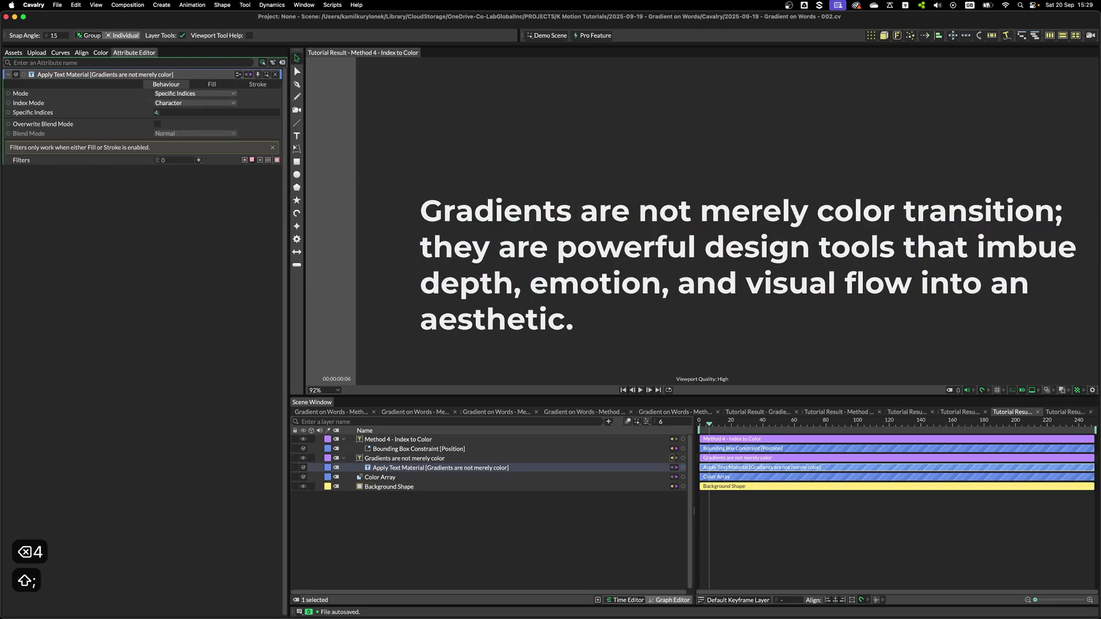
{"action": "type", "text": "7"}
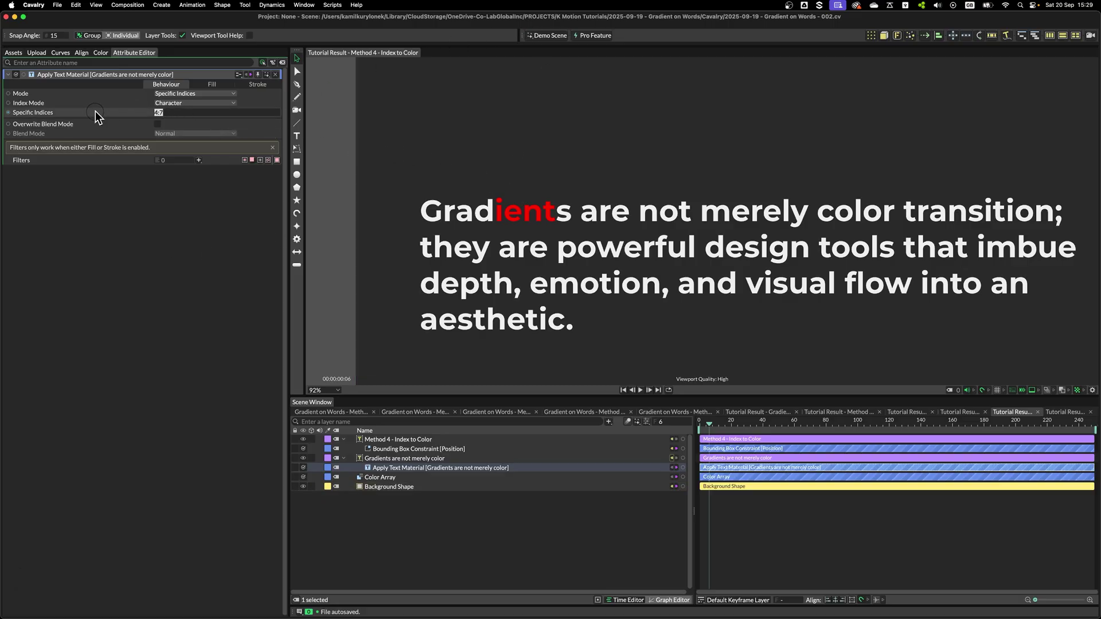
{"action": "key", "text": "BackSpace"}
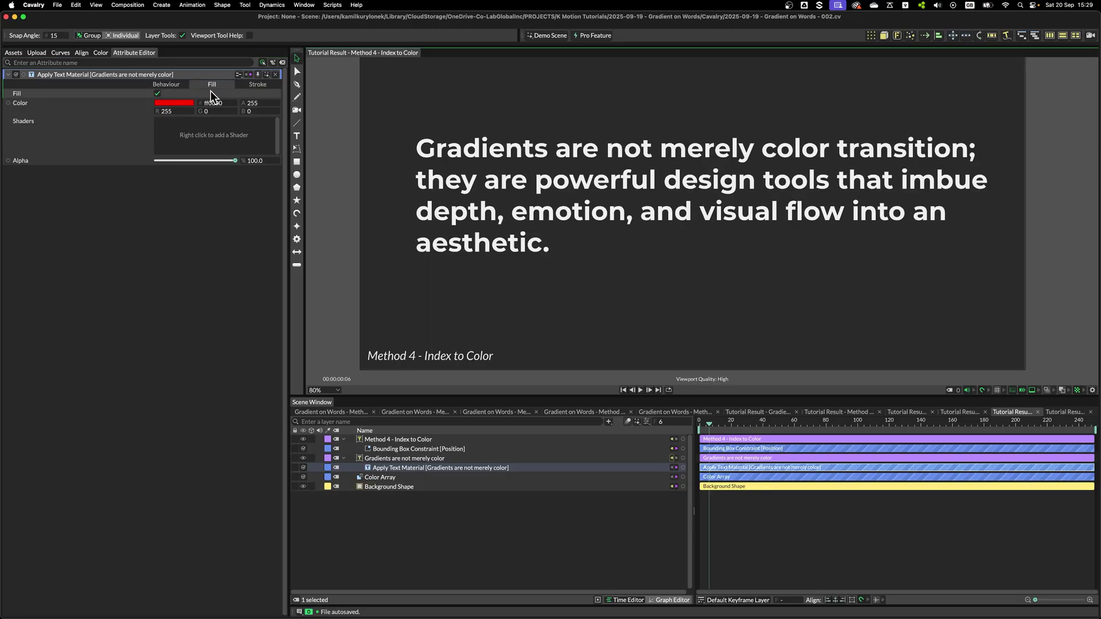
- Drive the text material's Fill Color with an Index To Color utility
{"action": "right_click", "coordinate": [122, 102]}
{"action": "mouse_move", "coordinate": [164, 217]}
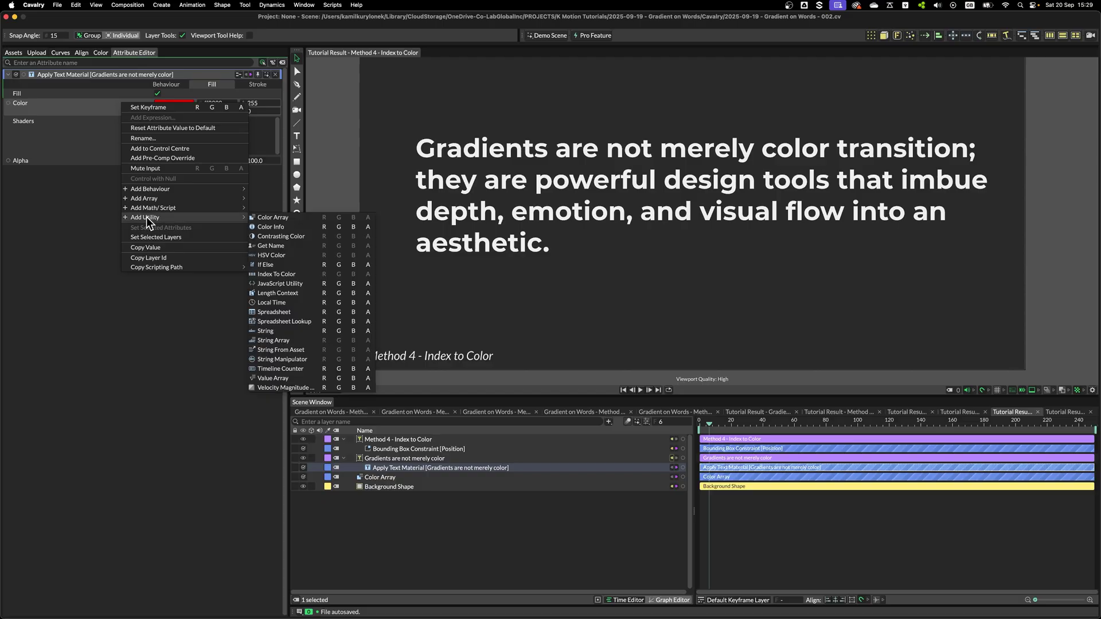
{"action": "left_click", "coordinate": [273, 277]}
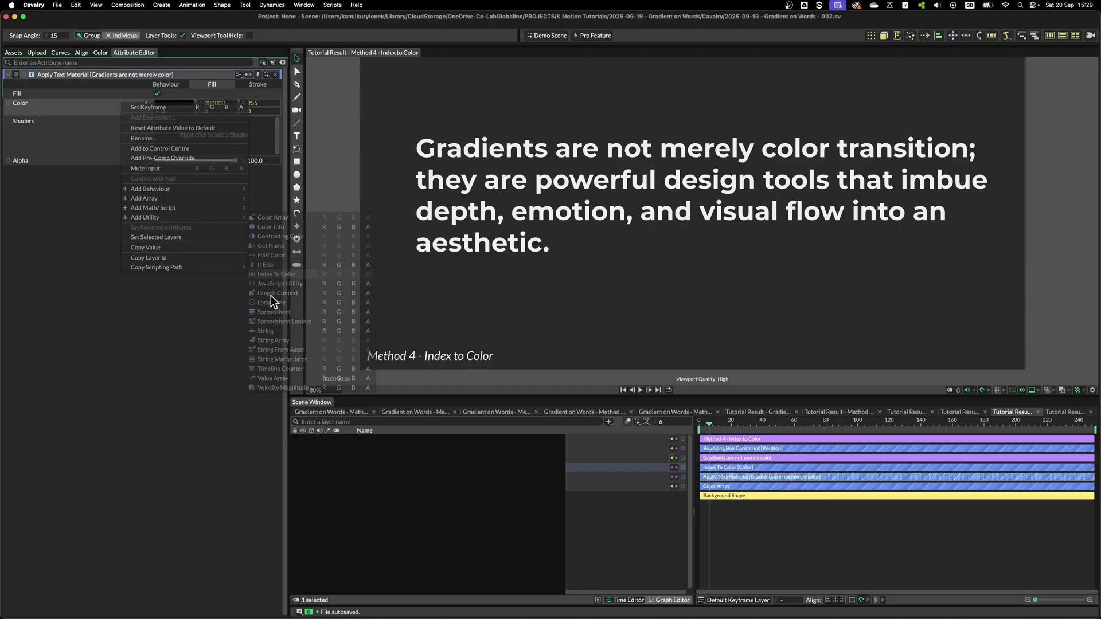
{"action": "left_click_drag", "start_coordinate": [398, 467], "coordinate": [398, 480]}
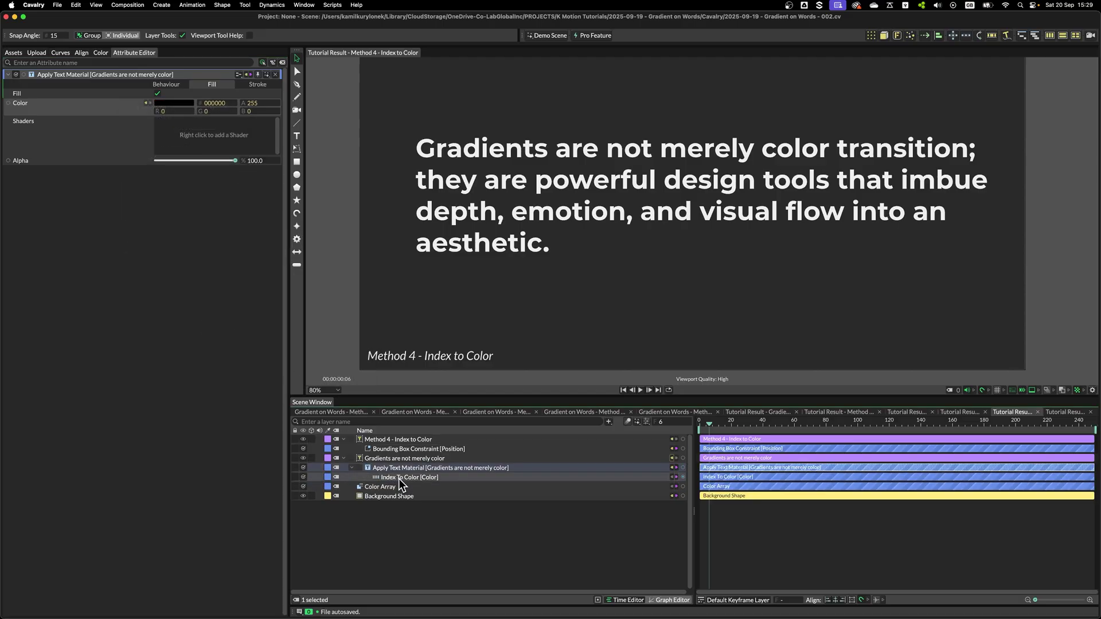
{"action": "left_click", "coordinate": [398, 480]}
{"action": "left_click", "coordinate": [387, 488]}
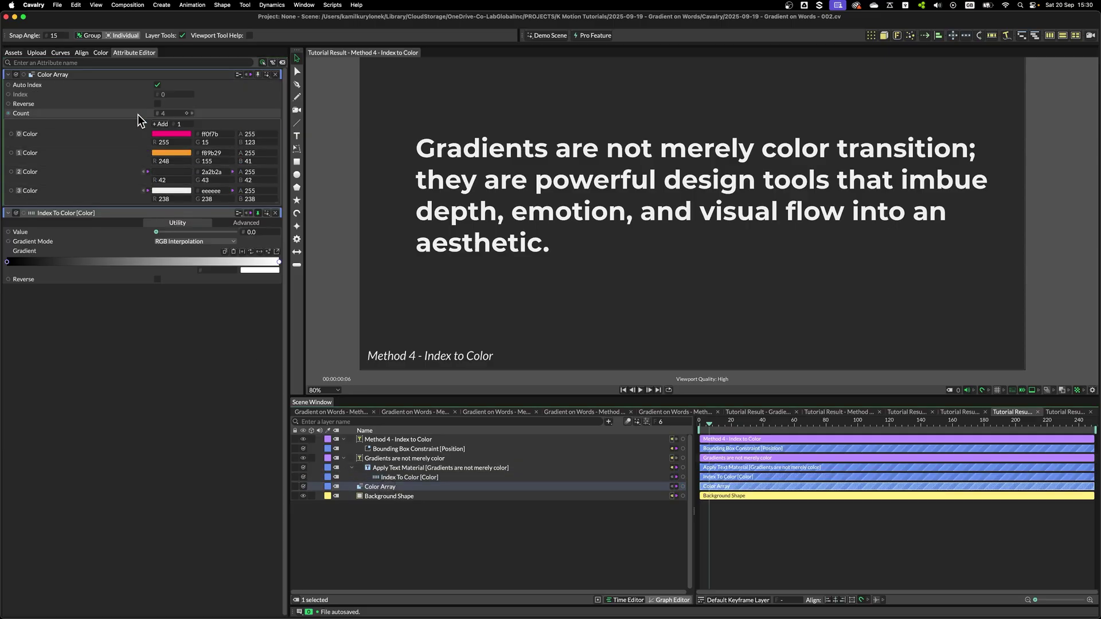
- Link the gradient's left stop to the orange Color Array colour and right stop to pink
{"action": "left_click", "coordinate": [7, 262]}
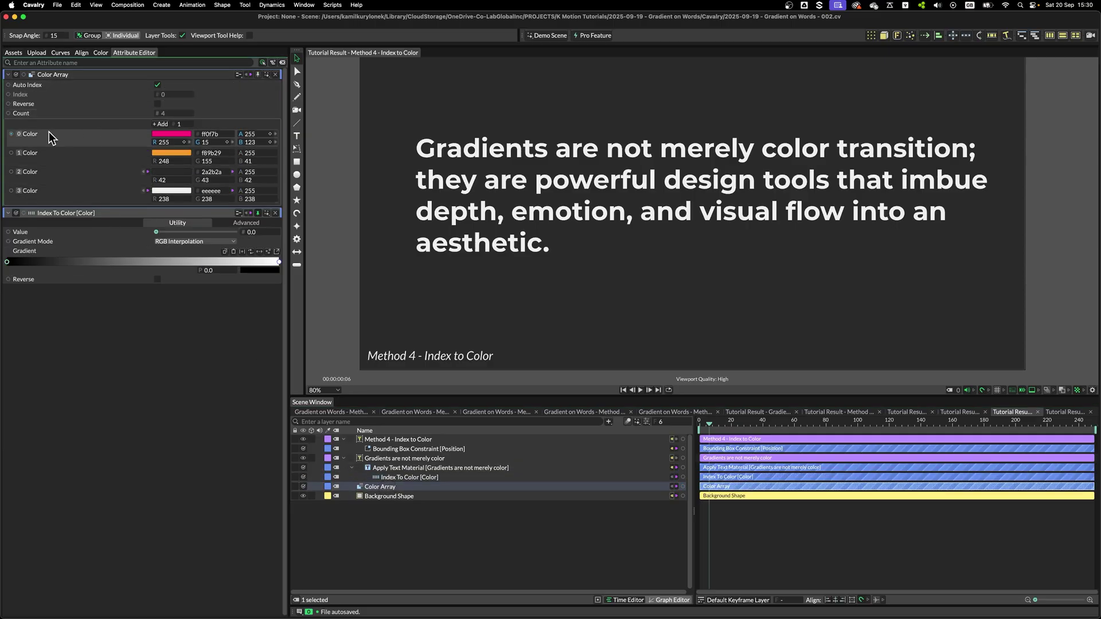
{"action": "left_click_drag", "start_coordinate": [11, 152], "coordinate": [255, 271]}
{"action": "left_click", "coordinate": [278, 262]}
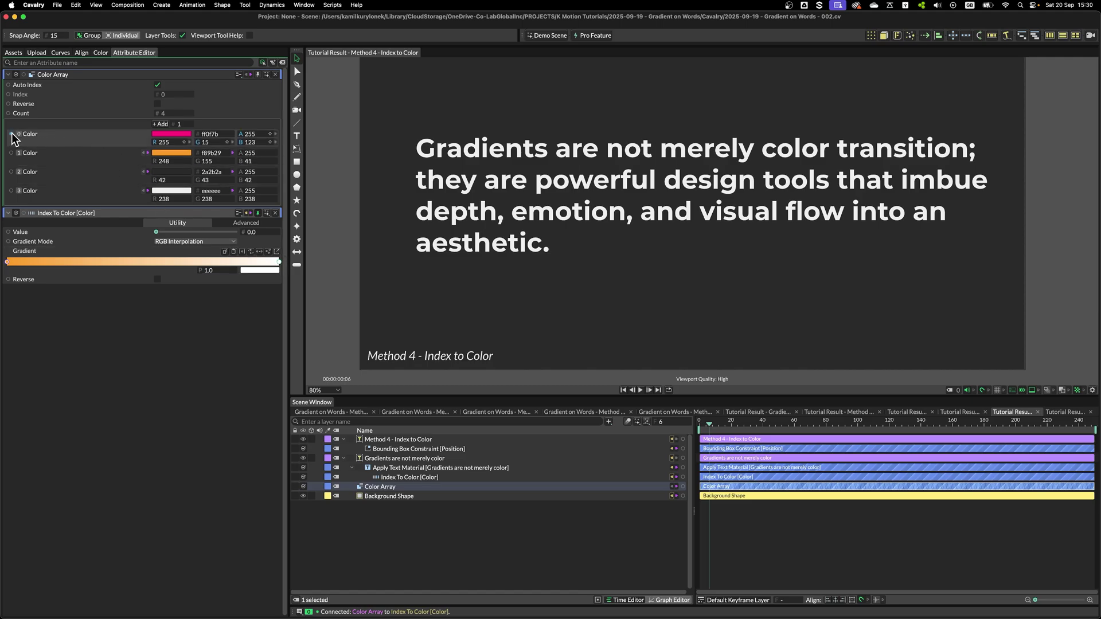
{"action": "left_click_drag", "start_coordinate": [11, 133], "coordinate": [260, 270]}
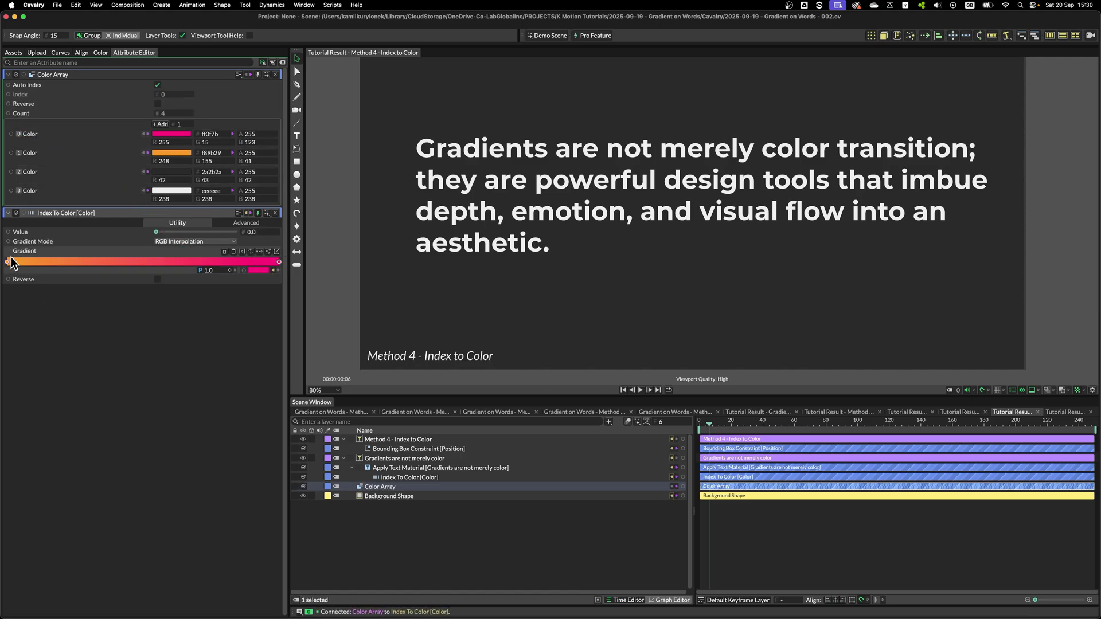
{"action": "left_click", "coordinate": [275, 74]}
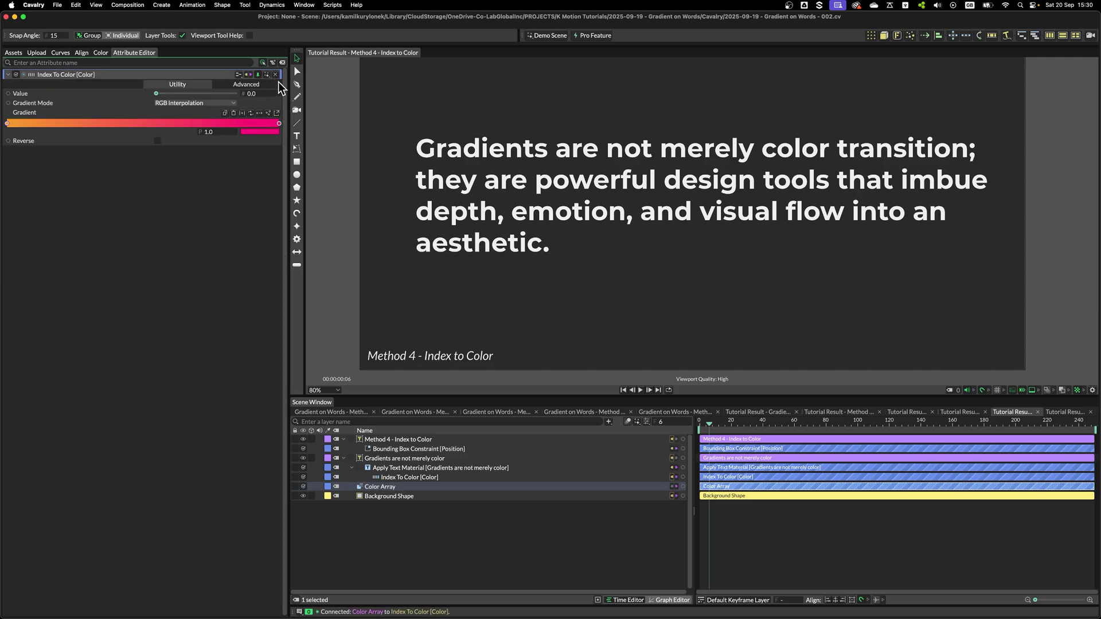
- Set the text material's Specific Indices to 11:20 so 're not mer' takes the gradient
{"action": "left_click", "coordinate": [276, 75]}
{"action": "left_click", "coordinate": [400, 468]}
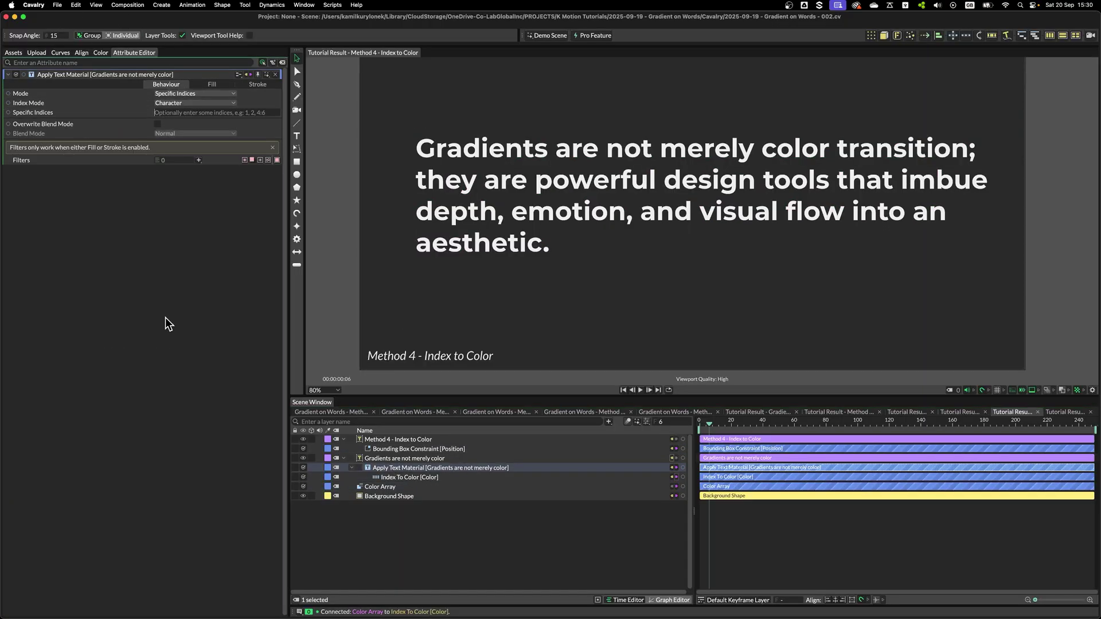
{"action": "type", "text": "11"}
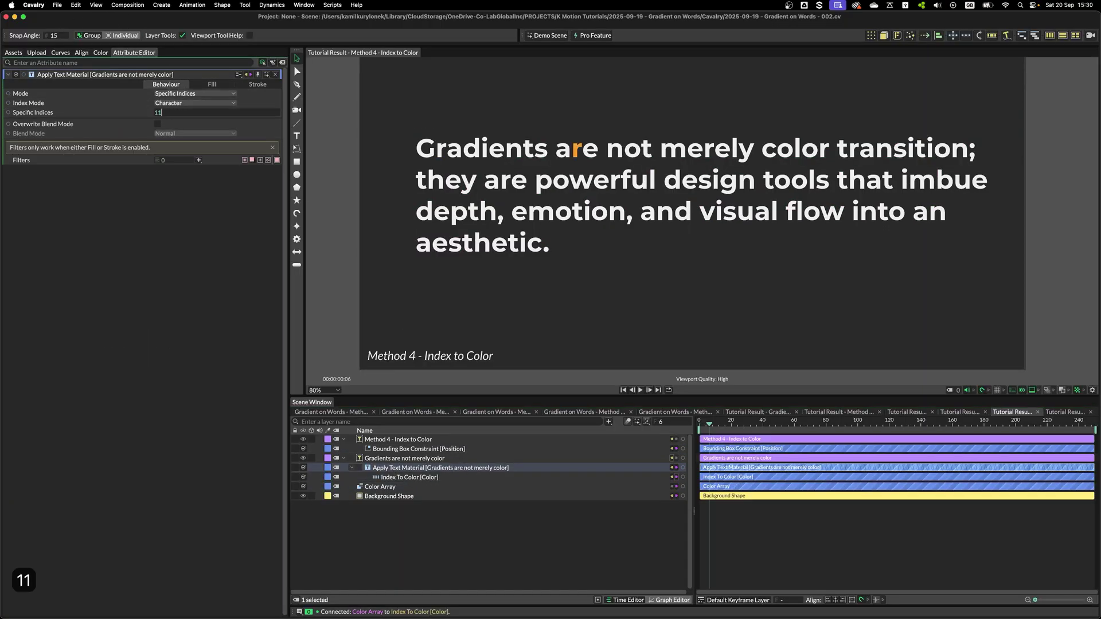
{"action": "type", "text": ":15"}
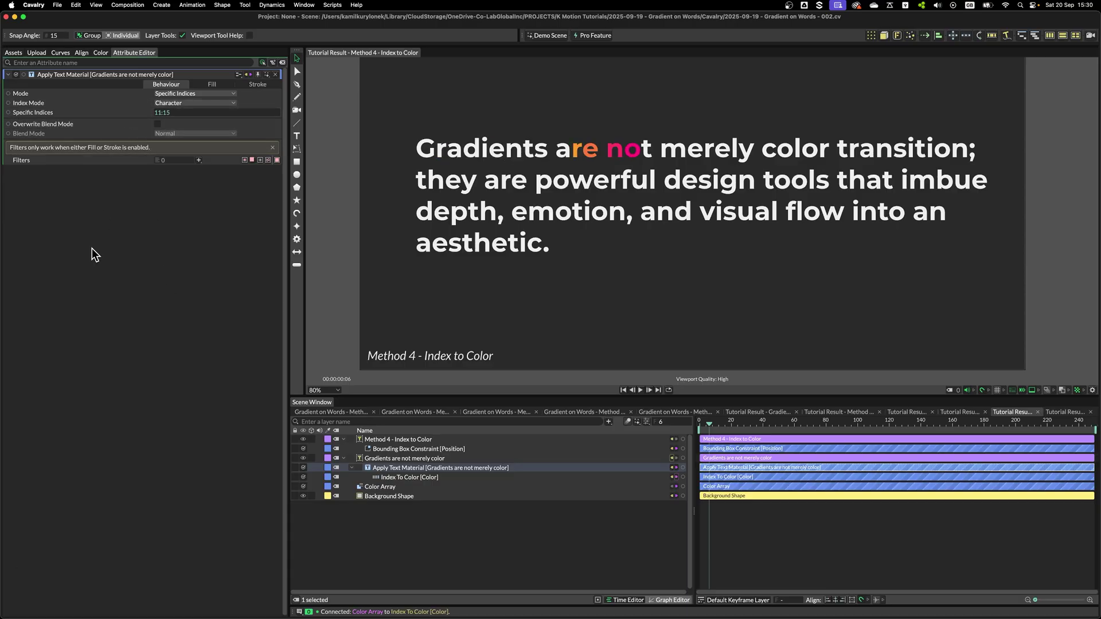
{"action": "left_click", "coordinate": [205, 112]}
{"action": "key", "text": "BackSpace"}
{"action": "key", "text": "BackSpace"}
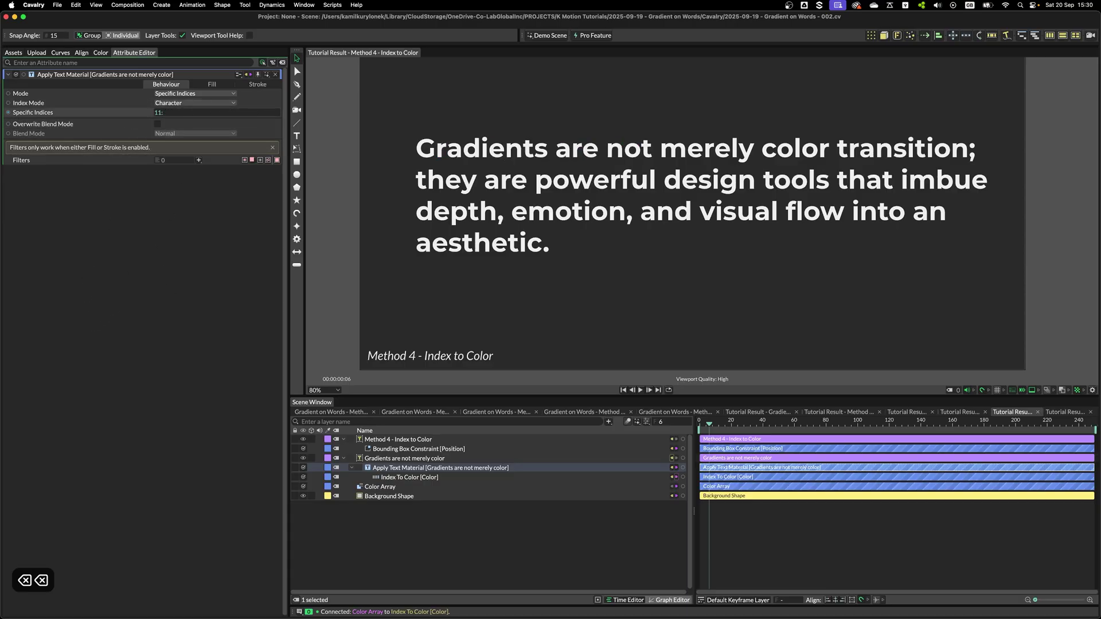
{"action": "type", "text": "20"}
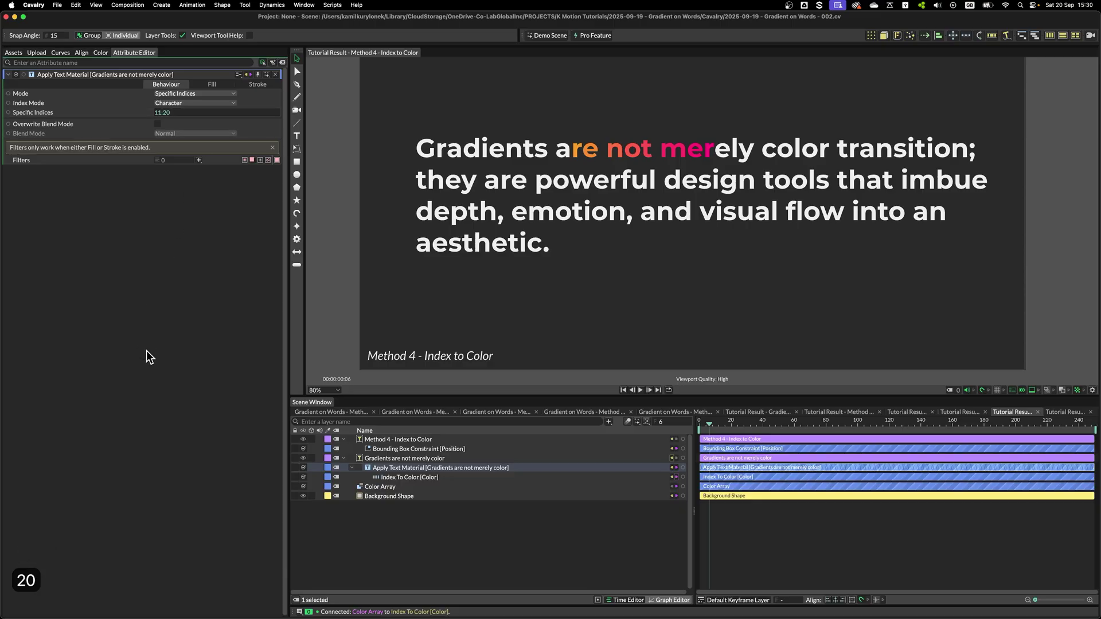
{"action": "left_click", "coordinate": [379, 478]}
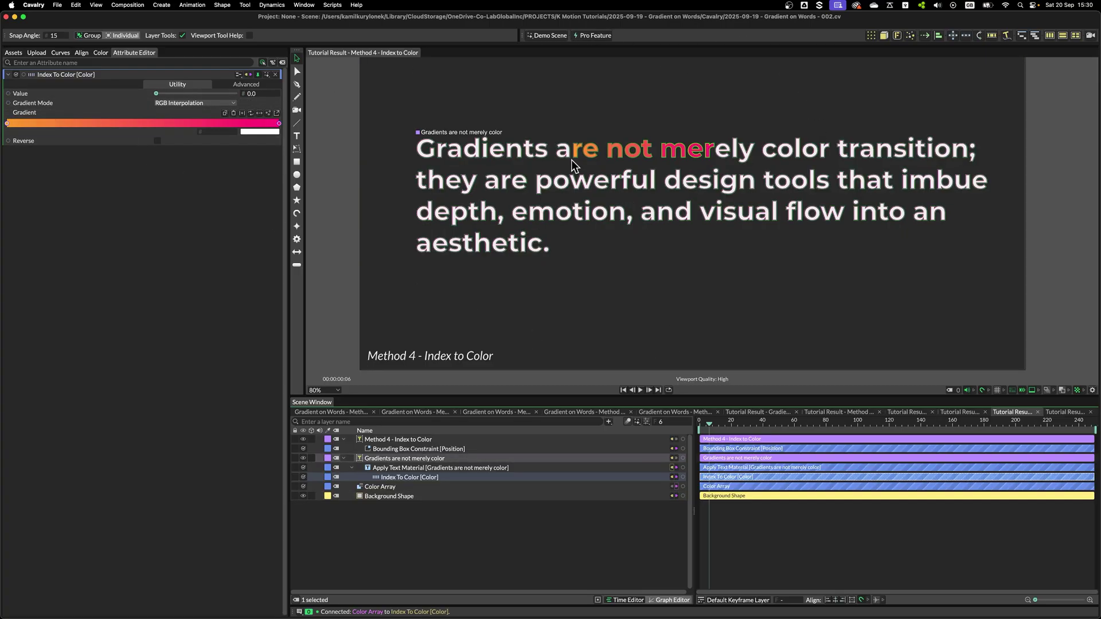
{"action": "scroll", "coordinate": [755, 97], "scroll_direction": "up", "scroll_amount": 5}
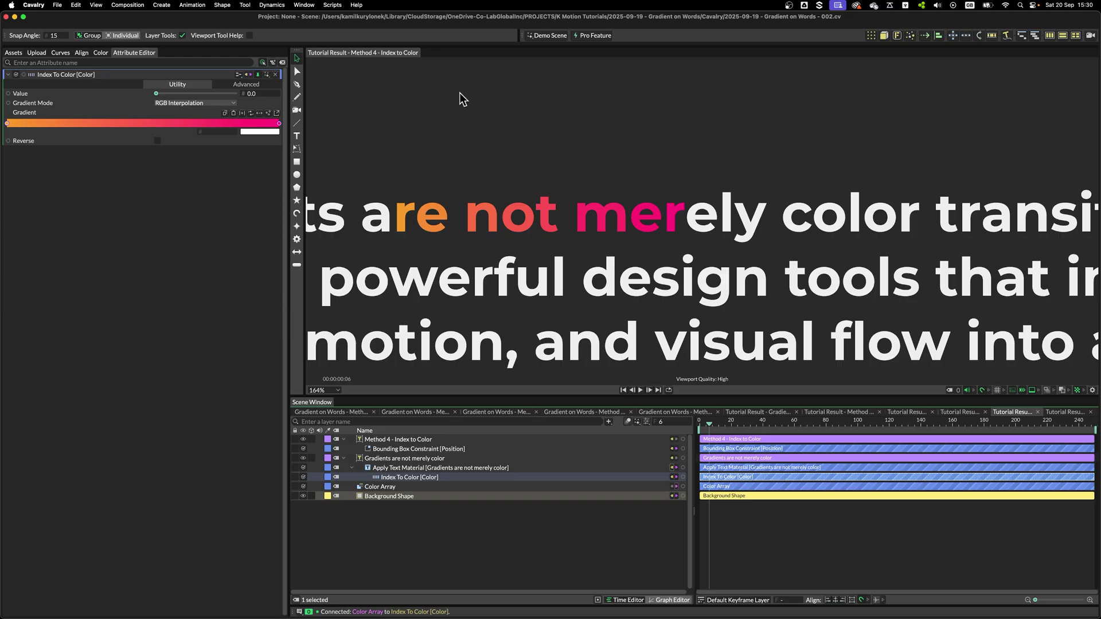
{"action": "scroll", "coordinate": [411, 116], "scroll_direction": "up", "scroll_amount": 2}
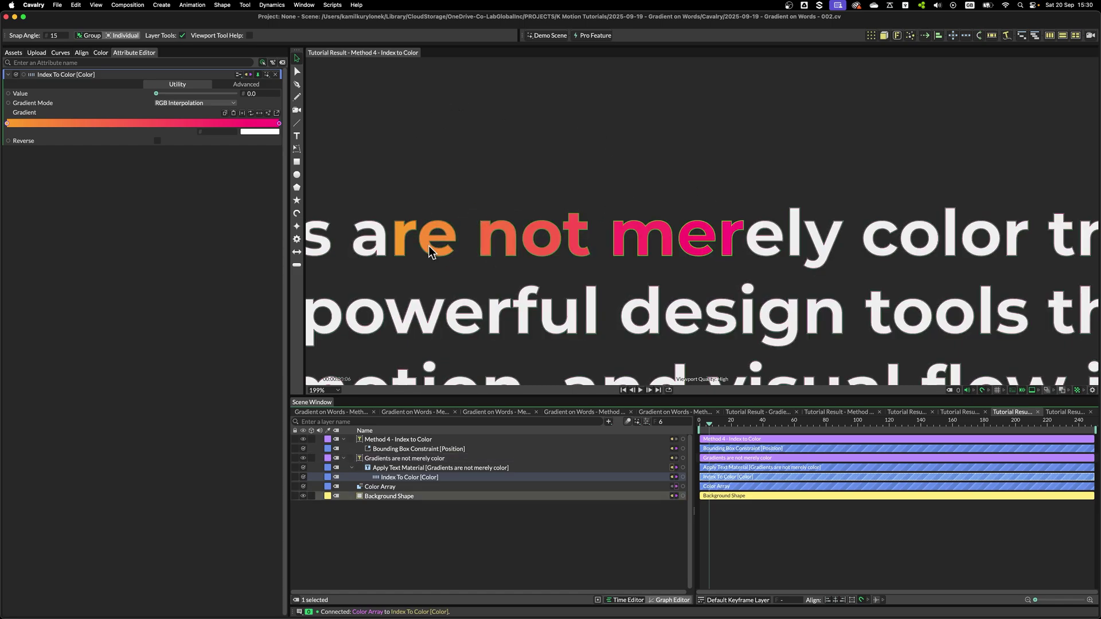
{"action": "left_click", "coordinate": [920, 412]}
{"action": "scroll", "coordinate": [754, 287], "scroll_direction": "up", "scroll_amount": 3}
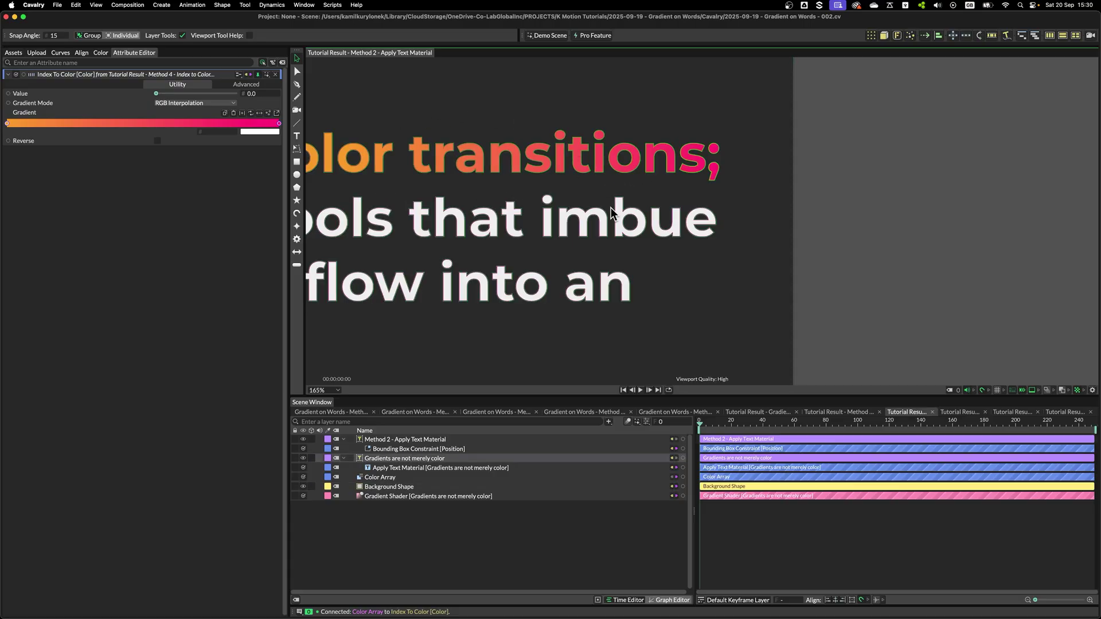
{"action": "left_click", "coordinate": [1012, 412]}
{"action": "scroll", "coordinate": [644, 143], "scroll_direction": "up", "scroll_amount": 4}
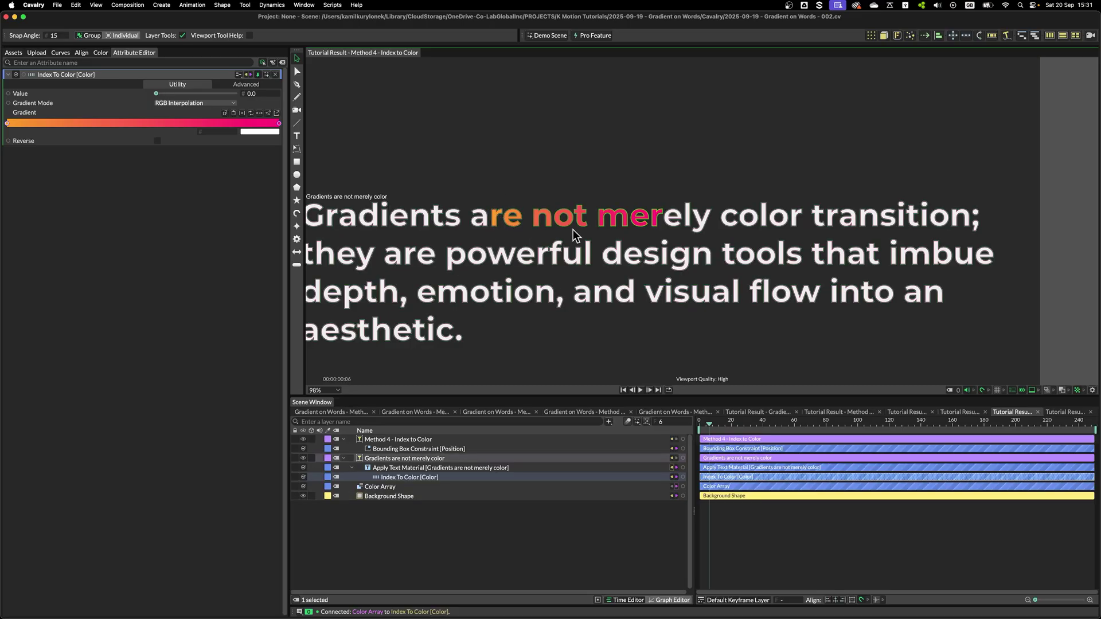
- Extend the text material's character range to 11:30 in Specific Indices
{"action": "left_click", "coordinate": [413, 468]}
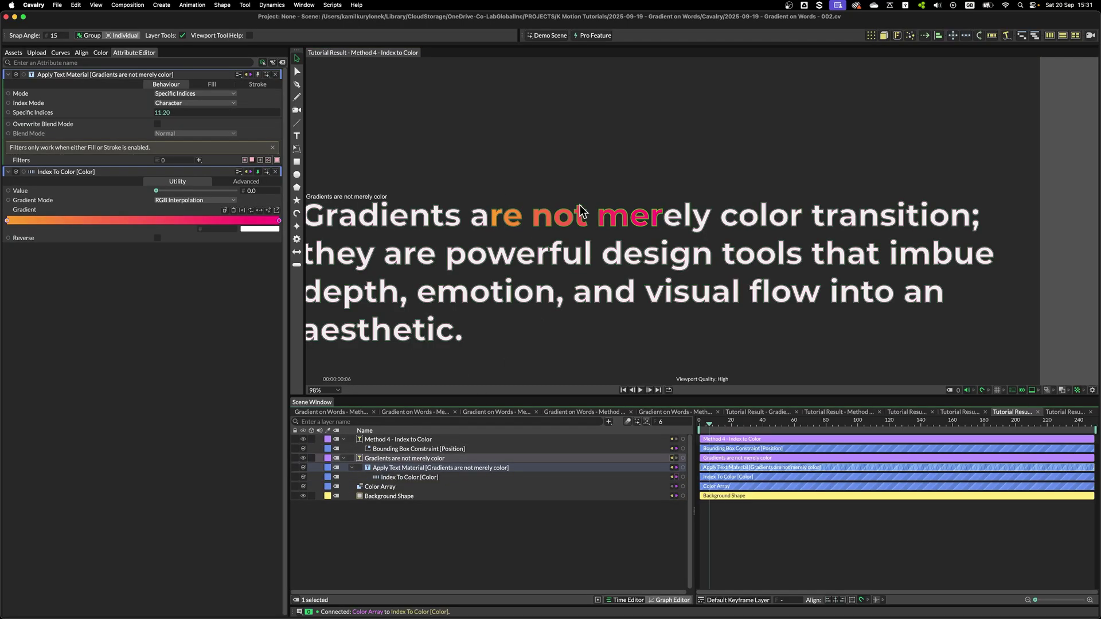
{"action": "left_click", "coordinate": [197, 112]}
{"action": "key", "text": "BackSpace"}
{"action": "key", "text": "BackSpace"}
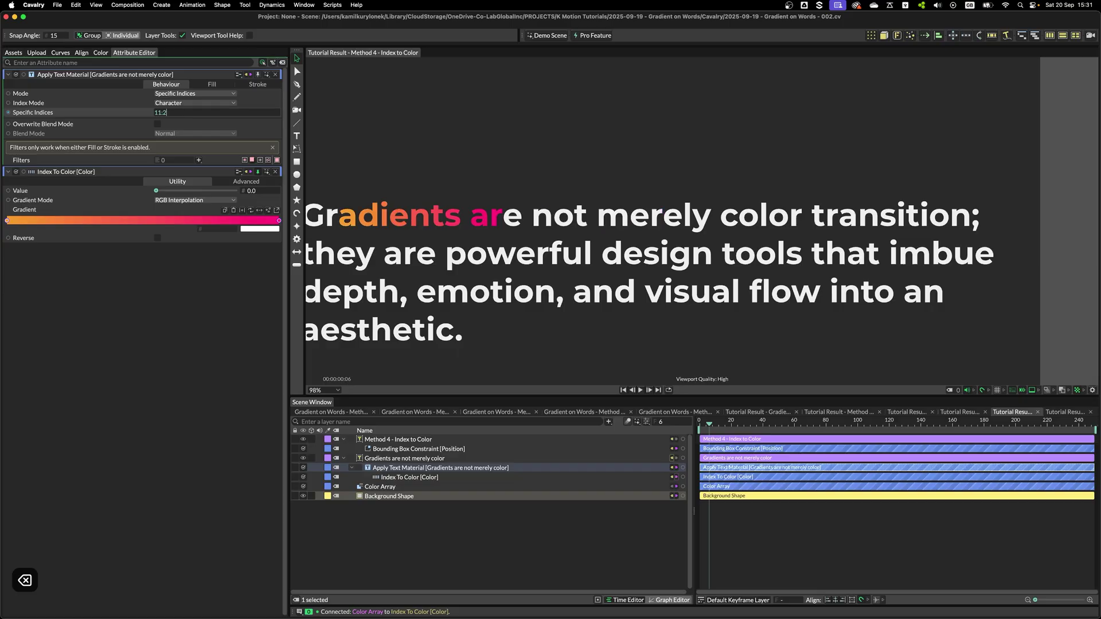
{"action": "type", "text": "30"}
{"action": "scroll", "coordinate": [453, 92], "scroll_direction": "down", "scroll_amount": 2}
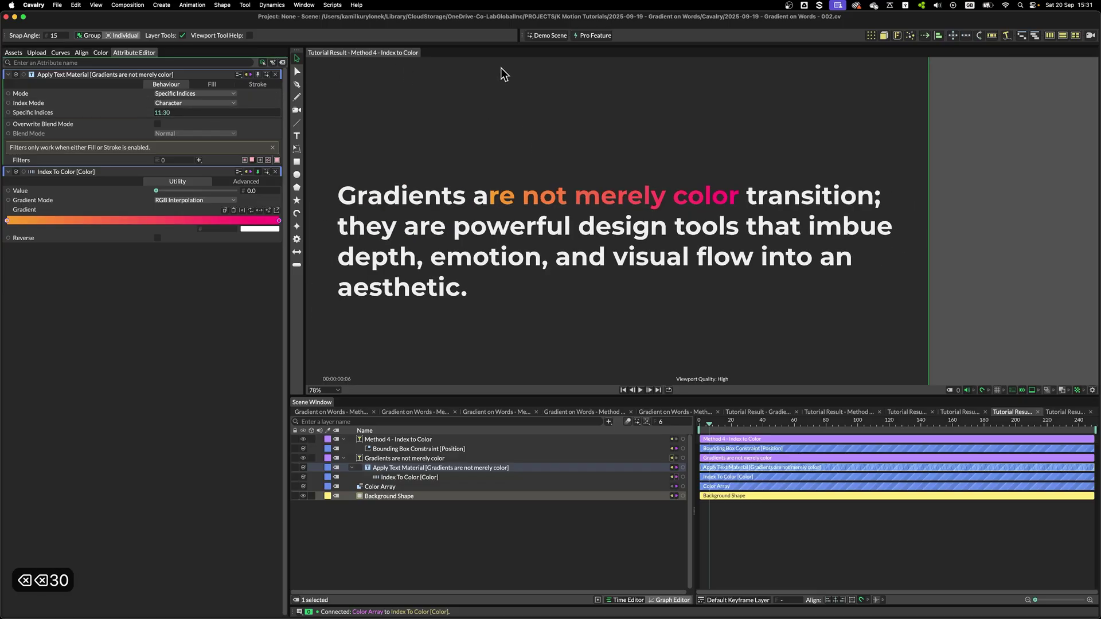
{"action": "left_click", "coordinate": [275, 171]}
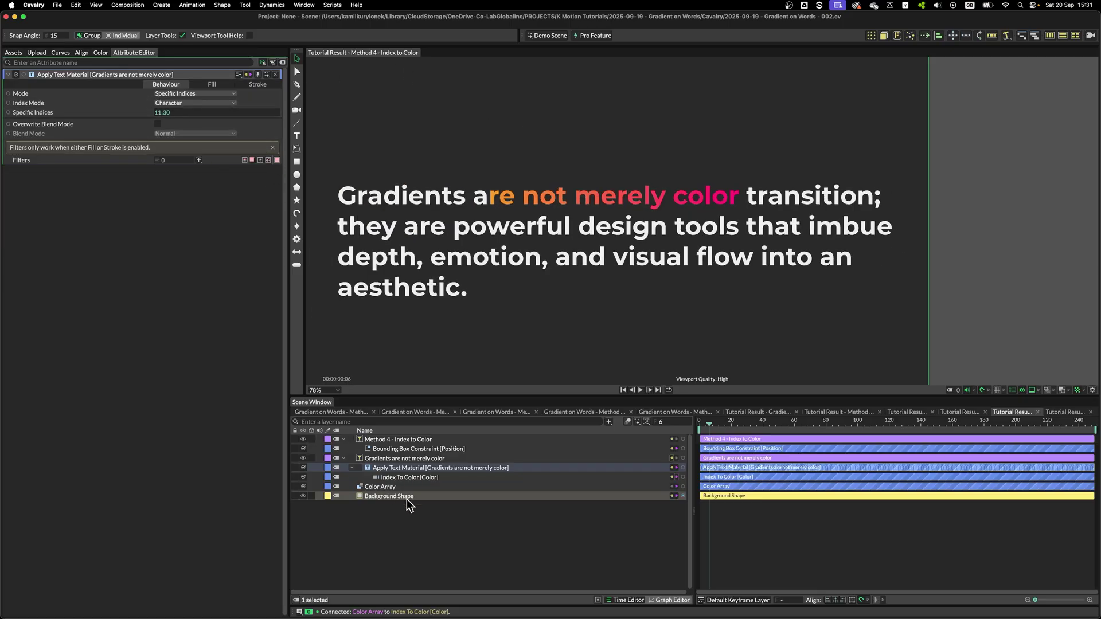
- Try 22:30, clear Specific Indices, and bring up its Add Utility options
{"action": "left_click", "coordinate": [179, 112]}
{"action": "key", "text": "BackSpace"}
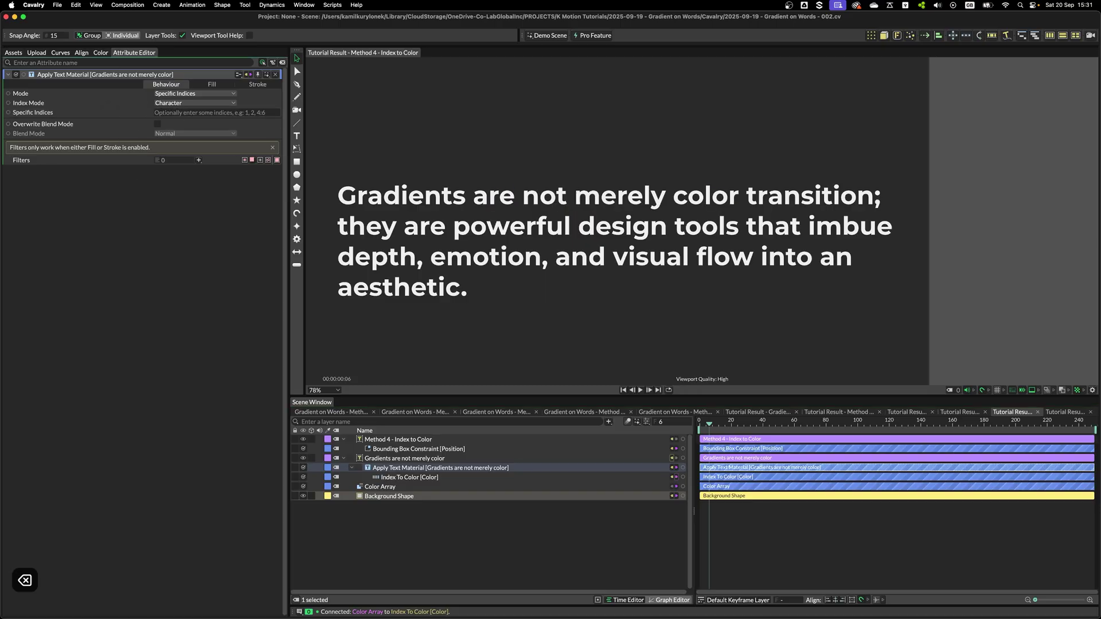
{"action": "type", "text": "22:30"}
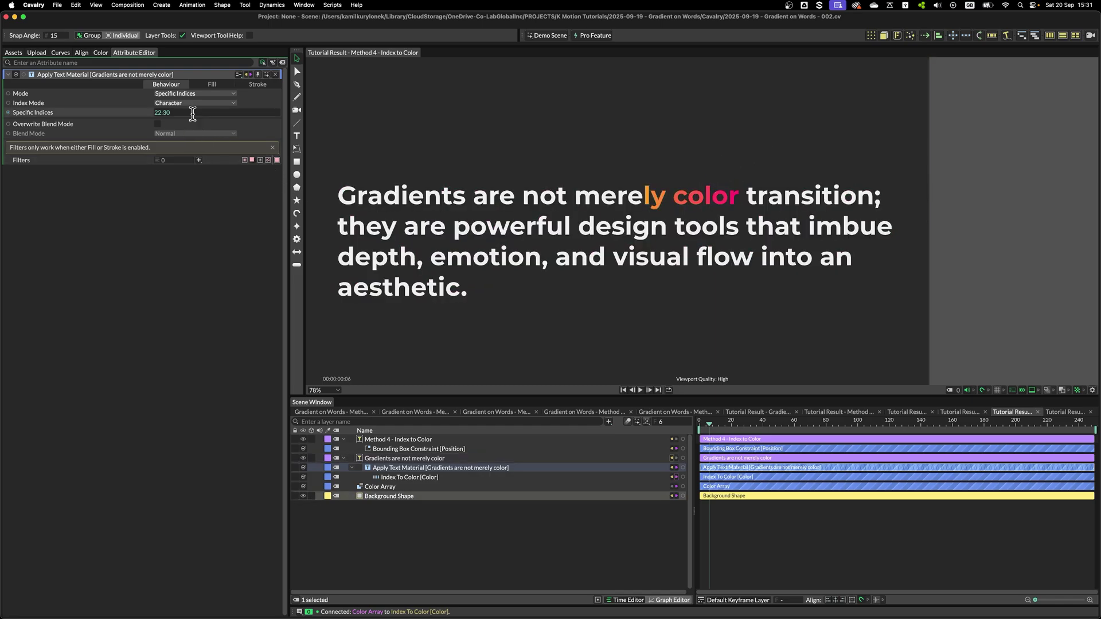
{"action": "key", "text": "BackSpace"}
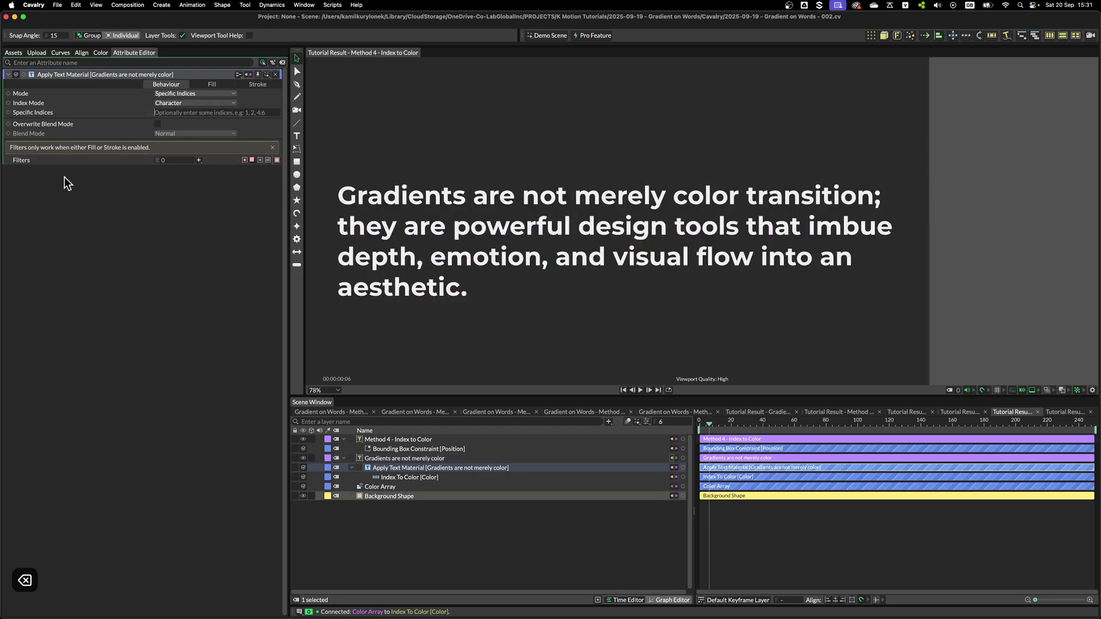
{"action": "right_click", "coordinate": [23, 112]}
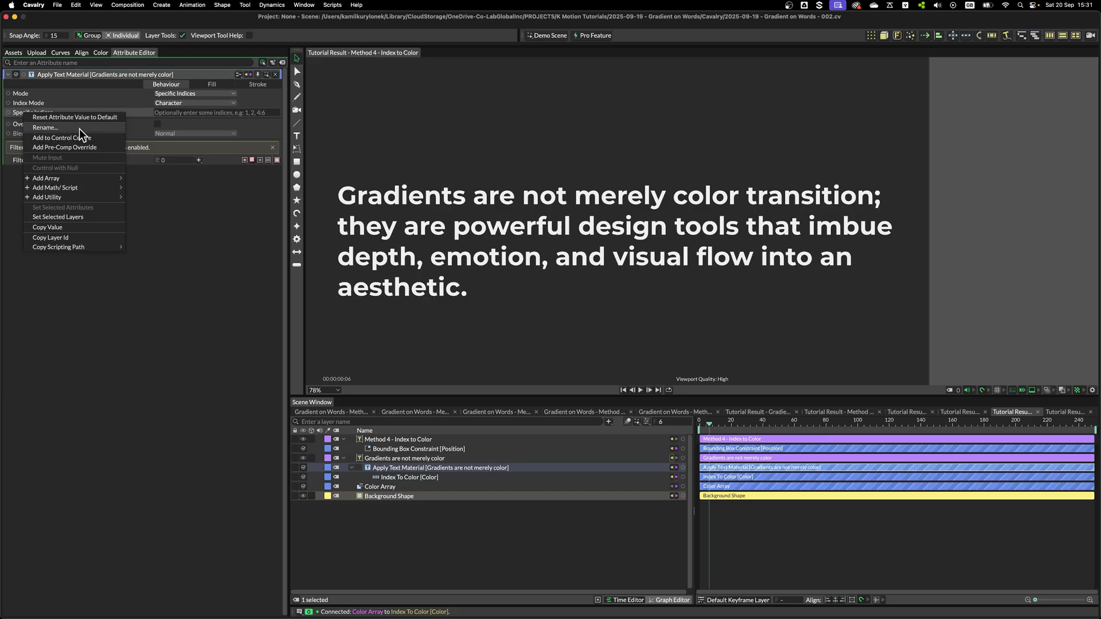
{"action": "mouse_move", "coordinate": [53, 201]}
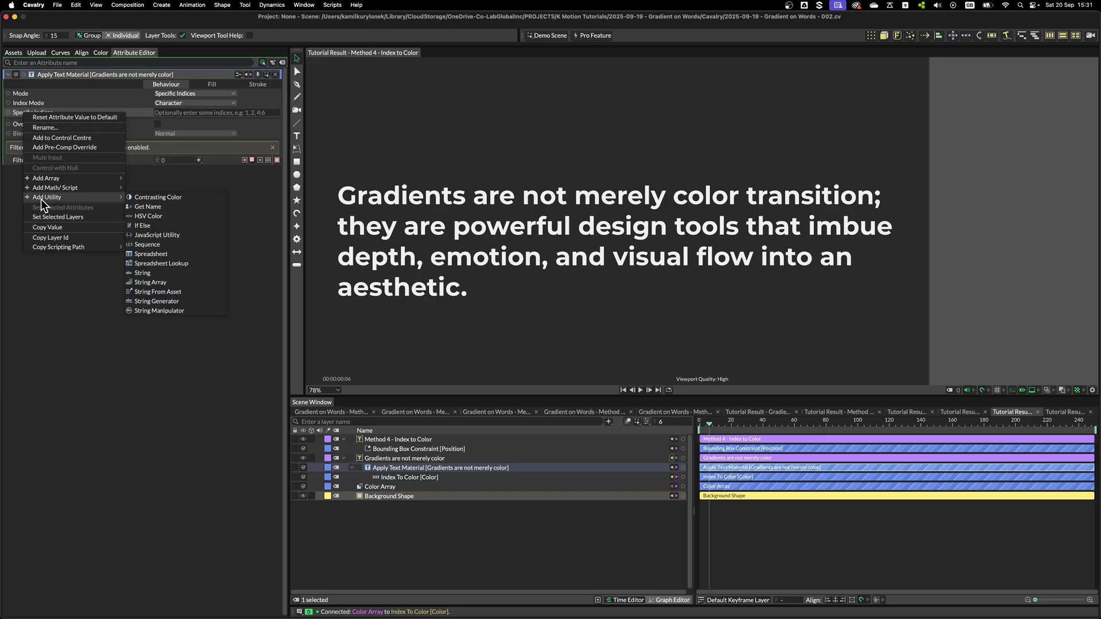
- Drive Specific Indices with a String Generator set to Formatted String, clearing its String and pattern
{"action": "left_click", "coordinate": [160, 302]}
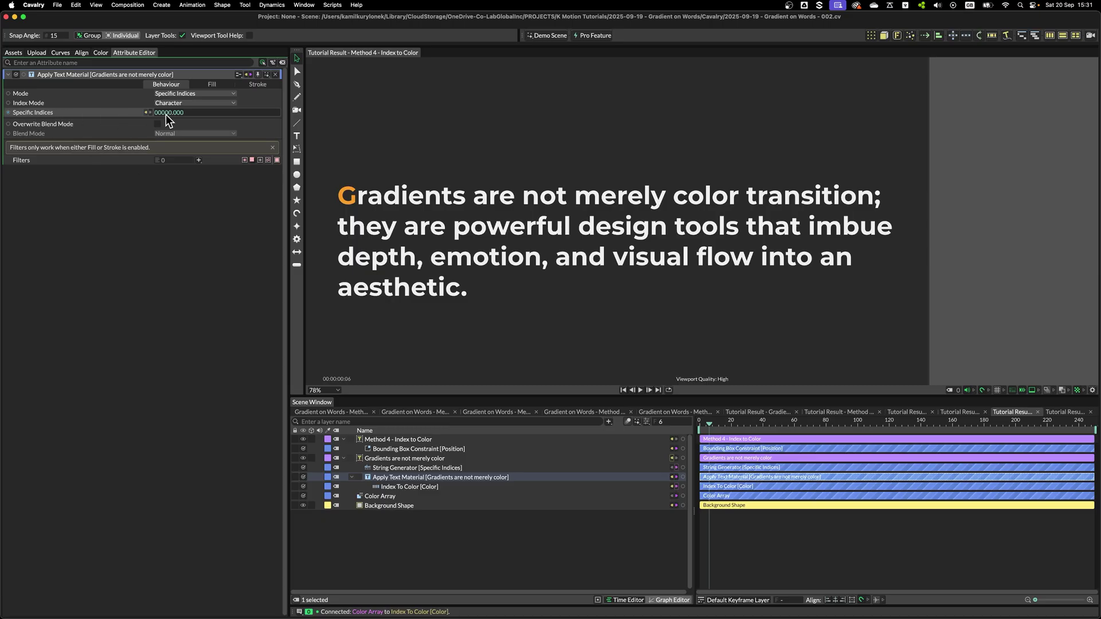
{"action": "left_click_drag", "start_coordinate": [408, 467], "coordinate": [407, 476]}
{"action": "left_click", "coordinate": [191, 87]}
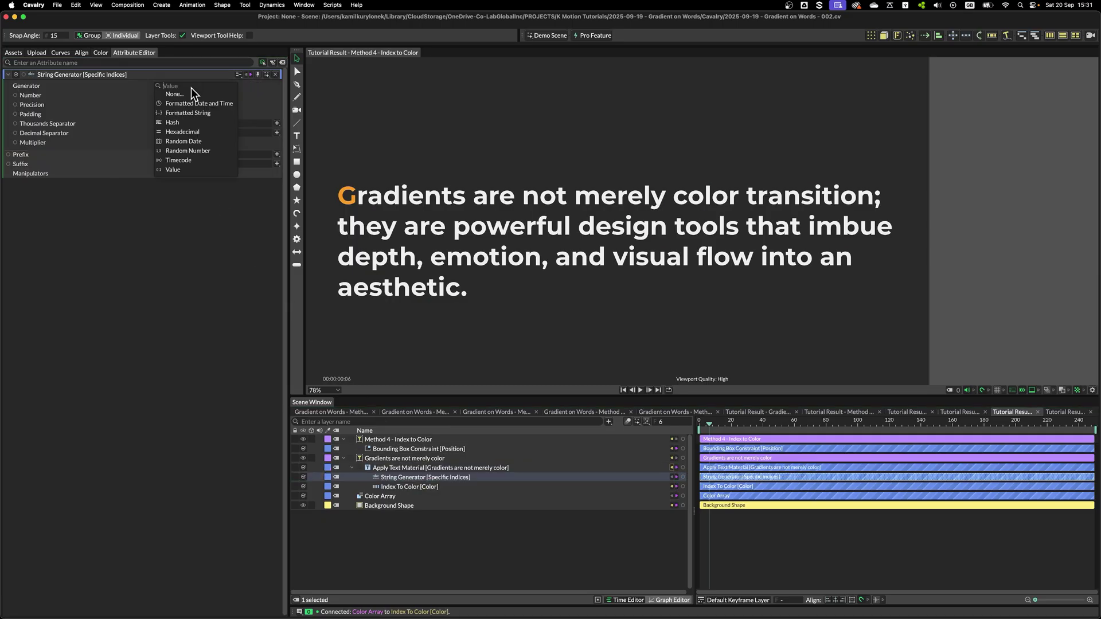
{"action": "left_click", "coordinate": [192, 113]}
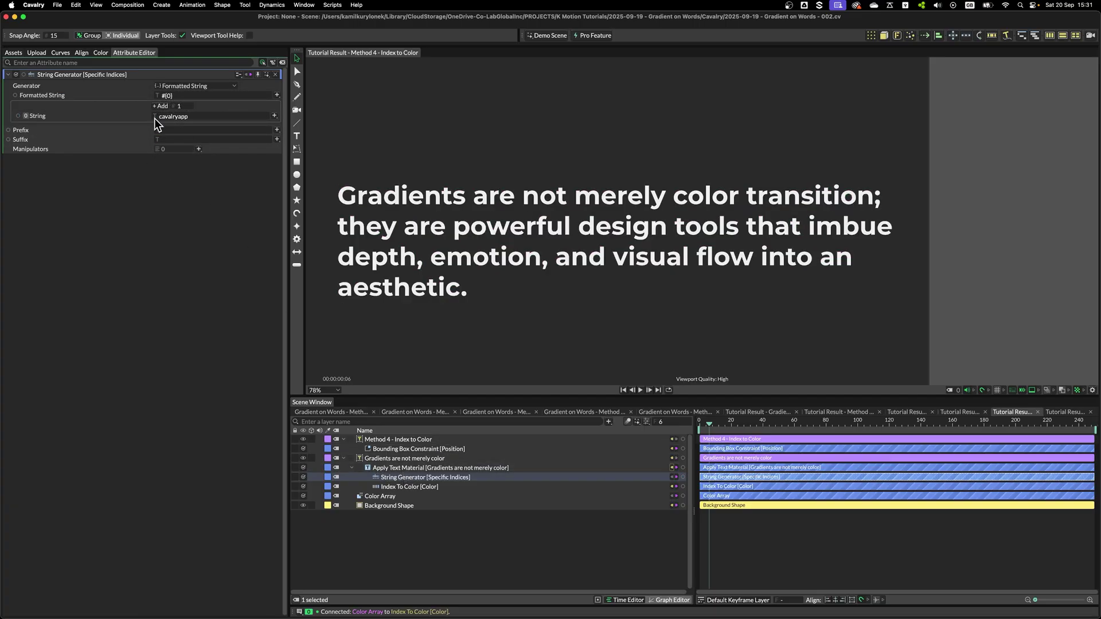
{"action": "key", "text": "super+a"}
{"action": "key", "text": "BackSpace"}
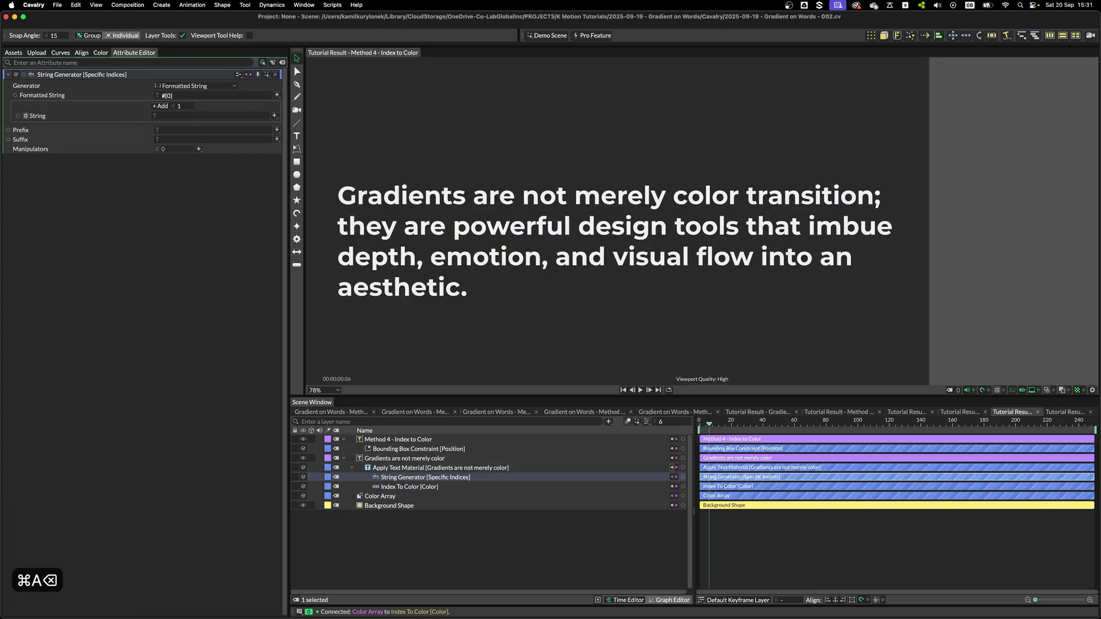
{"action": "left_click", "coordinate": [201, 95]}
{"action": "key", "text": "super+a"}
{"action": "key", "text": "BackSpace"}
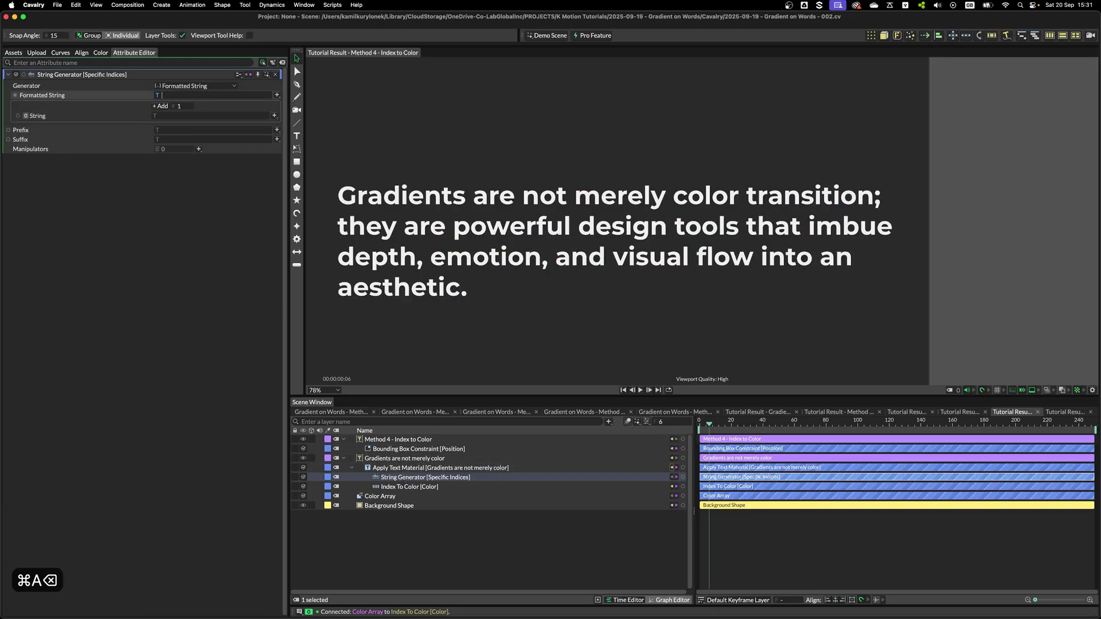
- Add a second string entry and rename the two entries 'start' and 'end'
{"action": "left_click", "coordinate": [161, 105]}
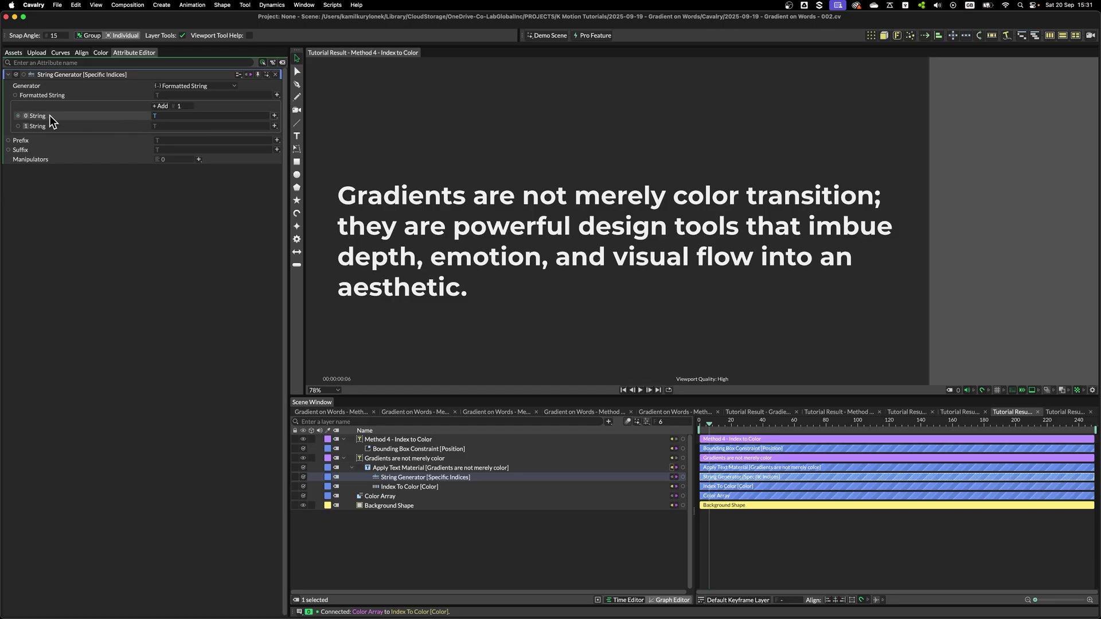
{"action": "right_click", "coordinate": [36, 116]}
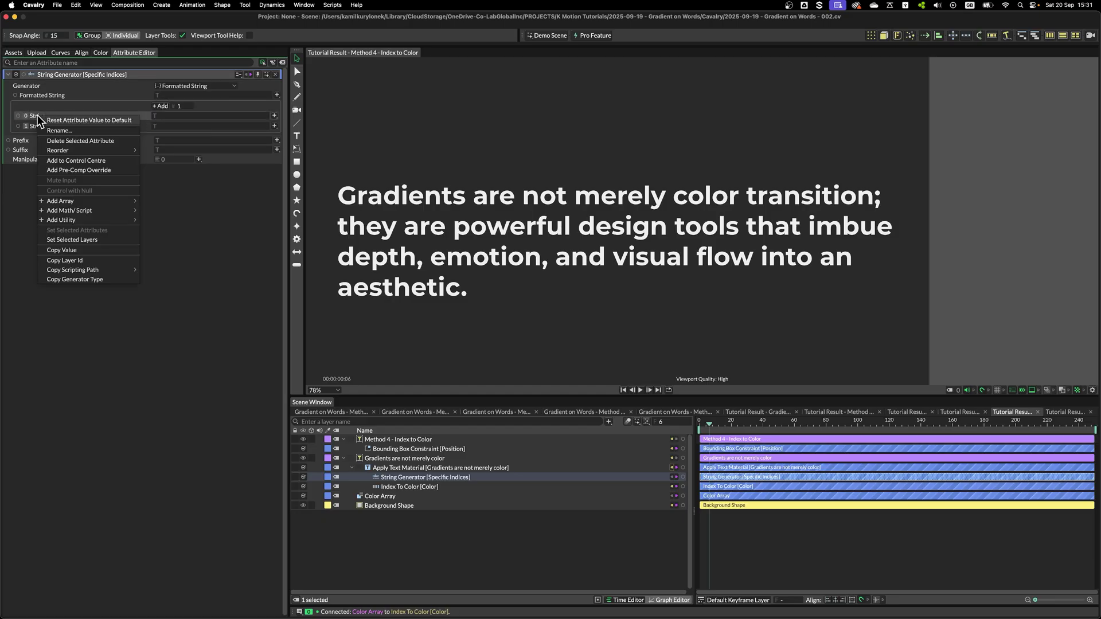
{"action": "left_click", "coordinate": [59, 130]}
{"action": "type", "text": "start"}
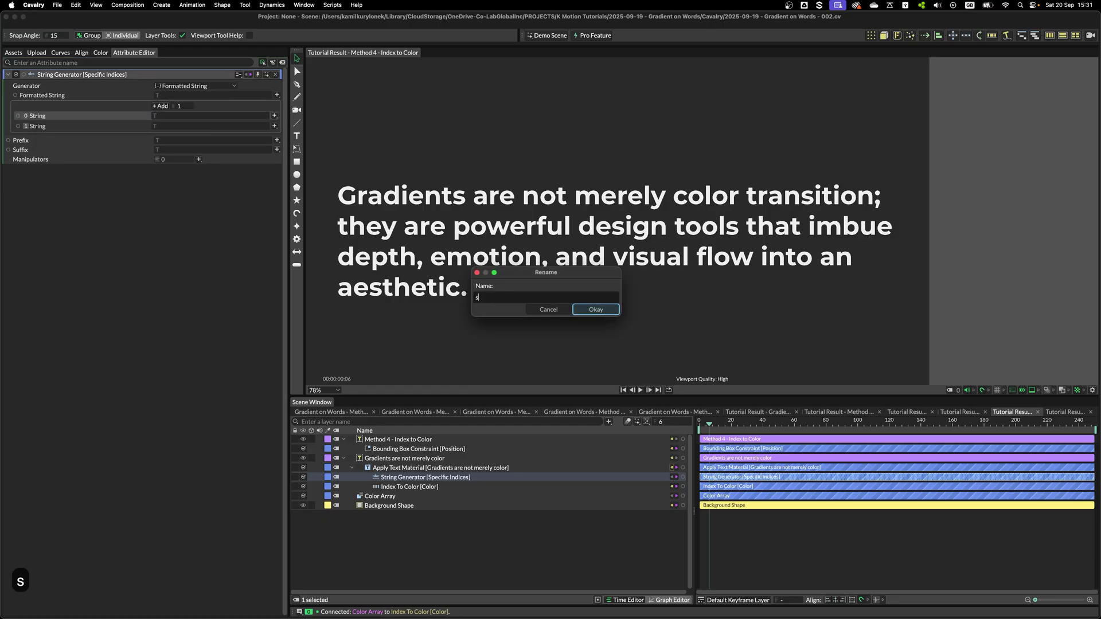
{"action": "key", "text": "Return"}
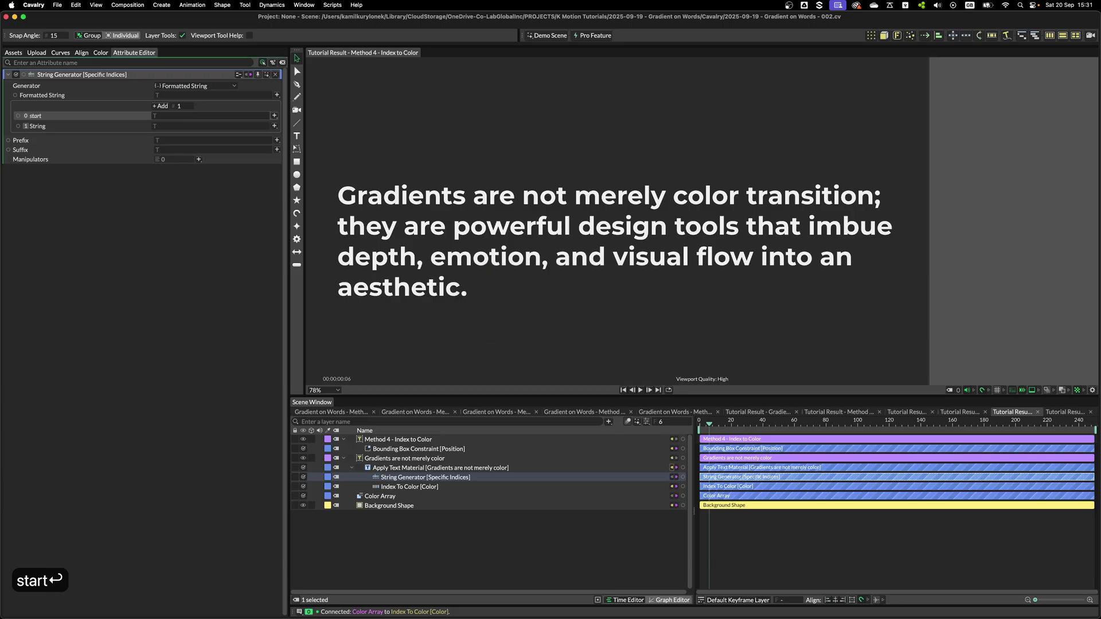
{"action": "right_click", "coordinate": [39, 126]}
{"action": "left_click", "coordinate": [53, 141]}
{"action": "type", "text": "end"}
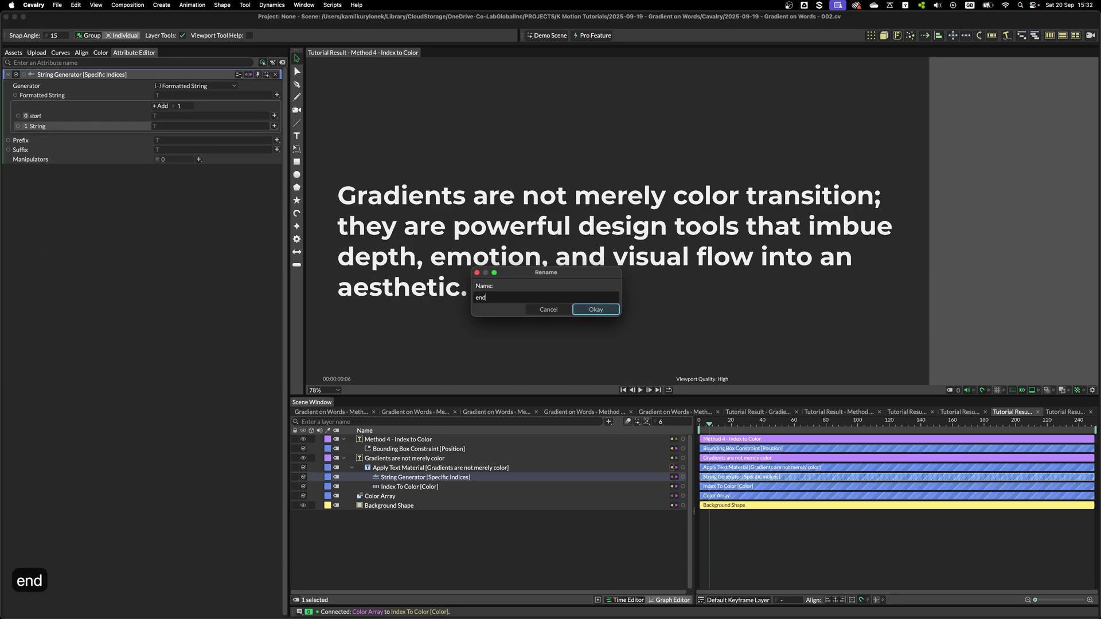
{"action": "key", "text": "Return"}
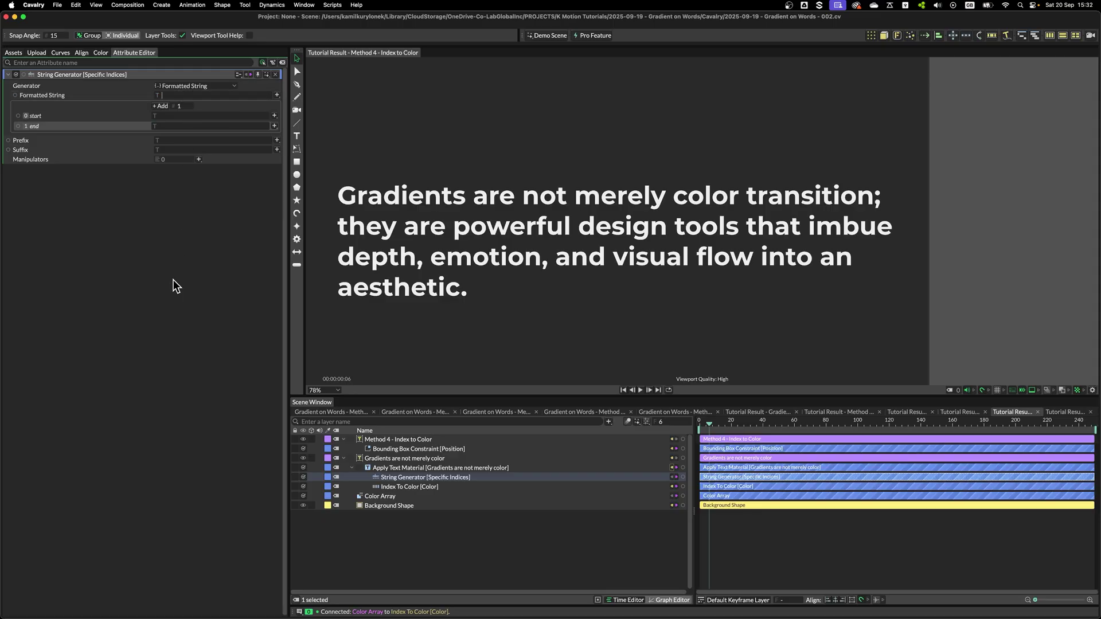
- Enter {0}:{1} as the Formatted String and test it with aaaa and bbbb values
{"action": "type", "text": "{0}"}
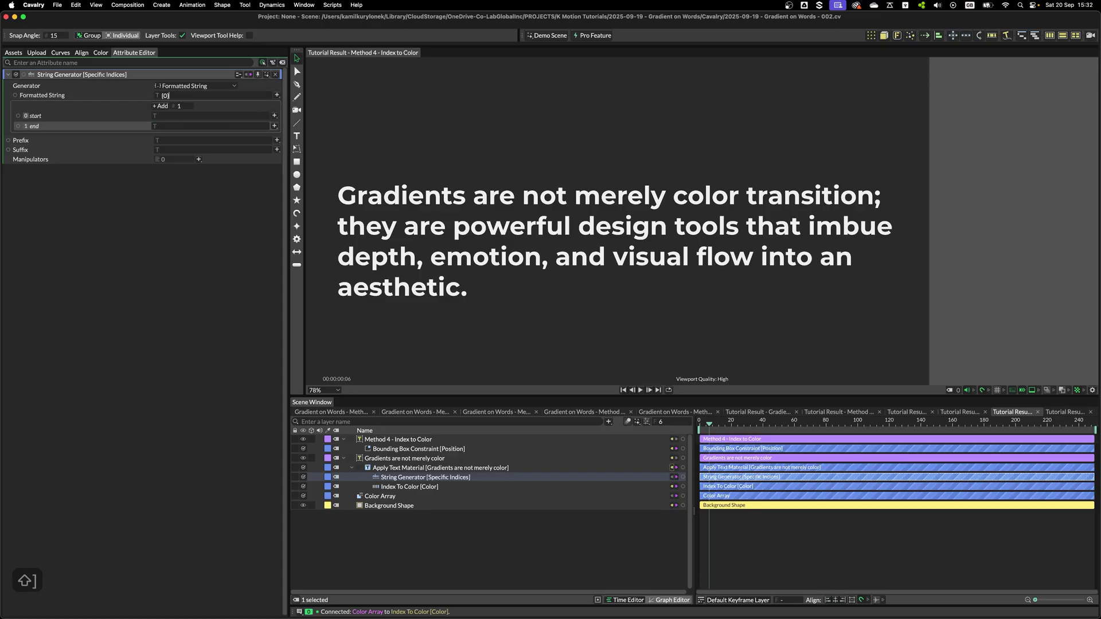
{"action": "type", "text": ":{1}"}
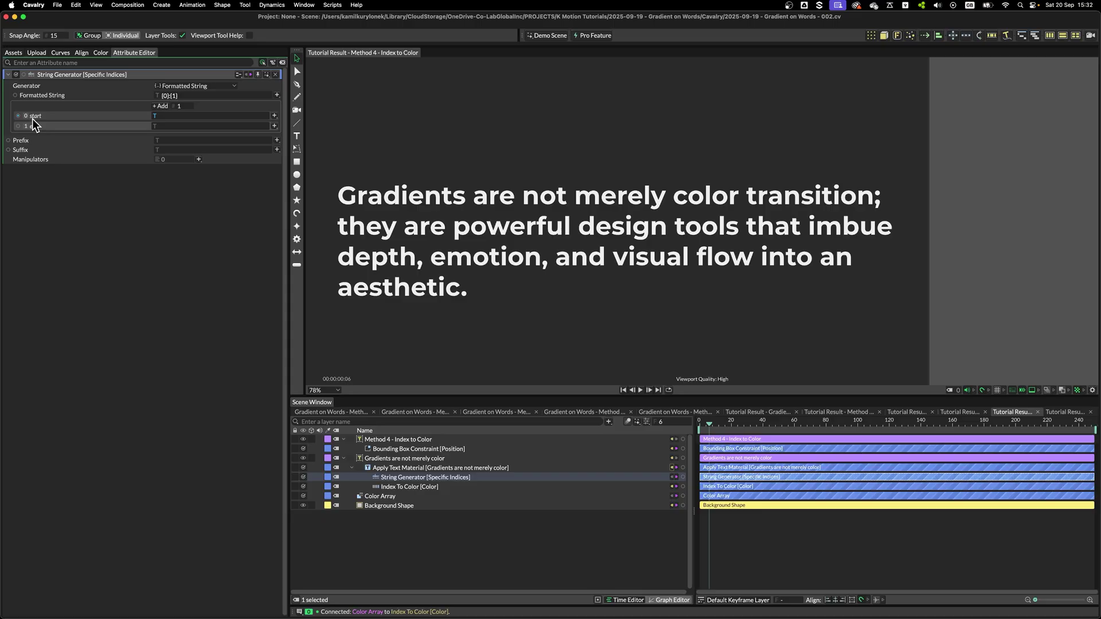
{"action": "left_click", "coordinate": [172, 116]}
{"action": "type", "text": "aaaa"}
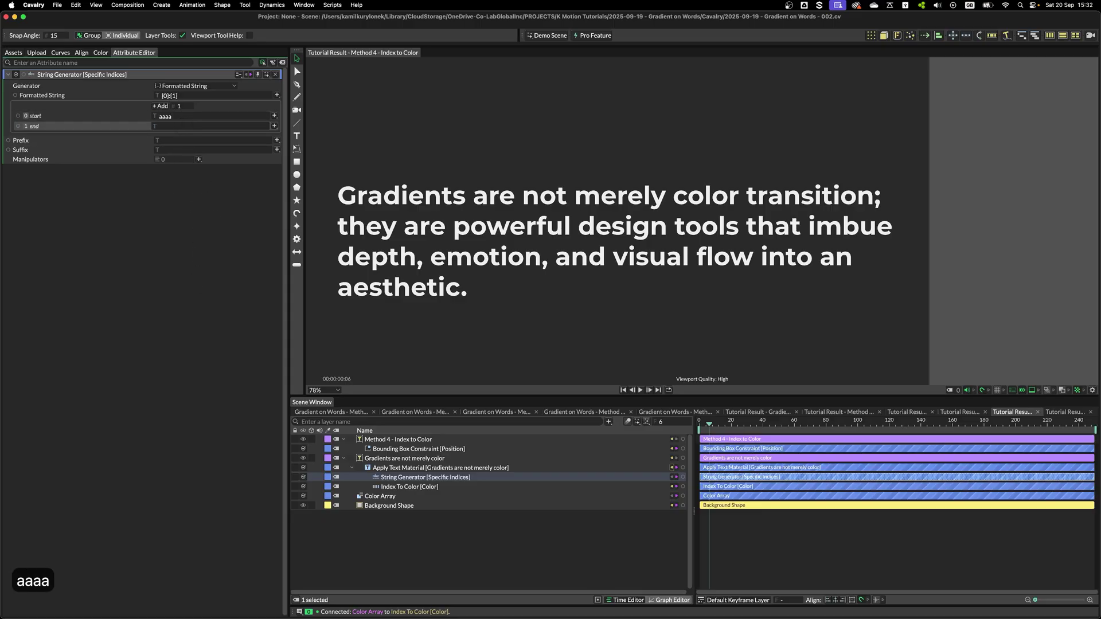
{"action": "type", "text": "bbbb"}
{"action": "left_click", "coordinate": [424, 467]}
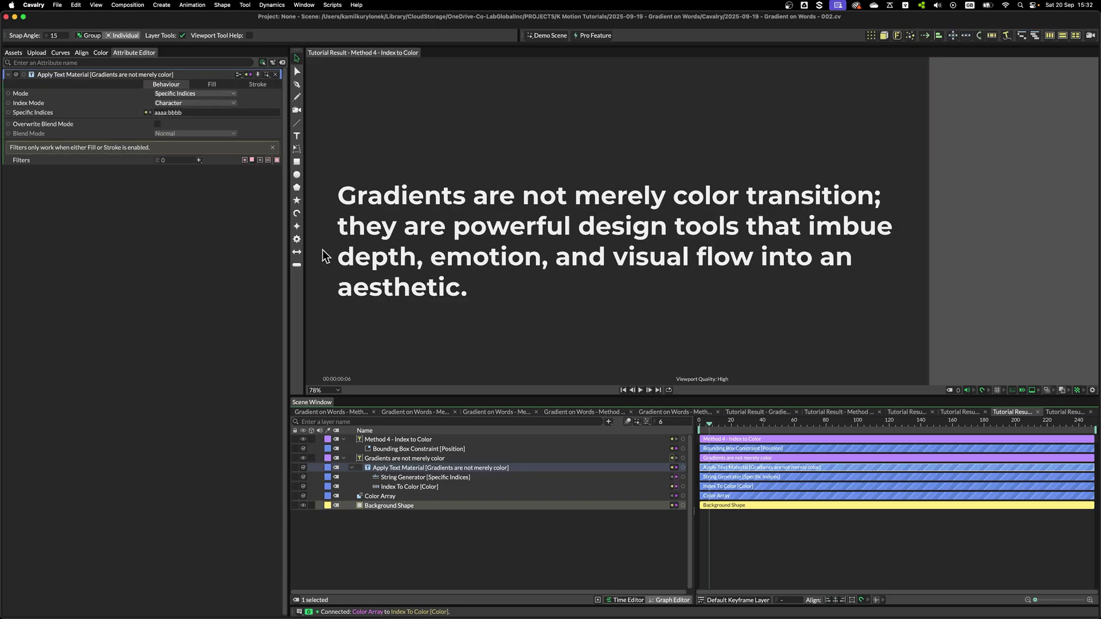
{"action": "left_click", "coordinate": [412, 477]}
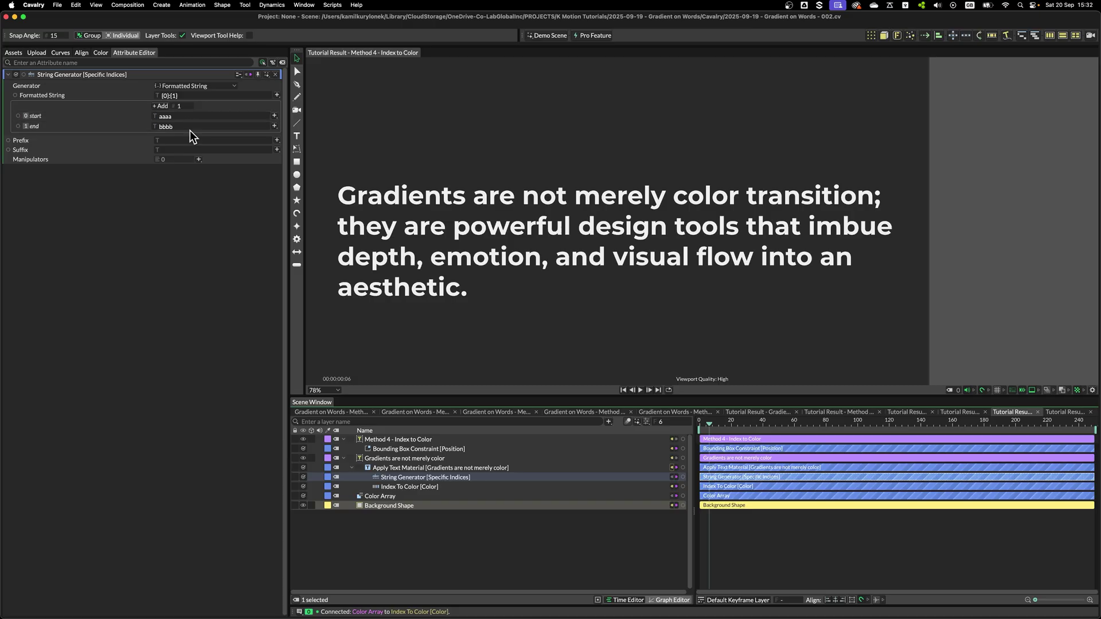
- Clear the aaaa and bbbb test values from the start and end entries
{"action": "double_click", "coordinate": [189, 115]}
{"action": "key", "text": "BackSpace"}
{"action": "key", "text": "Tab"}
{"action": "key", "text": "cmd+a"}
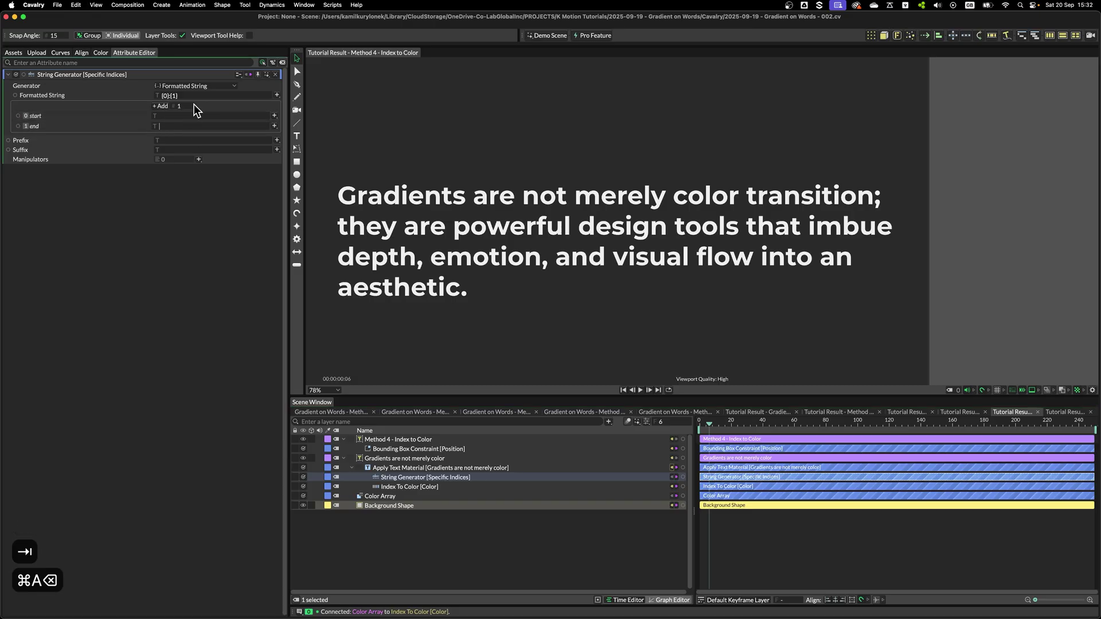
{"action": "double_click", "coordinate": [205, 125]}
{"action": "key", "text": "BackSpace"}
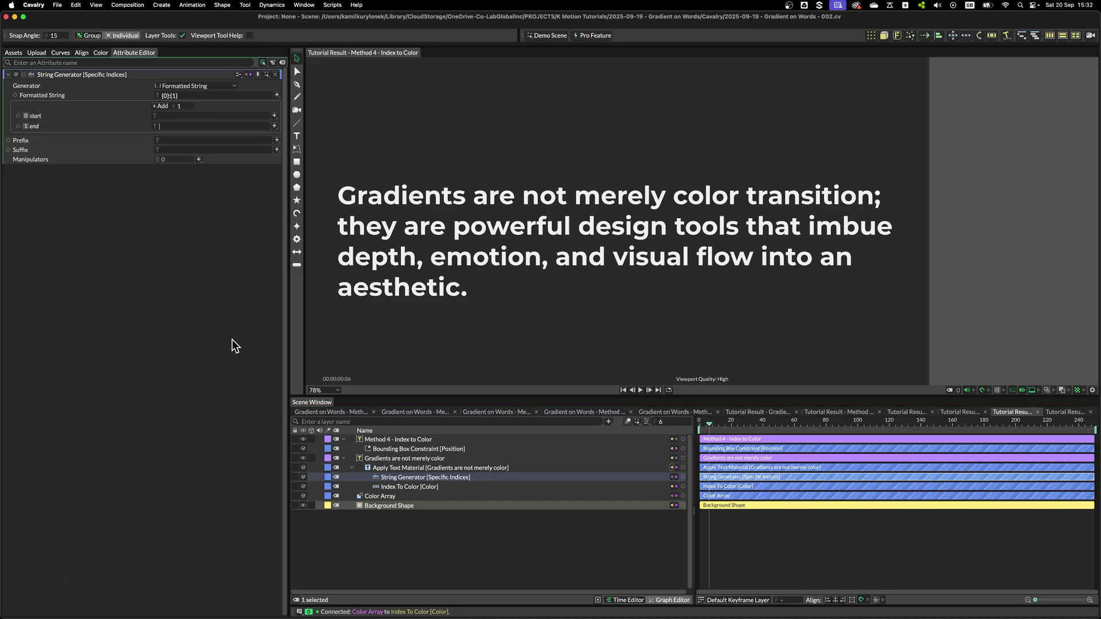
- Drive the start and end entries with two new String Generator utilities
{"action": "right_click", "coordinate": [37, 116]}
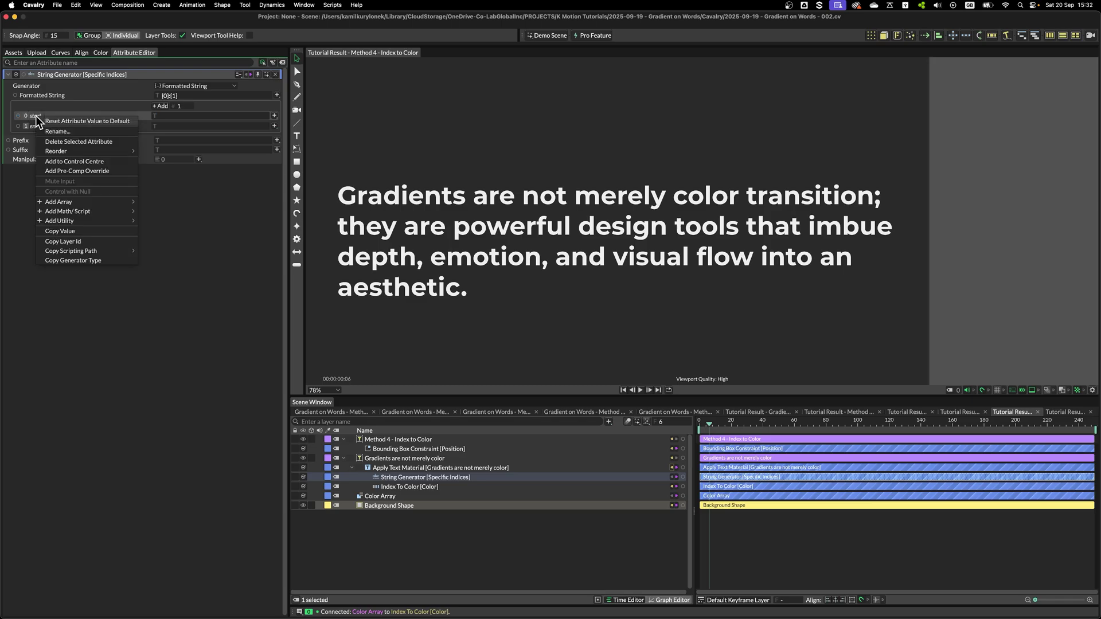
{"action": "mouse_move", "coordinate": [77, 218]}
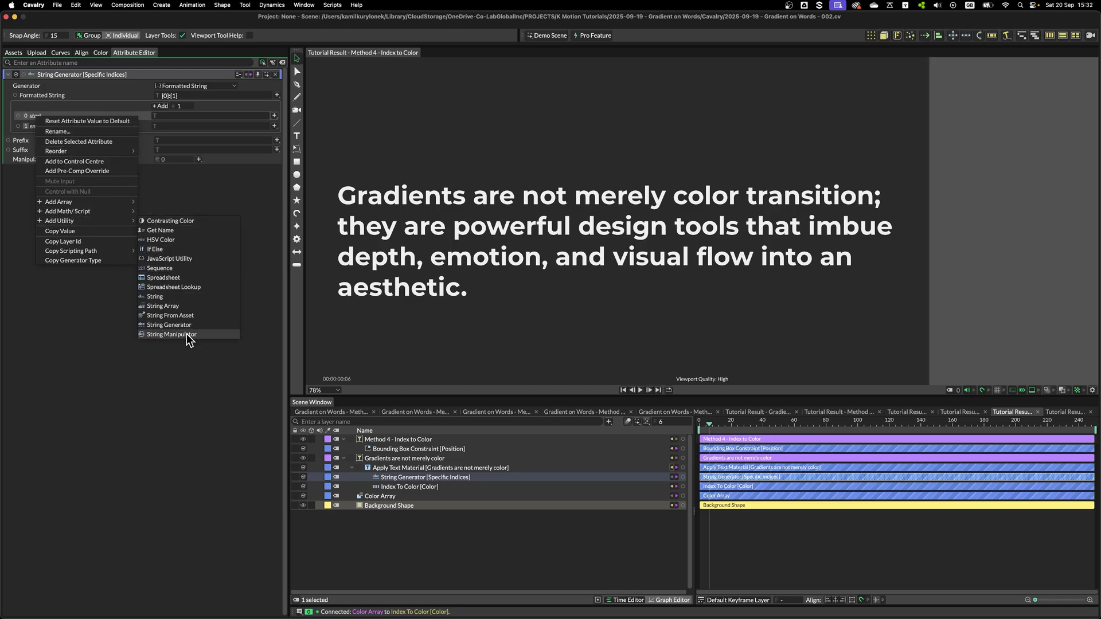
{"action": "left_click", "coordinate": [170, 324]}
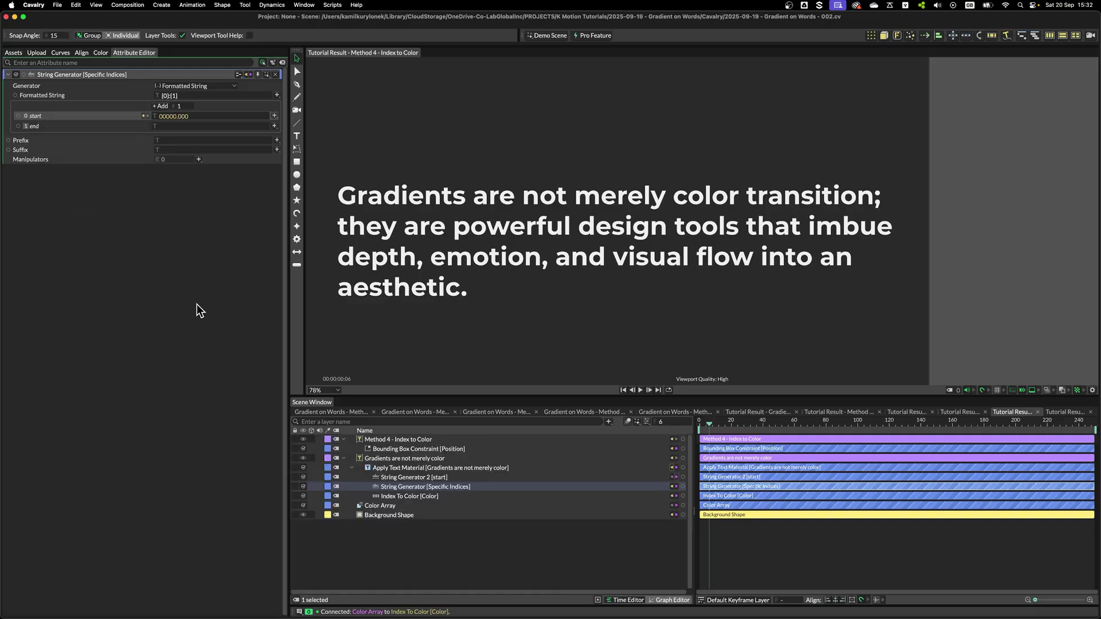
{"action": "right_click", "coordinate": [36, 126]}
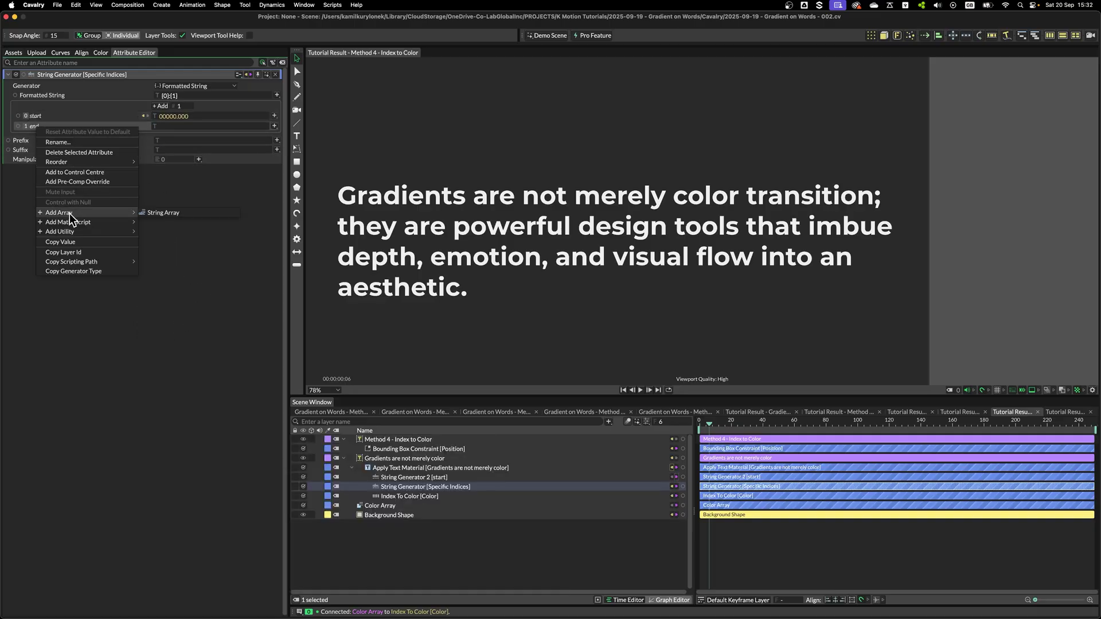
{"action": "mouse_move", "coordinate": [72, 233]}
{"action": "left_click", "coordinate": [177, 335]}
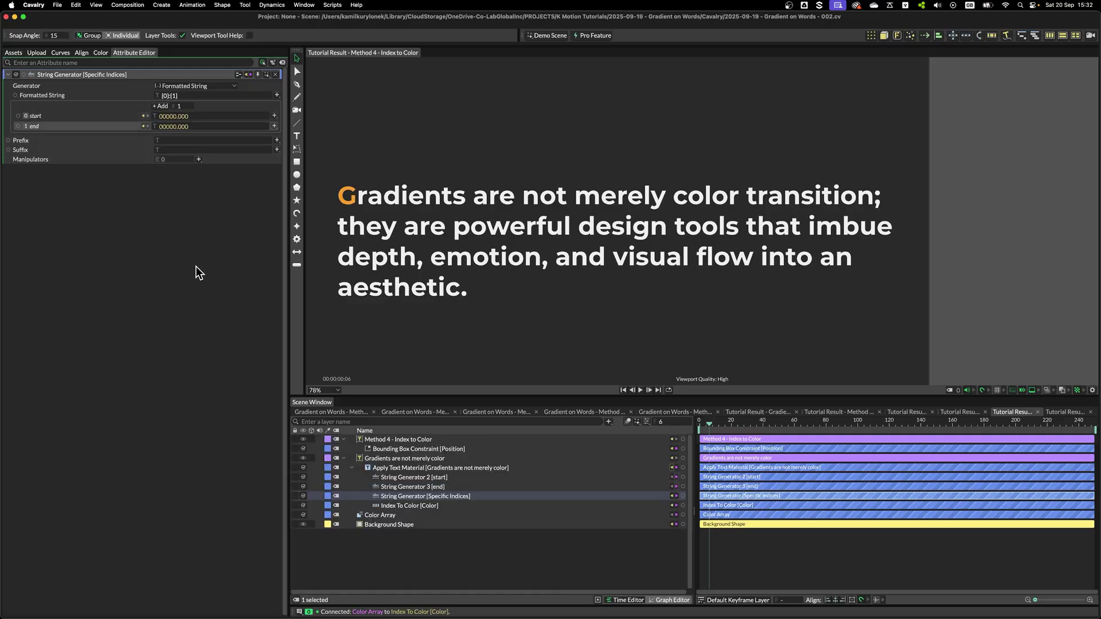
- Give both String Generators precision 0 and padding 1, pinning the end one's settings
{"action": "left_click", "coordinate": [413, 477]}
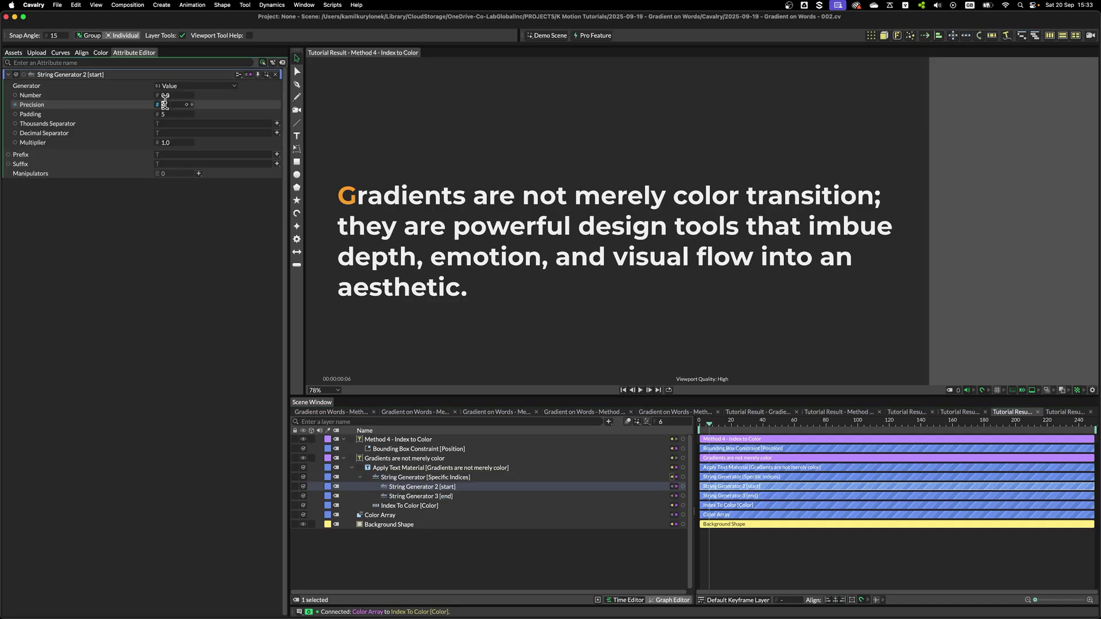
{"action": "type", "text": "0"}
{"action": "key", "text": "Tab"}
{"action": "type", "text": "0"}
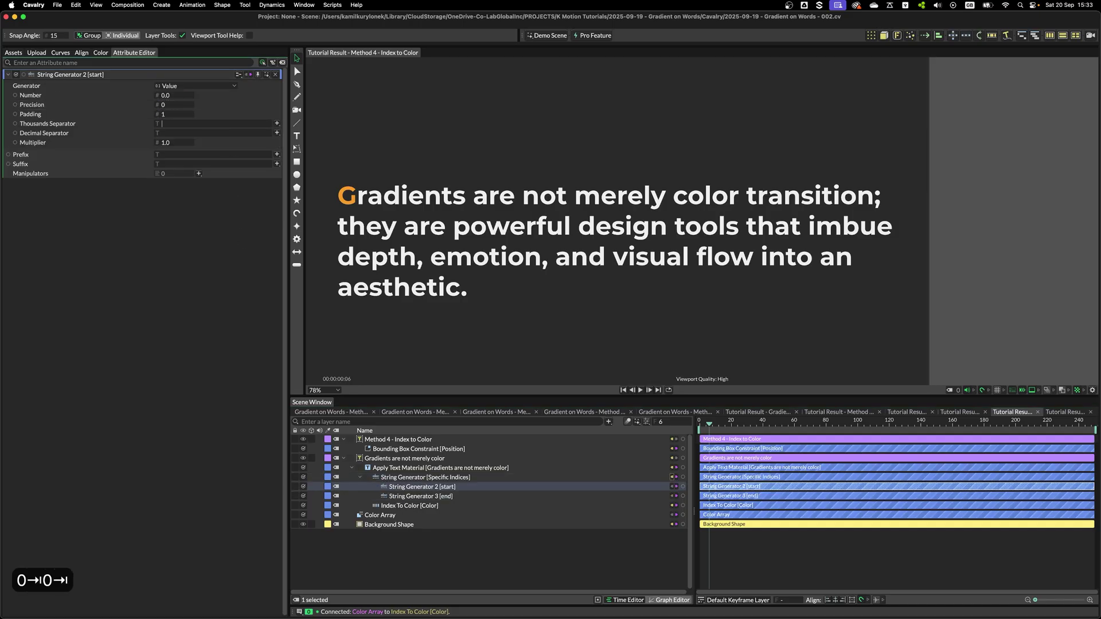
{"action": "left_click", "coordinate": [449, 496]}
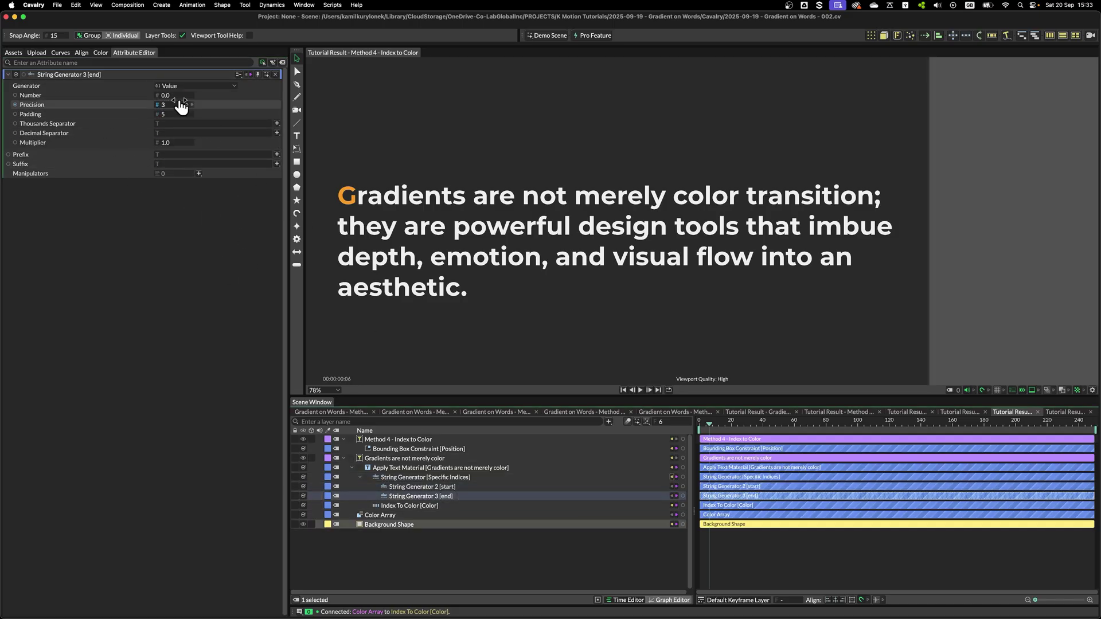
{"action": "left_click", "coordinate": [175, 104]}
{"action": "type", "text": "0"}
{"action": "key", "text": "Tab"}
{"action": "type", "text": "0"}
{"action": "key", "text": "Tab"}
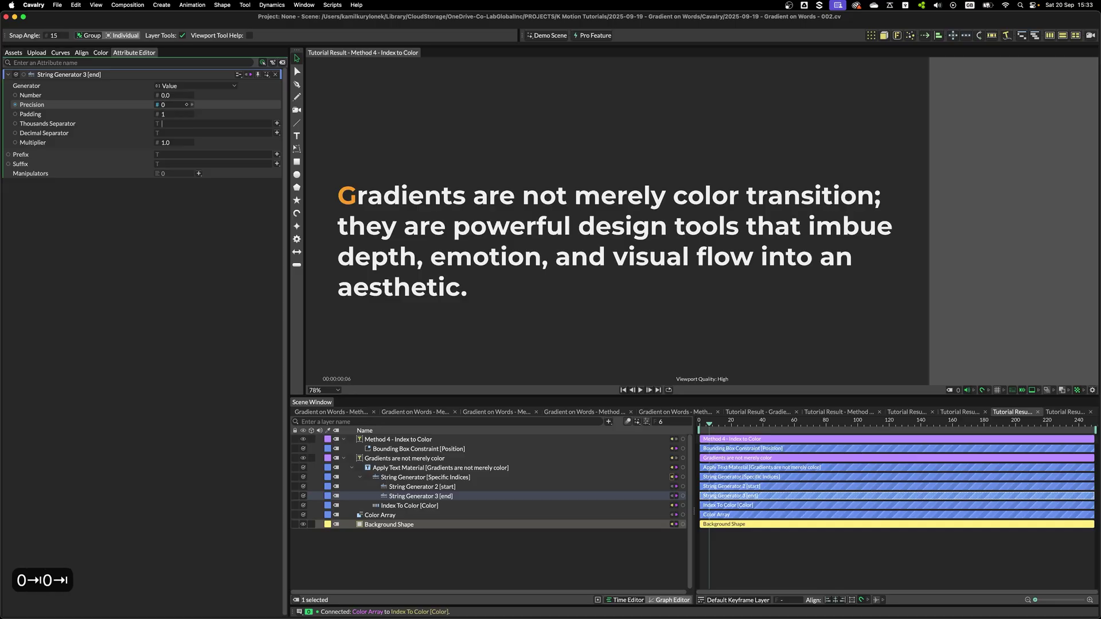
{"action": "left_click", "coordinate": [258, 75]}
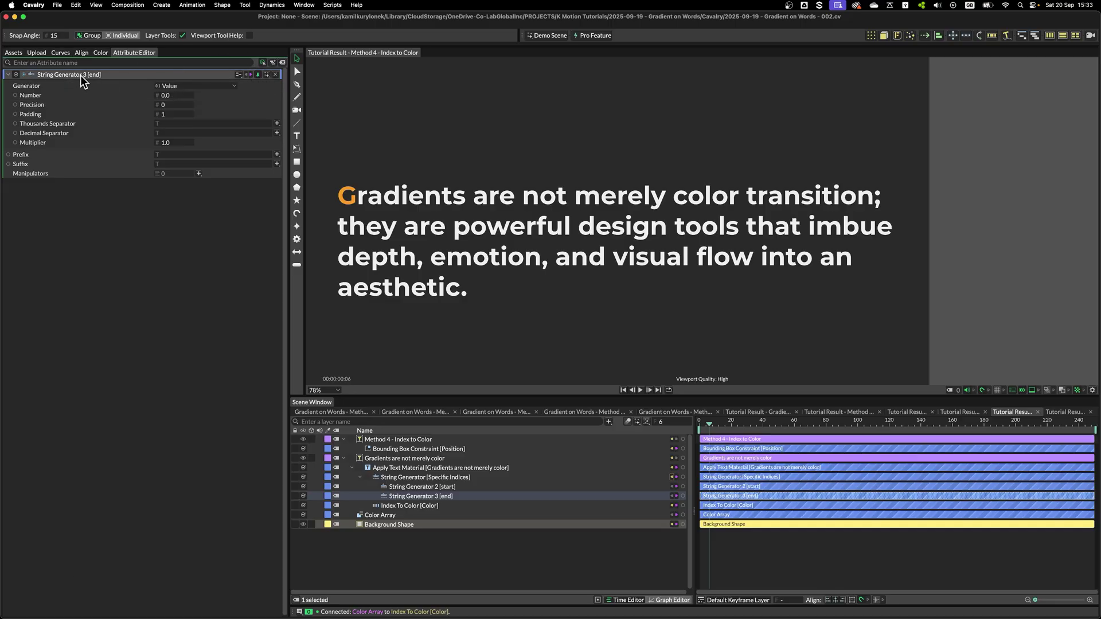
{"action": "left_click", "coordinate": [431, 488]}
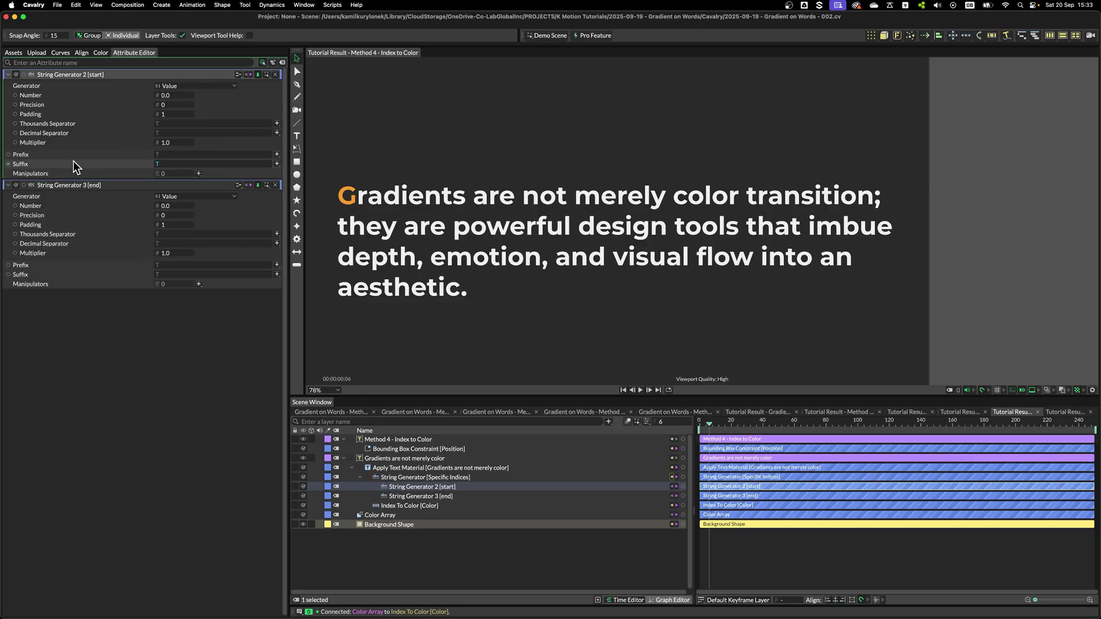
- Set the gradient end index to about 40 and the start index to 0
{"action": "left_click_drag", "start_coordinate": [181, 210], "coordinate": [198, 210]}
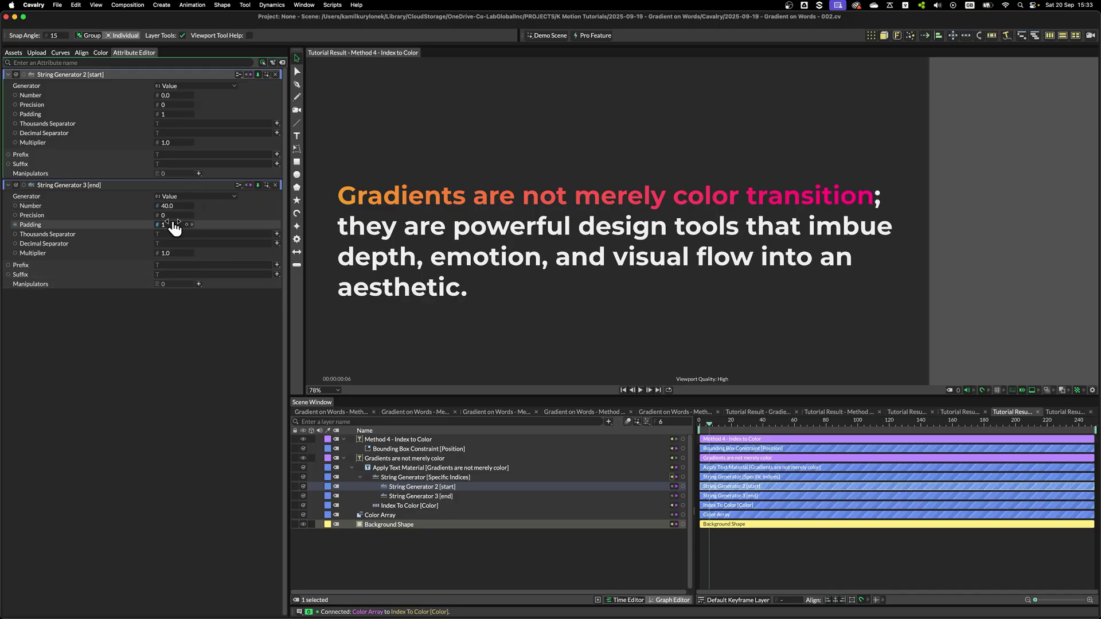
{"action": "left_click_drag", "start_coordinate": [175, 101], "coordinate": [186, 101]}
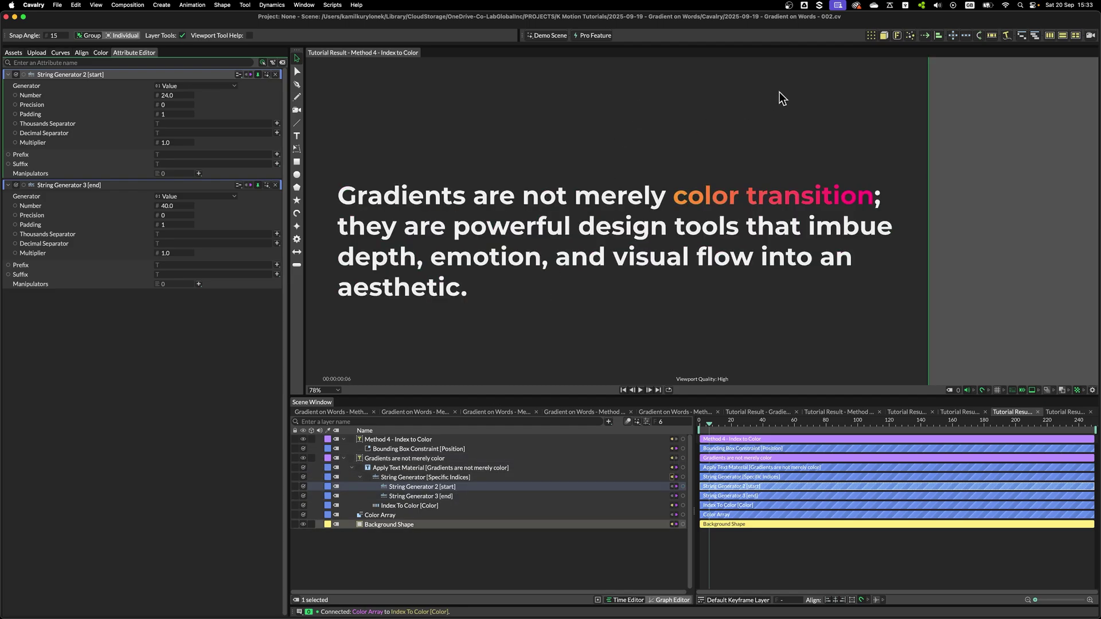
{"action": "left_click", "coordinate": [436, 468]}
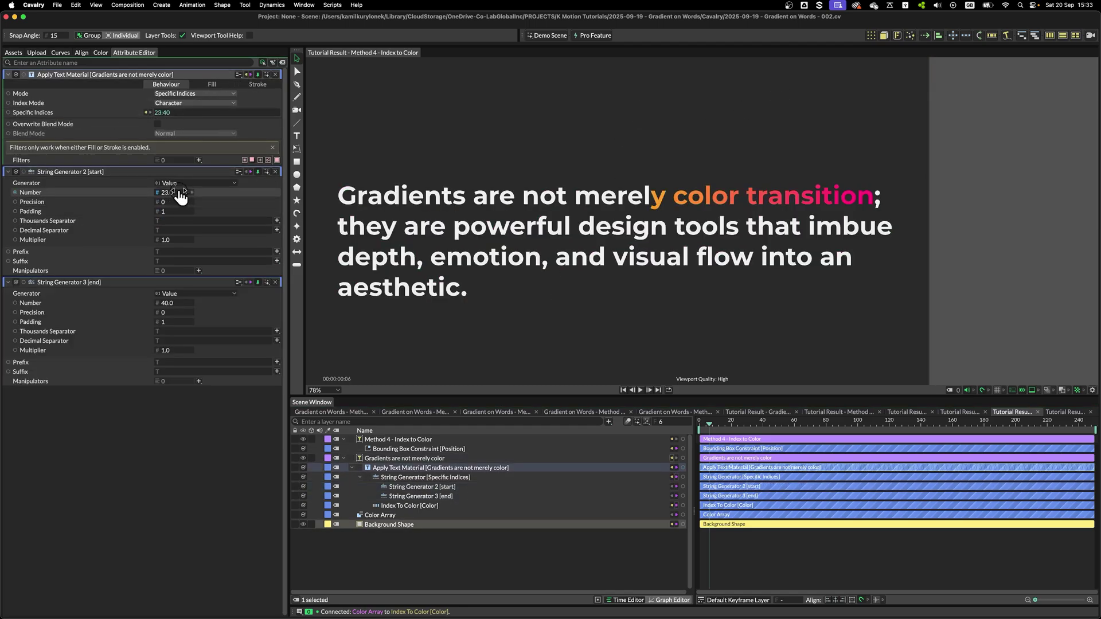
{"action": "left_click_drag", "start_coordinate": [181, 197], "coordinate": [171, 199]}
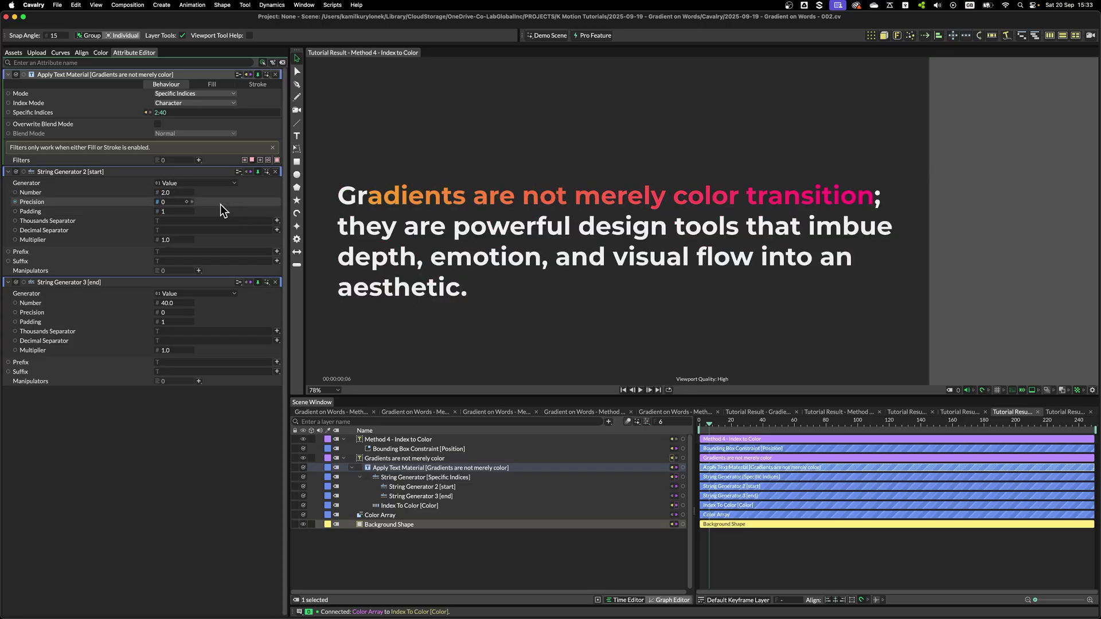
{"action": "type", "text": "0"}
{"action": "key", "text": "Return"}
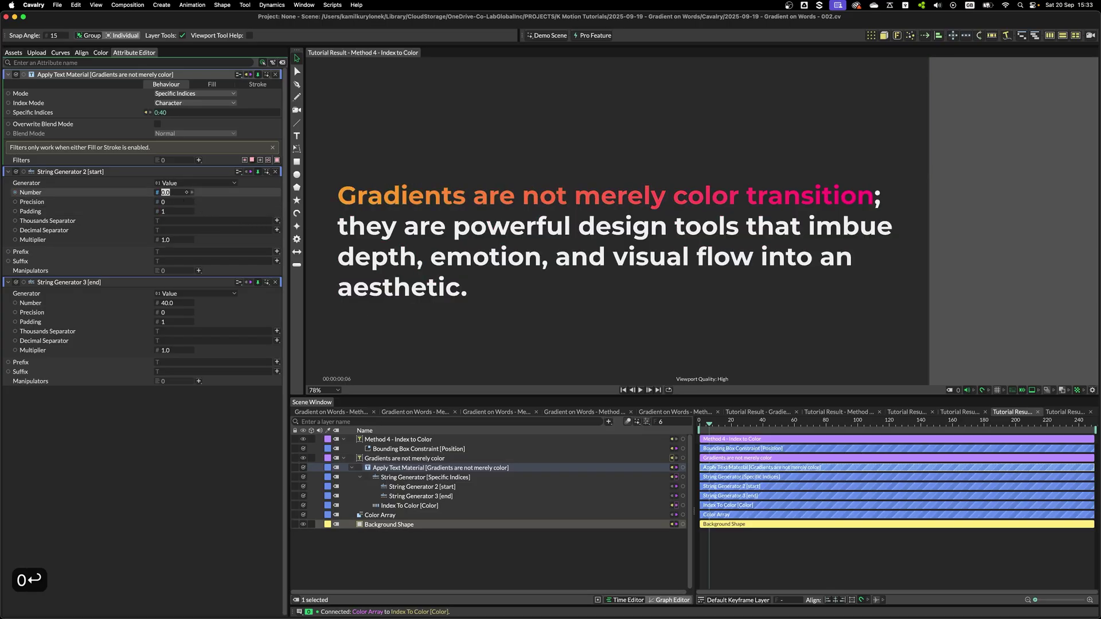
{"action": "left_click", "coordinate": [398, 506]}
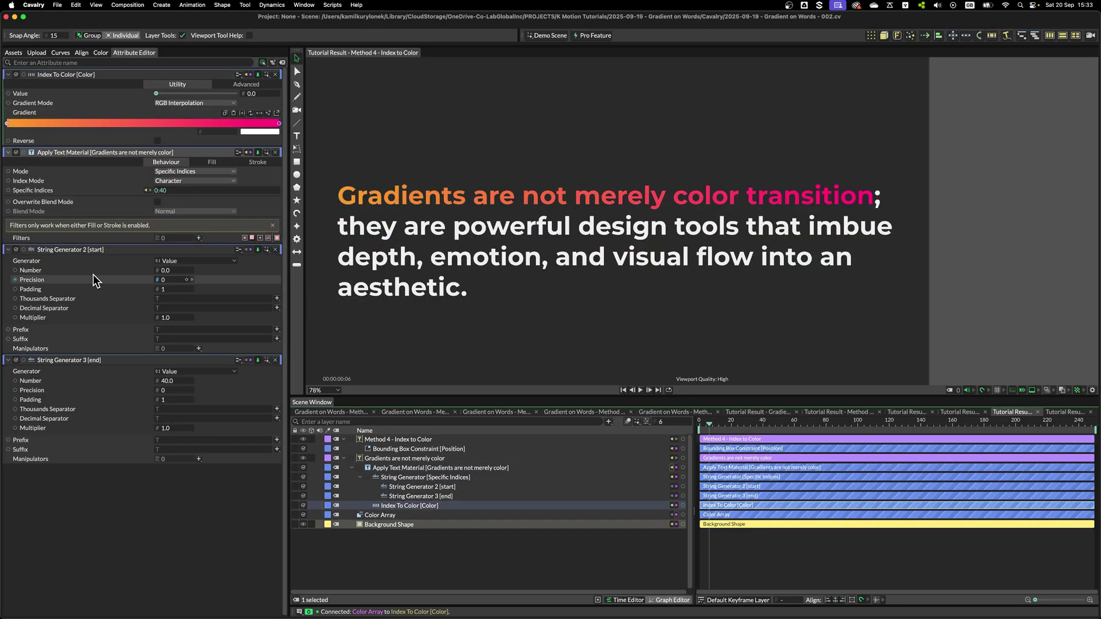
- Add a colour stop to the Index To Color gradient and move the middle stop to 1.0
{"action": "left_click_drag", "start_coordinate": [135, 124], "coordinate": [49, 124]}
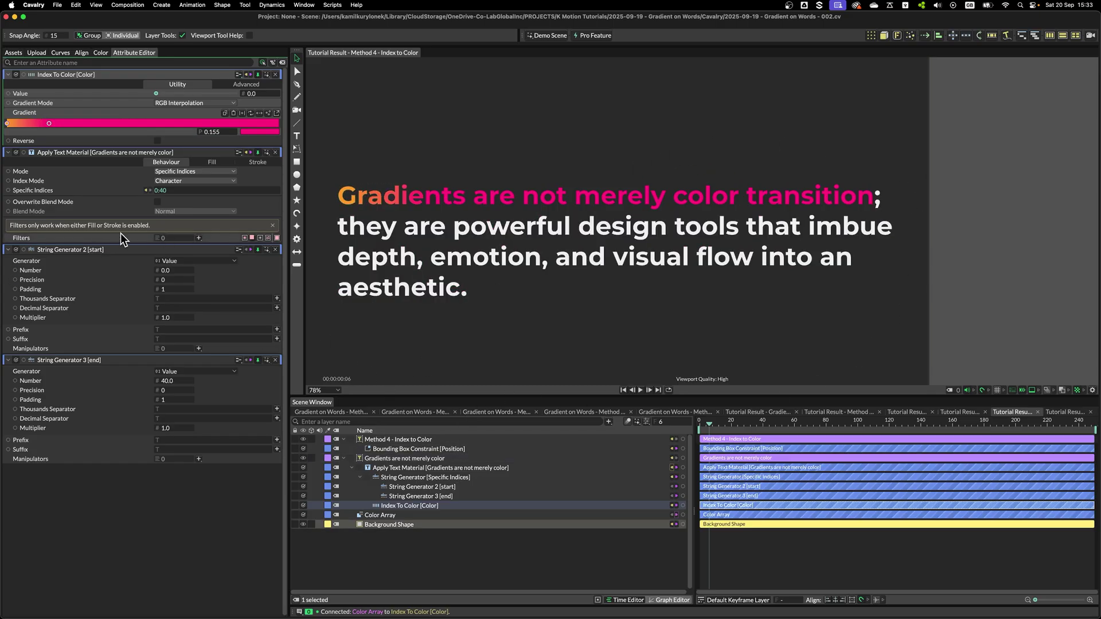
{"action": "left_click_drag", "start_coordinate": [49, 124], "coordinate": [287, 131]}
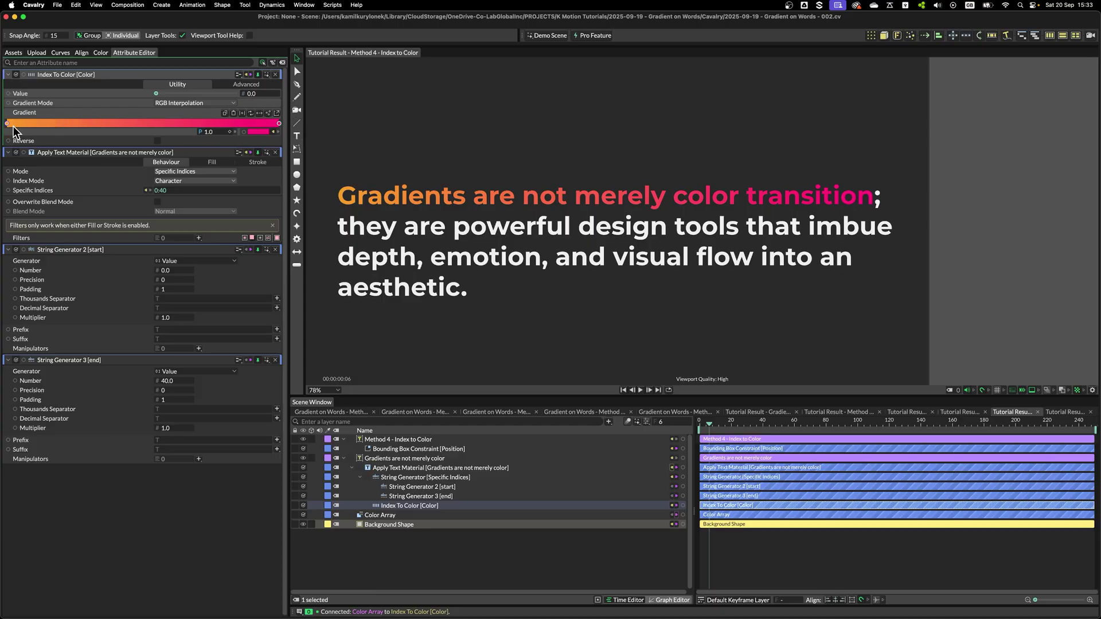
{"action": "left_click", "coordinate": [168, 315]}
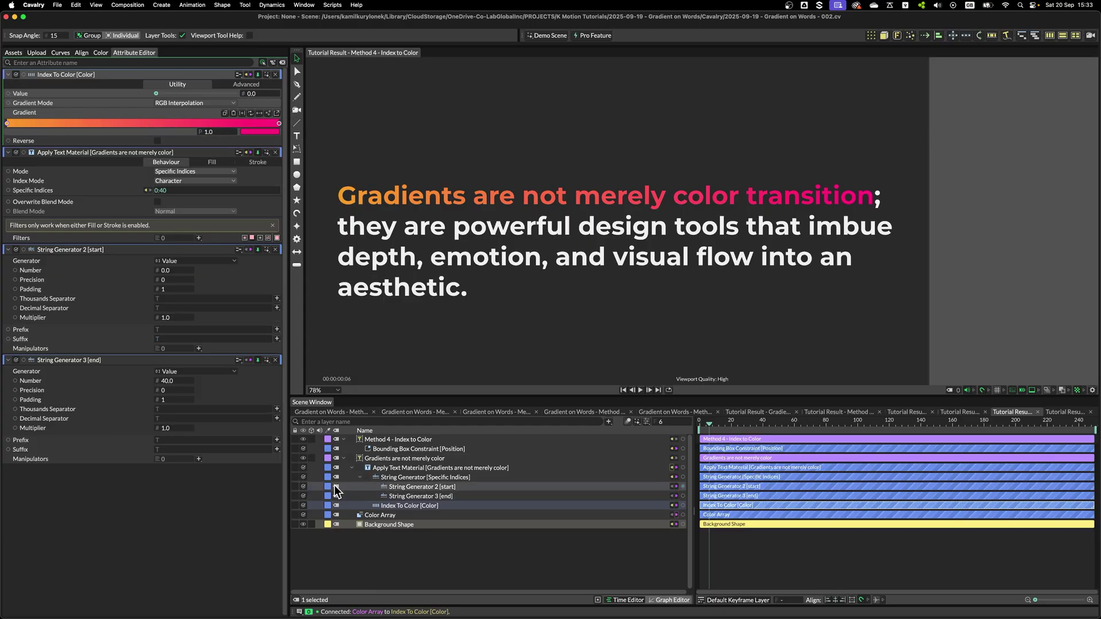
{"action": "left_click", "coordinate": [259, 152]}
{"action": "left_click", "coordinate": [262, 251]}
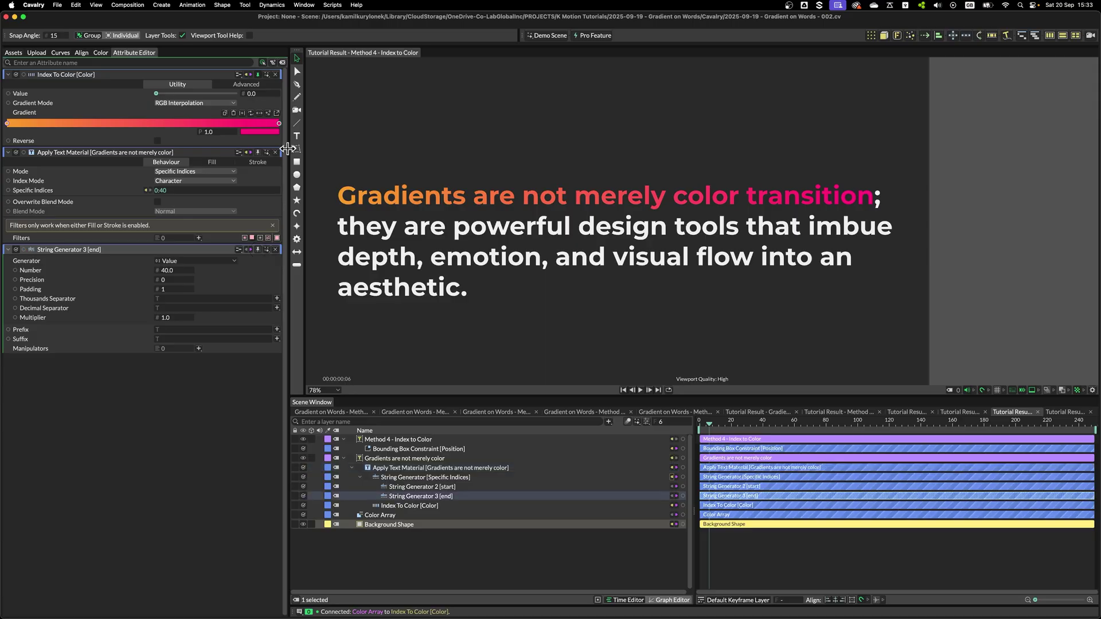
{"action": "left_click", "coordinate": [276, 152]}
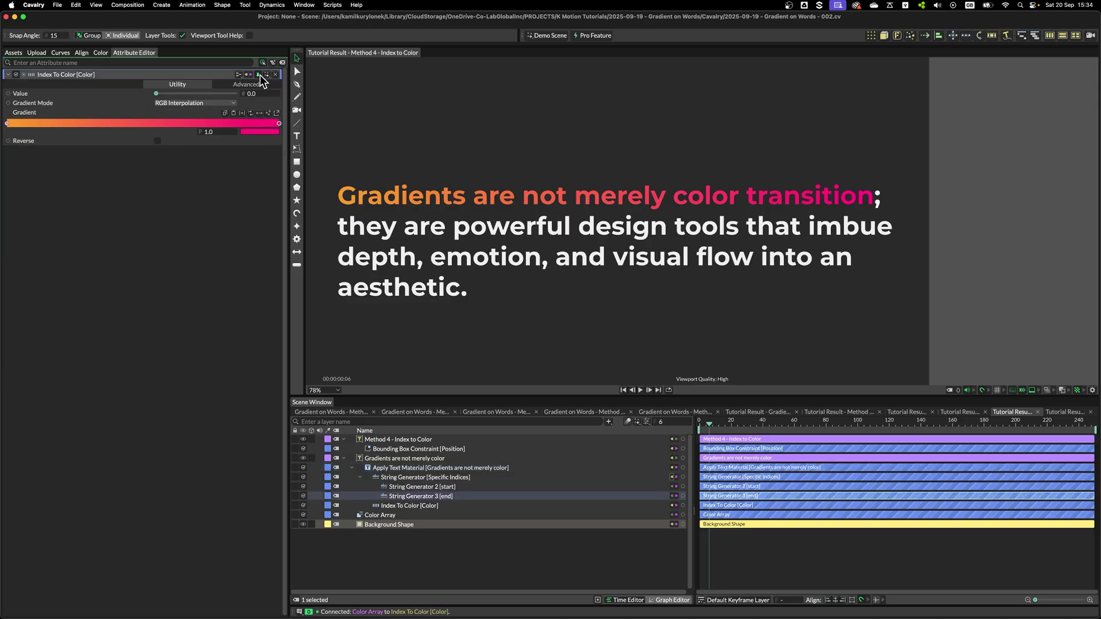
{"action": "left_click", "coordinate": [257, 74]}
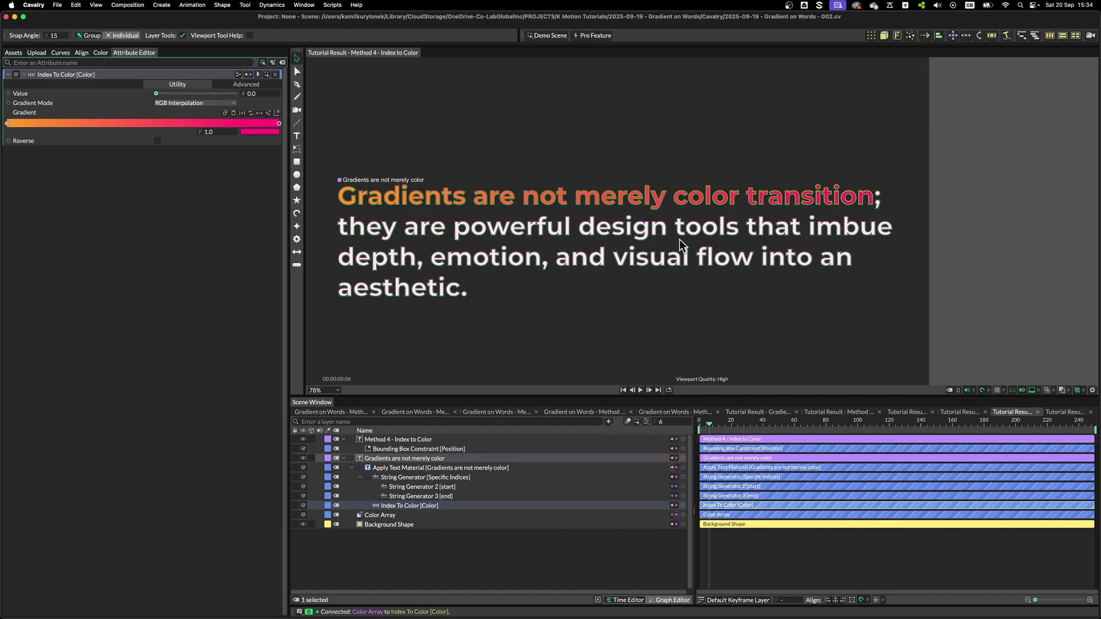
{"action": "left_click", "coordinate": [417, 497]}
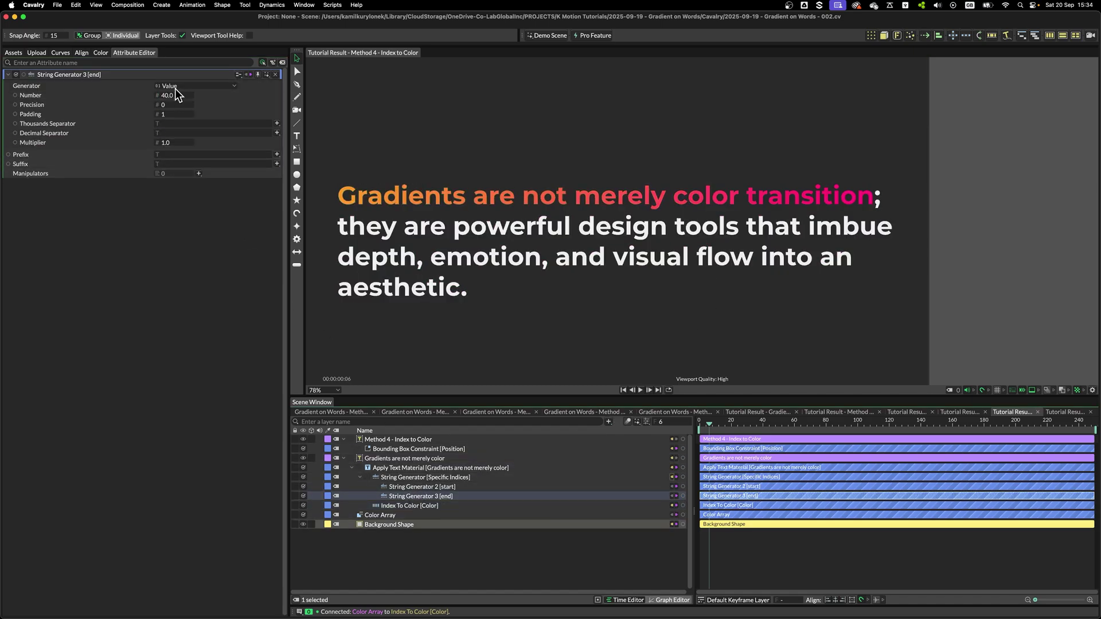
- Keyframe both index generators, set them to 24 and 72 at frame 53, and preview the sweep
{"action": "left_click", "coordinate": [440, 486]}
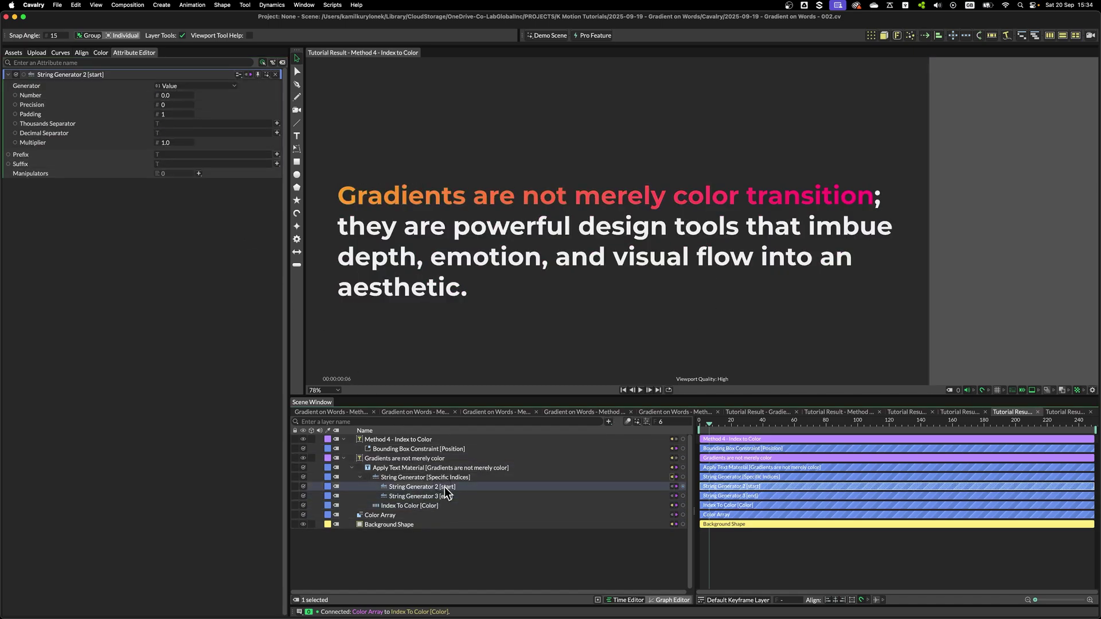
{"action": "left_click", "coordinate": [187, 95]}
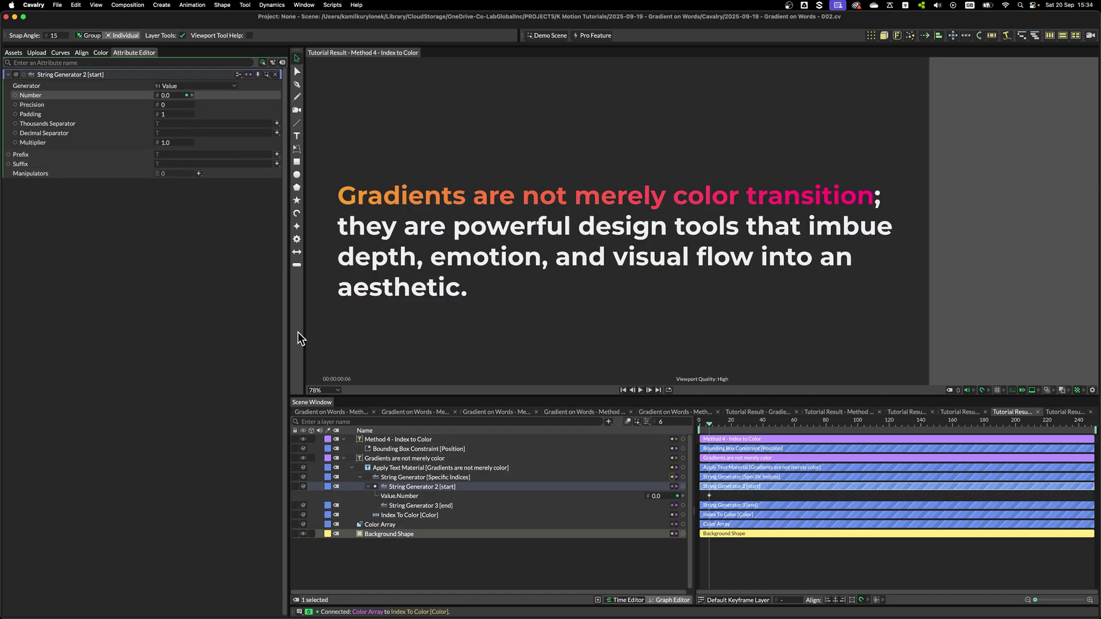
{"action": "left_click", "coordinate": [404, 506]}
{"action": "left_click", "coordinate": [187, 95]}
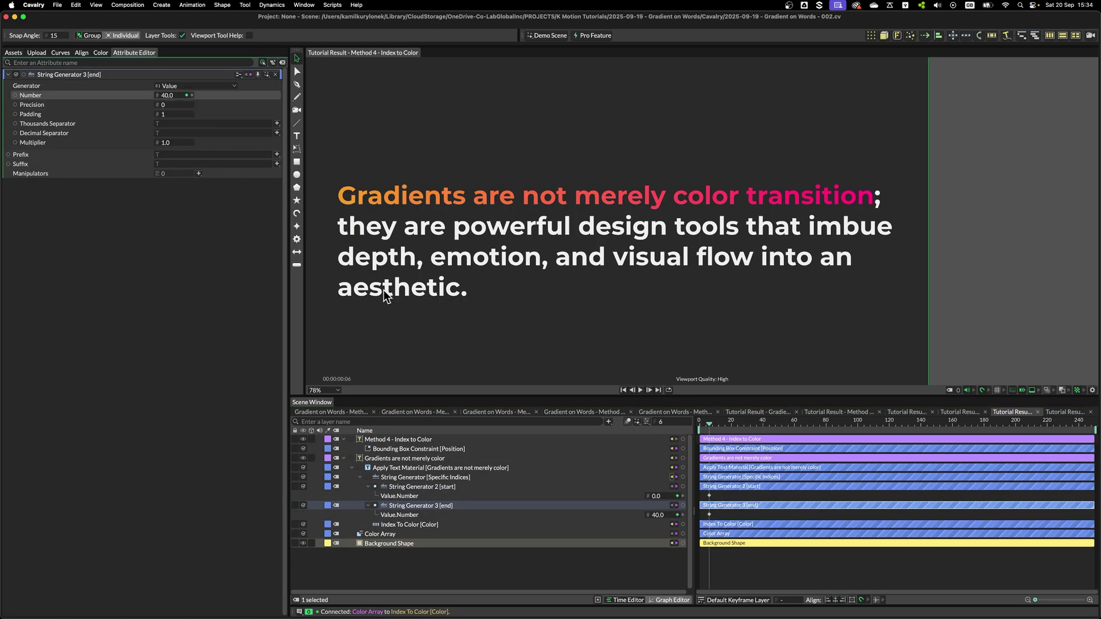
{"action": "left_click", "coordinate": [782, 422]}
{"action": "left_click_drag", "start_coordinate": [658, 497], "coordinate": [685, 517]}
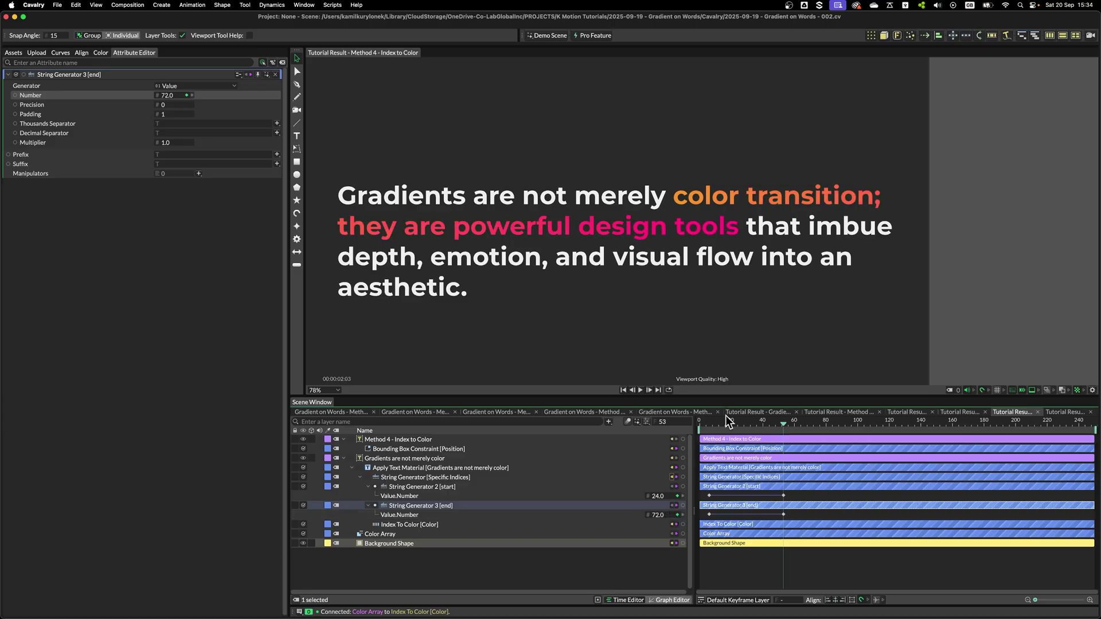
{"action": "left_click_drag", "start_coordinate": [715, 426], "coordinate": [779, 424]}
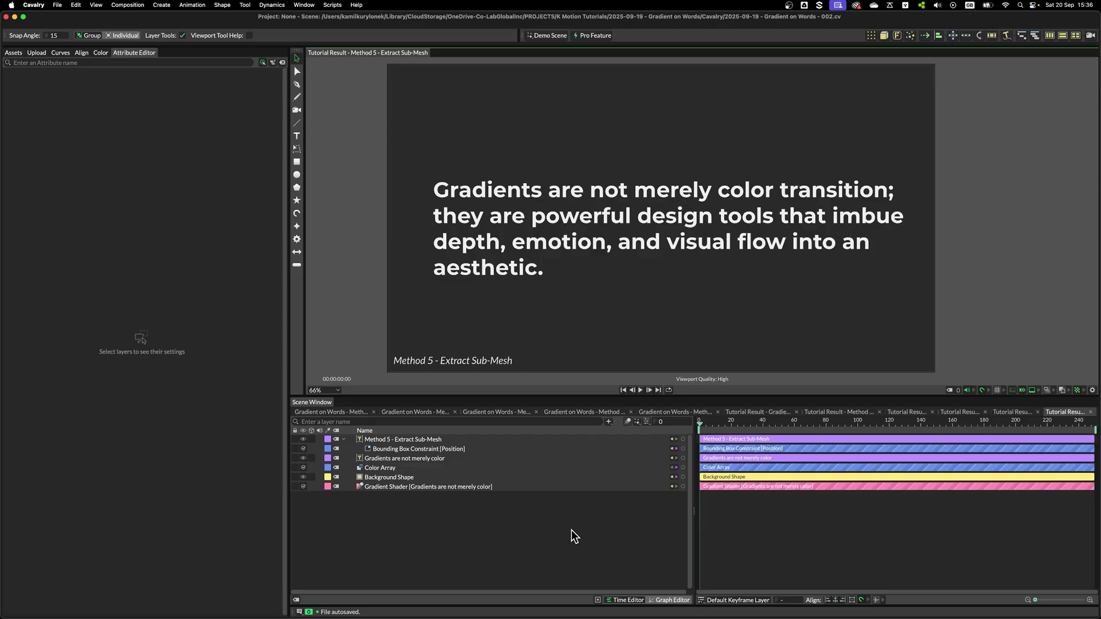
- Add an Extract Sub-Meshes layer by searching 'extra' with Cmd+.
{"action": "key", "text": "super+period"}
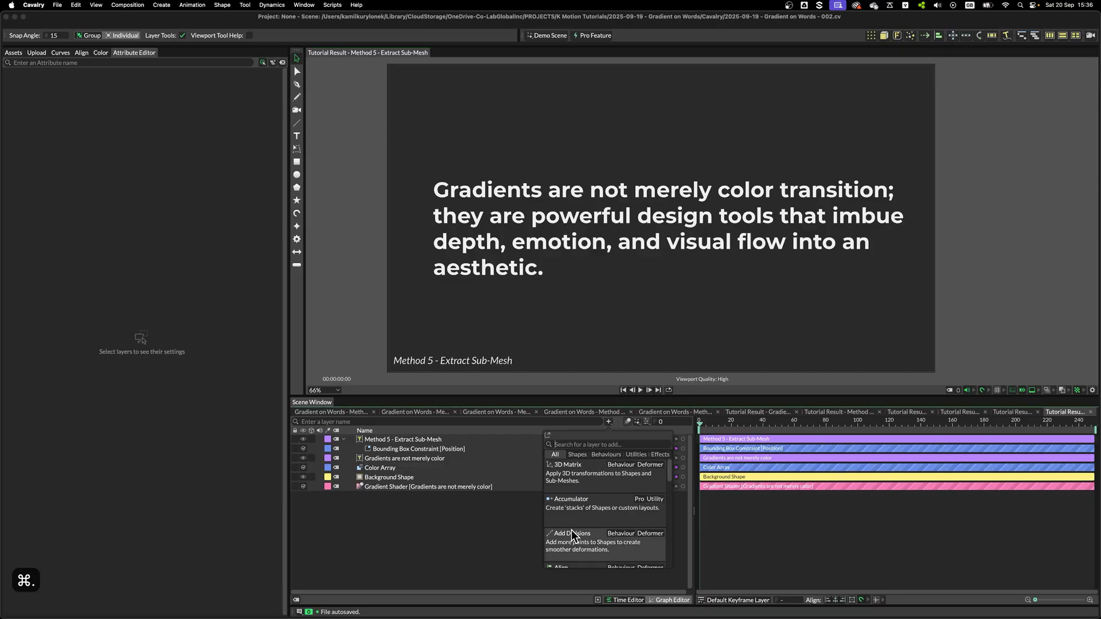
{"action": "type", "text": "extra"}
{"action": "left_click", "coordinate": [594, 472]}
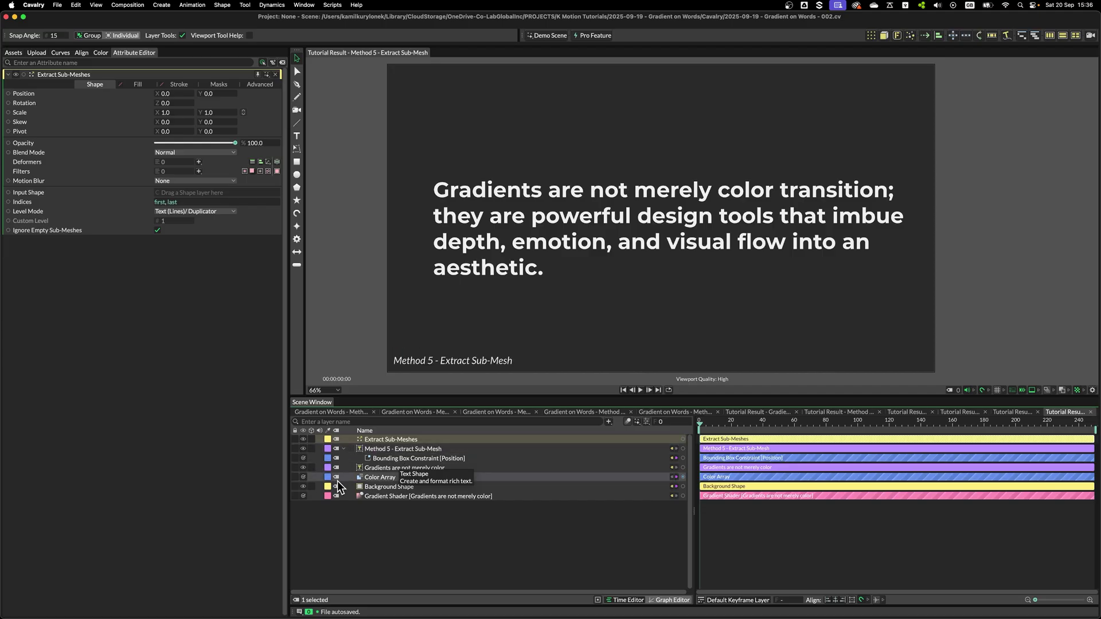
- Feed the paragraph into Extract Sub-Meshes, hide the original, split by Text (Words), untick Ignore Empty Sub-Meshes
{"action": "left_click_drag", "start_coordinate": [388, 467], "coordinate": [176, 195]}
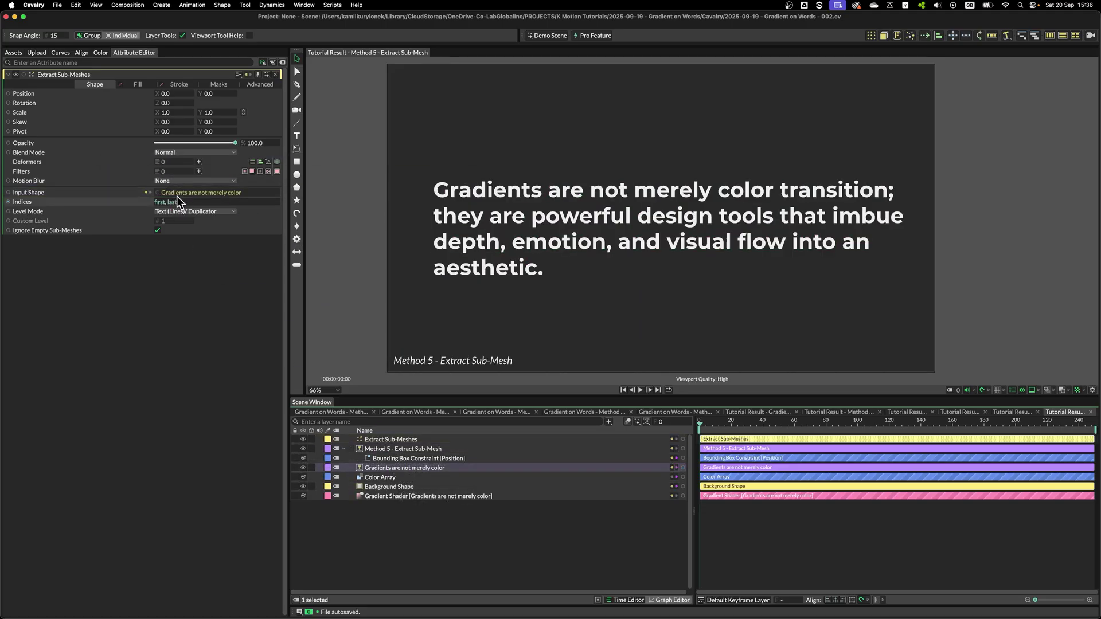
{"action": "left_click", "coordinate": [304, 468]}
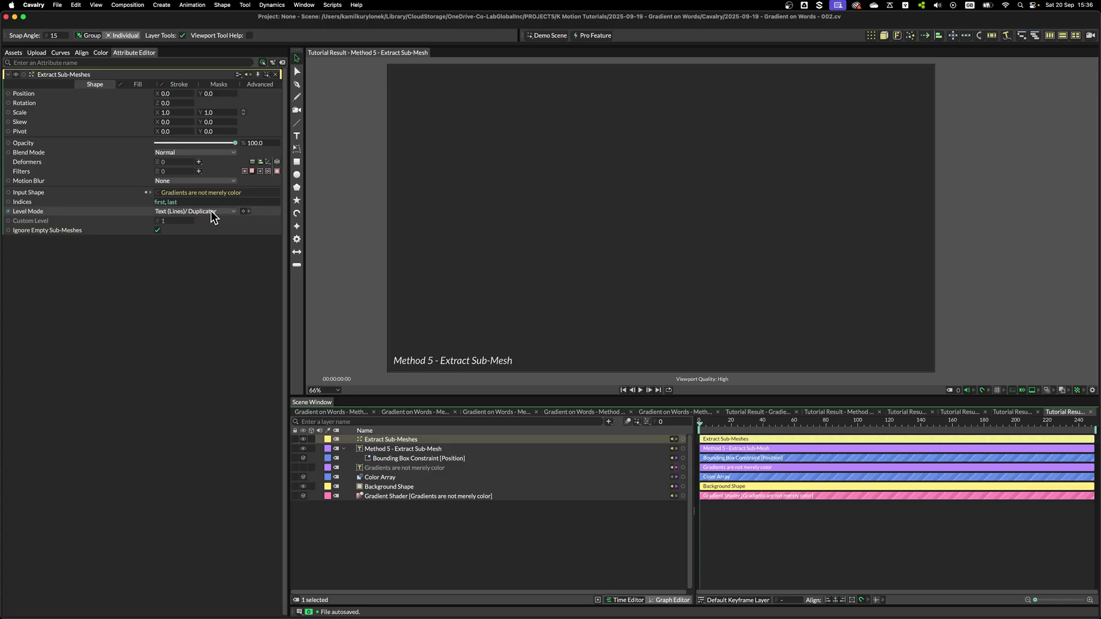
{"action": "left_click", "coordinate": [211, 213]}
{"action": "left_click", "coordinate": [194, 223]}
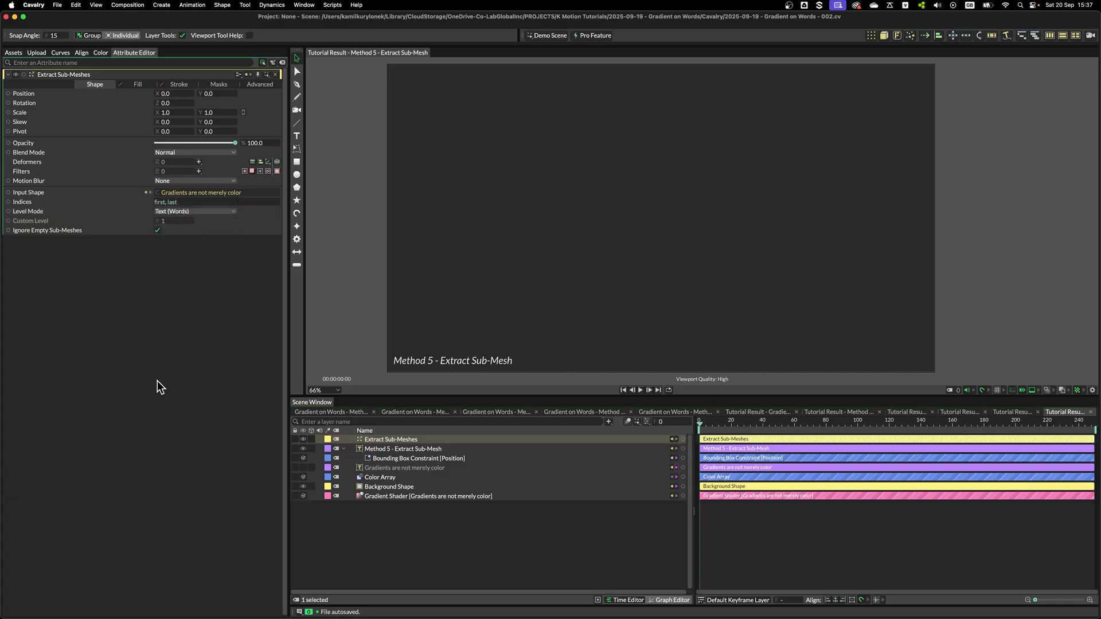
{"action": "left_click", "coordinate": [158, 230]}
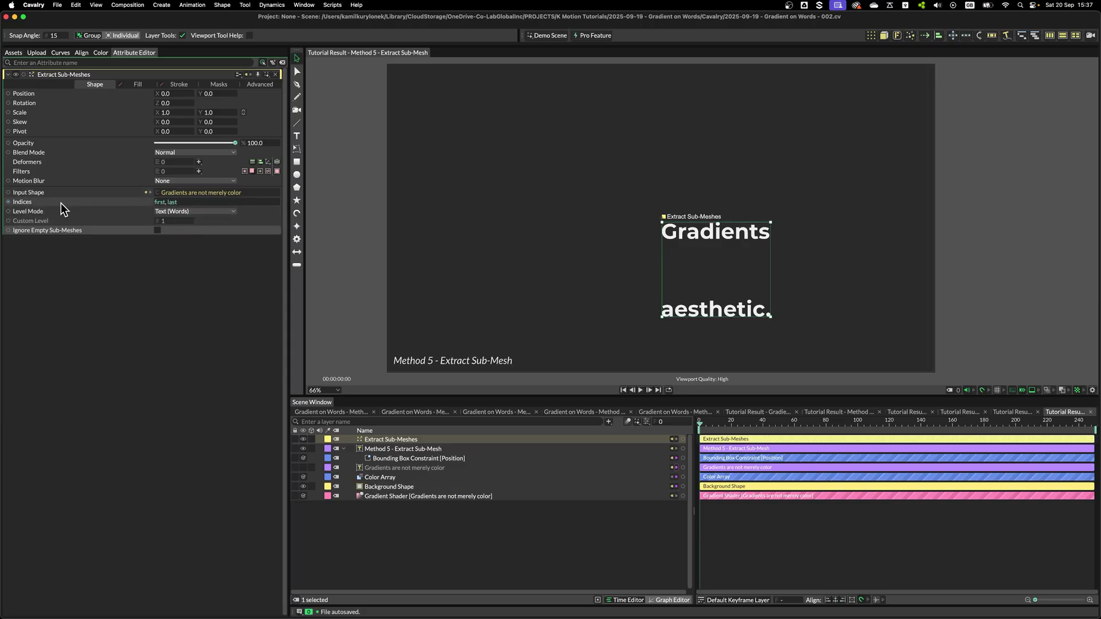
- Try indices 0, 1 and 2, settling on index 0 to extract 'Gradients'
{"action": "left_click", "coordinate": [151, 203]}
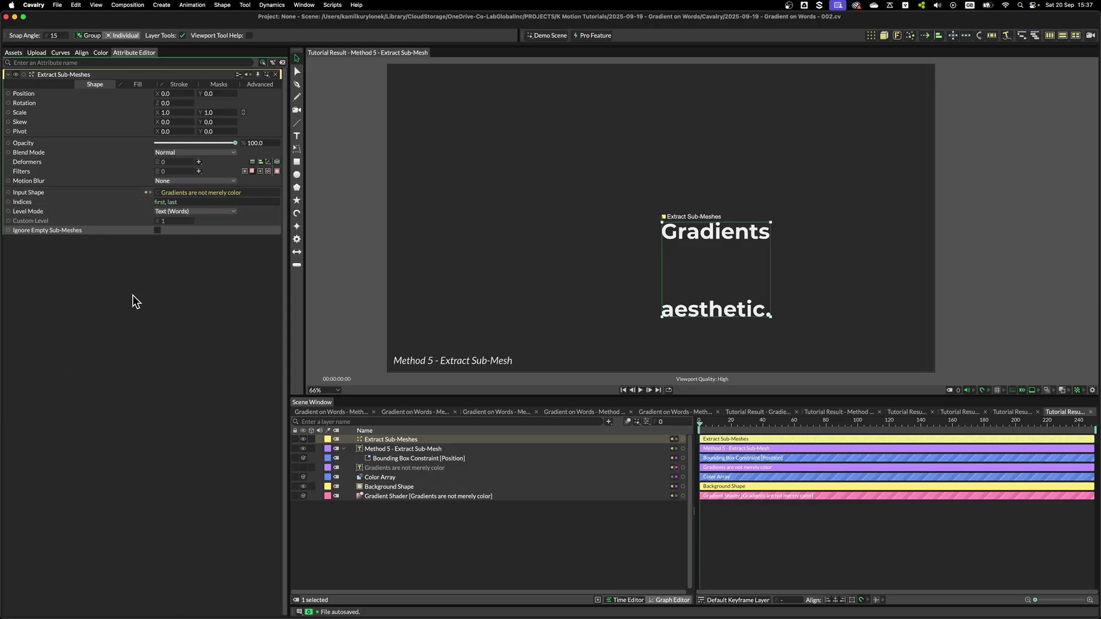
{"action": "type", "text": "0"}
{"action": "key", "text": "BackSpace"}
{"action": "type", "text": "1"}
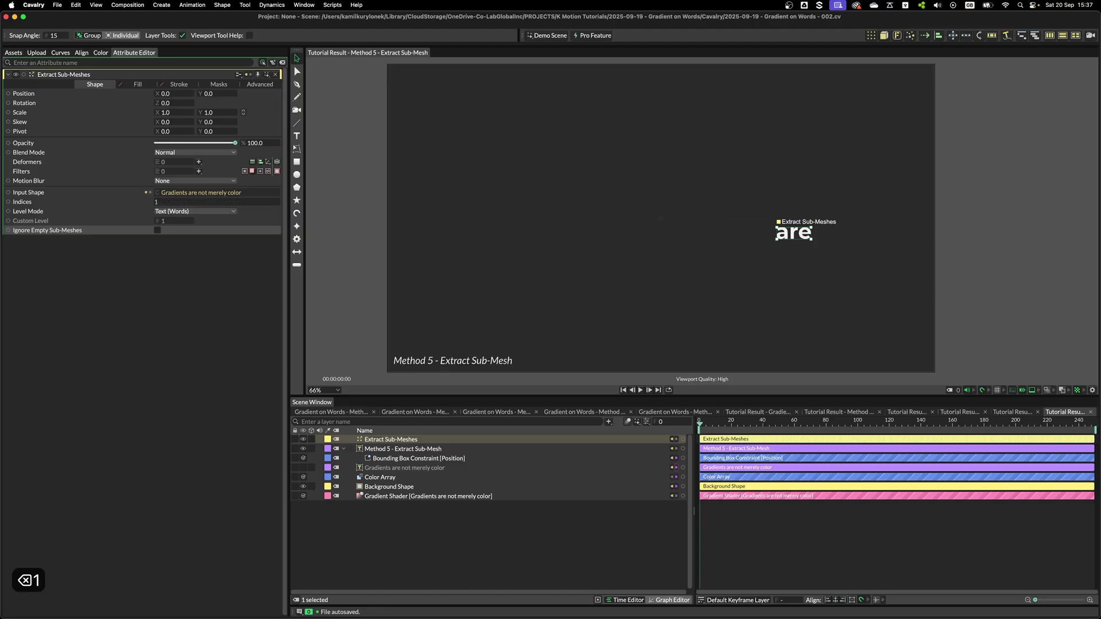
{"action": "key", "text": "BackSpace"}
{"action": "type", "text": "2"}
{"action": "key", "text": "BackSpace"}
{"action": "type", "text": "1"}
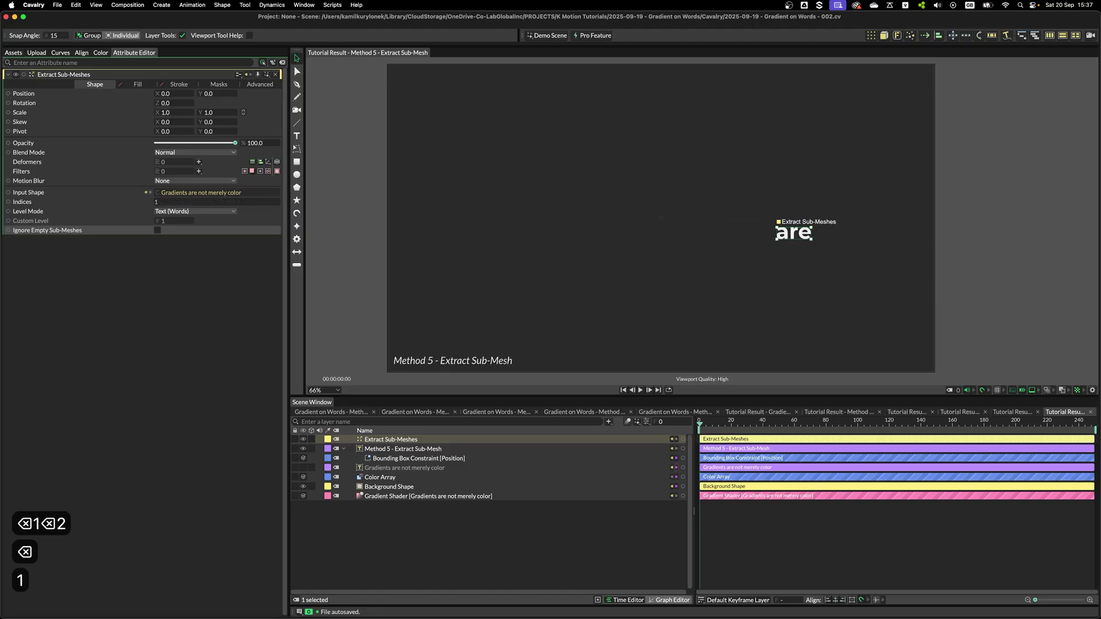
{"action": "key", "text": "BackSpace"}
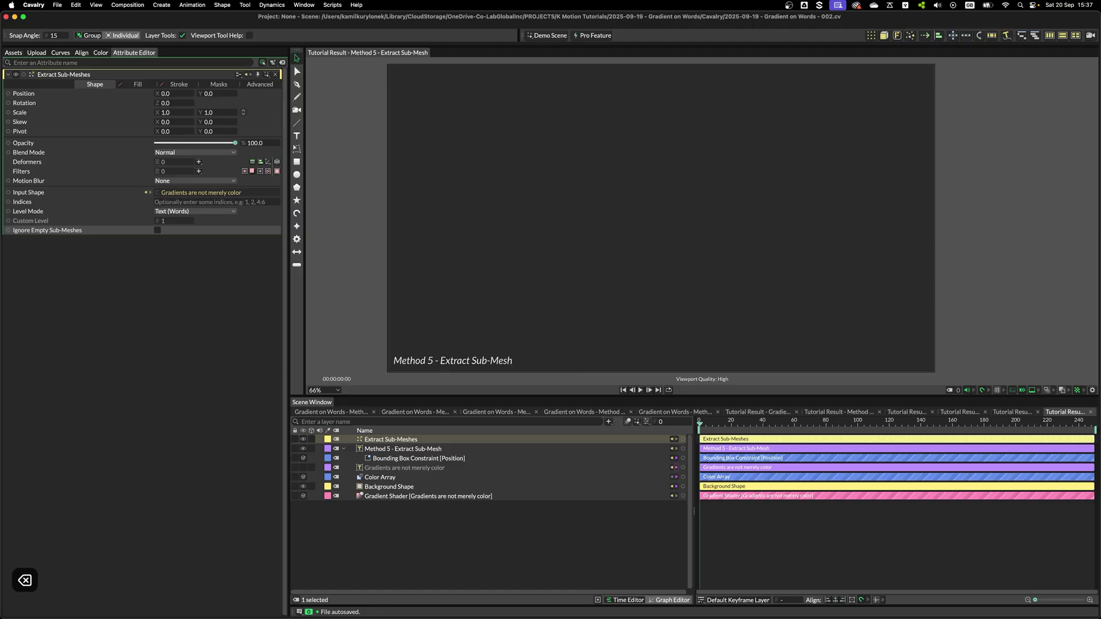
{"action": "type", "text": "0"}
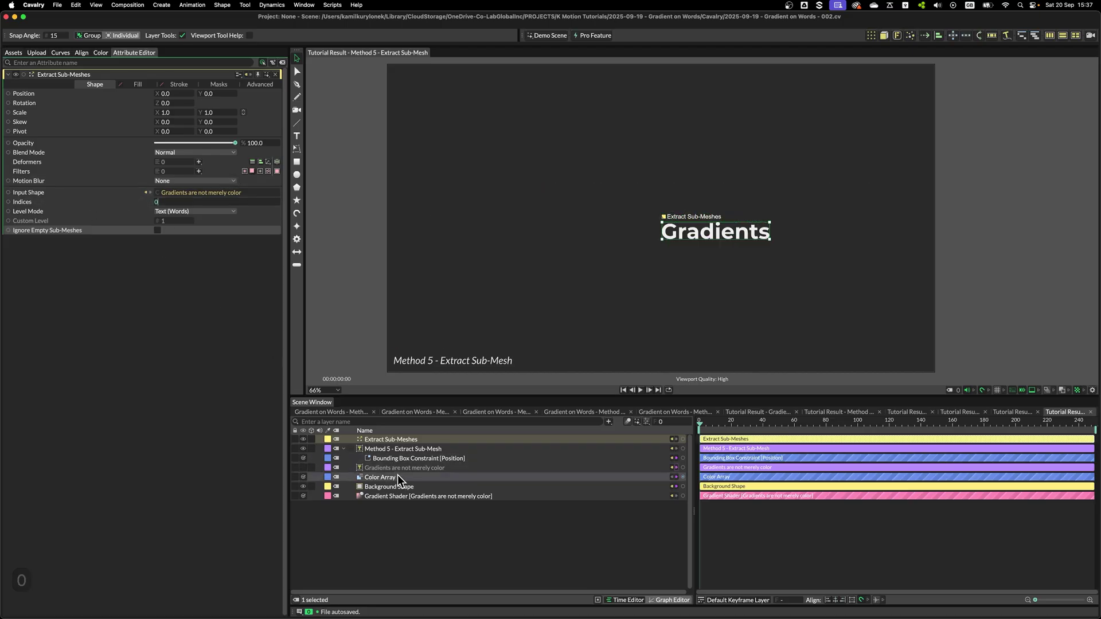
- Nest Extract Sub-Meshes under the visible paragraph at position 0, 0 and fit the view
{"action": "left_click_drag", "start_coordinate": [371, 467], "coordinate": [374, 472]}
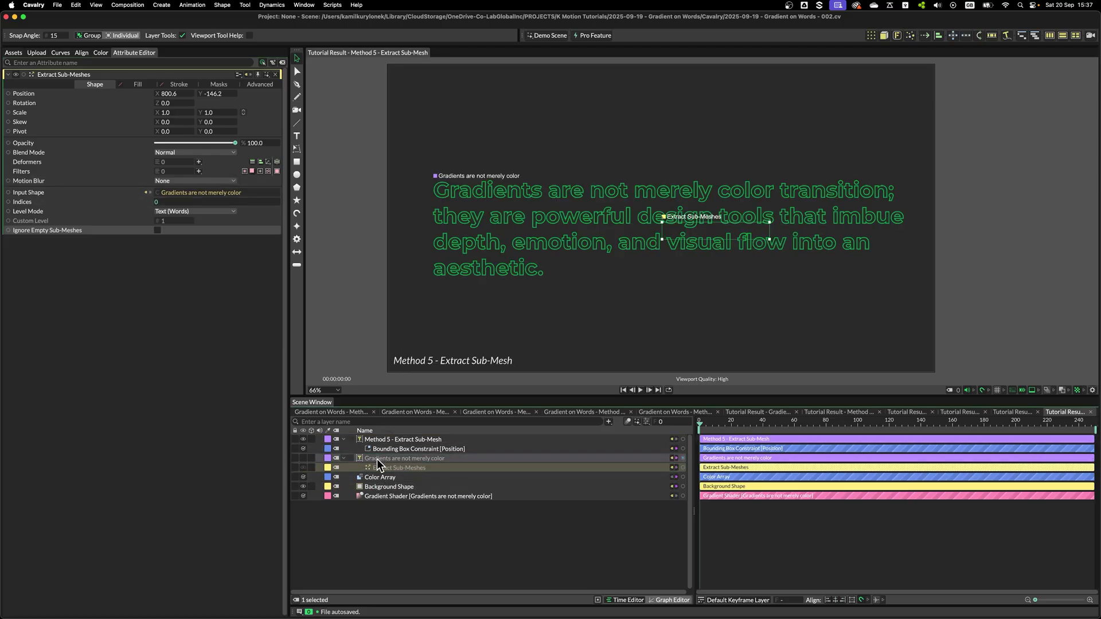
{"action": "left_click", "coordinate": [303, 458]}
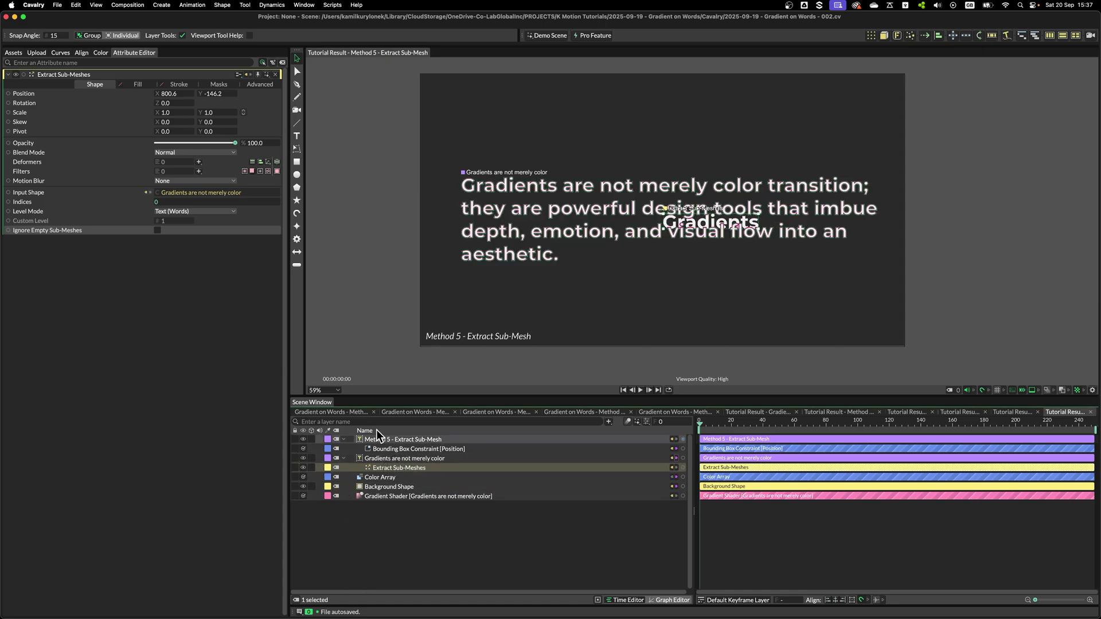
{"action": "left_click", "coordinate": [166, 94]}
{"action": "type", "text": "0"}
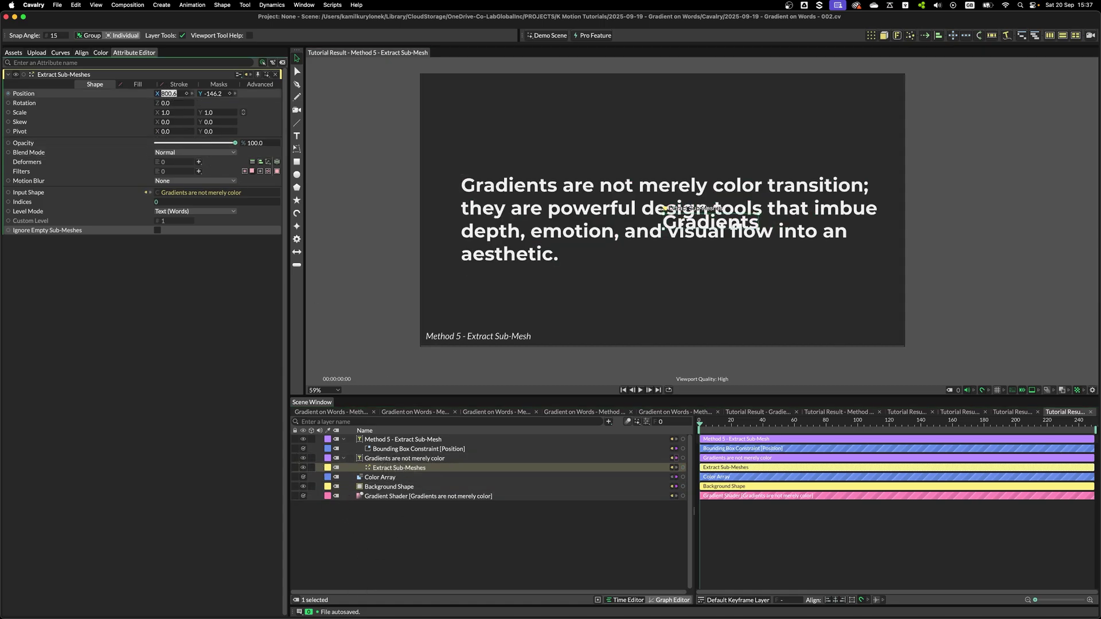
{"action": "key", "text": "Tab"}
{"action": "type", "text": "0"}
{"action": "key", "text": "Tab"}
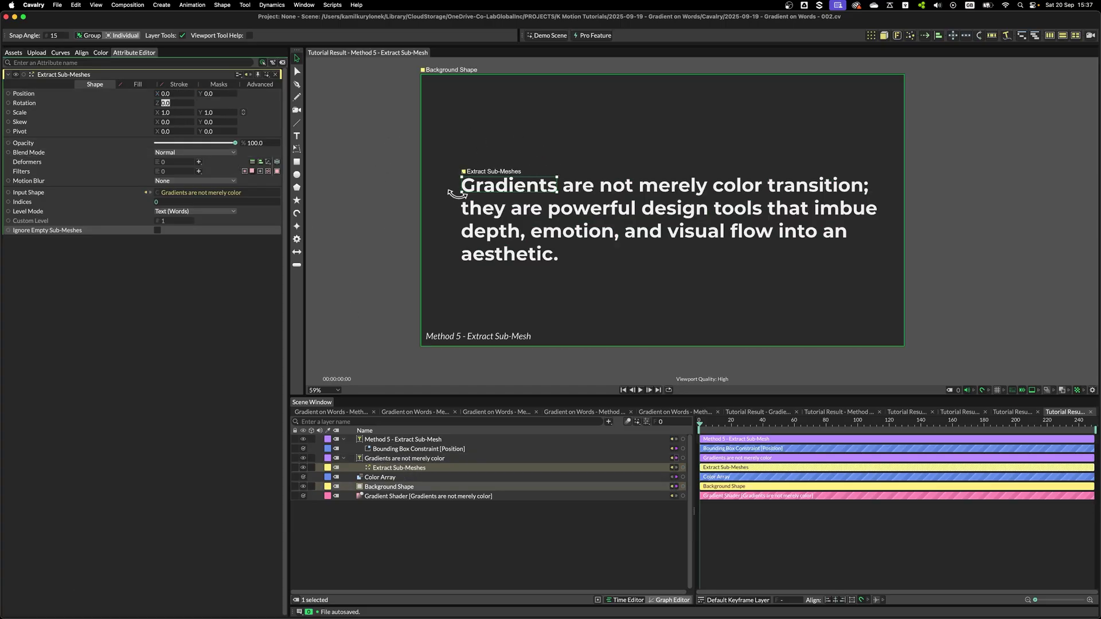
{"action": "scroll", "coordinate": [470, 192], "scroll_direction": "up", "scroll_amount": 5}
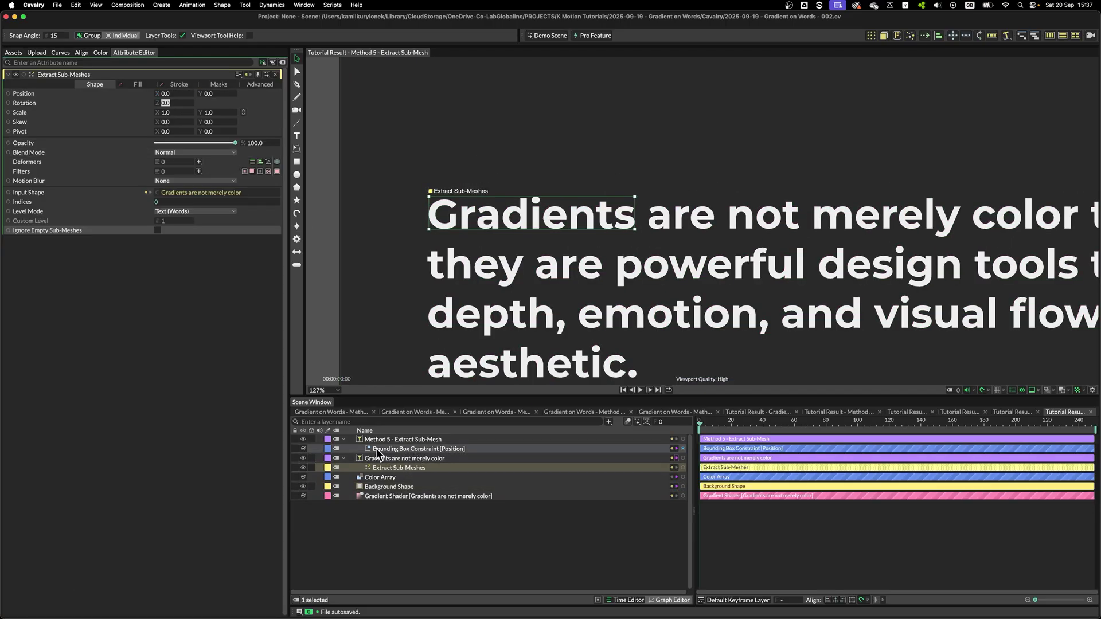
{"action": "key", "text": "super+0"}
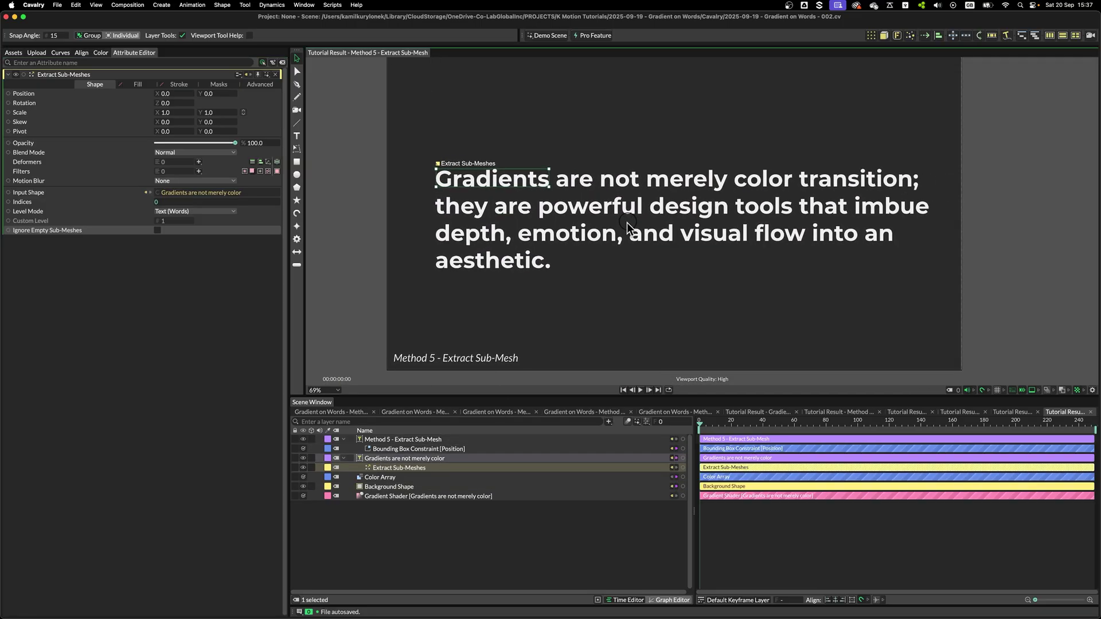
- Set indices to 4:5, enable a red fill, and apply the Gradient Shader to it
{"action": "left_click", "coordinate": [170, 202]}
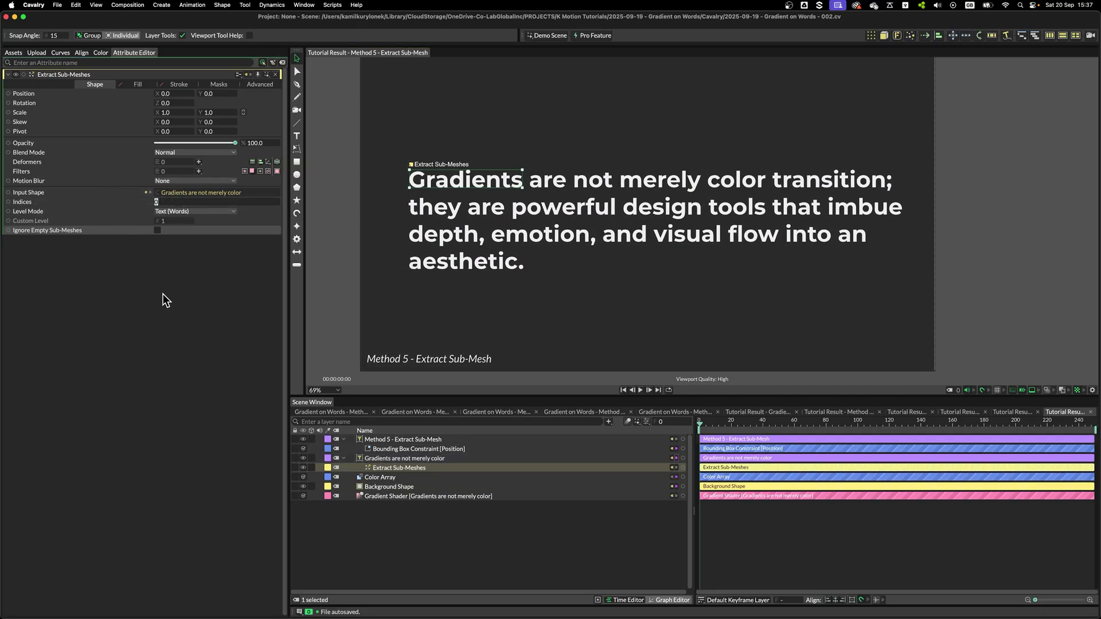
{"action": "type", "text": "4"}
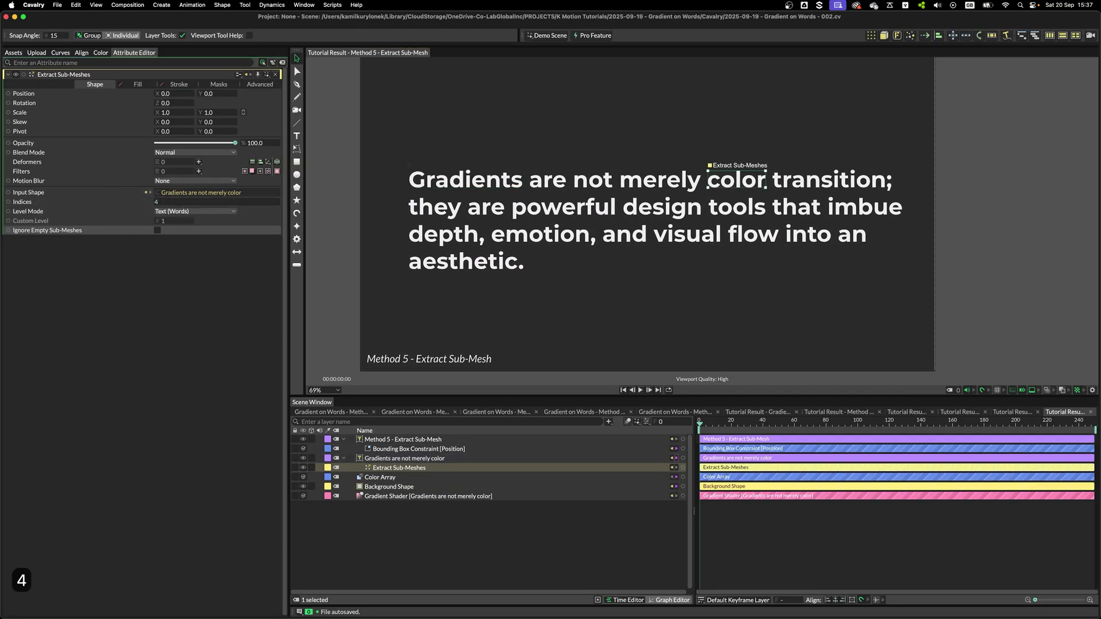
{"action": "type", "text": ":5"}
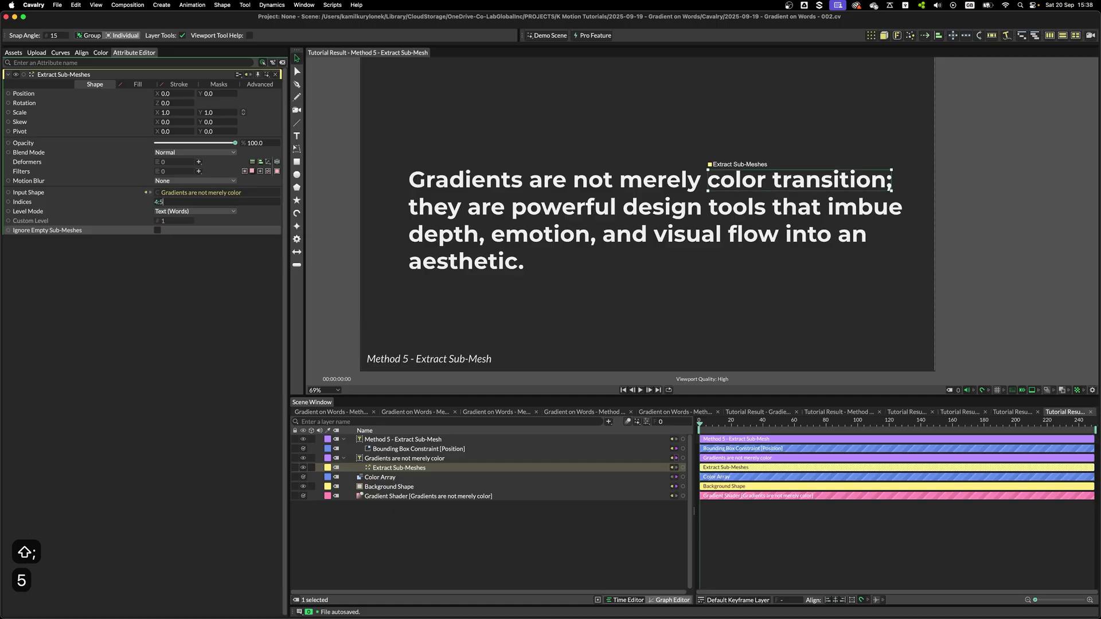
{"action": "left_click", "coordinate": [137, 84]}
{"action": "left_click", "coordinate": [159, 94]}
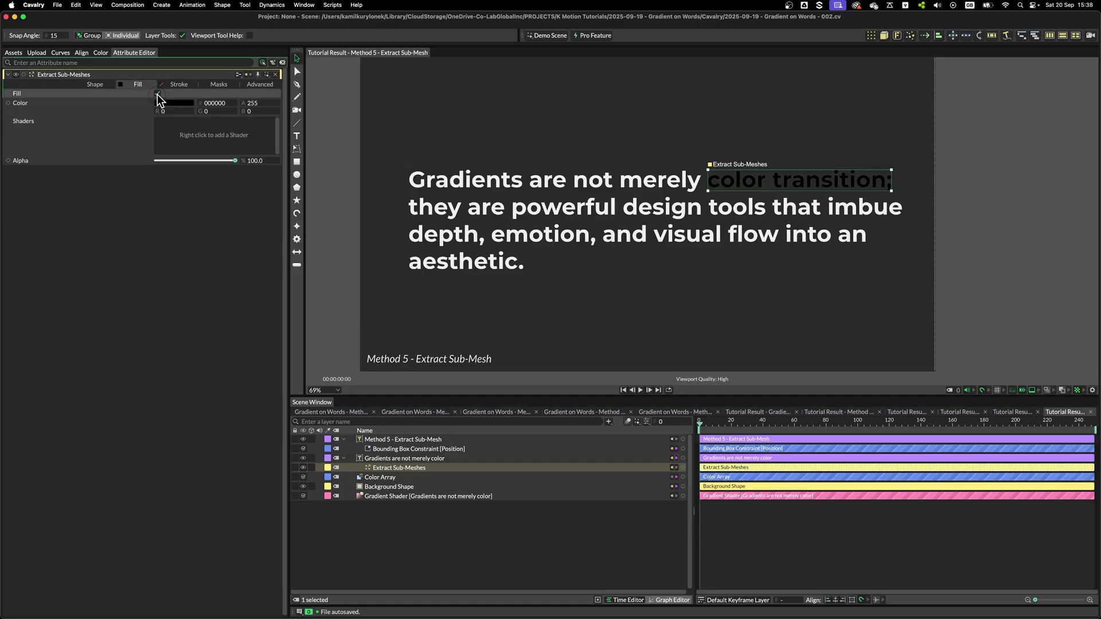
{"action": "left_click", "coordinate": [172, 103]}
{"action": "left_click_drag", "start_coordinate": [189, 158], "coordinate": [195, 218]}
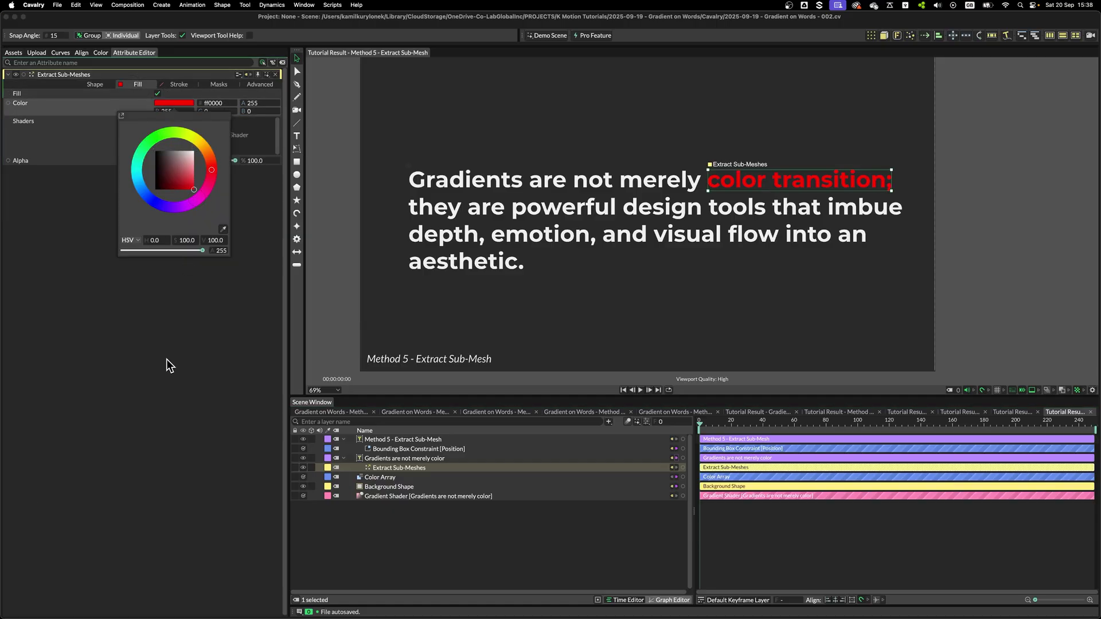
{"action": "left_click", "coordinate": [169, 366]}
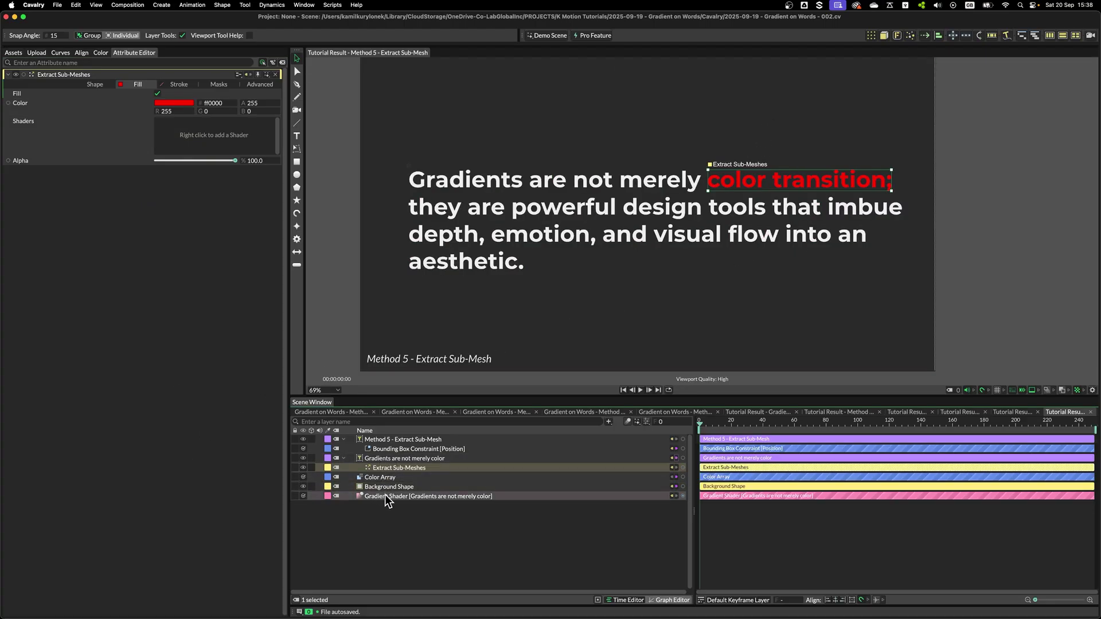
{"action": "left_click_drag", "start_coordinate": [385, 501], "coordinate": [197, 143]}
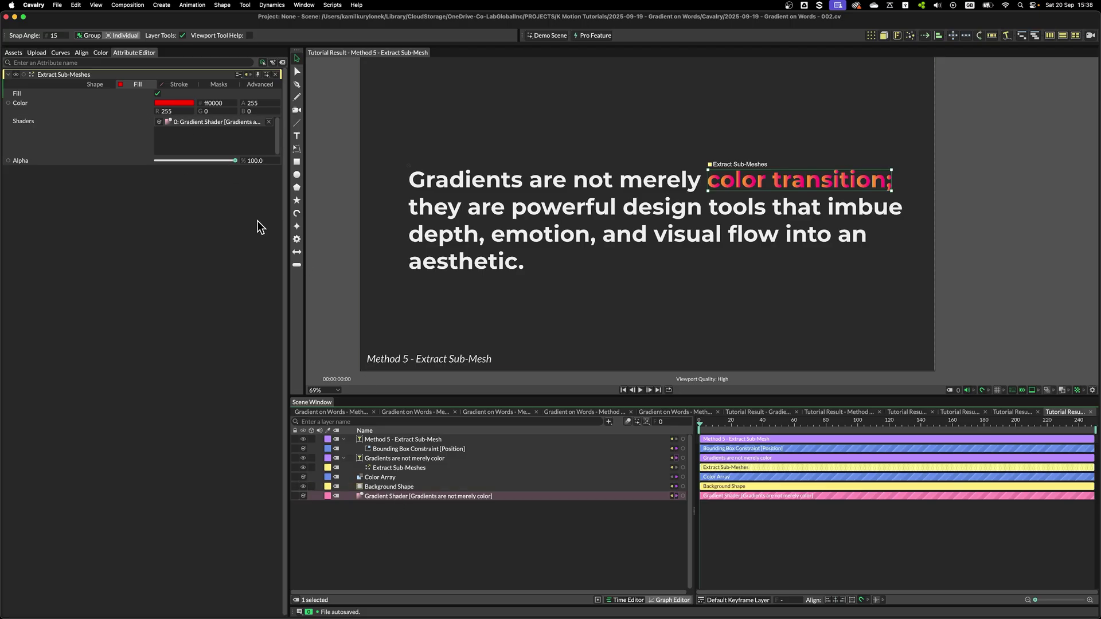
{"action": "left_click", "coordinate": [404, 497]}
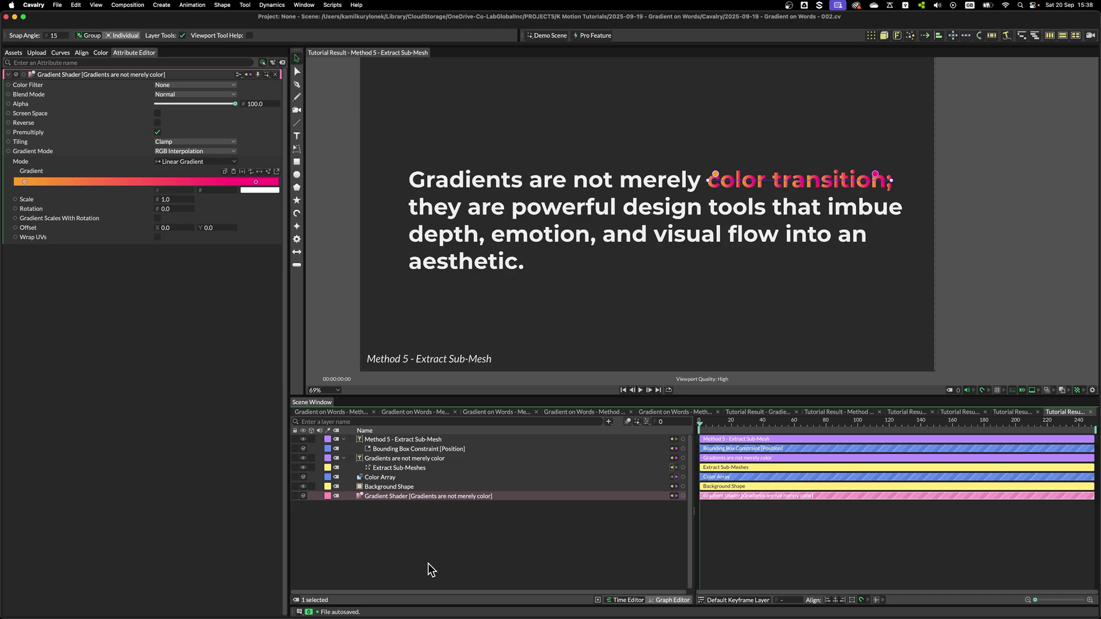
- Add a Flatten Shape Layers deformer to Extract Sub-Meshes
{"action": "left_click", "coordinate": [1026, 192]}
{"action": "scroll", "coordinate": [1029, 194], "scroll_direction": "up", "scroll_amount": 5}
{"action": "scroll", "coordinate": [799, 128], "scroll_direction": "down", "scroll_amount": 2}
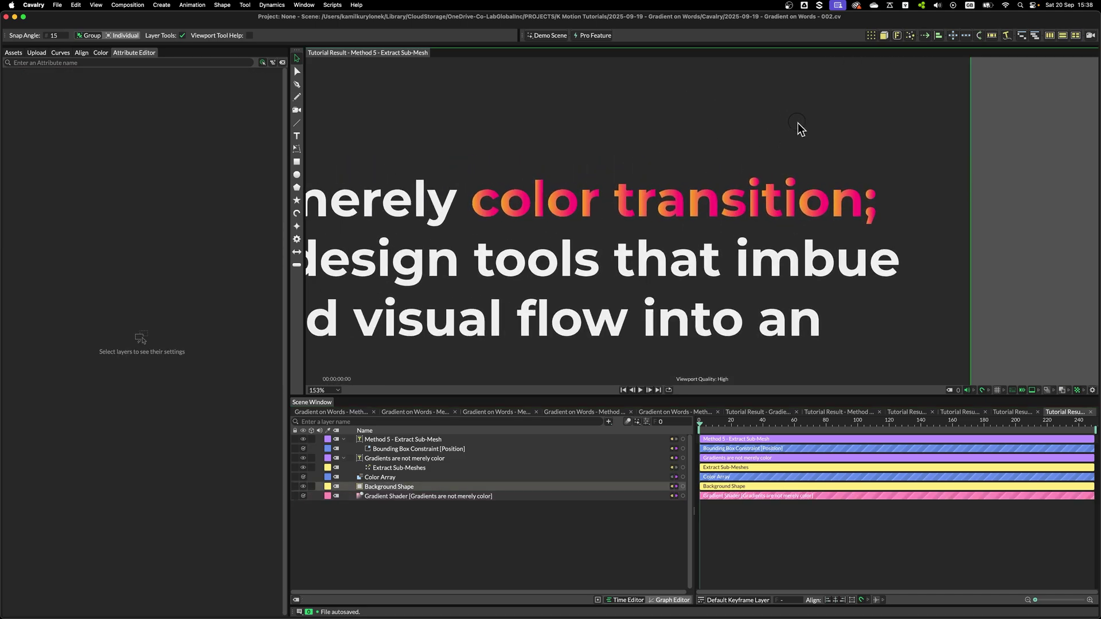
{"action": "scroll", "coordinate": [591, 103], "scroll_direction": "up", "scroll_amount": 1}
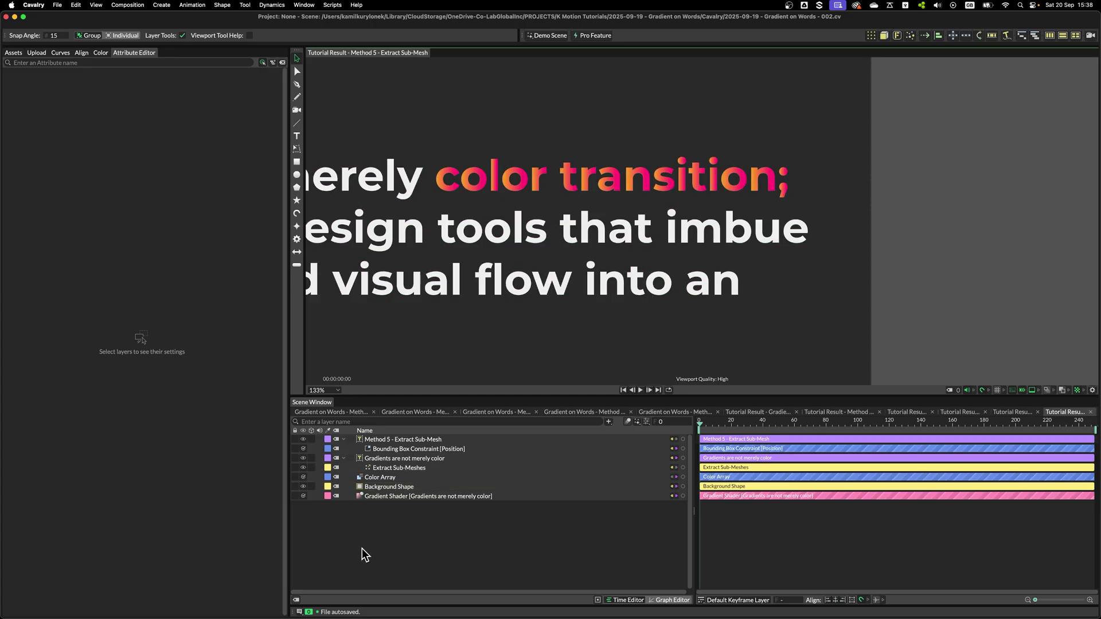
{"action": "left_click", "coordinate": [402, 467]}
{"action": "scroll", "coordinate": [499, 312], "scroll_direction": "down", "scroll_amount": 3}
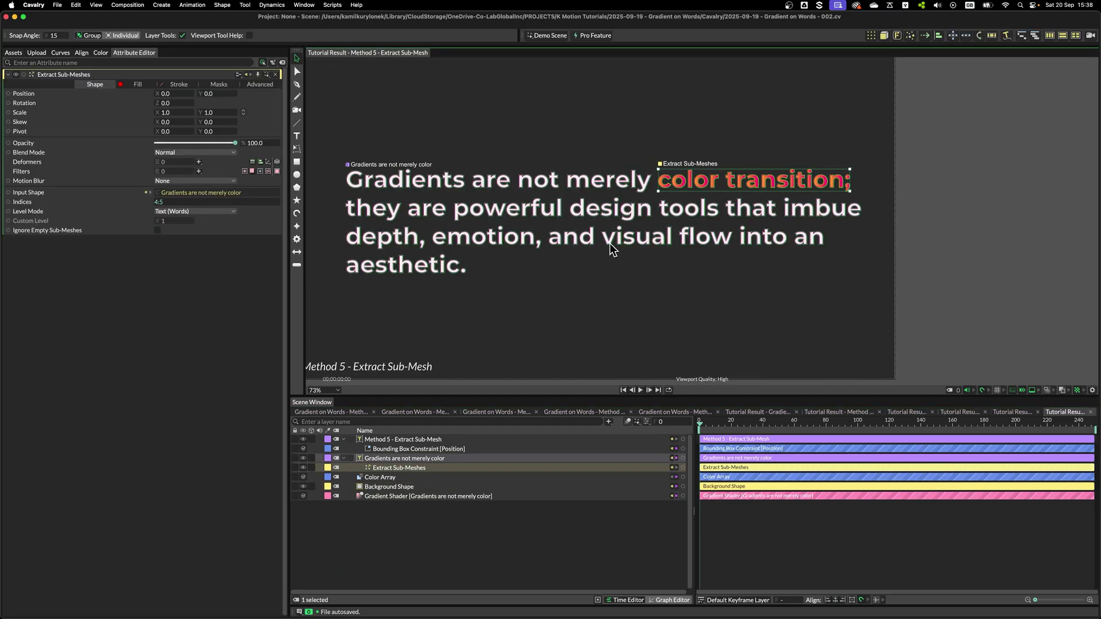
{"action": "left_click", "coordinate": [199, 162]}
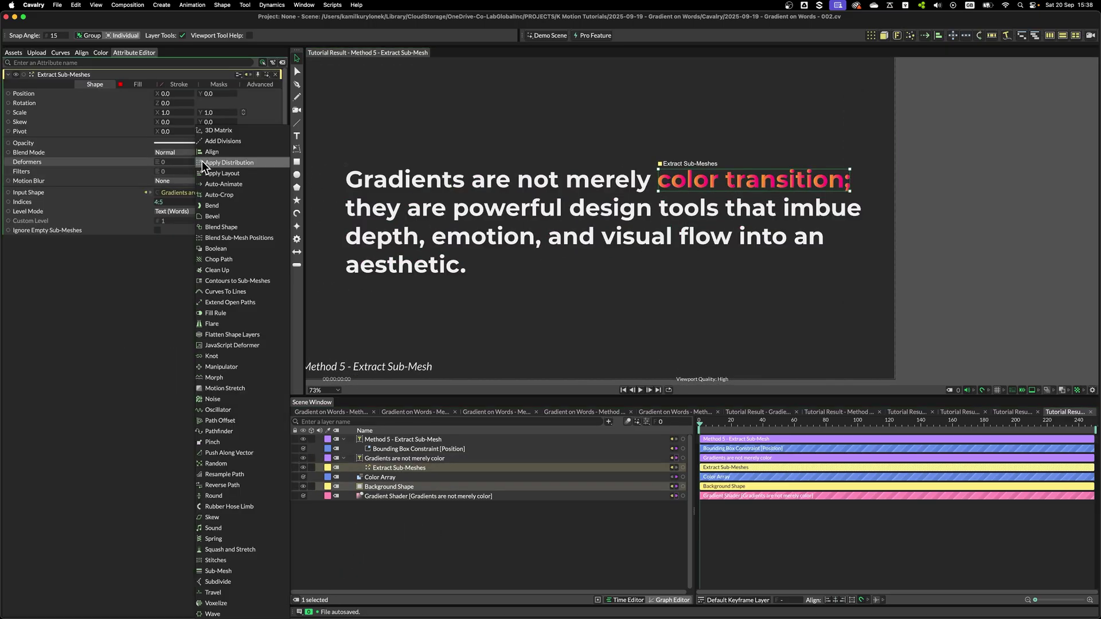
{"action": "left_click", "coordinate": [243, 337]}
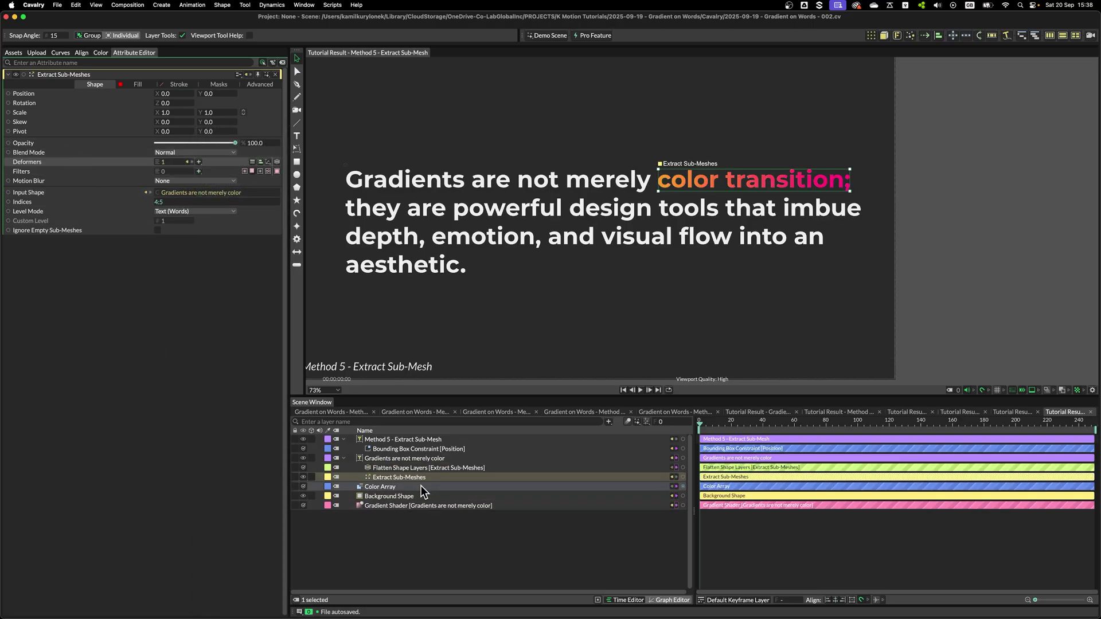
- Pull the Gradient Shader's orange and pink stops inward and fit its handles to the words
{"action": "left_click", "coordinate": [427, 505]}
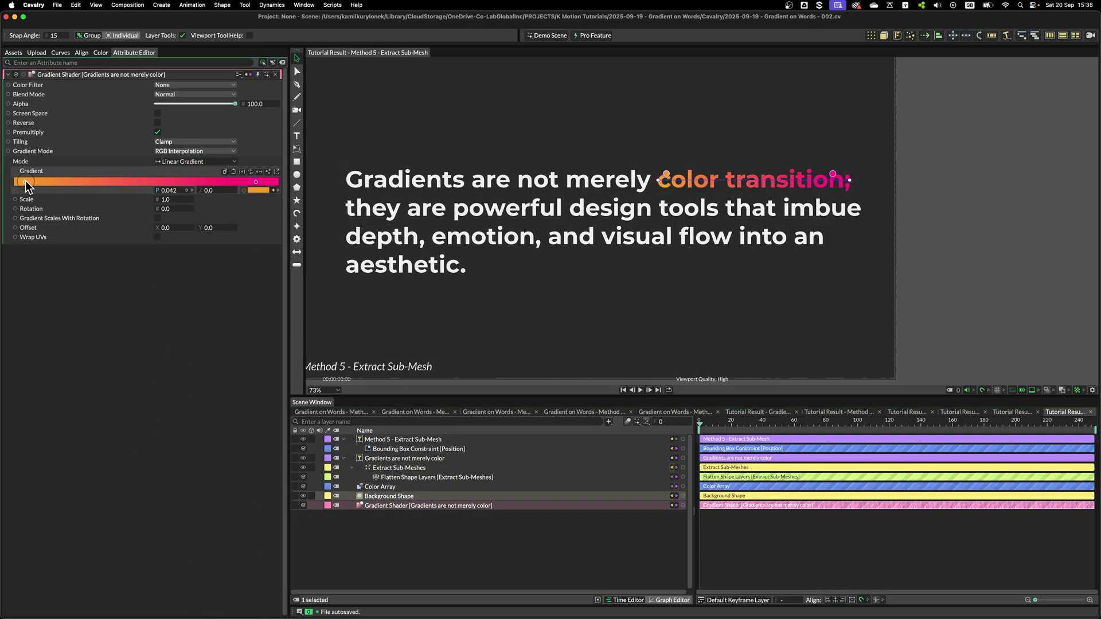
{"action": "left_click_drag", "start_coordinate": [24, 182], "coordinate": [68, 182]}
{"action": "left_click_drag", "start_coordinate": [256, 182], "coordinate": [225, 181]}
{"action": "mouse_move", "coordinate": [803, 177]}
{"action": "left_mouse_down"}
{"action": "mouse_move", "coordinate": [835, 176]}
{"action": "mouse_move", "coordinate": [788, 175]}
{"action": "mouse_move", "coordinate": [818, 175]}
{"action": "left_mouse_up"}
{"action": "left_click_drag", "start_coordinate": [697, 175], "coordinate": [678, 174]}
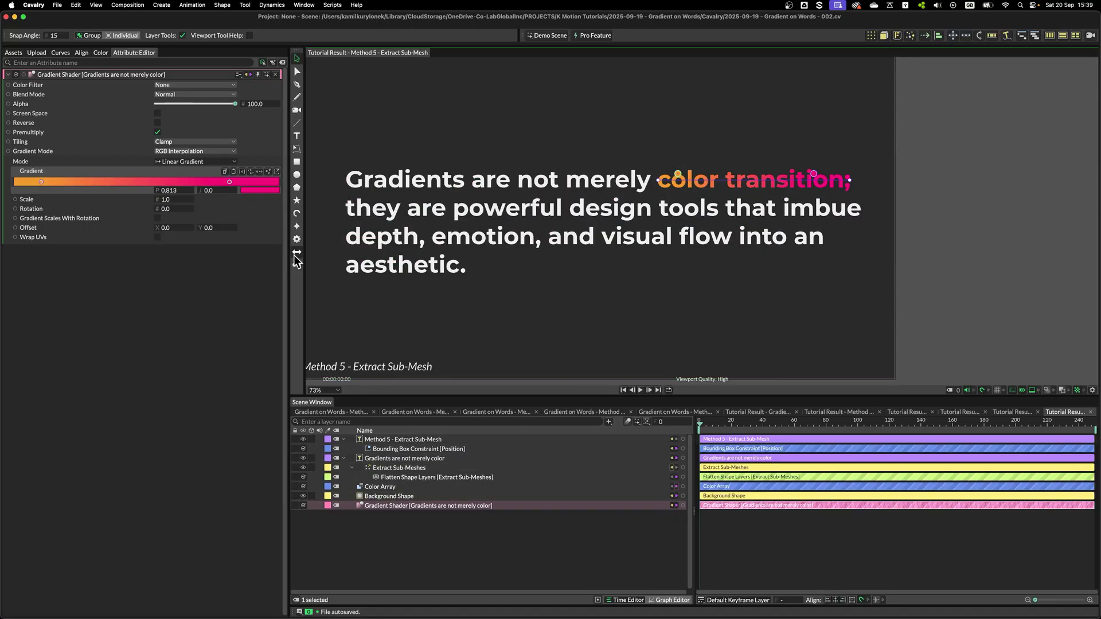
- Change the indices to 4:5,8:10 and move the gradient start under 'not'
{"action": "left_click", "coordinate": [909, 233]}
{"action": "scroll", "coordinate": [910, 233], "scroll_direction": "down", "scroll_amount": 3}
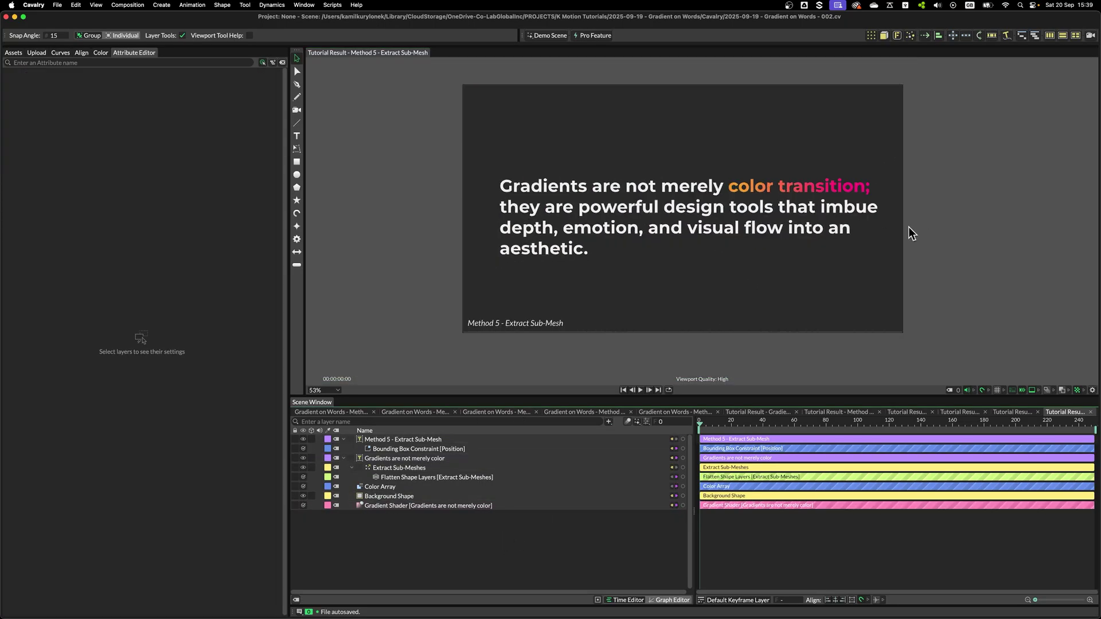
{"action": "scroll", "coordinate": [936, 226], "scroll_direction": "left", "scroll_amount": 2}
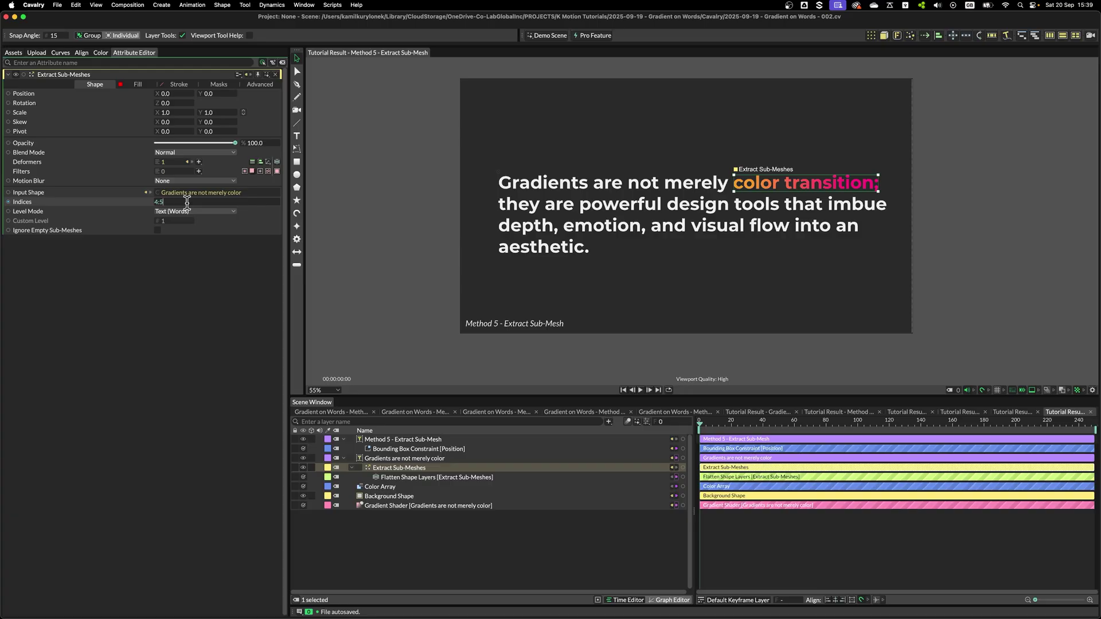
{"action": "type", "text": ",10"}
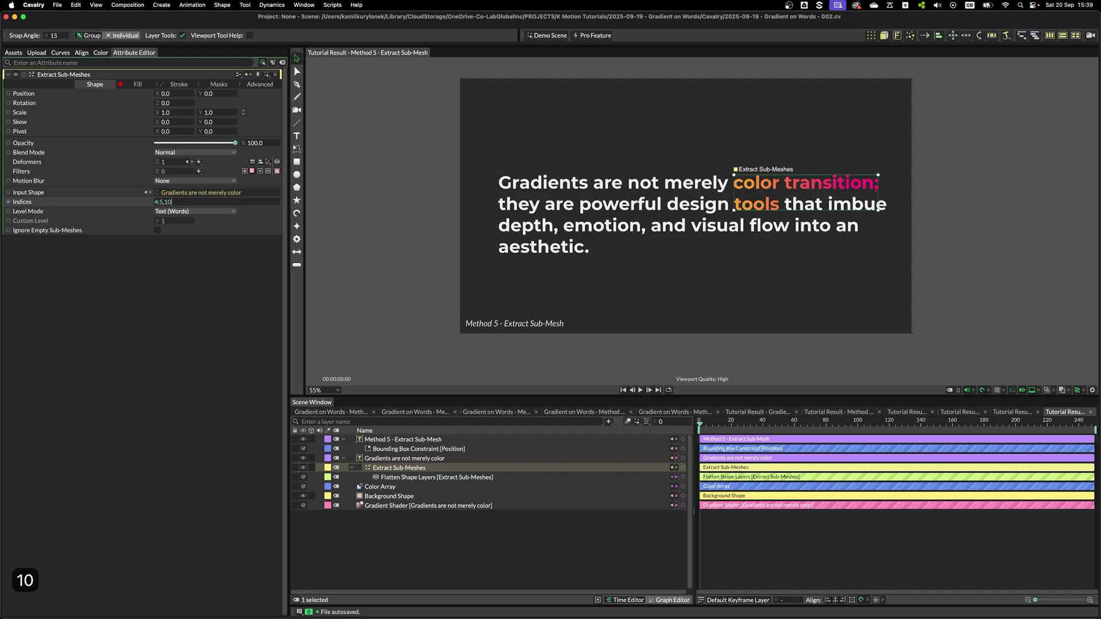
{"action": "key", "text": "BackSpace"}
{"action": "key", "text": "BackSpace"}
{"action": "type", "text": "8"}
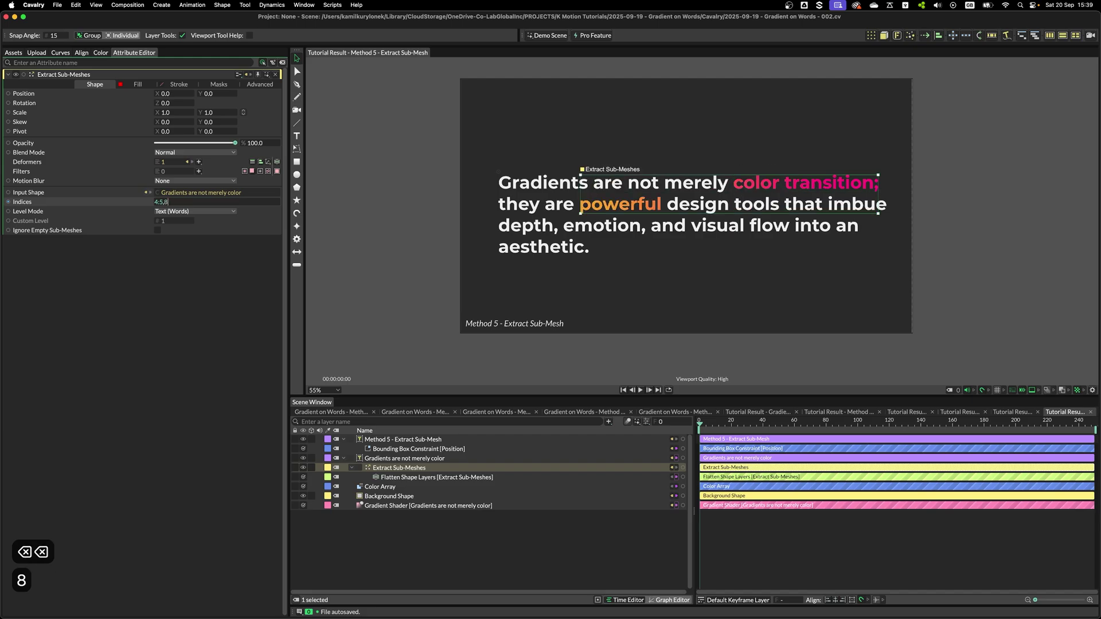
{"action": "type", "text": ":10"}
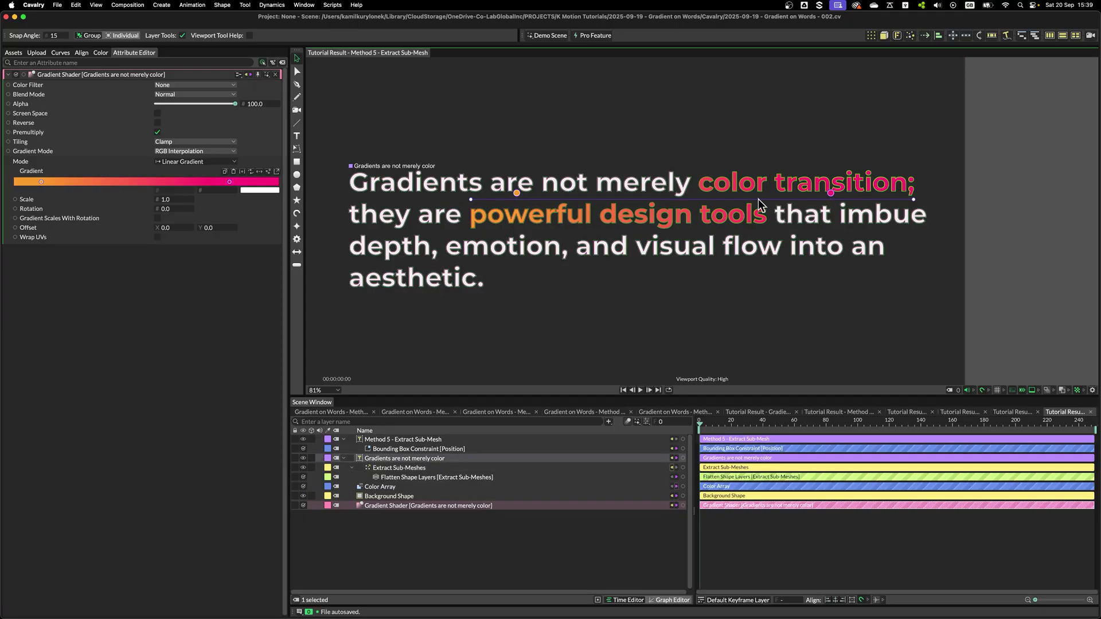
{"action": "left_click_drag", "start_coordinate": [517, 193], "coordinate": [664, 197]}
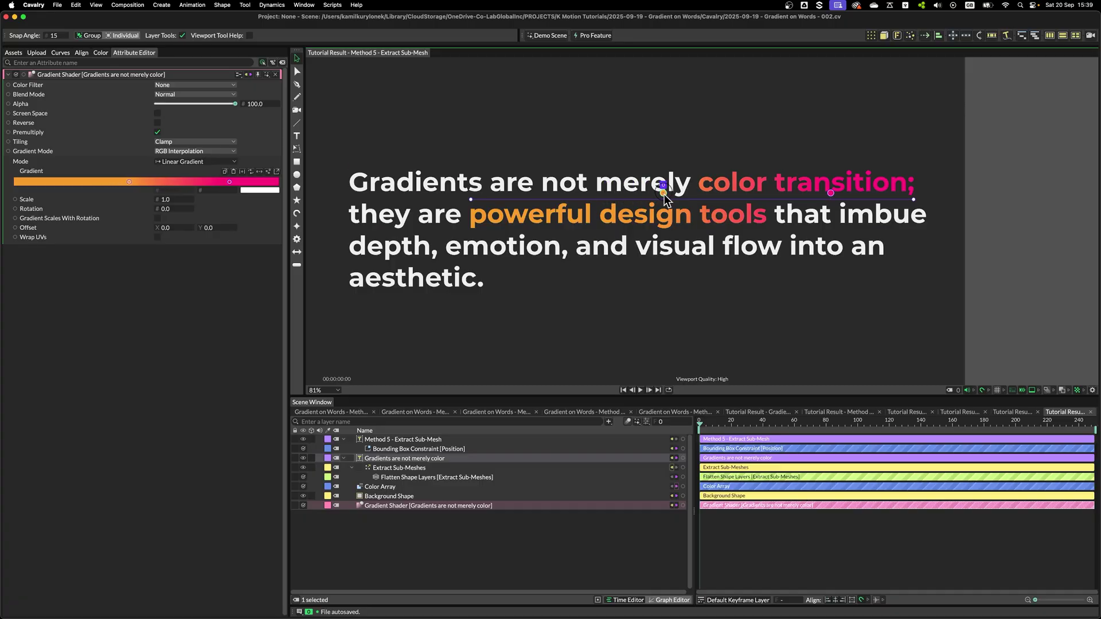